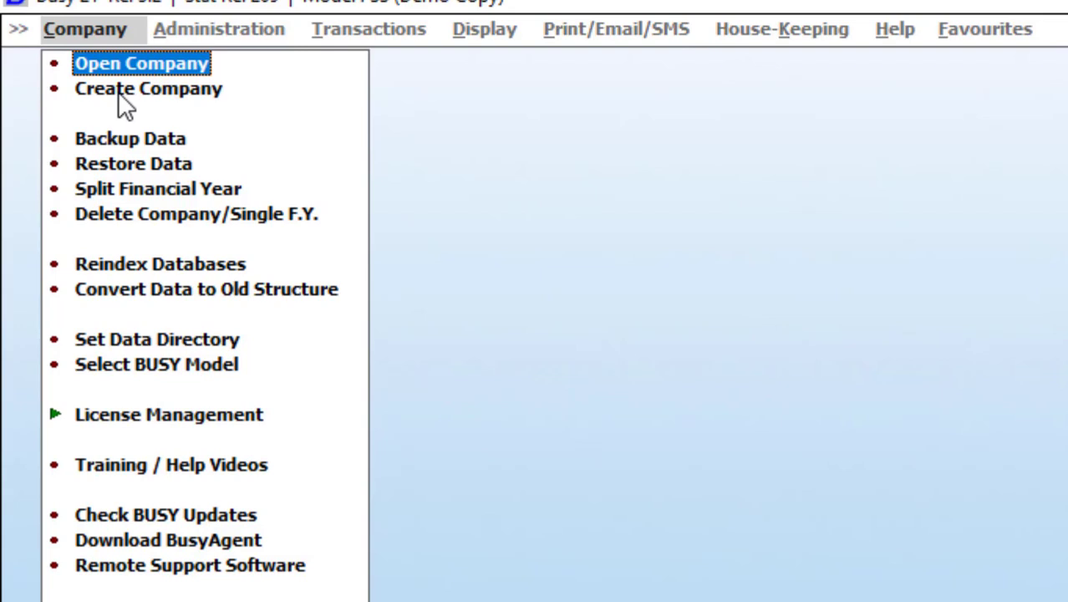
# Step: Choose Create Company from BUSY 21's Company menu
pyautogui.moveTo(37, 81)
pyautogui.mouseDown()
pyautogui.moveTo(113, 109)
pyautogui.moveTo(236, 110)
pyautogui.mouseUp()
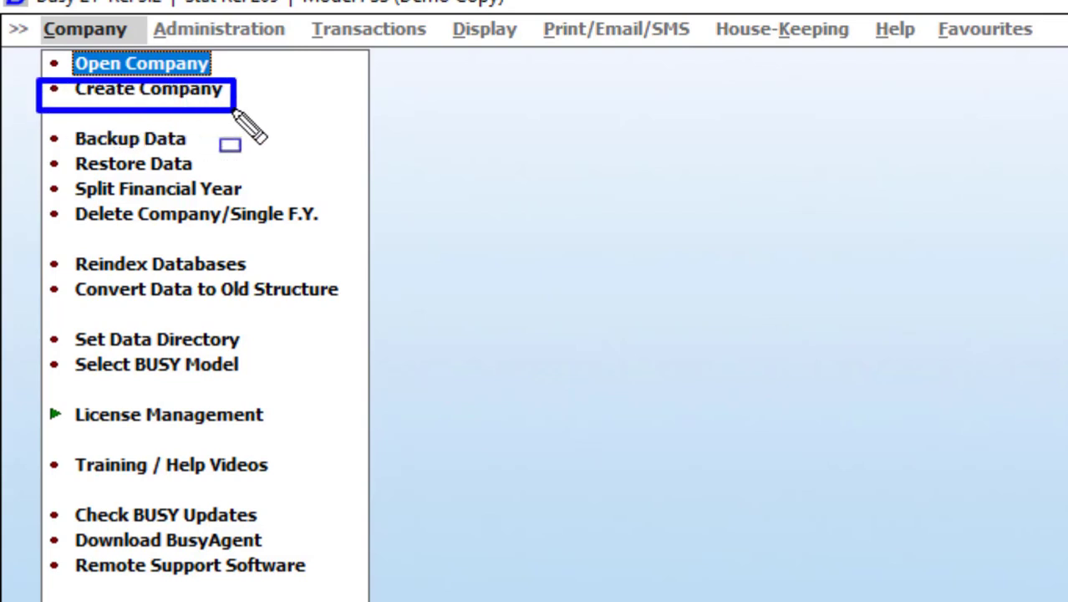
pyautogui.click(202, 92)
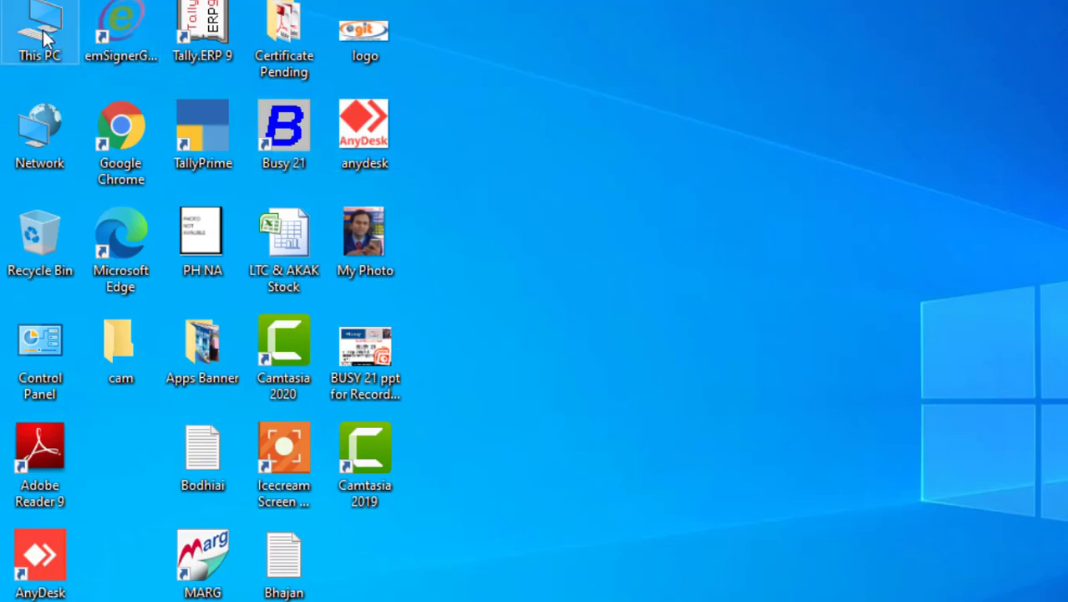
# Step: Browse to D:\BUSY Practice Set\Purchase Invoices and open Purchase 1 Normal Purchase.pdf
pyautogui.doubleClick(43, 30)
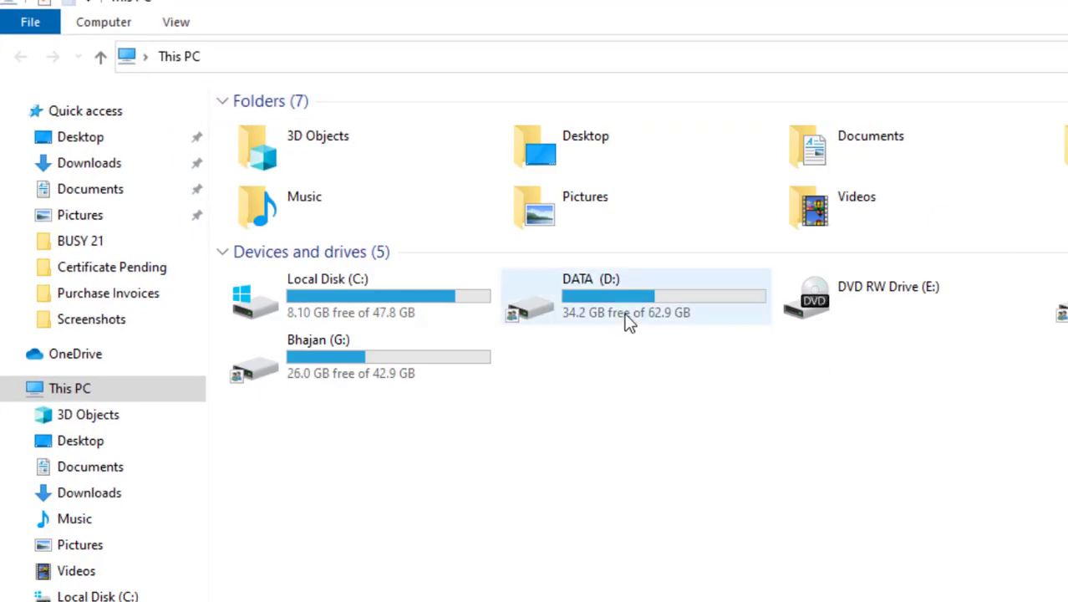
pyautogui.doubleClick(628, 320)
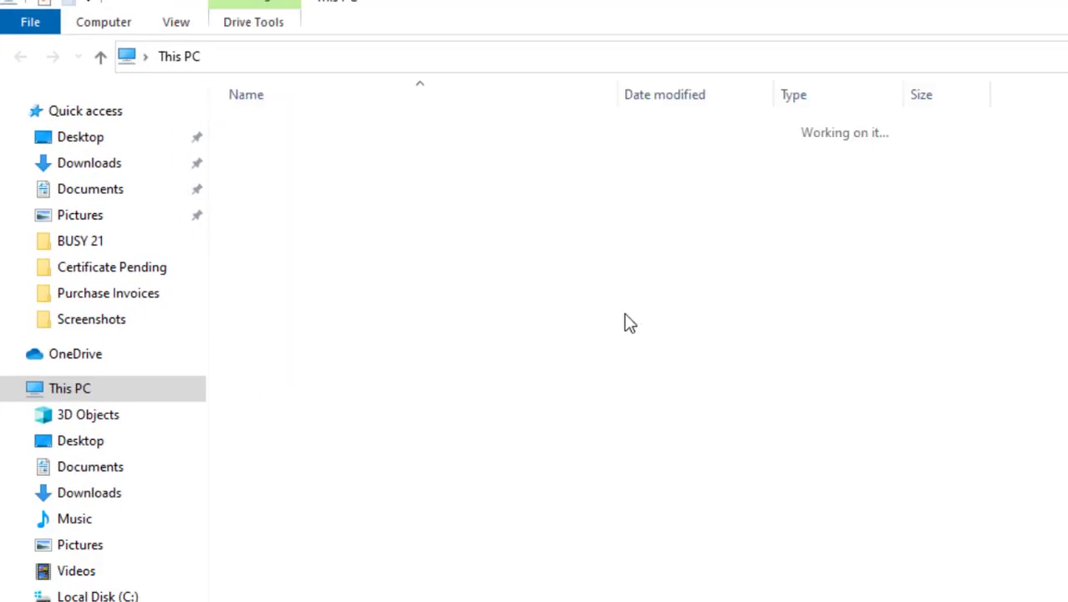
pyautogui.click(342, 247)
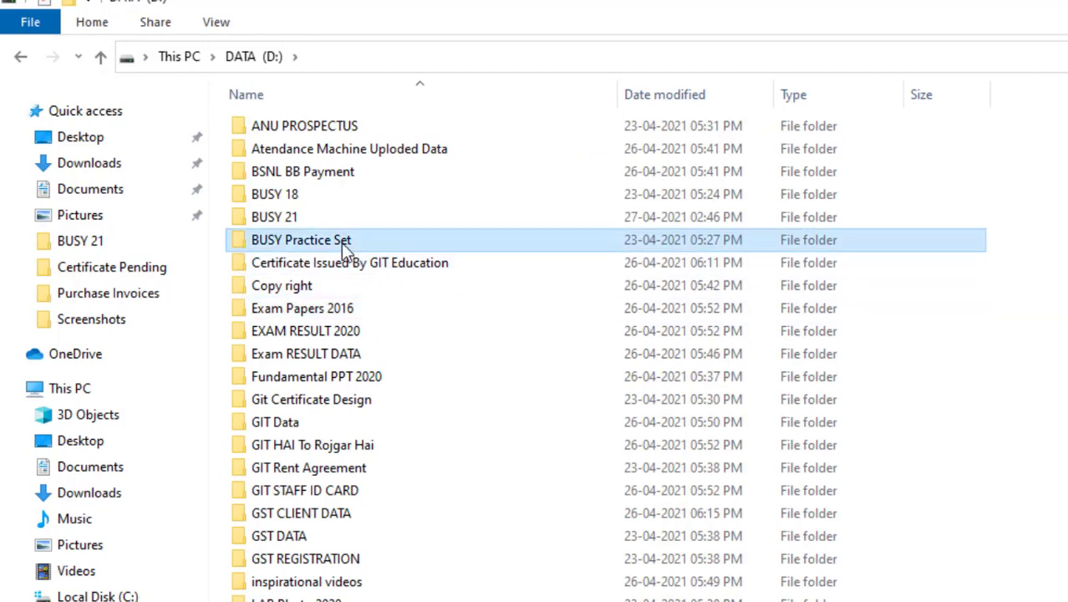
pyautogui.doubleClick(342, 246)
pyautogui.click(334, 136)
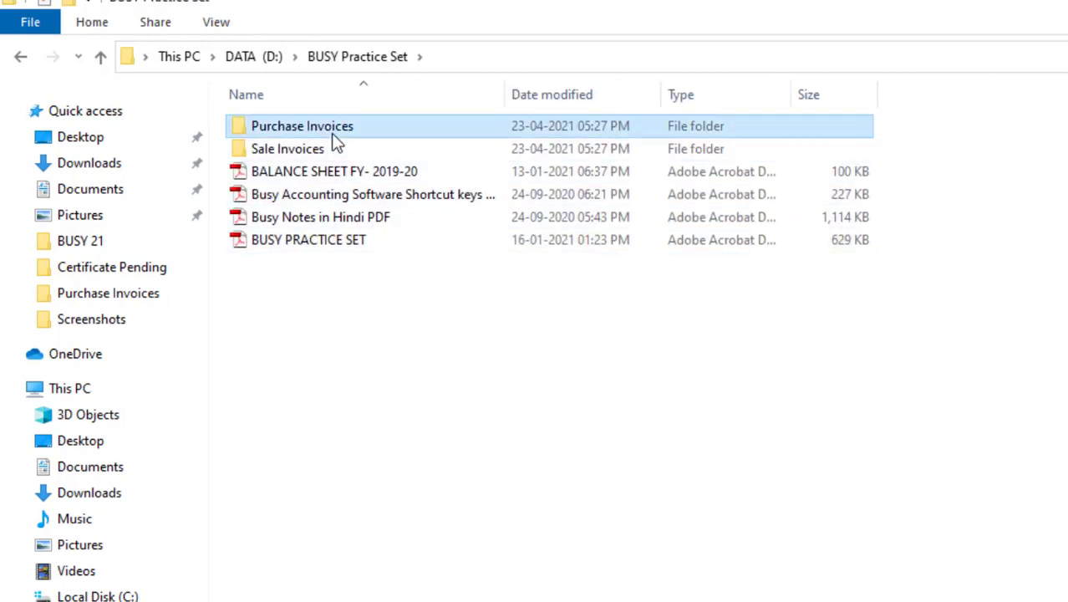
pyautogui.doubleClick(334, 135)
pyautogui.click(332, 134)
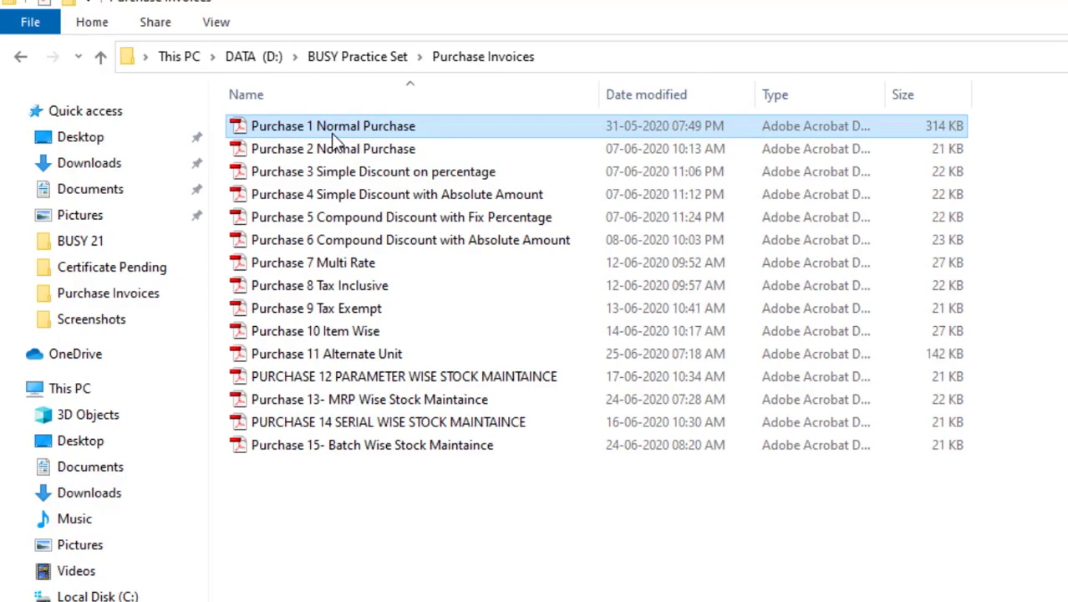
pyautogui.doubleClick(333, 135)
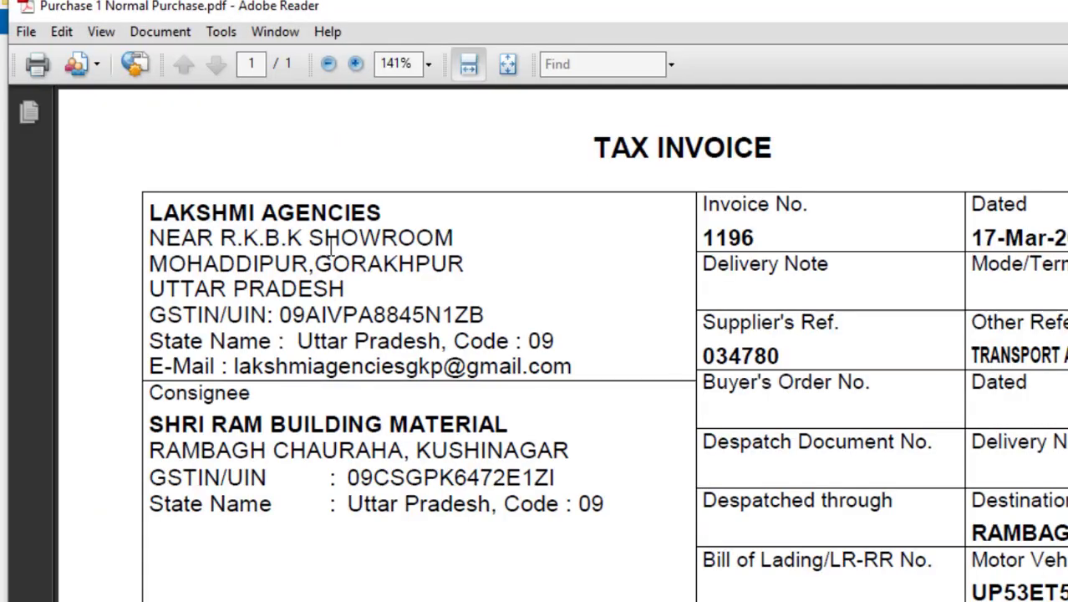
# Step: Scroll through the invoice PDF, trying text selections on its contents
pyautogui.scroll(-1, 384, 306)
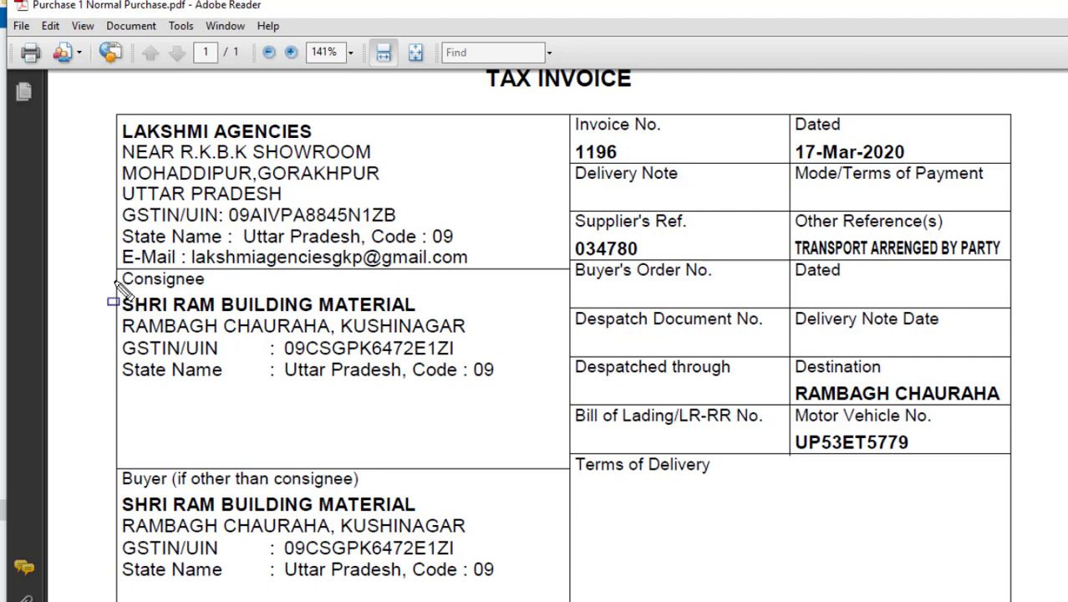
pyautogui.moveTo(114, 280); pyautogui.dragTo(511, 403)
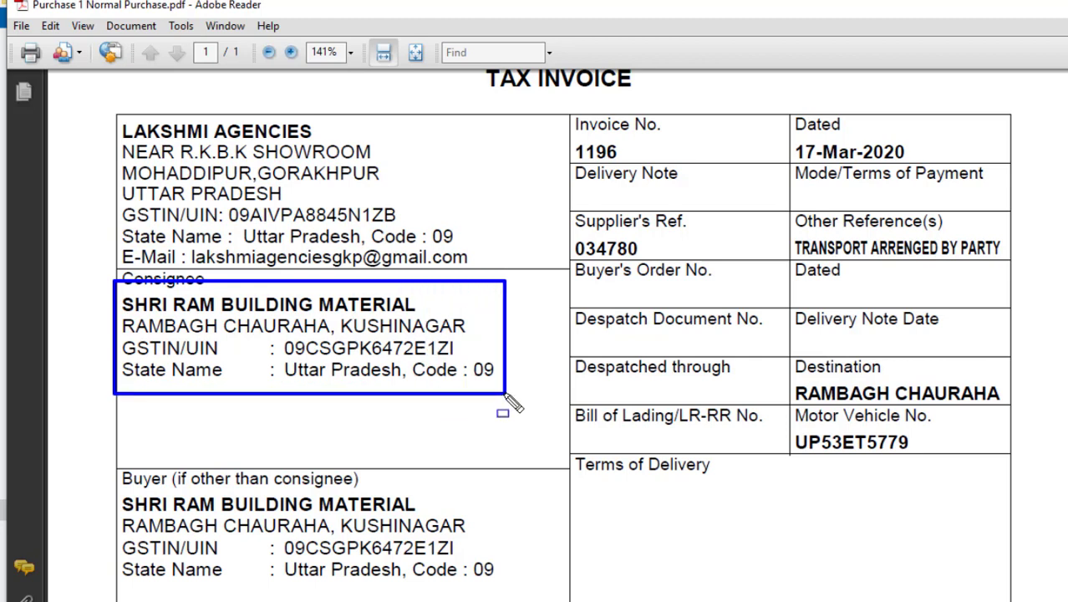
pyautogui.press('Escape')
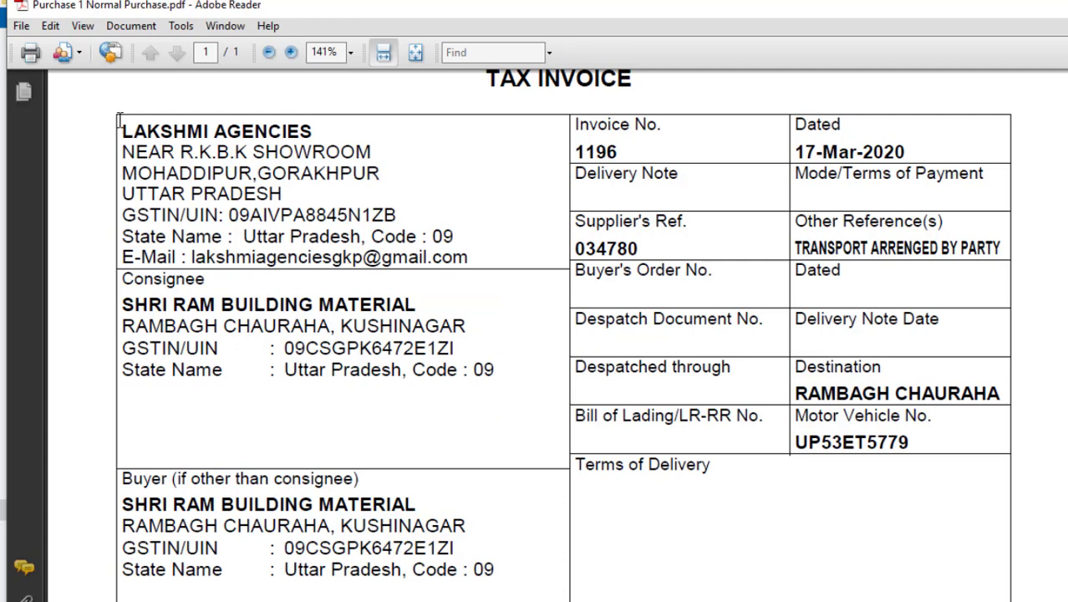
pyautogui.moveTo(112, 116); pyautogui.dragTo(489, 278)
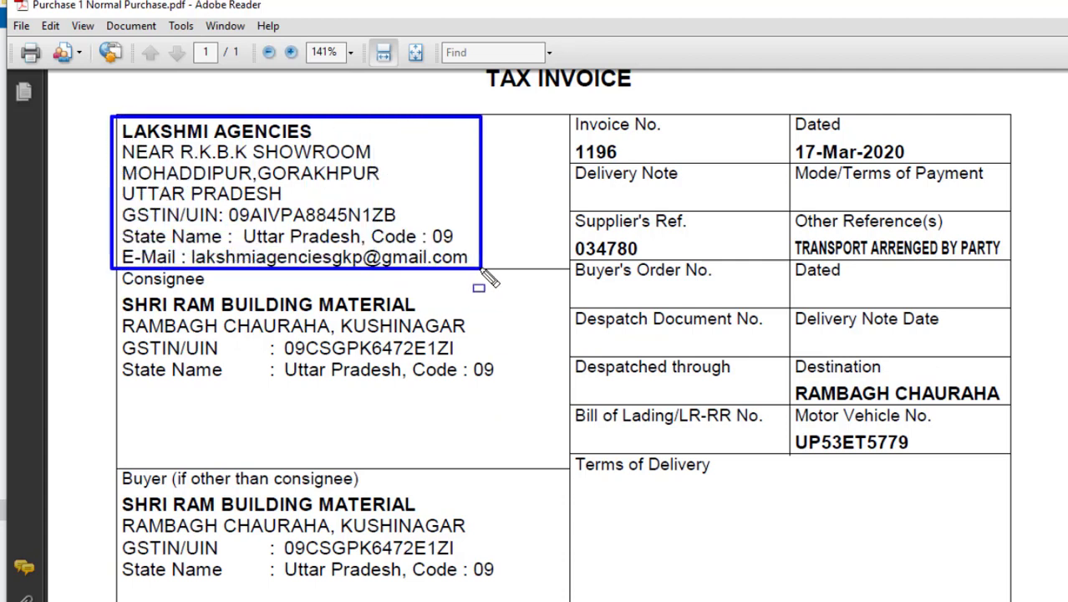
pyautogui.press('Escape')
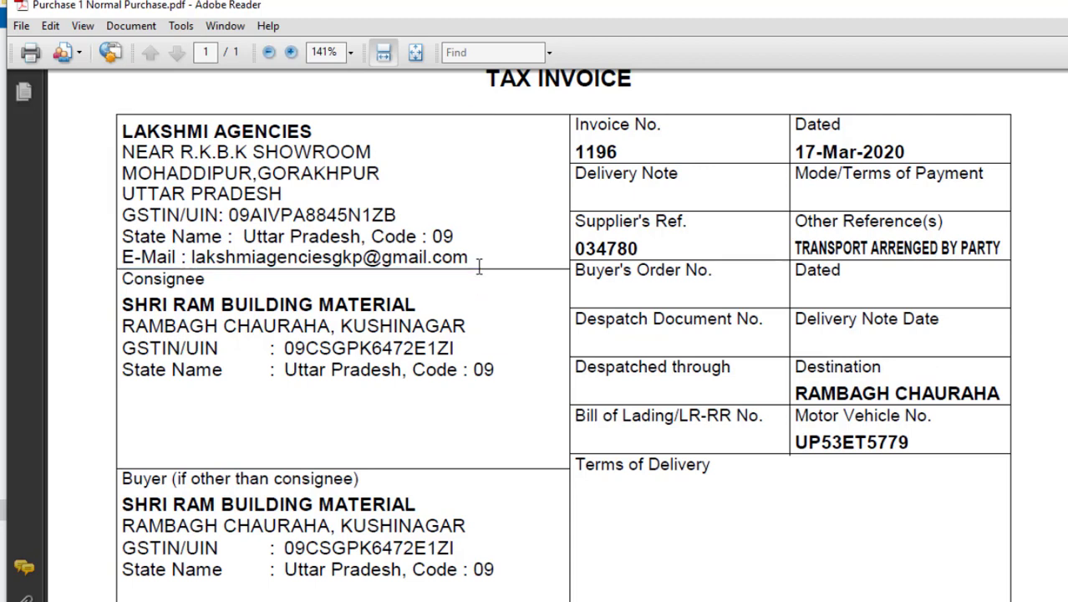
pyautogui.scroll(-7, 403, 280)
pyautogui.scroll(-3, 403, 281)
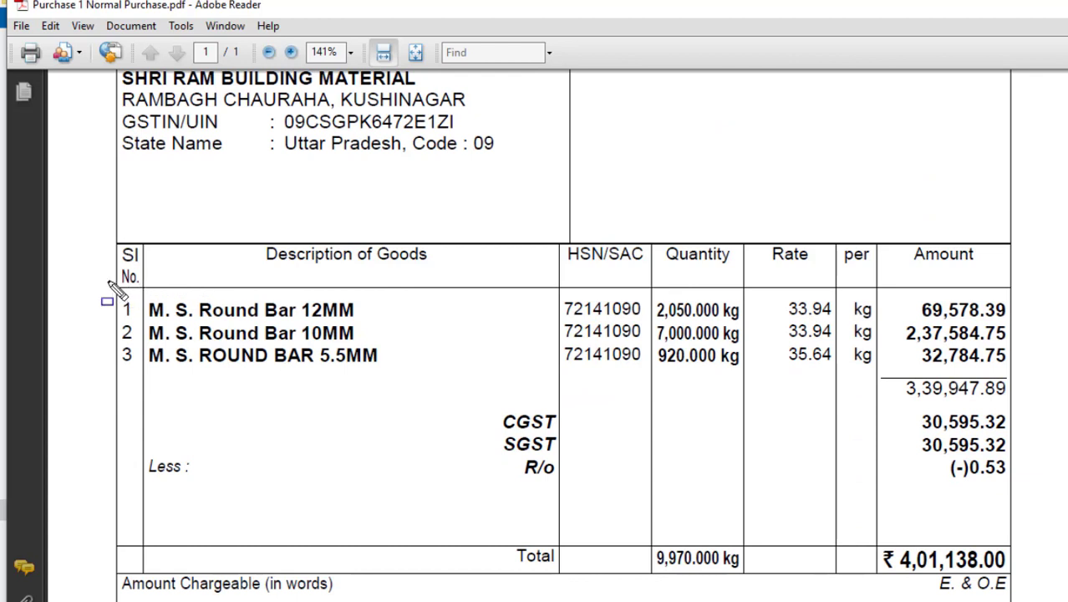
pyautogui.moveTo(108, 281); pyautogui.dragTo(1013, 386)
pyautogui.scroll(5, 153, 205)
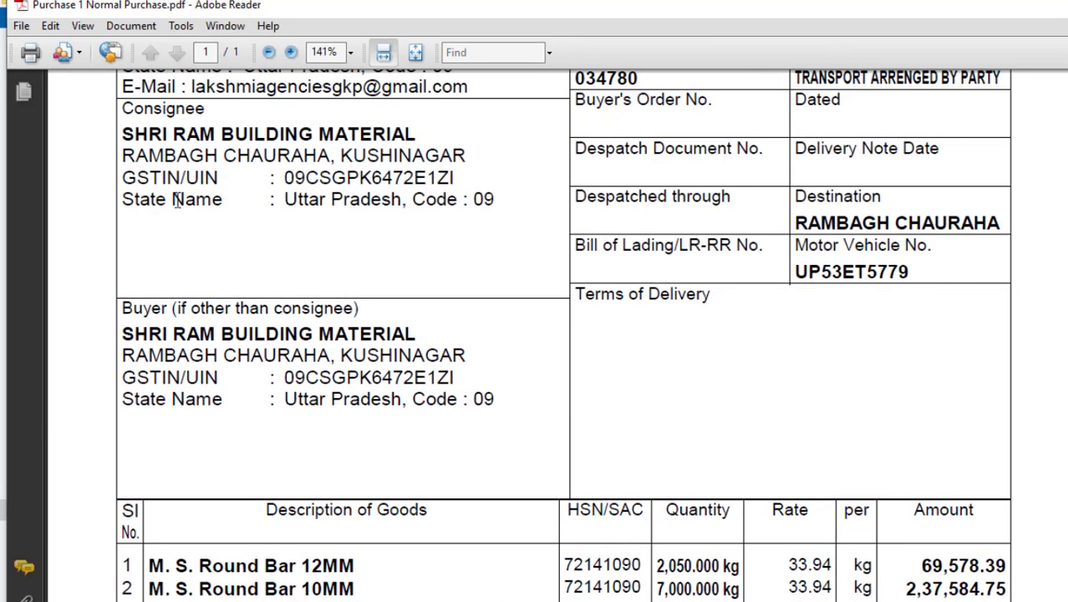
# Step: Copy the consignee name SHRI RAM BUILDING MATERIAL and return to BUSY 21's company form
pyautogui.moveTo(120, 134); pyautogui.dragTo(388, 142)
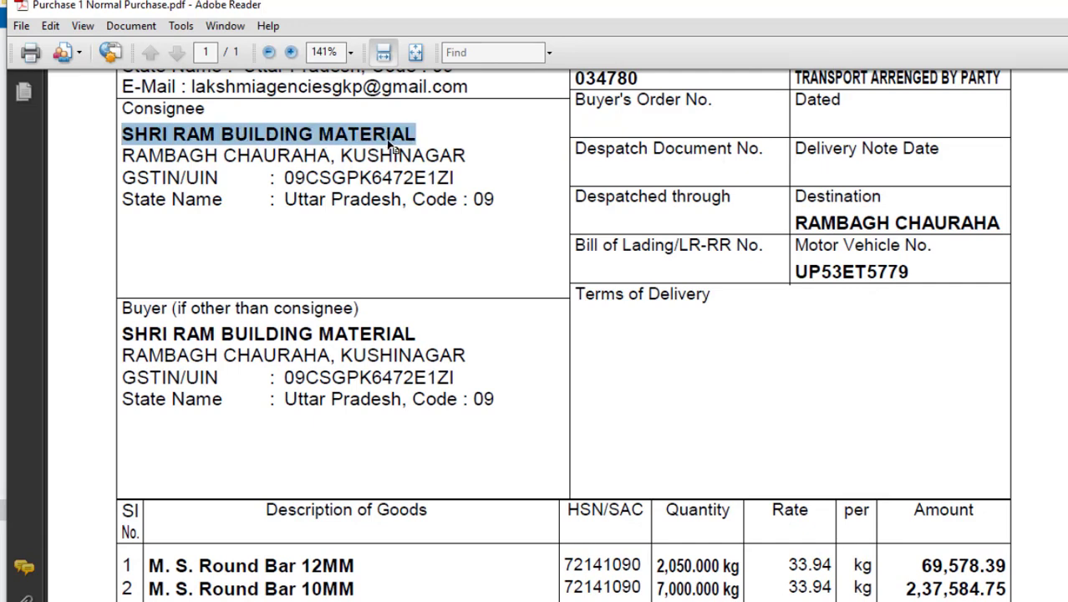
pyautogui.rightClick(388, 143)
pyautogui.click(407, 158)
pyautogui.click(534, 601)
pyautogui.click(610, 577)
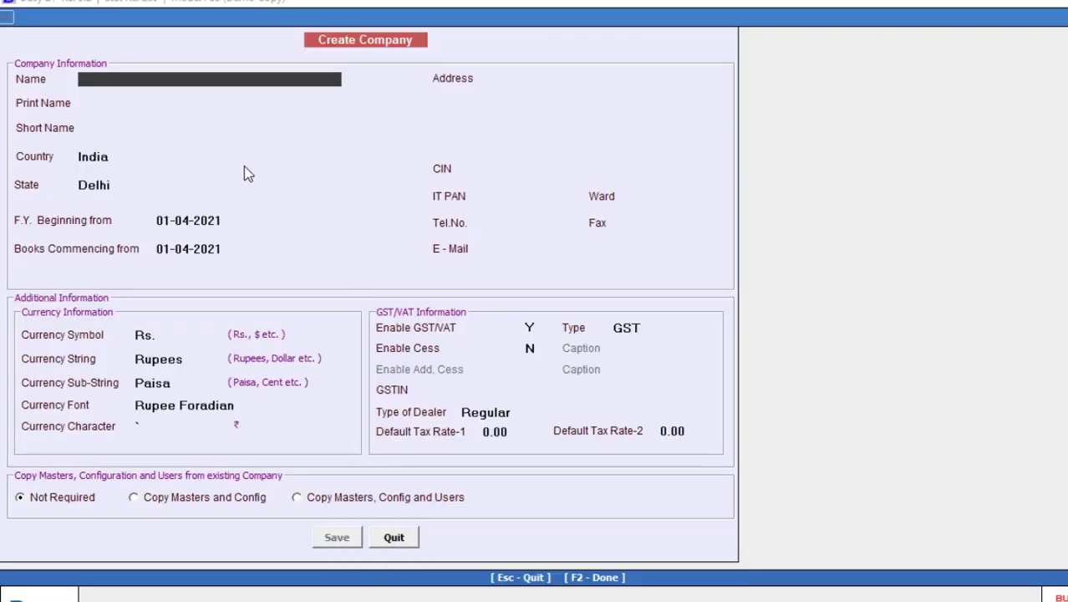
# Step: Name the company SHRI RAM BUILDING MATERIAL 2021 after the duplicate-name warning, with matching print name
pyautogui.hotkey('ctrl', 'v')
pyautogui.press('Return')
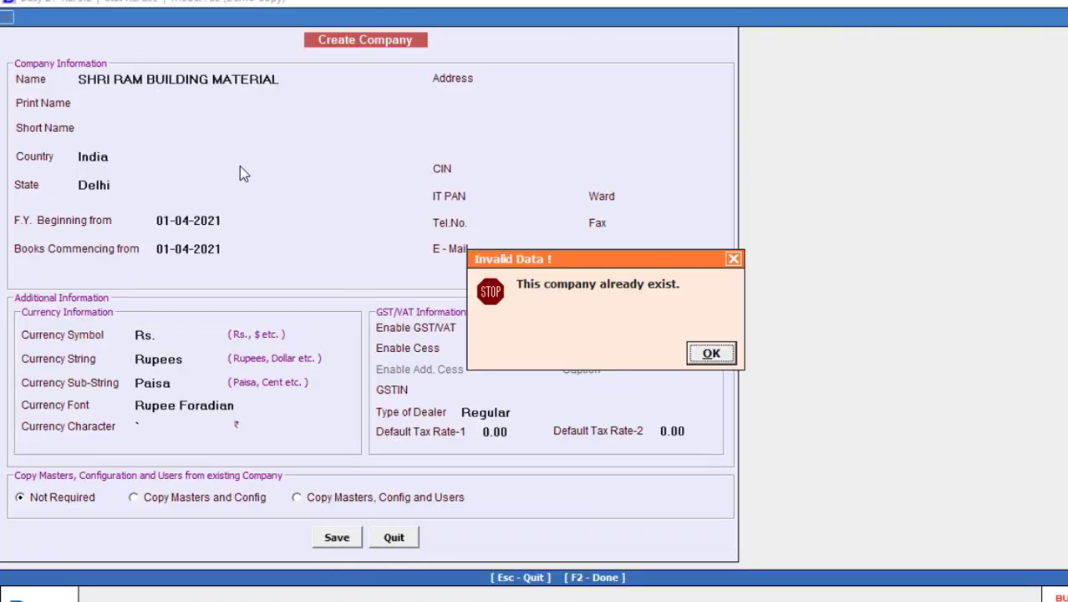
pyautogui.press('Return')
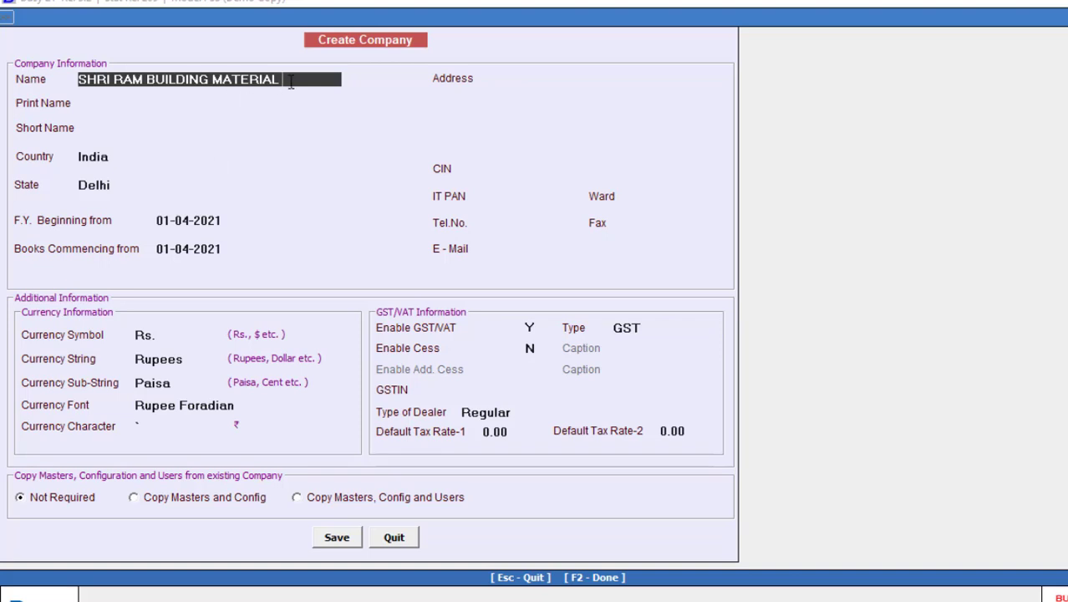
pyautogui.write('2021')
pyautogui.press('Return')
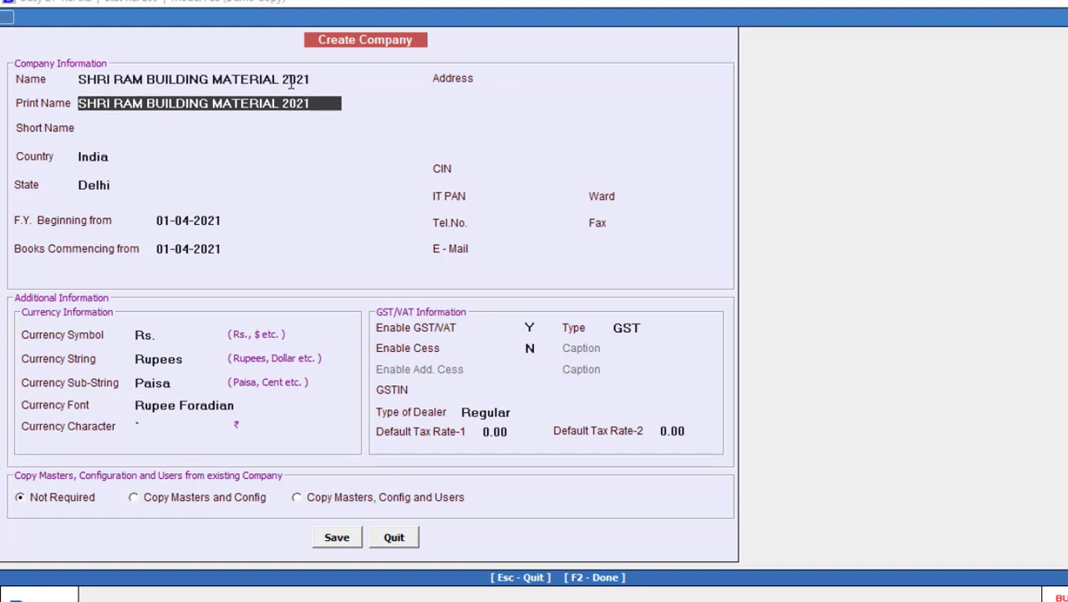
pyautogui.press('Return')
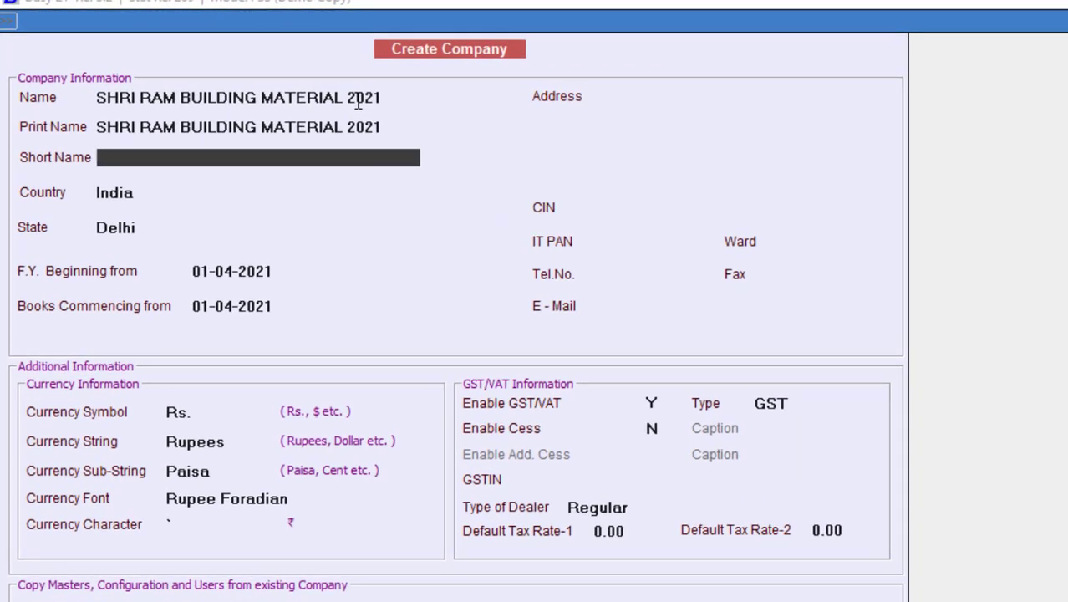
# Step: Set short name SRBM, country India, state Uttar Pradesh, keeping F.Y. beginning 01-04-2021
pyautogui.write('SRBM')
pyautogui.press('Return')
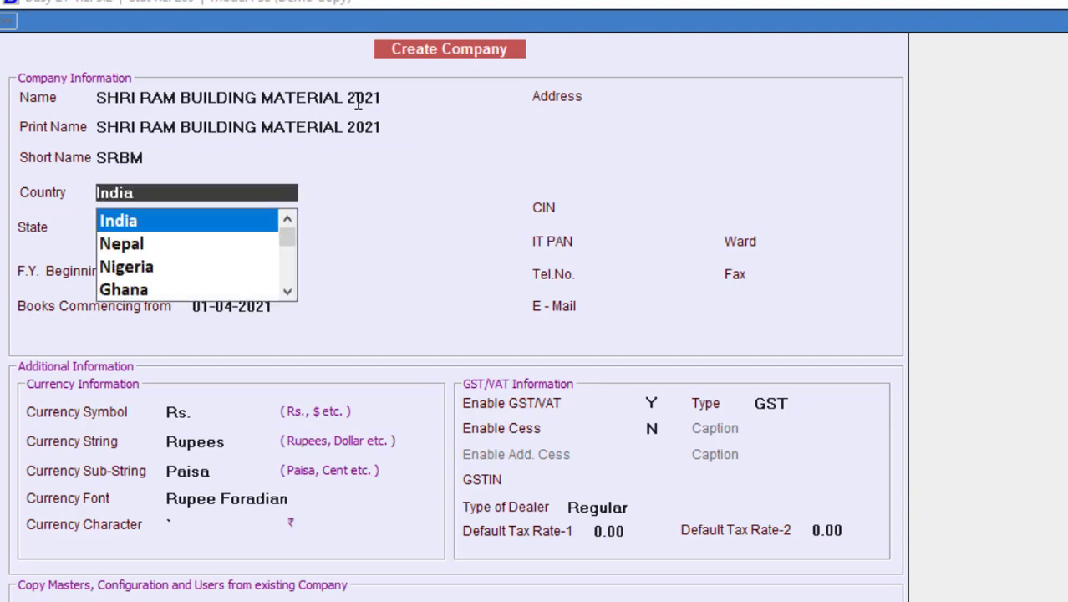
pyautogui.press('Return')
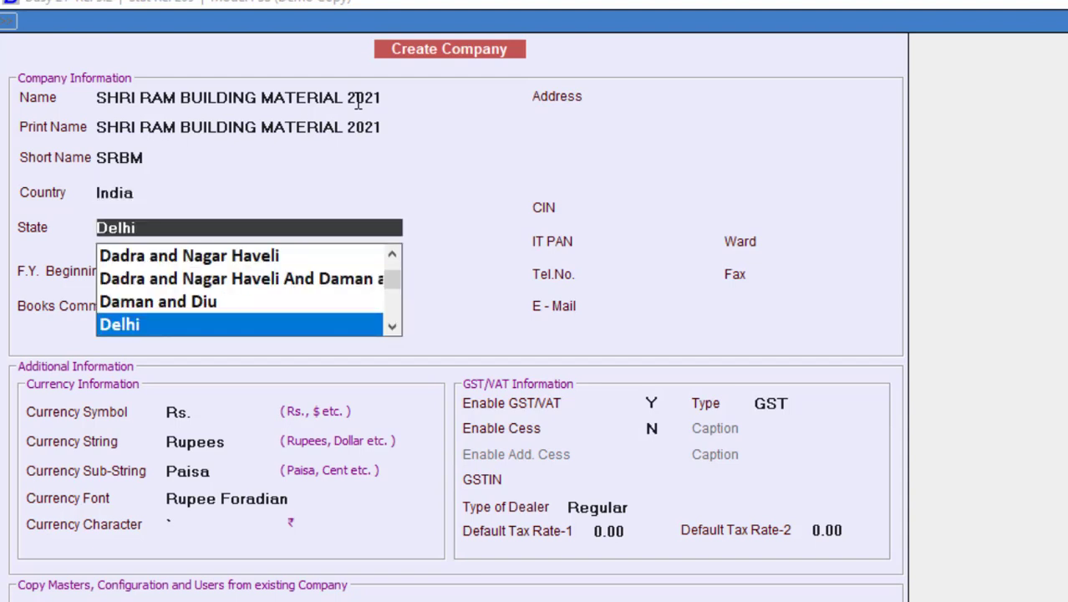
pyautogui.write('U')
pyautogui.press('Down')
pyautogui.press('Down')
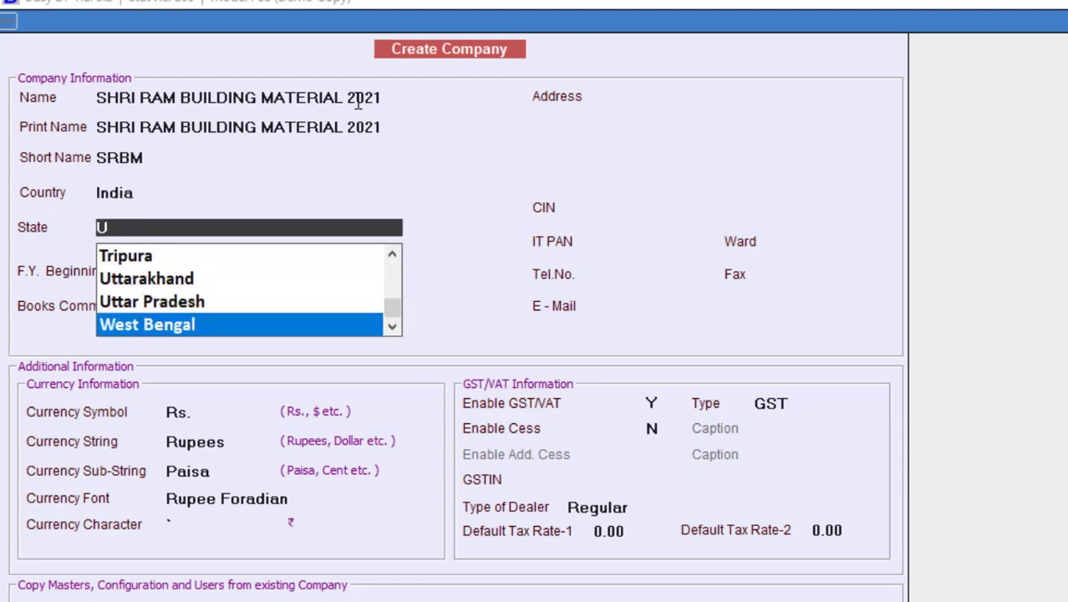
pyautogui.press('Up')
pyautogui.press('Return')
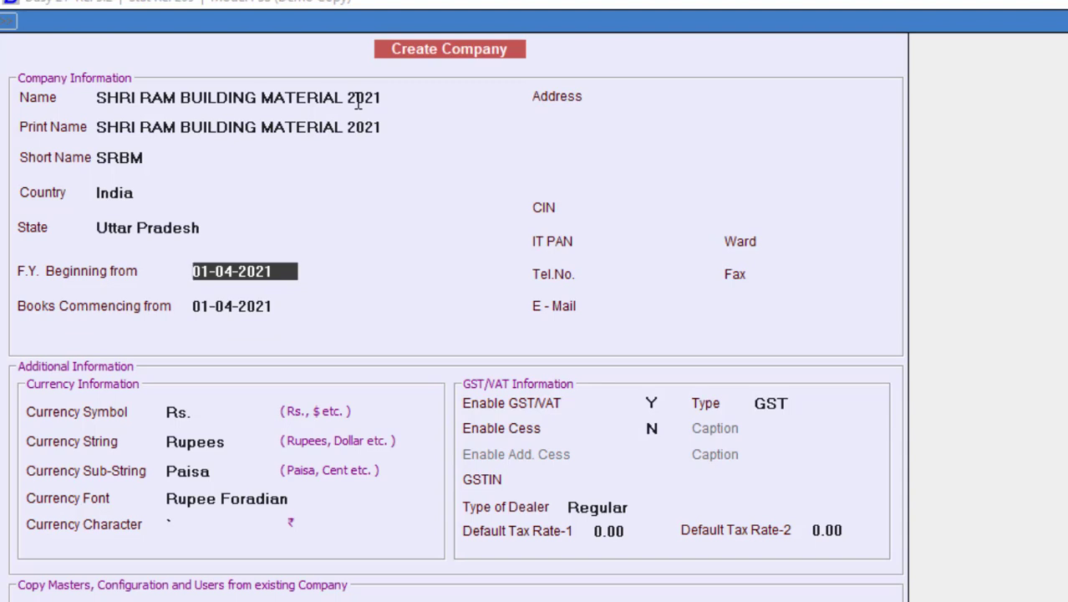
pyautogui.press('Return')
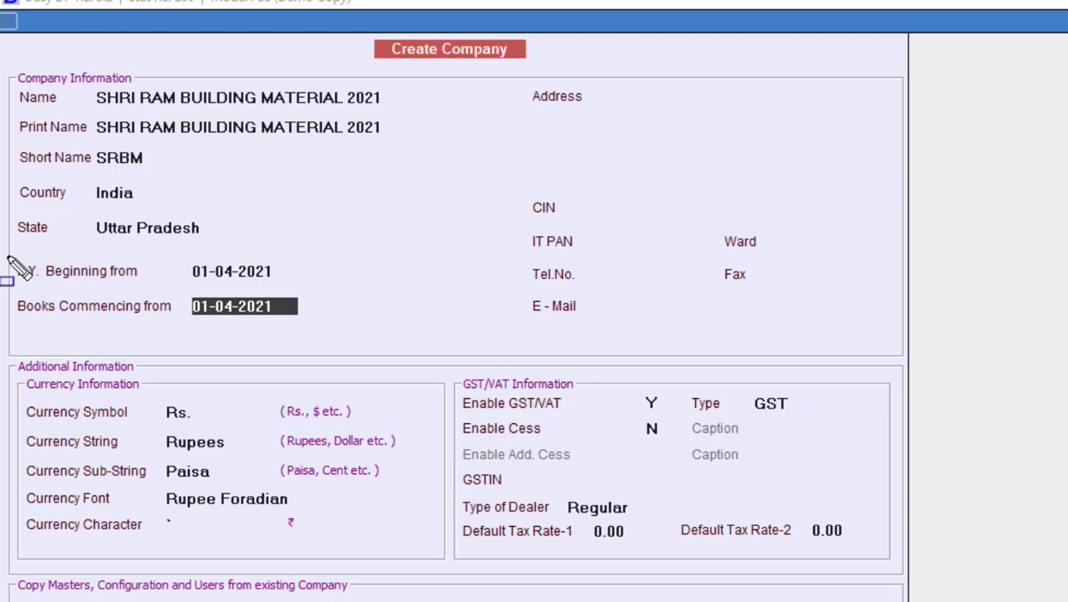
# Step: Keep books commencing from 01-04-2021 and move to the company Address field
pyautogui.moveTo(5, 254)
pyautogui.mouseDown()
pyautogui.moveTo(33, 279)
pyautogui.moveTo(289, 285)
pyautogui.mouseUp()
pyautogui.hotkey('ctrl', 'alt', 'd')
pyautogui.moveTo(3, 291)
pyautogui.mouseDown()
pyautogui.moveTo(142, 333)
pyautogui.moveTo(315, 329)
pyautogui.mouseUp()
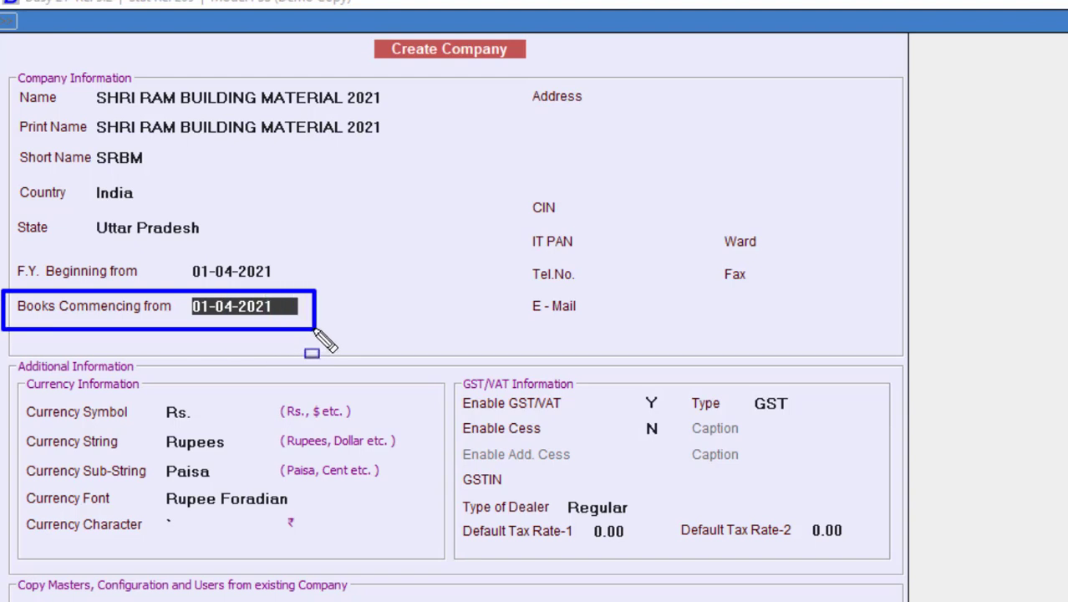
pyautogui.press('Escape')
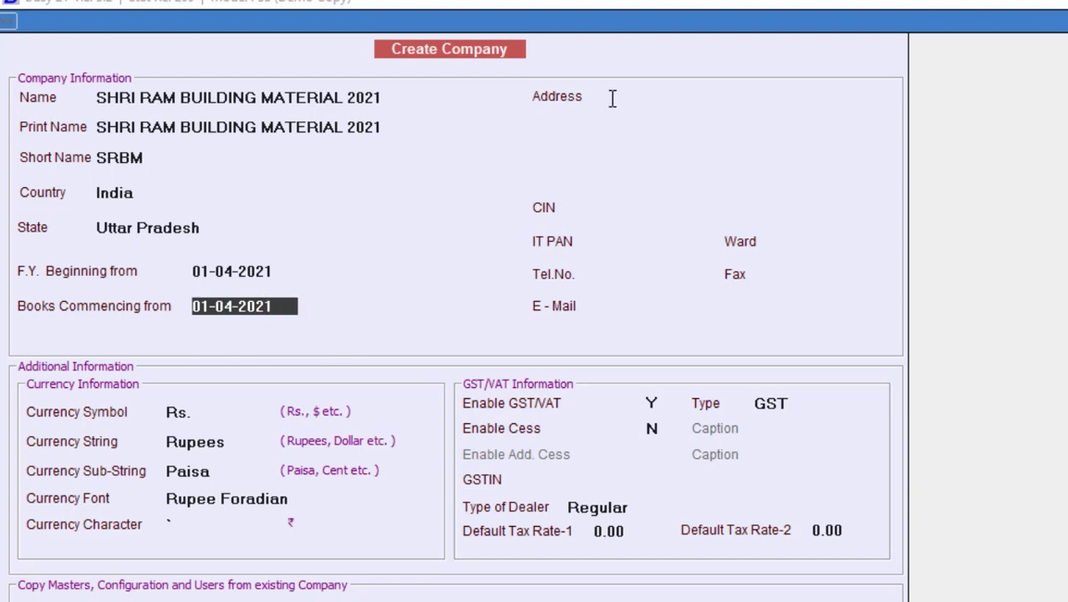
pyautogui.click(610, 98)
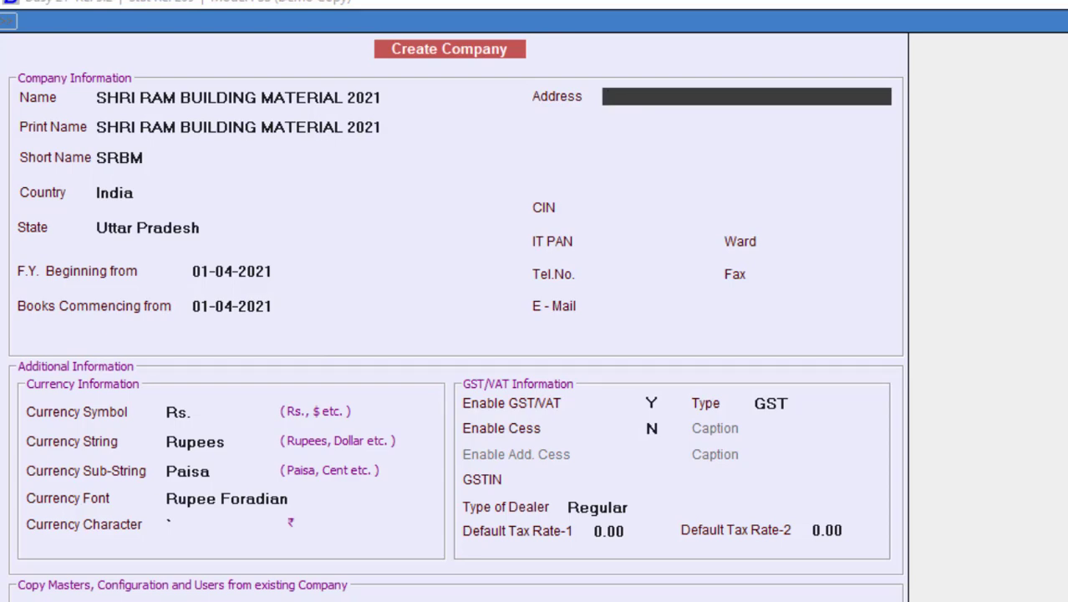
pyautogui.hotkey('alt', 'Tab')
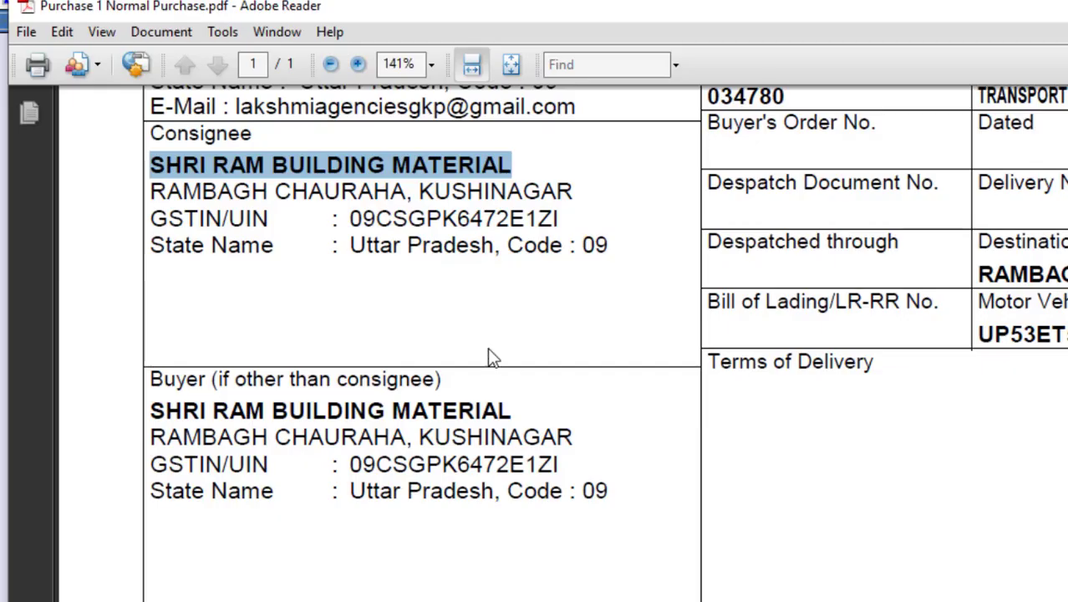
# Step: Copy the consignee's first address line from the invoice and return to BUSY
pyautogui.moveTo(411, 193); pyautogui.dragTo(213, 201)
pyautogui.rightClick(213, 200)
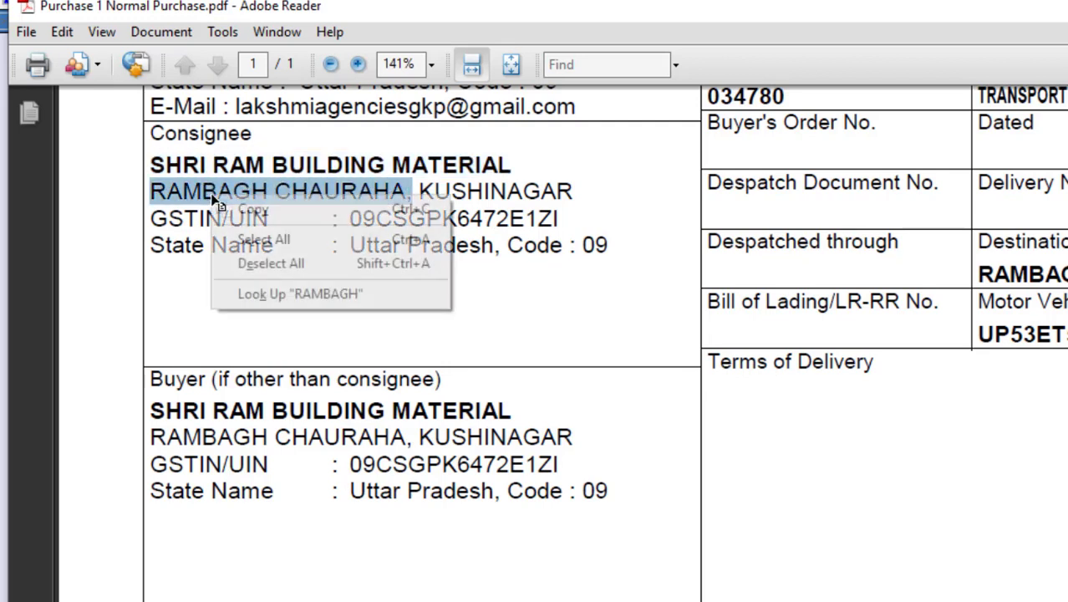
pyautogui.click(241, 211)
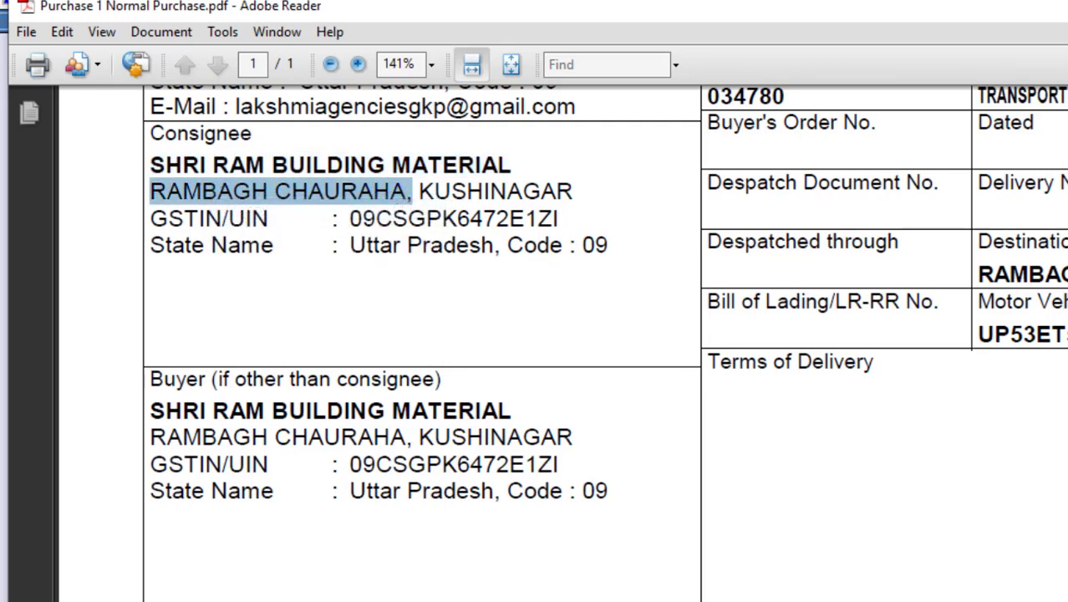
pyautogui.hotkey('alt', 'Tab')
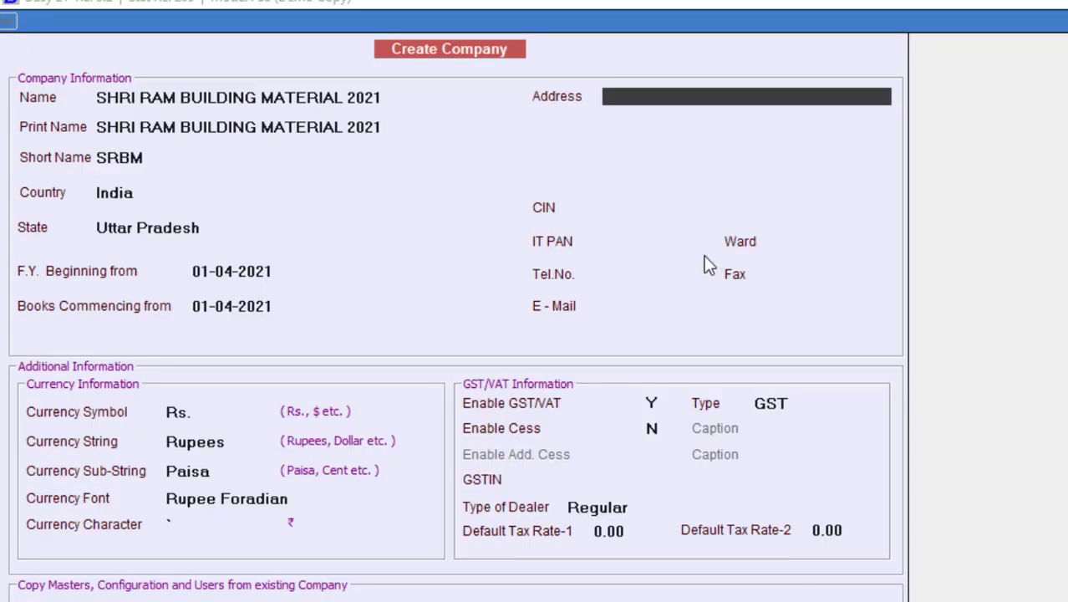
# Step: Paste the address line without its trailing comma and type the town on line 2
pyautogui.hotkey('ctrl', 'v')
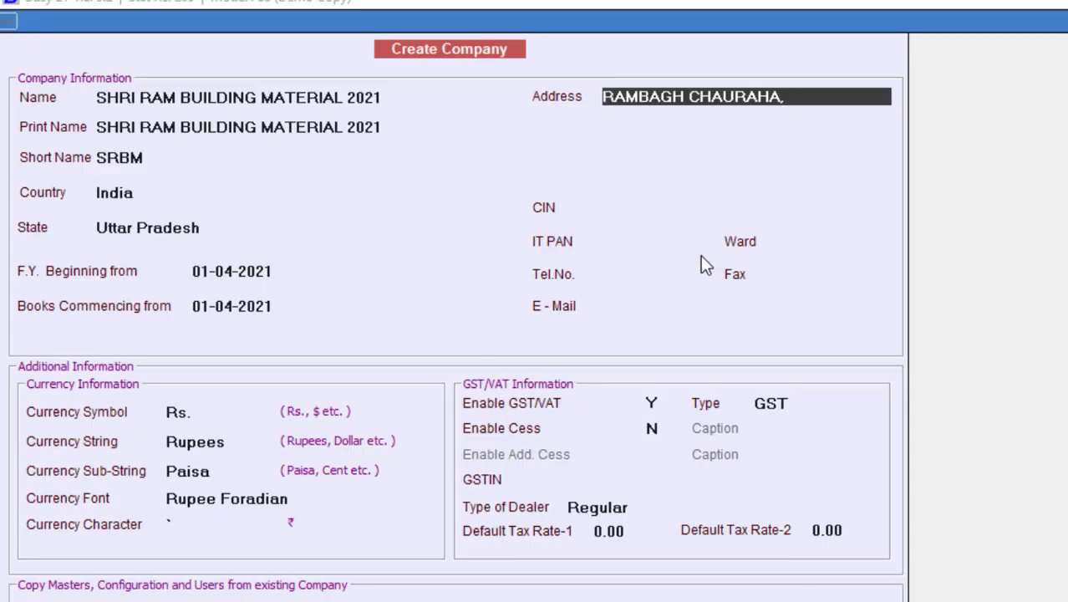
pyautogui.press('BackSpace')
pyautogui.press('Return')
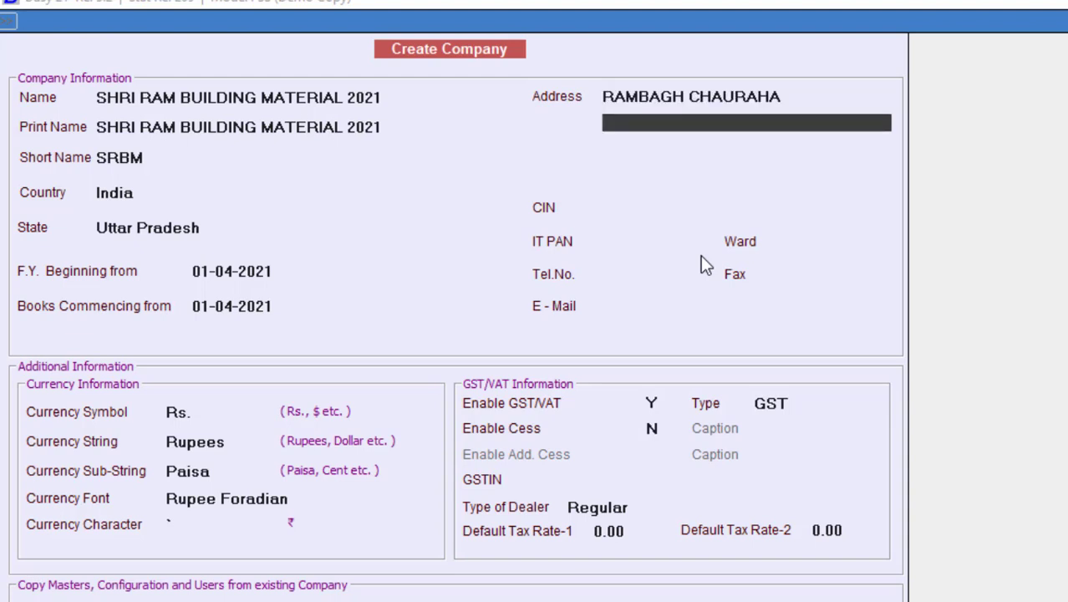
pyautogui.write('KUSHINAGAR')
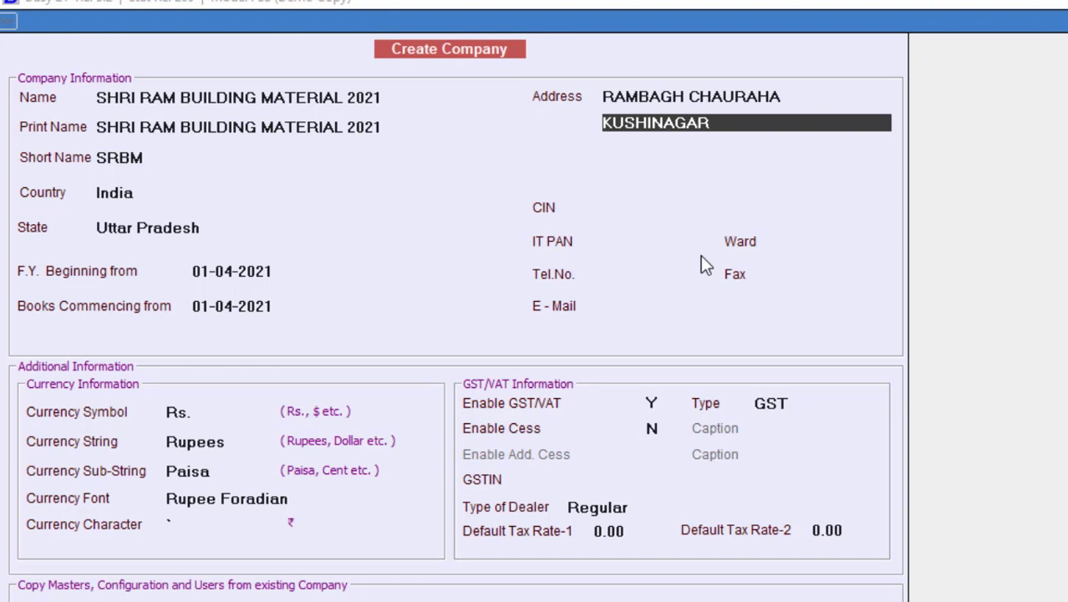
pyautogui.press('Return')
pyautogui.press('Return')
pyautogui.press('Return')
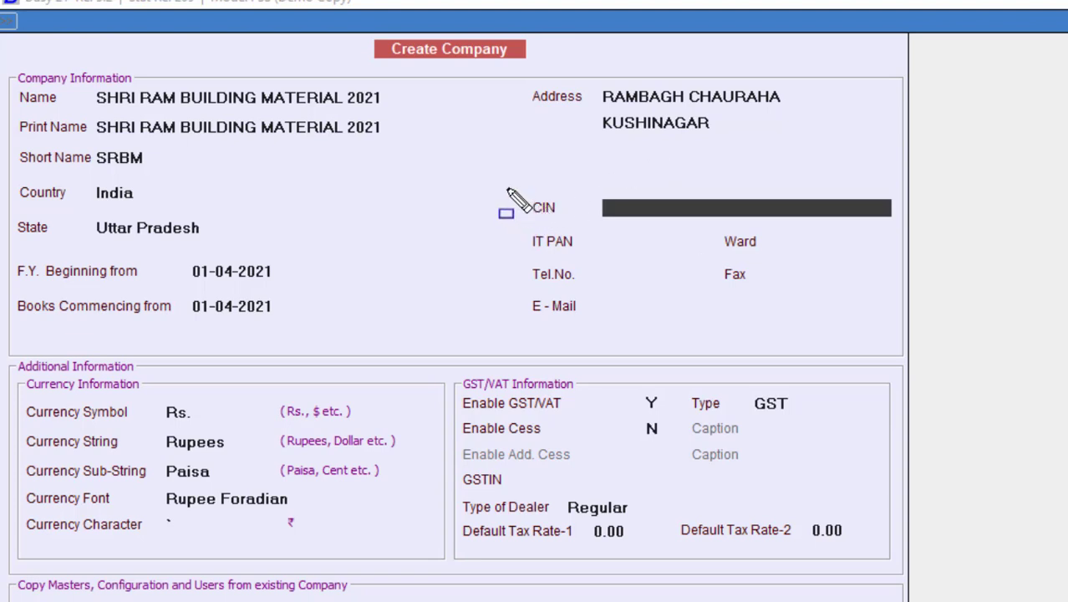
pyautogui.moveTo(524, 203)
pyautogui.mouseDown()
pyautogui.moveTo(607, 228)
pyautogui.moveTo(892, 227)
pyautogui.mouseUp()
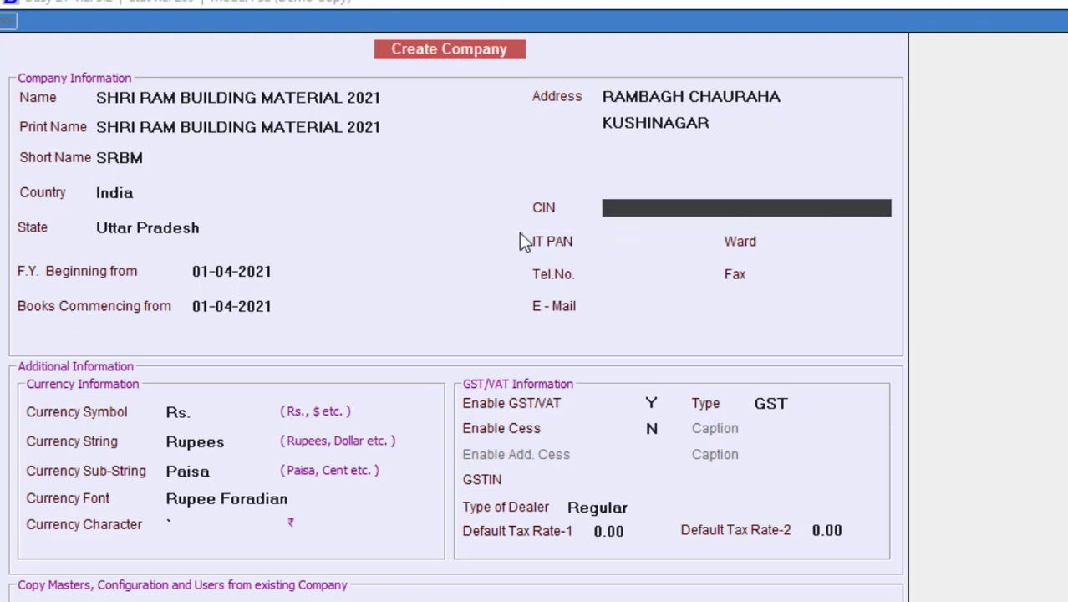
pyautogui.moveTo(512, 224)
pyautogui.mouseDown()
pyautogui.moveTo(612, 259)
pyautogui.moveTo(722, 261)
pyautogui.mouseUp()
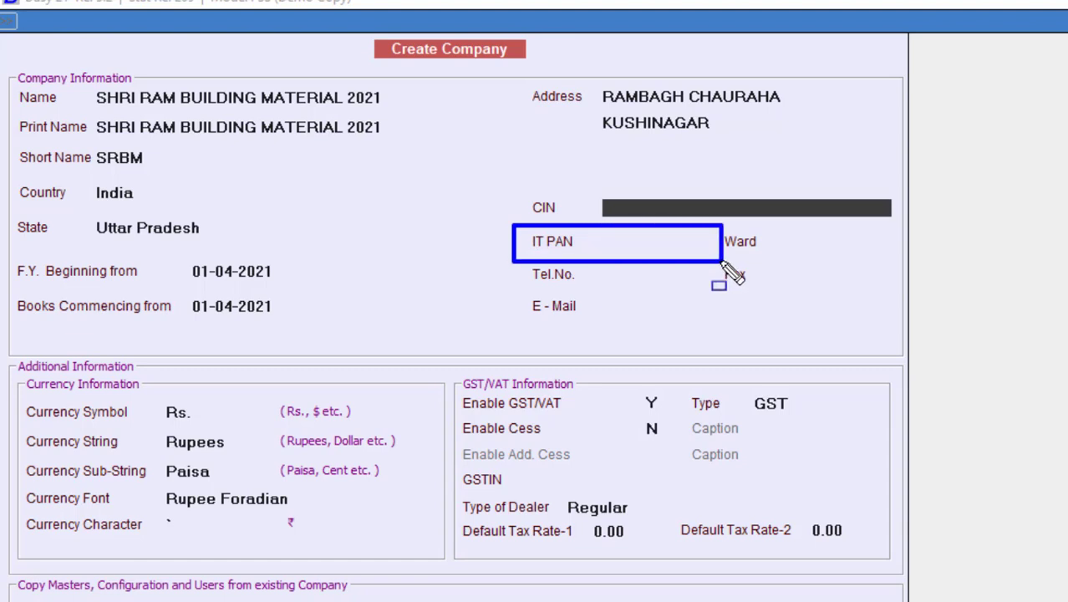
pyautogui.press('Escape')
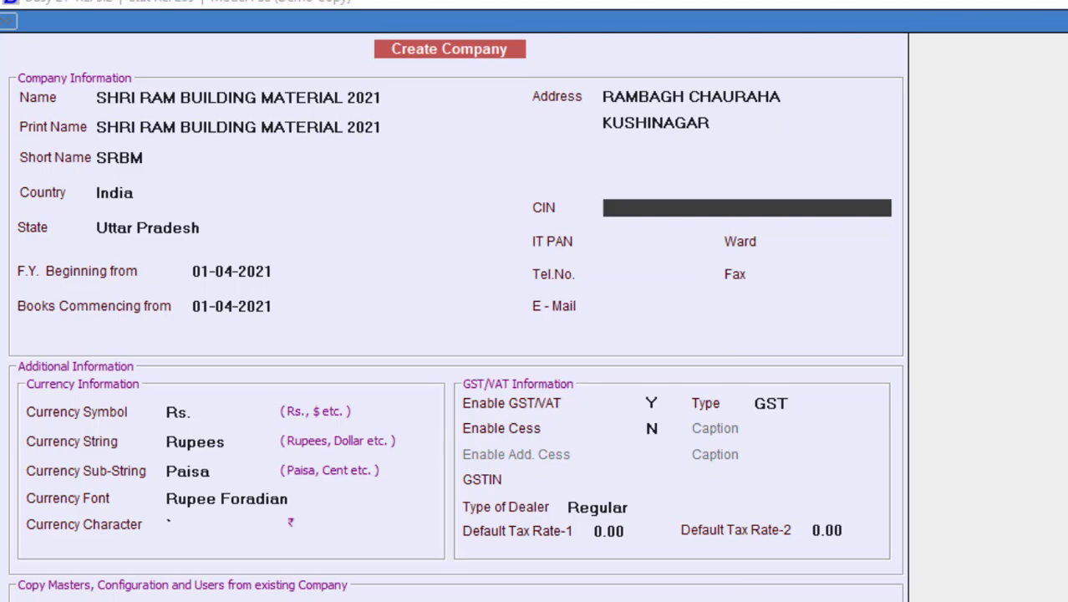
pyautogui.hotkey('alt', 'Tab')
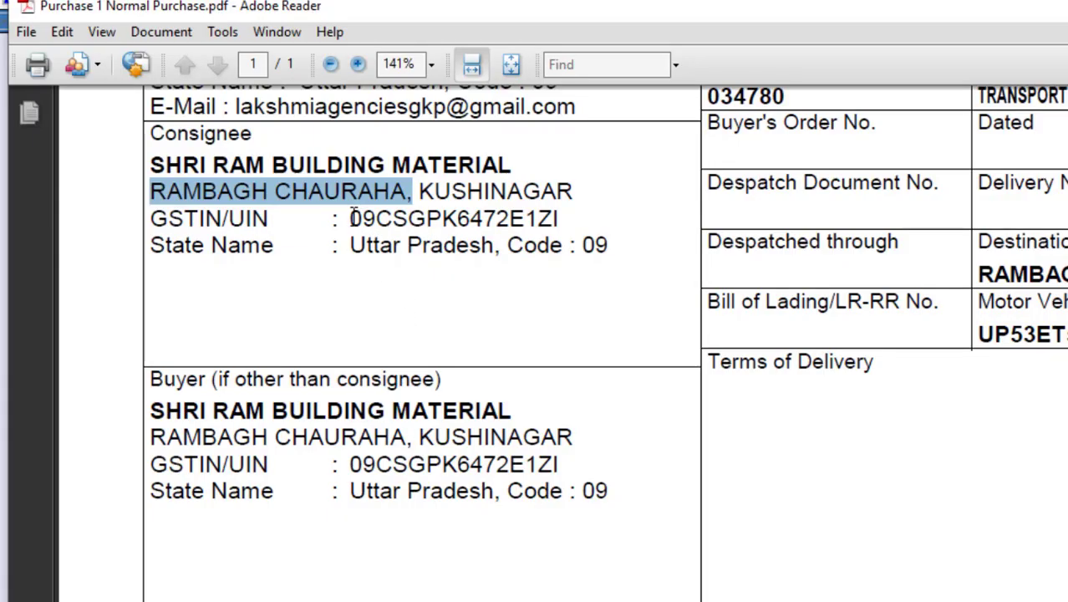
# Step: Select only the PAN characters inside the consignee GSTIN, copy them, and return to BUSY
pyautogui.click(377, 219)
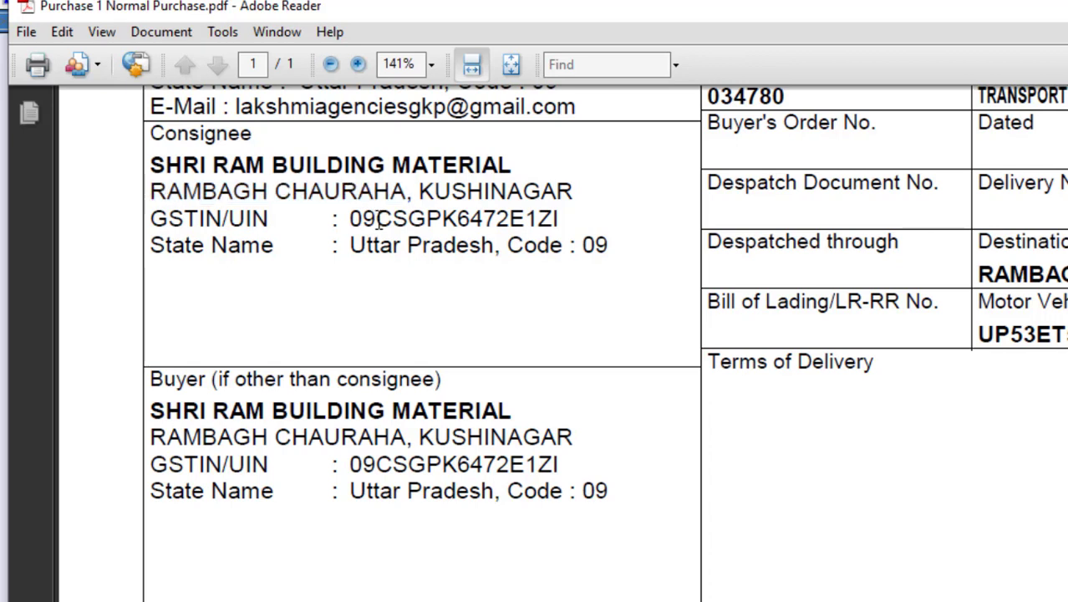
pyautogui.moveTo(378, 219); pyautogui.dragTo(349, 219)
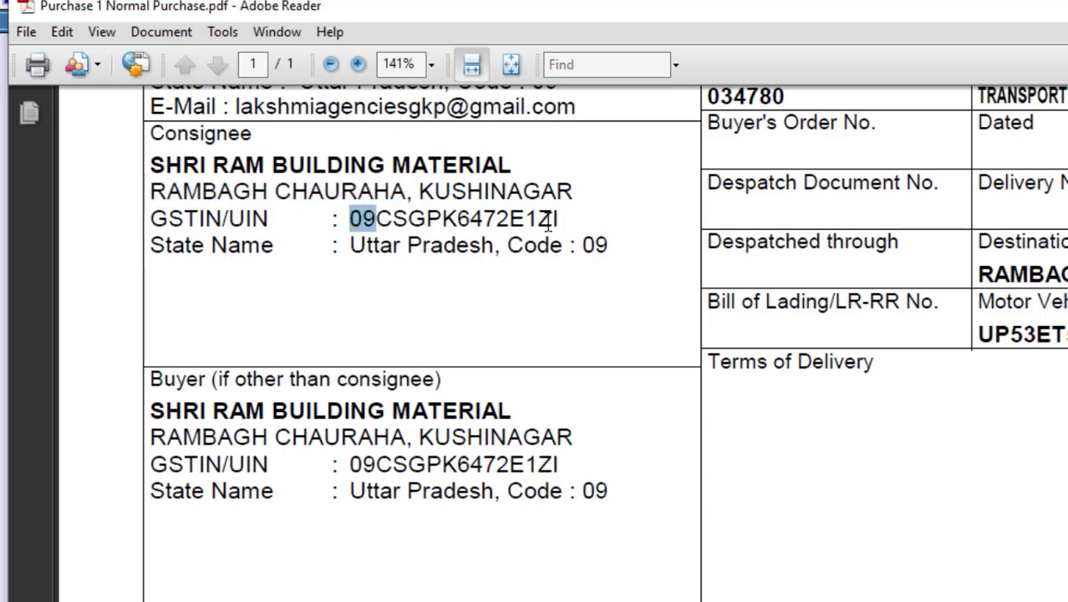
pyautogui.moveTo(524, 219); pyautogui.dragTo(561, 220)
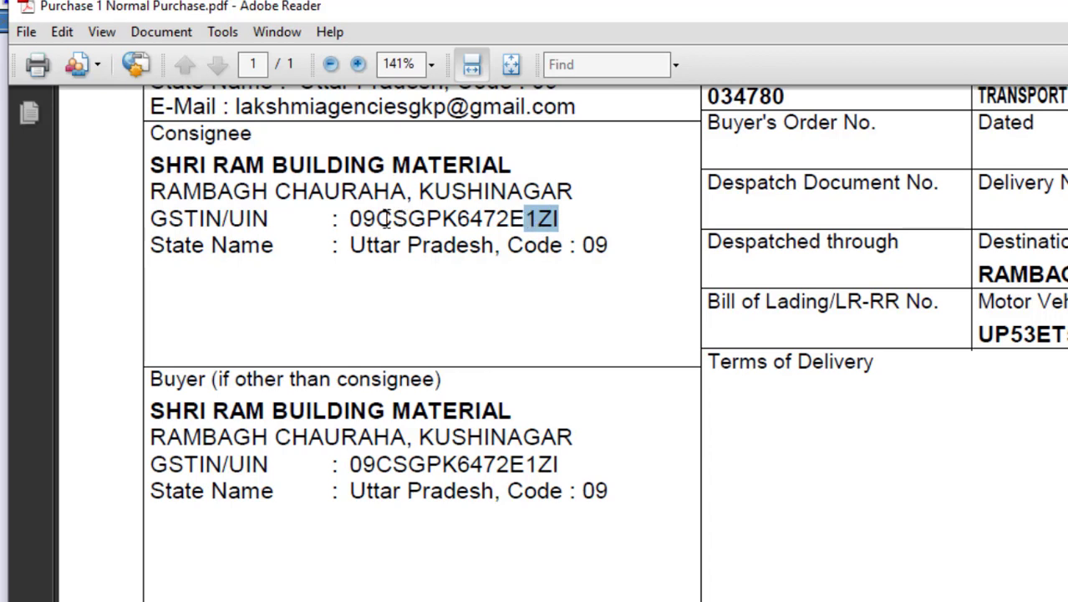
pyautogui.moveTo(378, 219); pyautogui.dragTo(525, 219)
pyautogui.rightClick(483, 217)
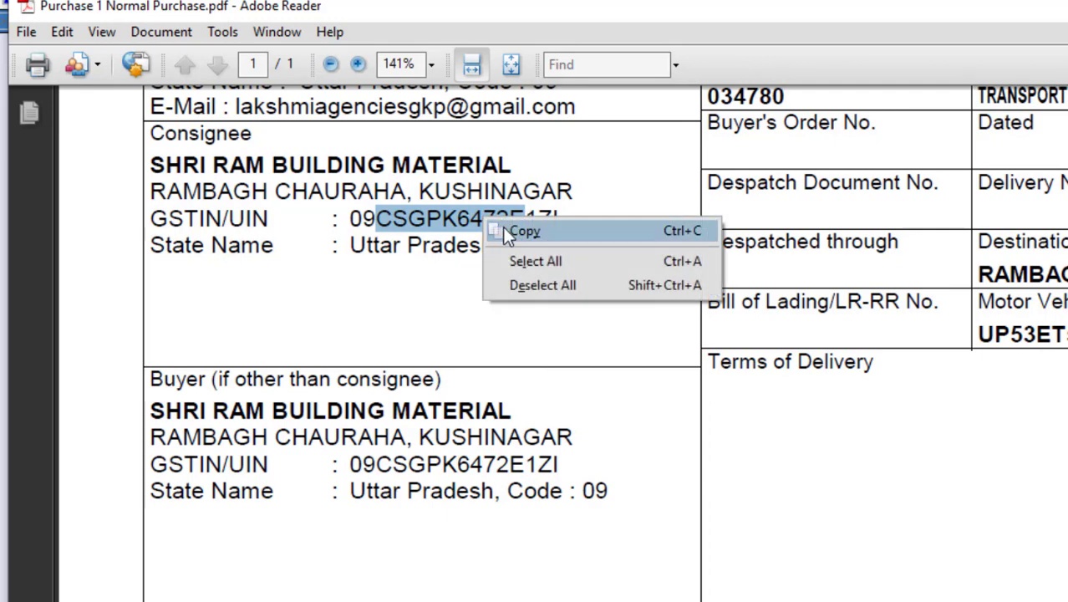
pyautogui.click(518, 231)
pyautogui.hotkey('alt', 'Tab')
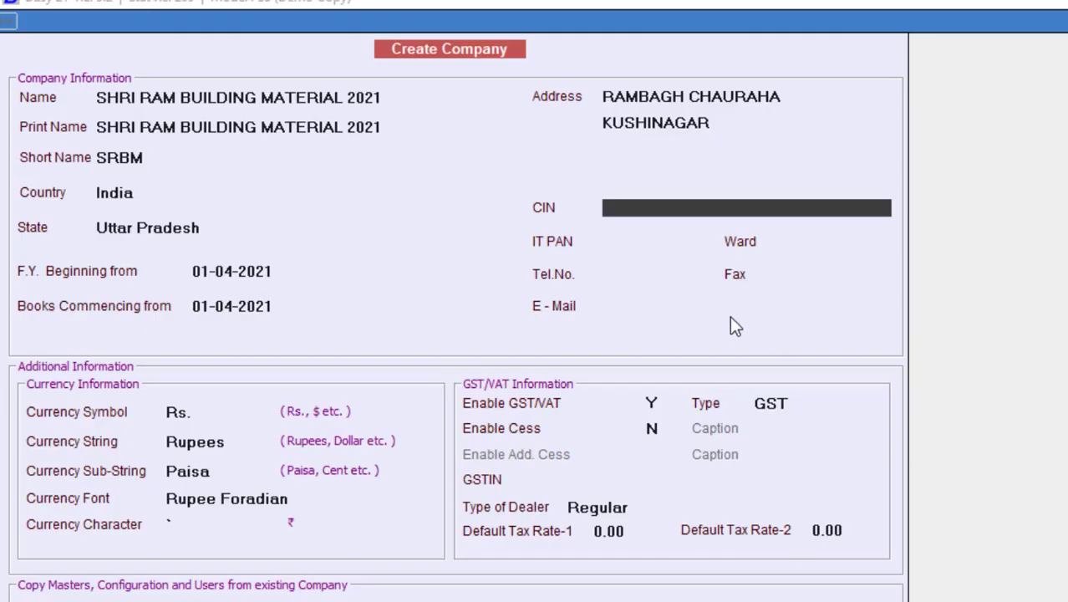
# Step: Move the PAN mistakenly pasted into CIN over to the IT PAN field
pyautogui.hotkey('ctrl', 'v')
pyautogui.press('Return')
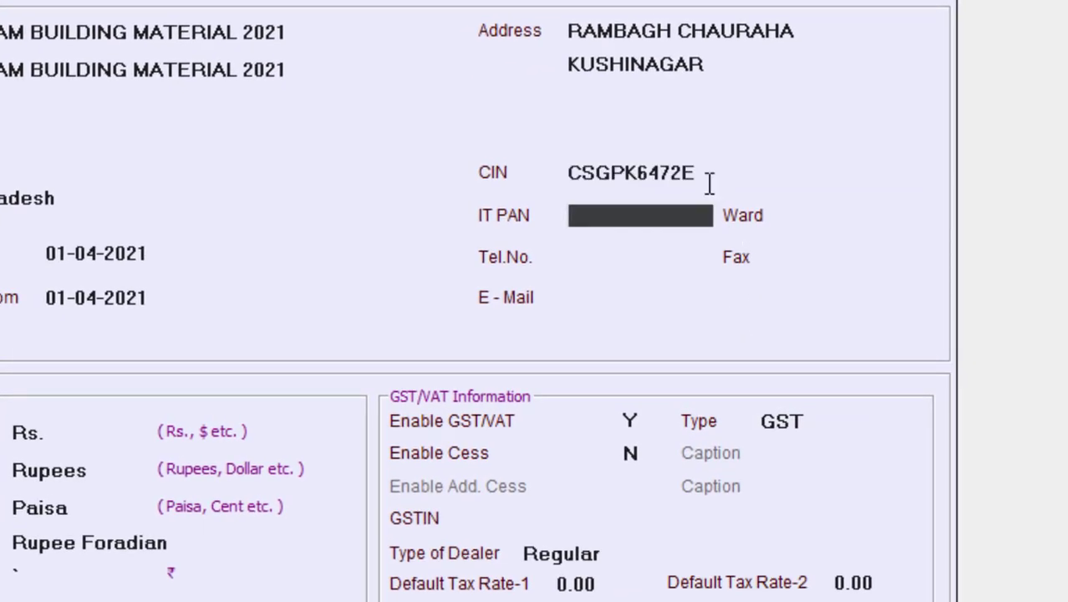
pyautogui.moveTo(706, 173); pyautogui.dragTo(564, 176)
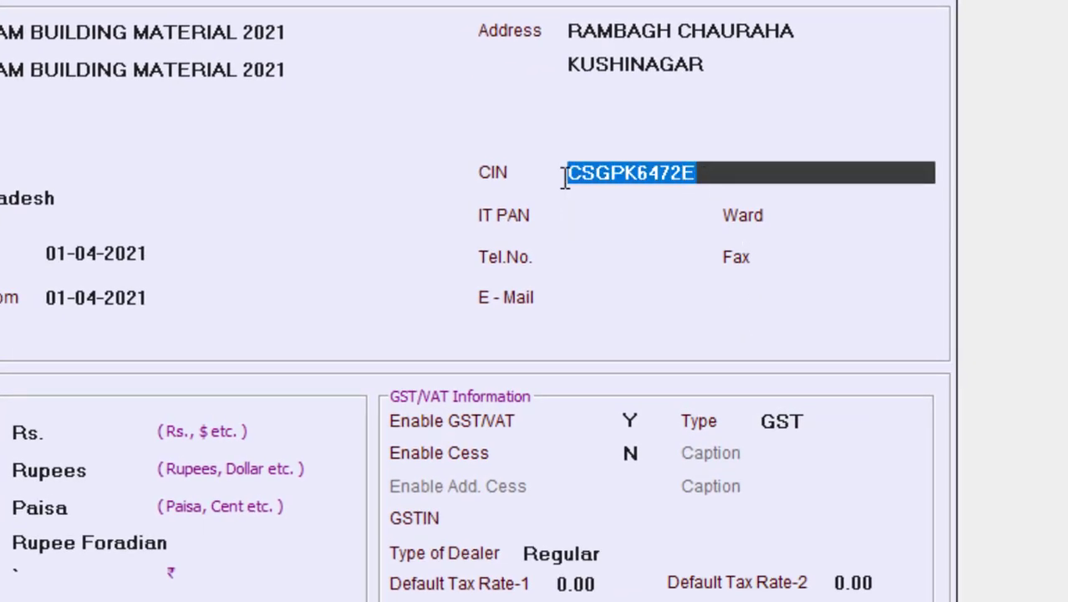
pyautogui.hotkey('ctrl', 'x')
pyautogui.click(583, 213)
pyautogui.hotkey('ctrl', 'v')
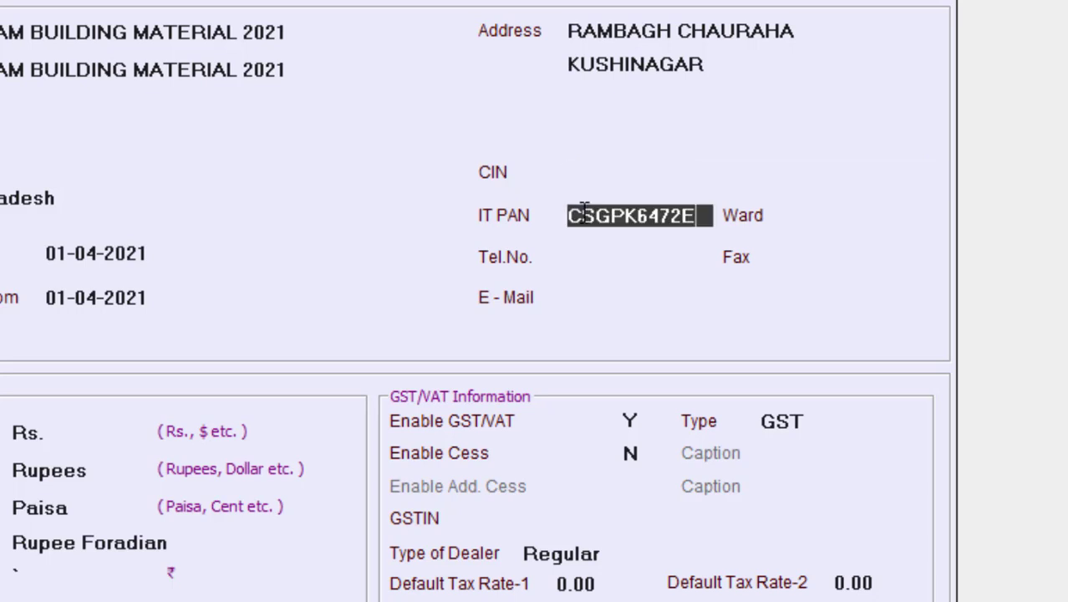
pyautogui.press('Return')
pyautogui.press('Return')
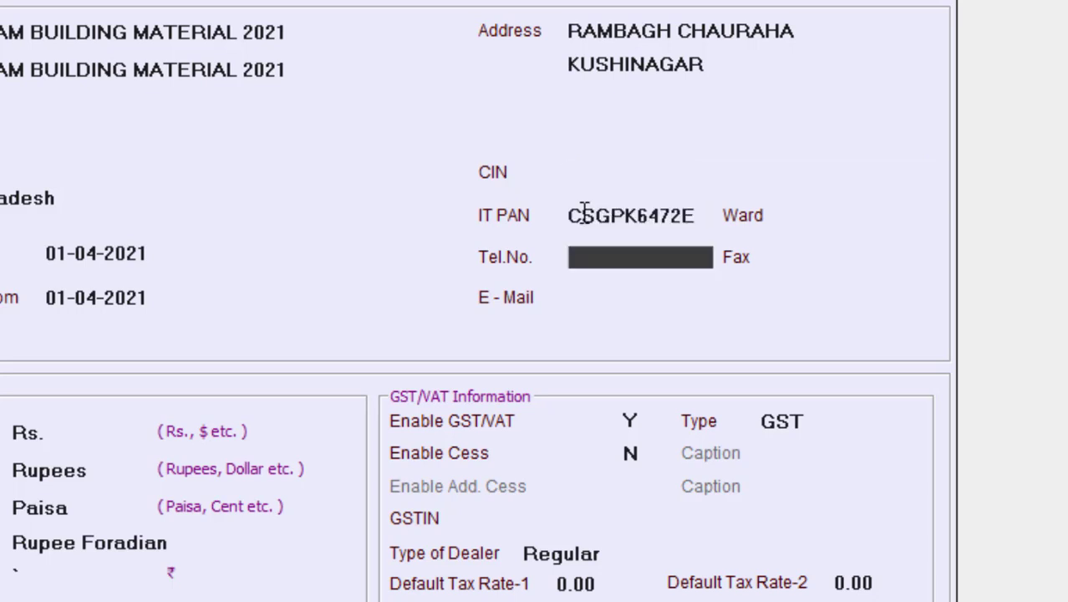
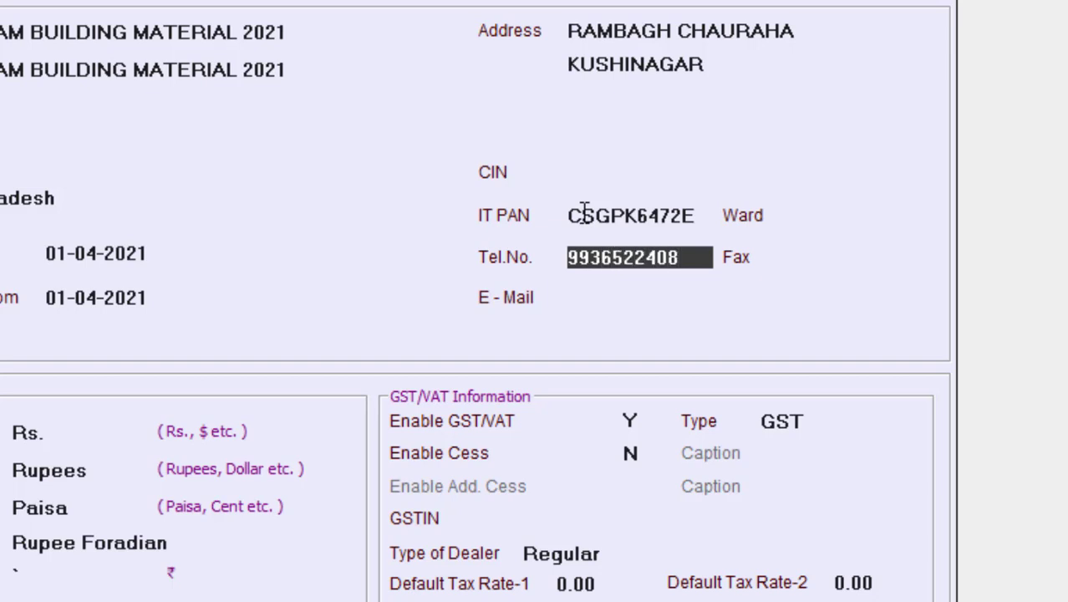
# Step: Enter the company's telephone number and e-mail address
pyautogui.press('Return')
pyautogui.press('Return')
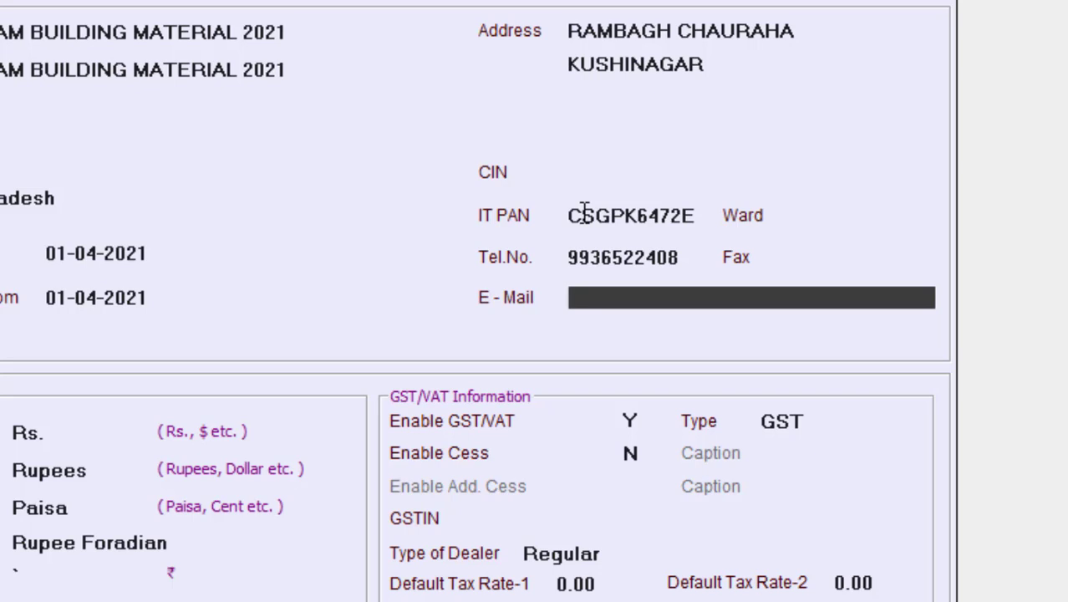
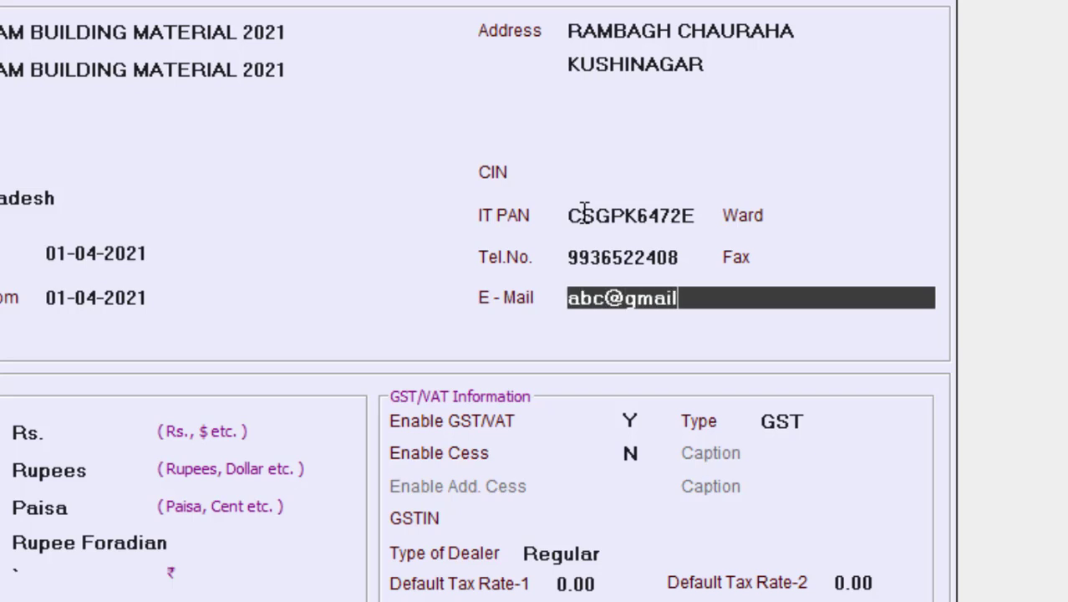
pyautogui.press('Return')
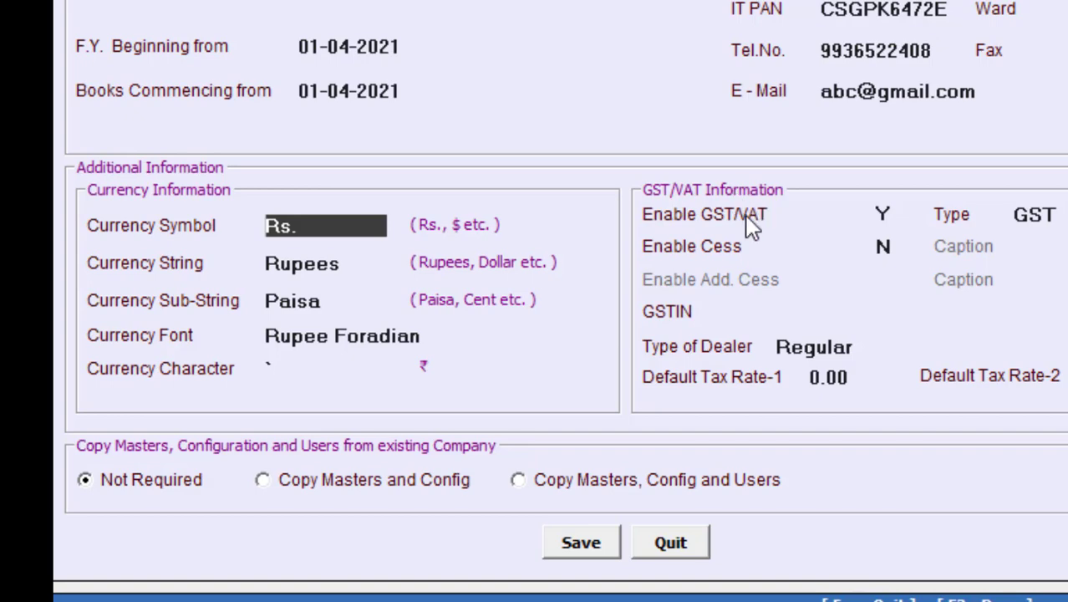
# Step: Keep GST enabled with GST as the tax type and move to the company GSTIN field
pyautogui.click(883, 215)
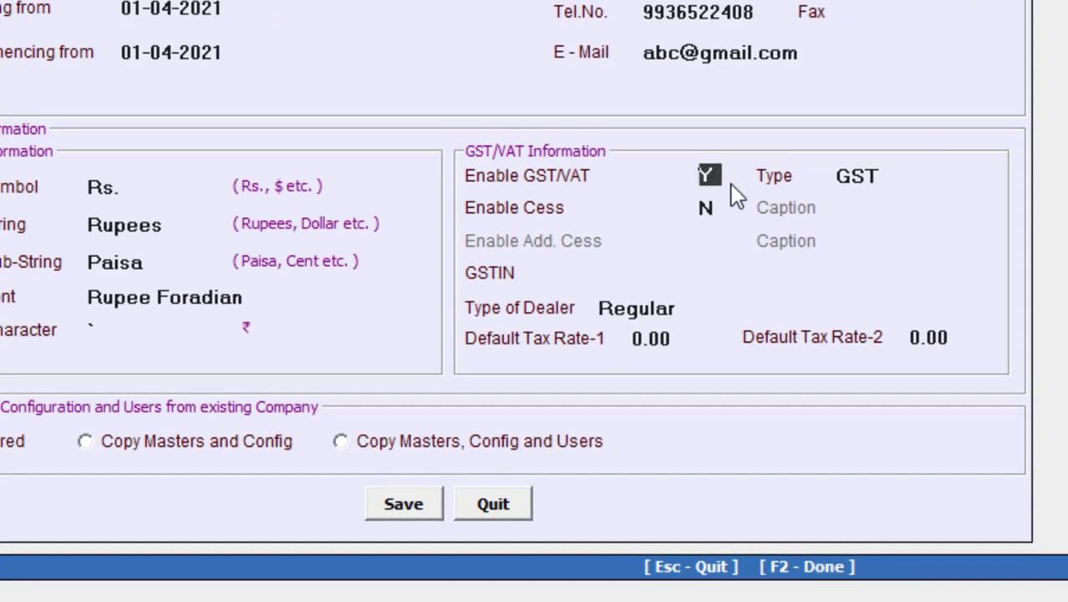
pyautogui.press('Return')
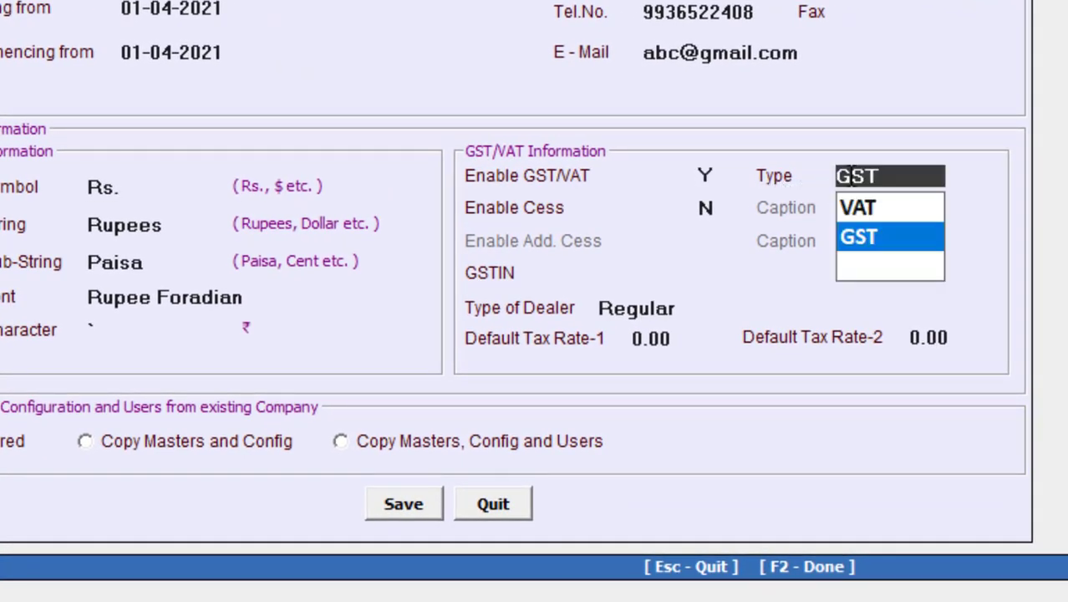
pyautogui.click(855, 234)
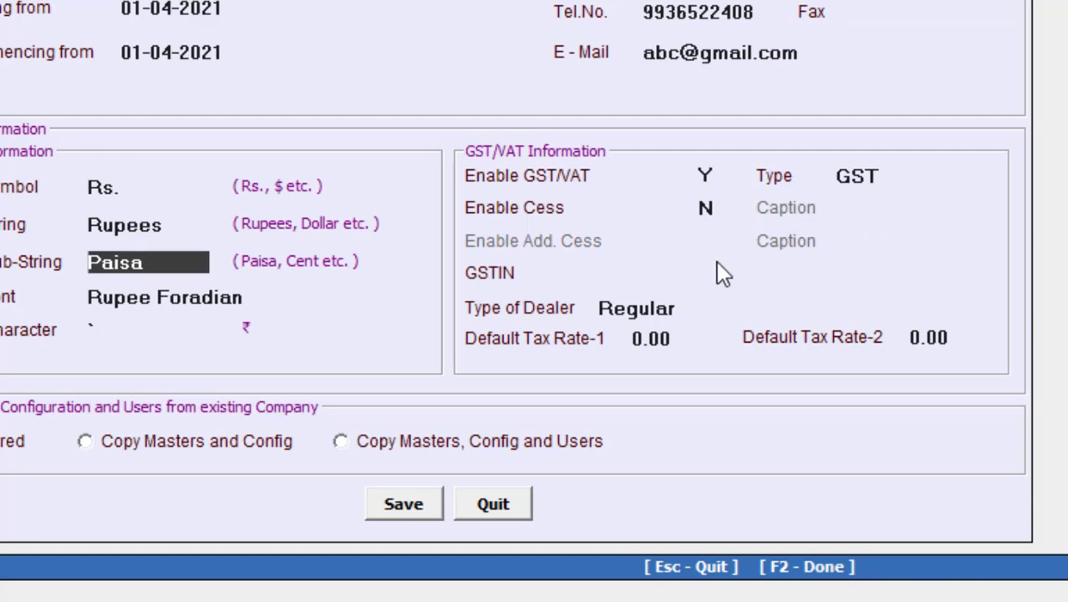
pyautogui.click(641, 277)
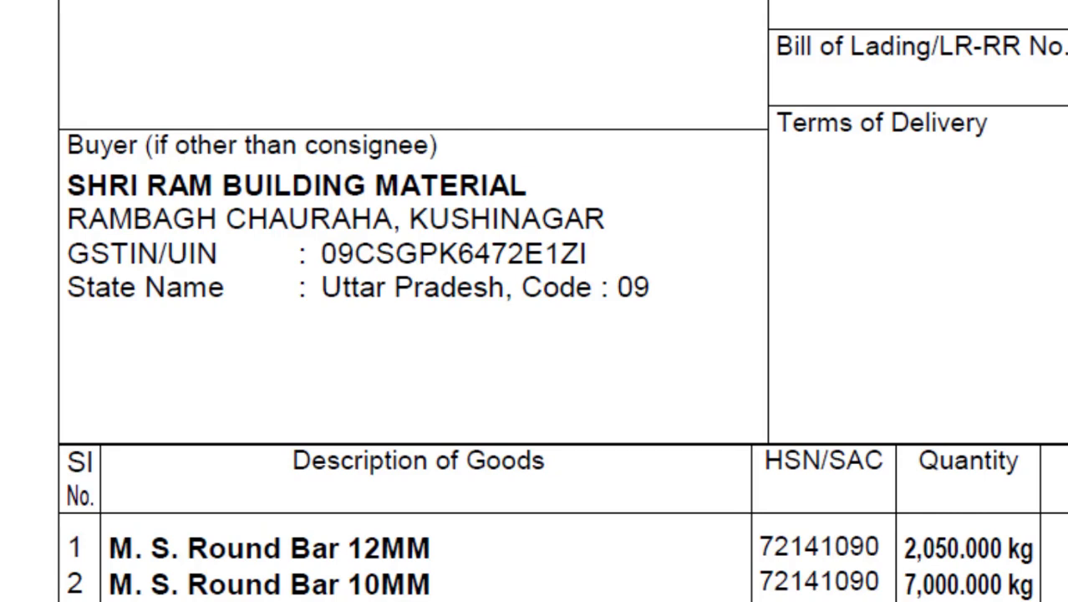
# Step: Copy the buyer's GSTIN from the invoice PDF and return to the BUSY window
pyautogui.rightClick(365, 2)
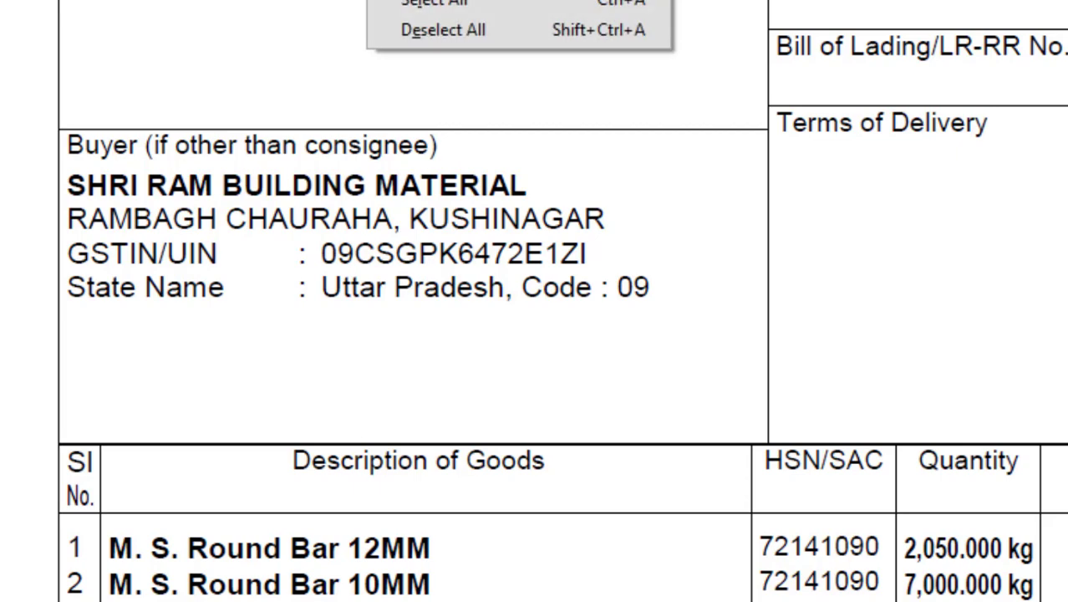
pyautogui.click(409, 2)
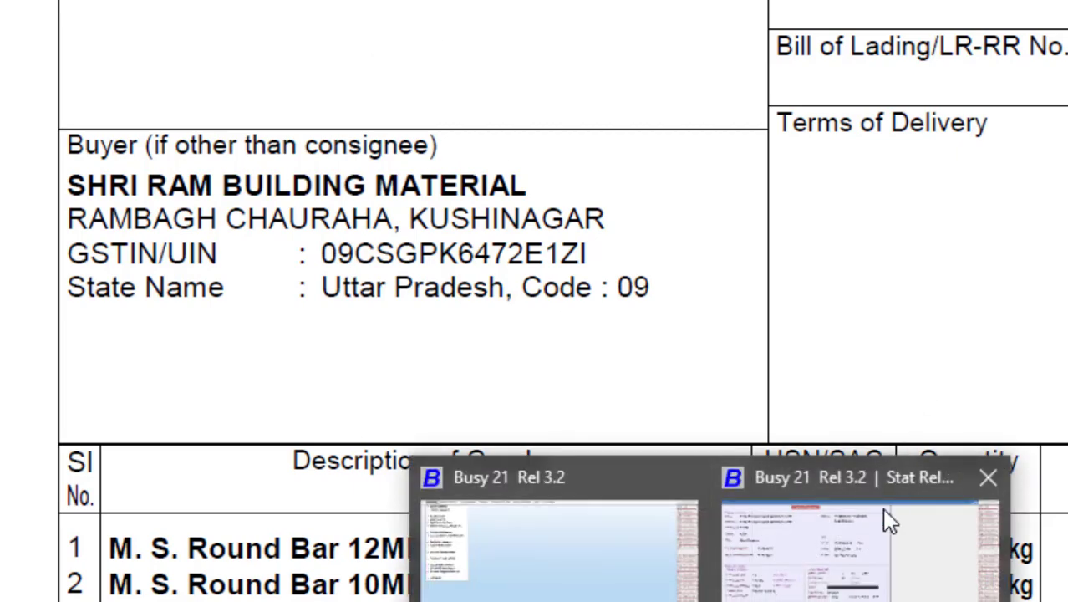
pyautogui.click(656, 576)
pyautogui.press('Escape')
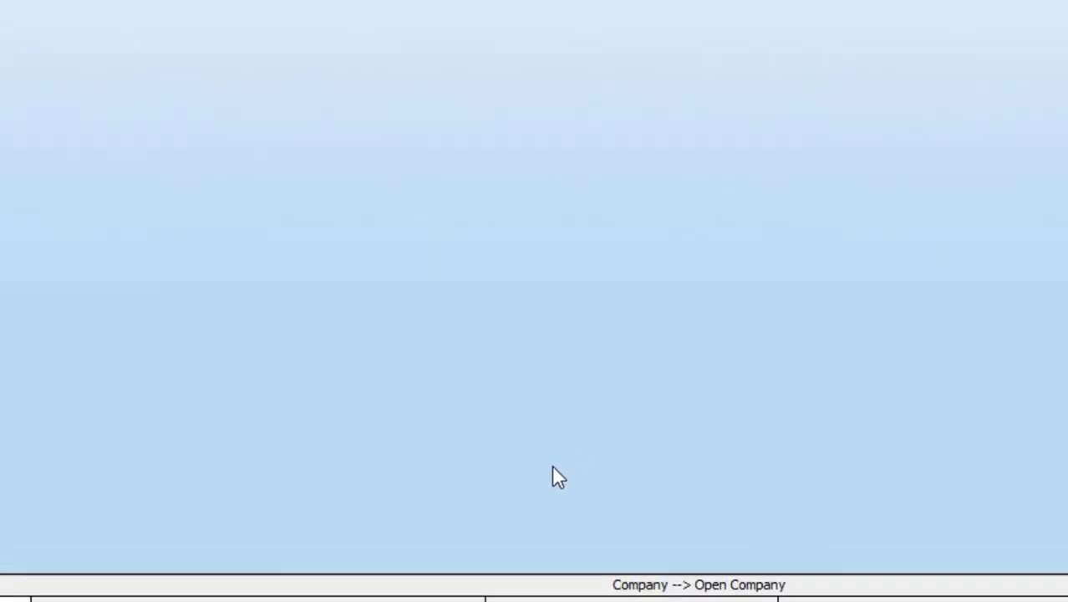
pyautogui.press('Escape')
# Step: Paste the buyer's GSTIN into the company form and keep Regular as the dealer type
pyautogui.click(689, 381)
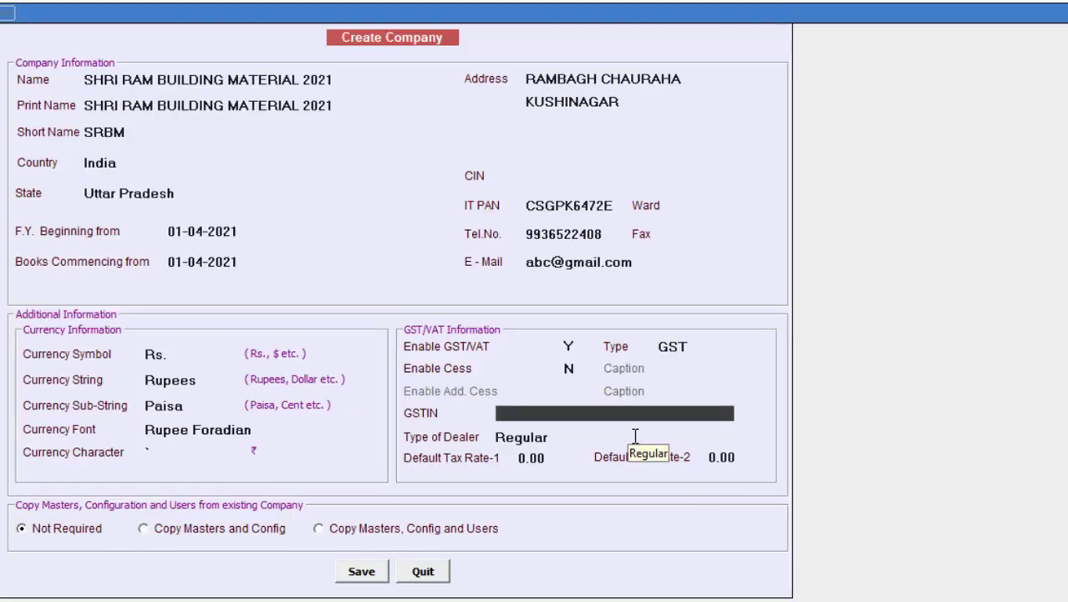
pyautogui.hotkey('ctrl', 'v')
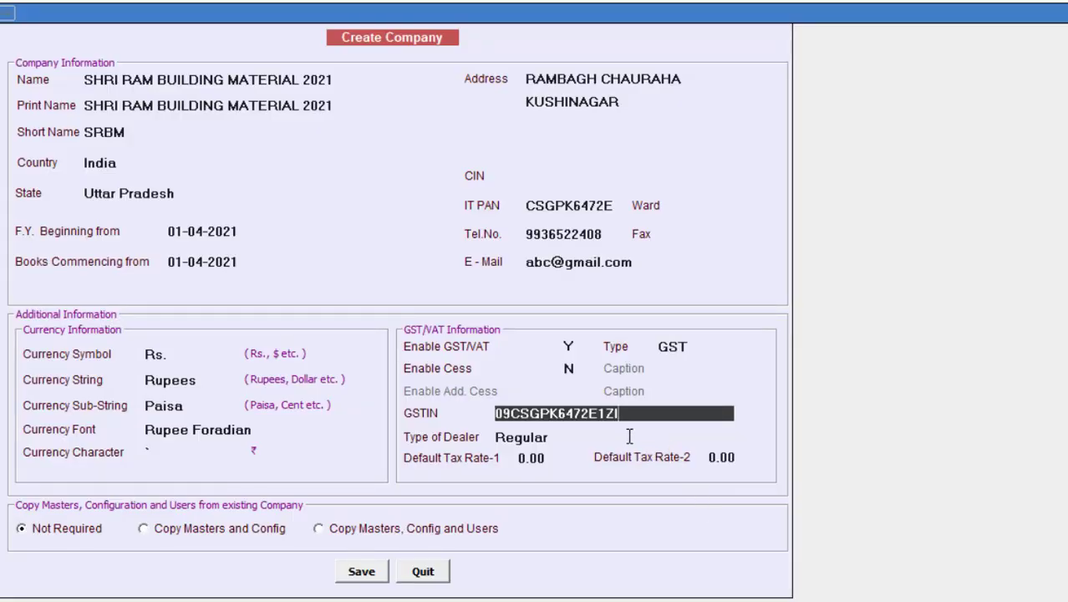
pyautogui.press('Return')
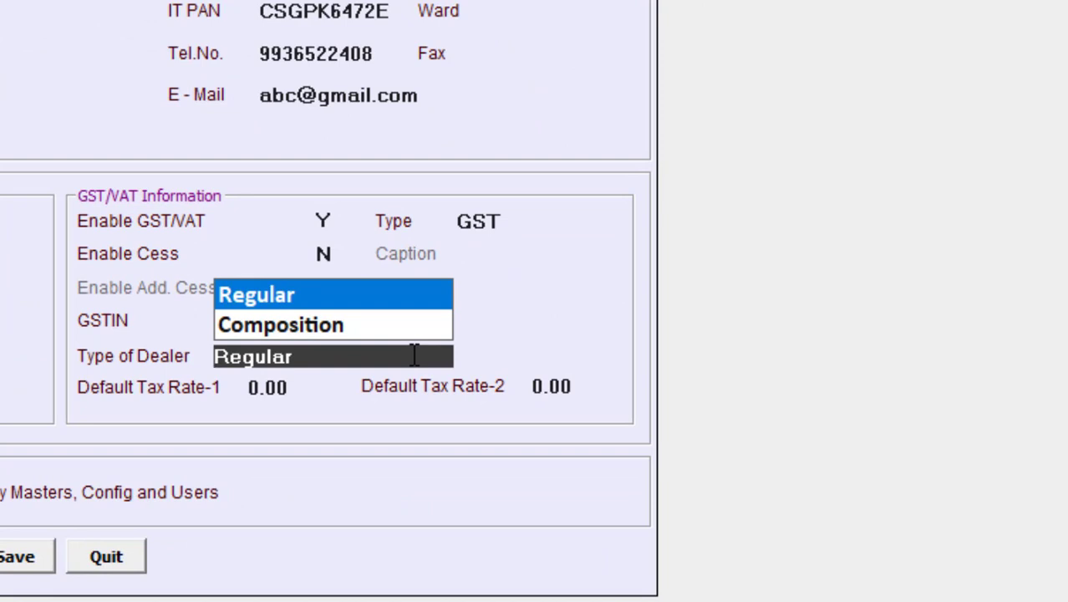
pyautogui.press('Return')
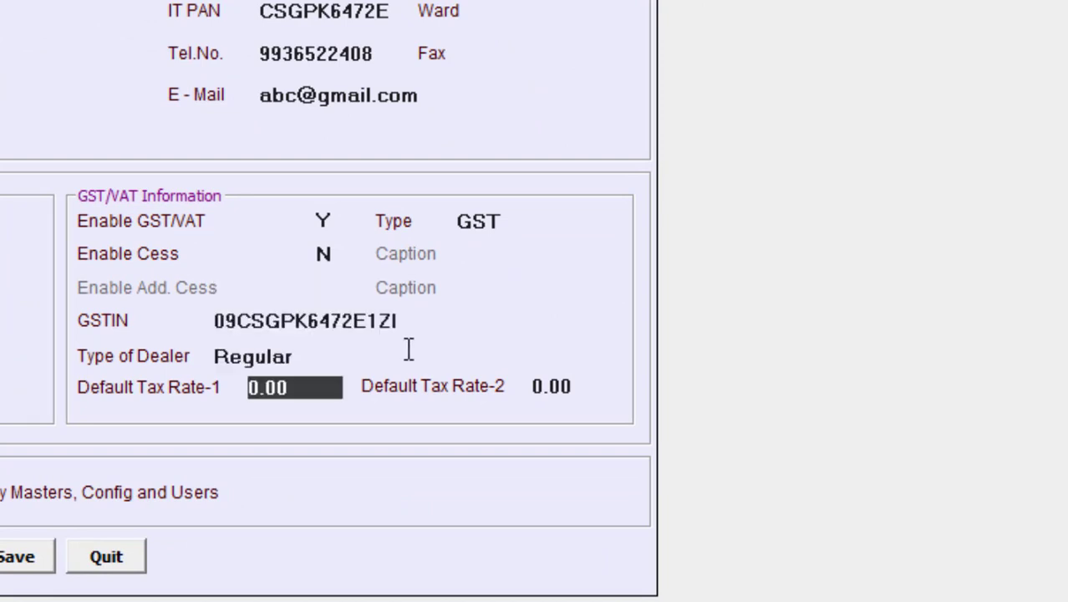
# Step: Outline both 0.00 default tax rates on screen with the drawing tool
pyautogui.hotkey('ctrl', 'alt', 'd')
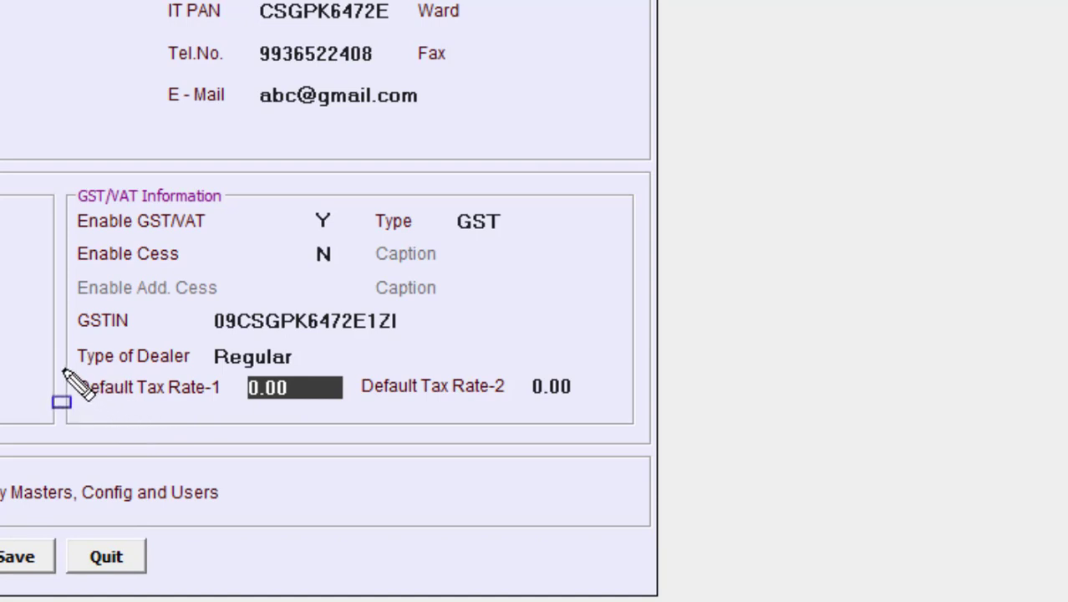
pyautogui.moveTo(62, 358)
pyautogui.mouseDown()
pyautogui.moveTo(99, 396)
pyautogui.moveTo(284, 428)
pyautogui.moveTo(354, 413)
pyautogui.mouseUp()
pyautogui.moveTo(354, 360)
pyautogui.mouseDown()
pyautogui.moveTo(419, 417)
pyautogui.moveTo(580, 415)
pyautogui.mouseUp()
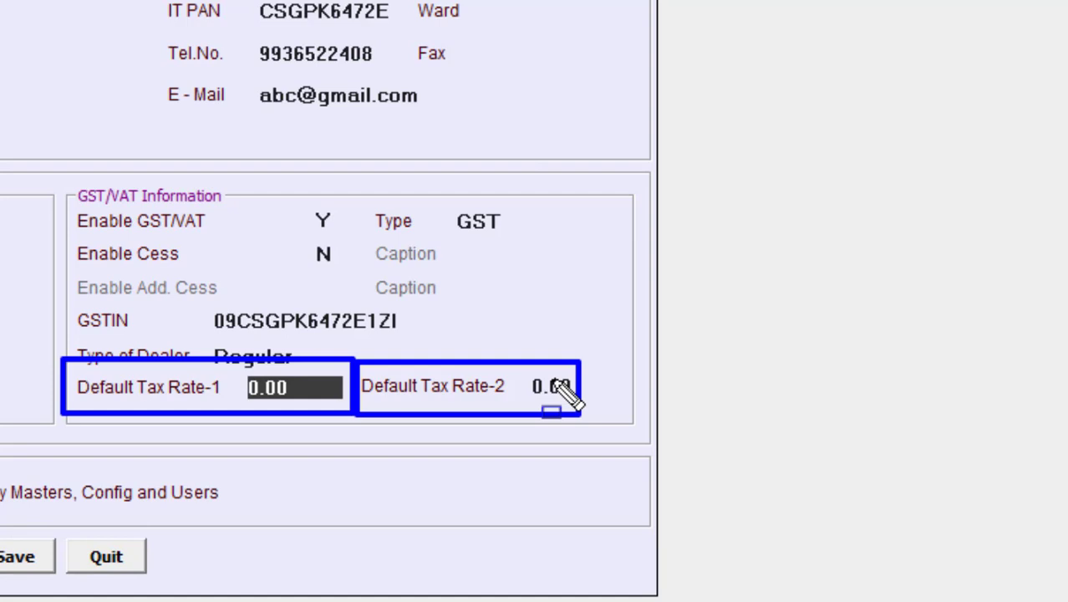
pyautogui.press('Escape')
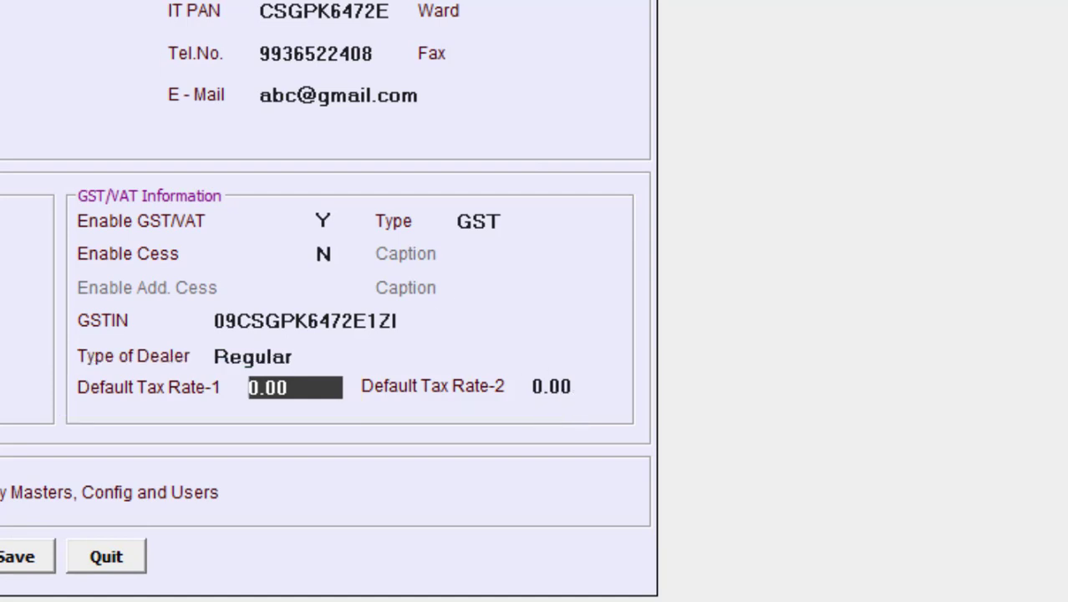
pyautogui.click(302, 387)
pyautogui.moveTo(302, 387); pyautogui.dragTo(244, 387)
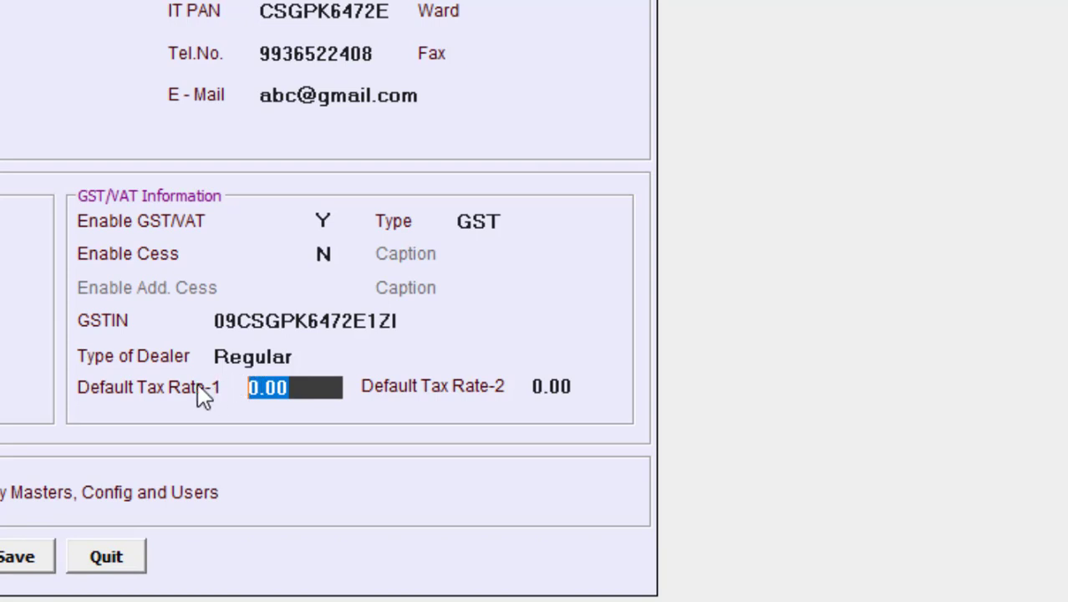
pyautogui.write('18')
pyautogui.press('Return')
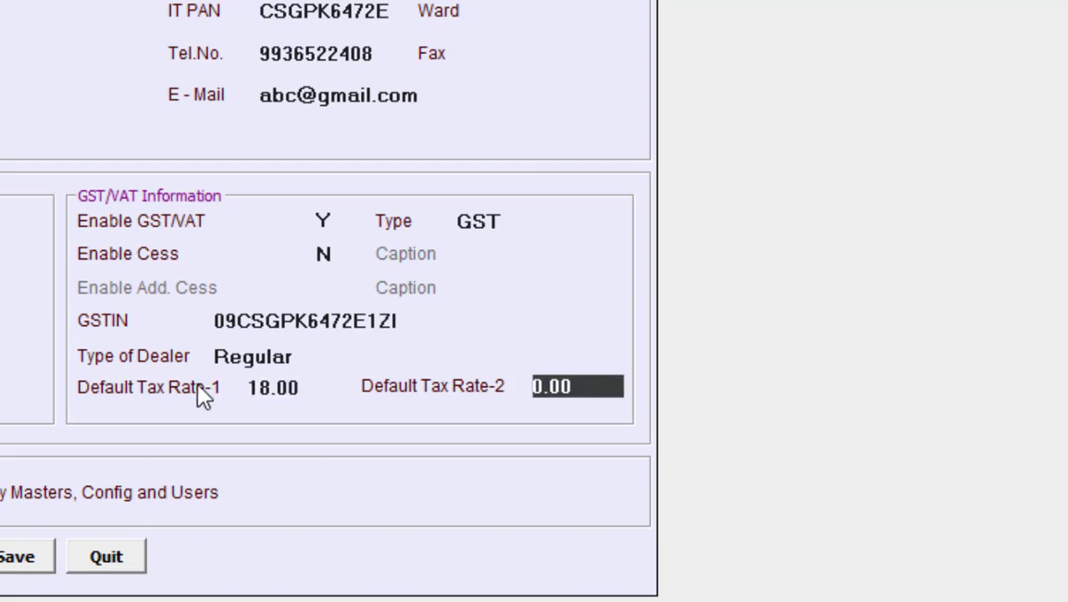
pyautogui.write('28')
pyautogui.press('Return')
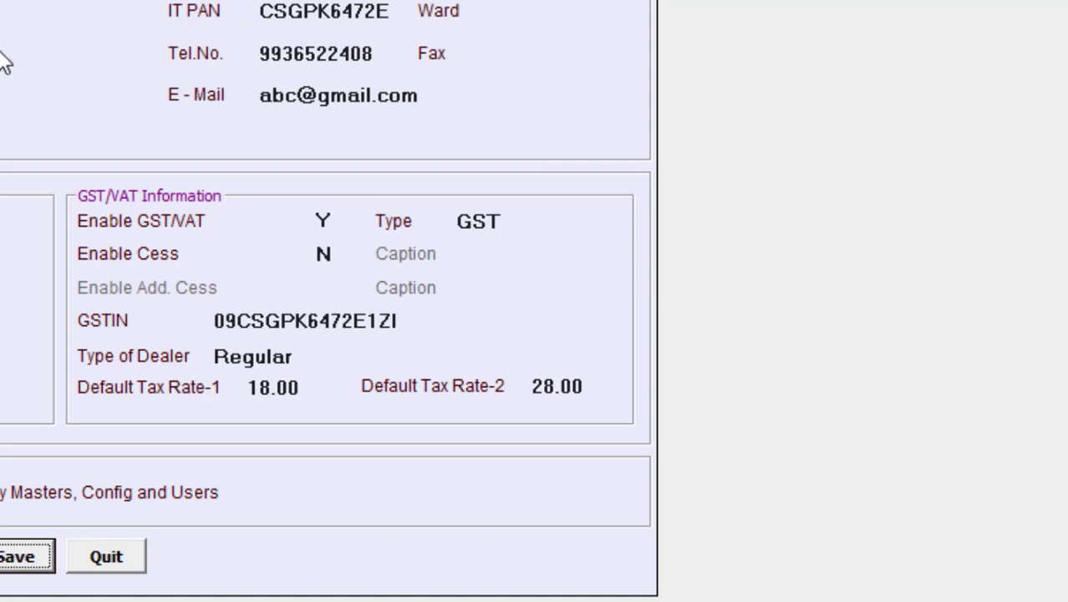
pyautogui.click(273, 384)
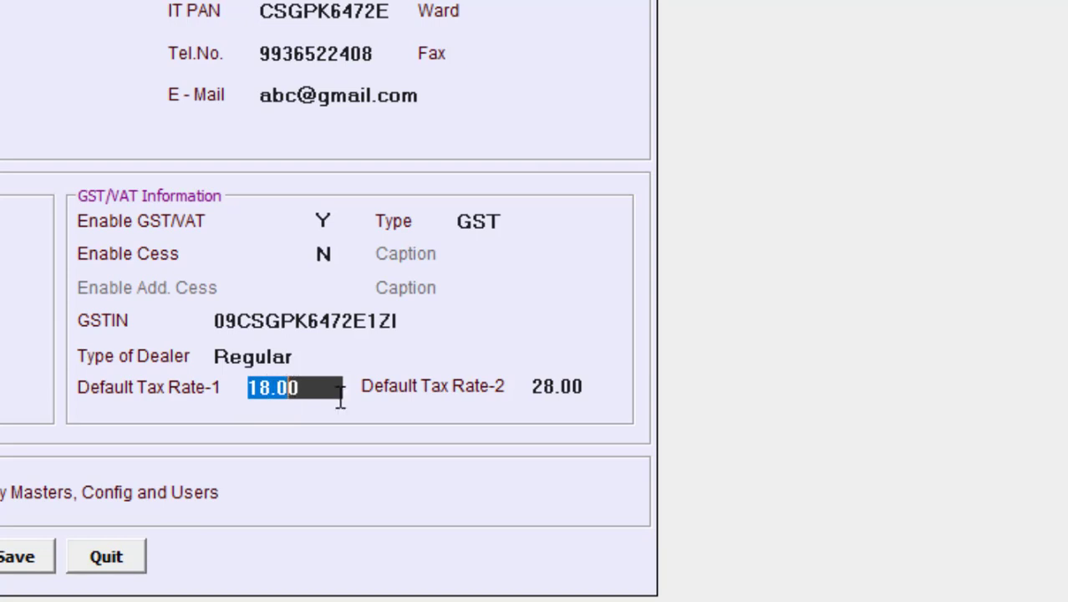
pyautogui.click(539, 386)
pyautogui.moveTo(535, 386); pyautogui.dragTo(592, 385)
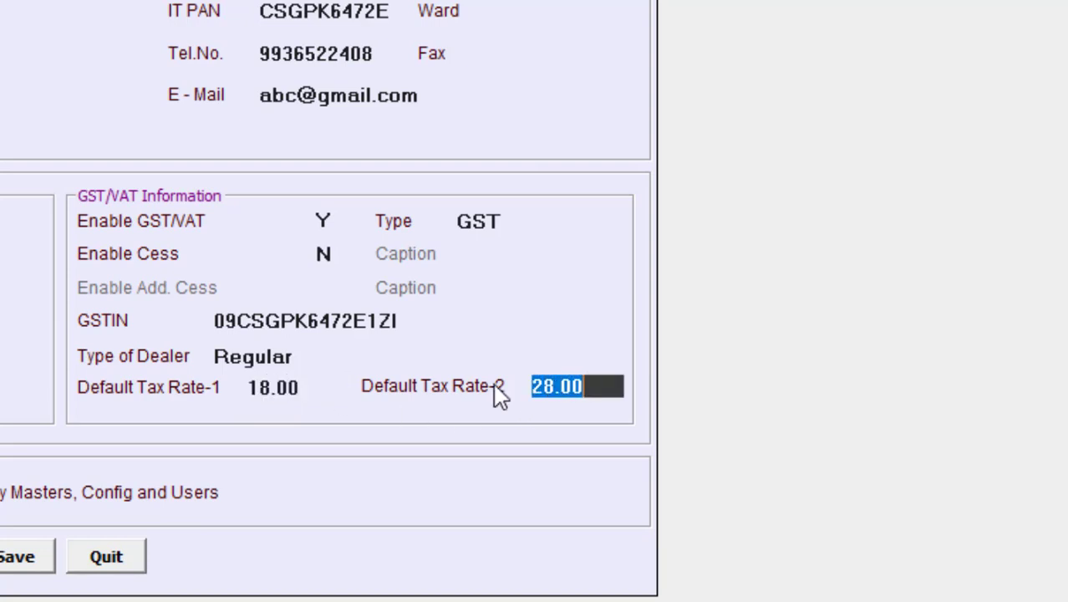
pyautogui.click(299, 389)
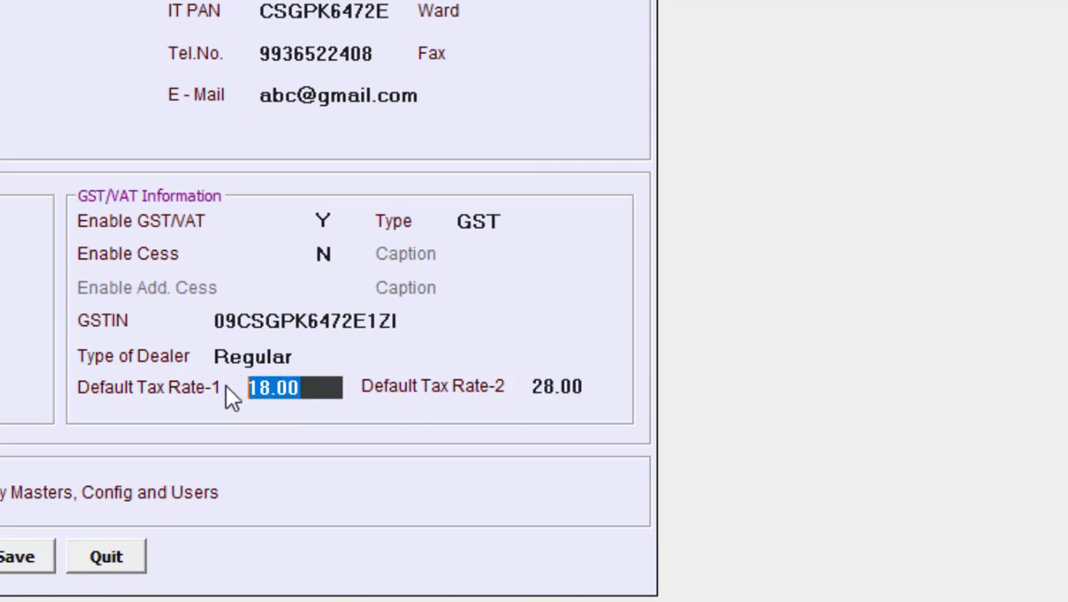
pyautogui.press('BackSpace')
pyautogui.click(585, 387)
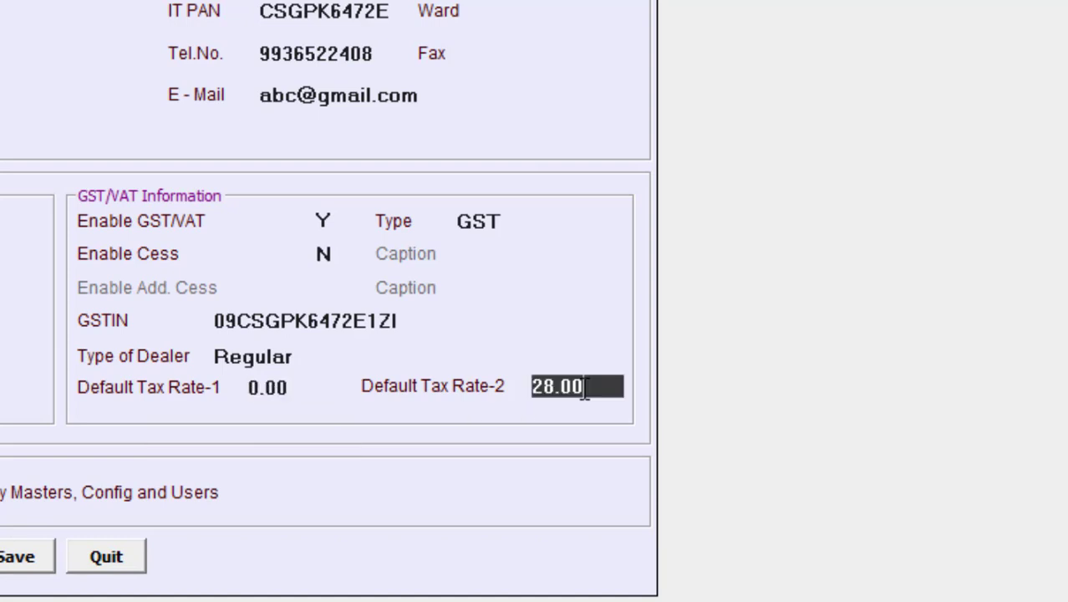
pyautogui.moveTo(585, 386); pyautogui.dragTo(532, 386)
pyautogui.press('BackSpace')
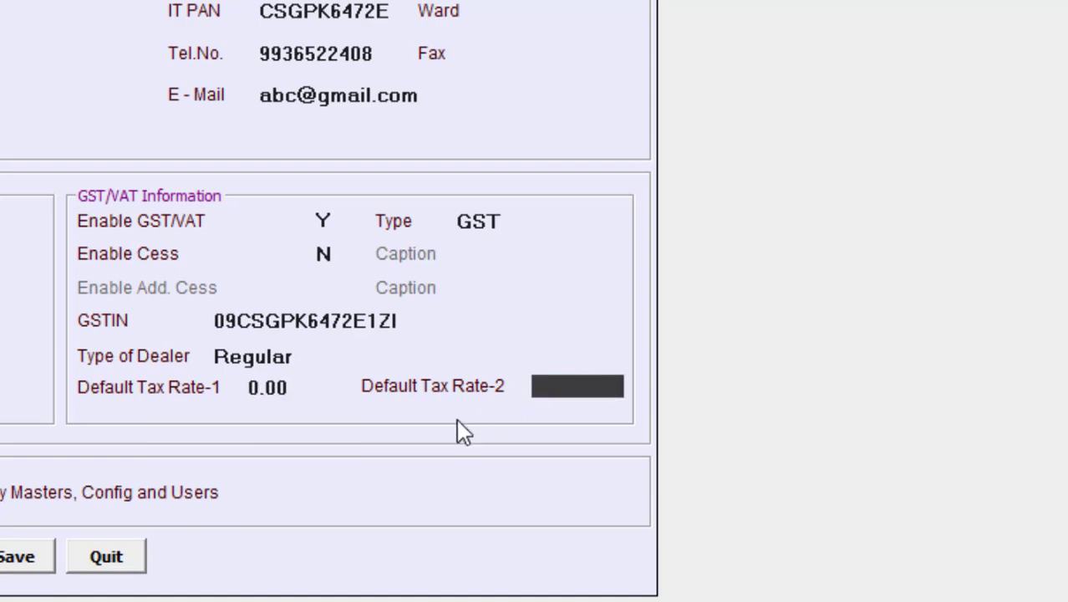
pyautogui.click(188, 389)
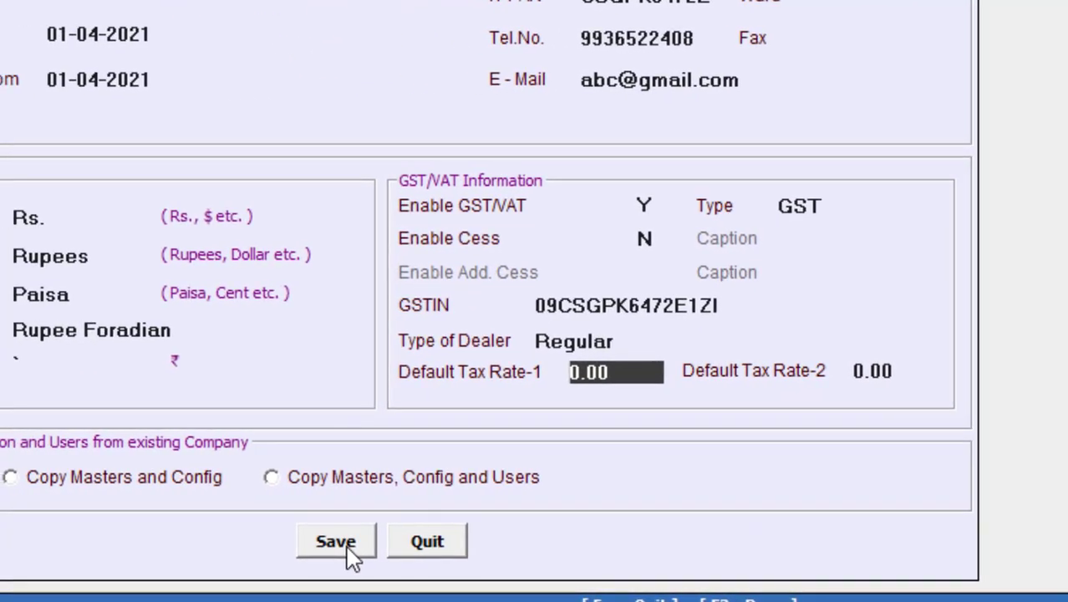
# Step: Save the new company, confirm with Yes, and acknowledge the company-created message
pyautogui.click(350, 550)
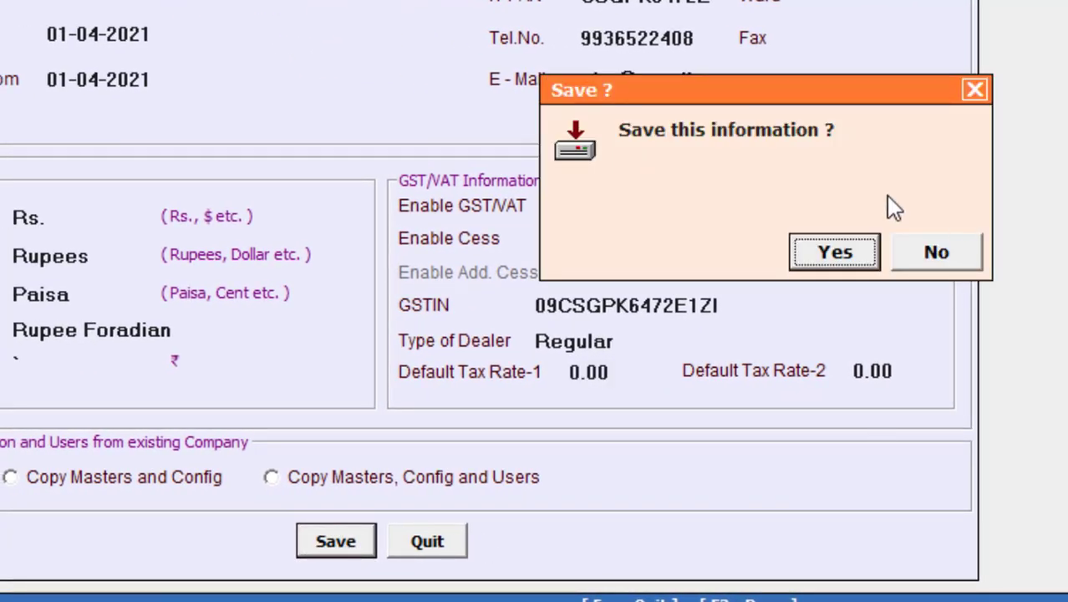
pyautogui.click(832, 256)
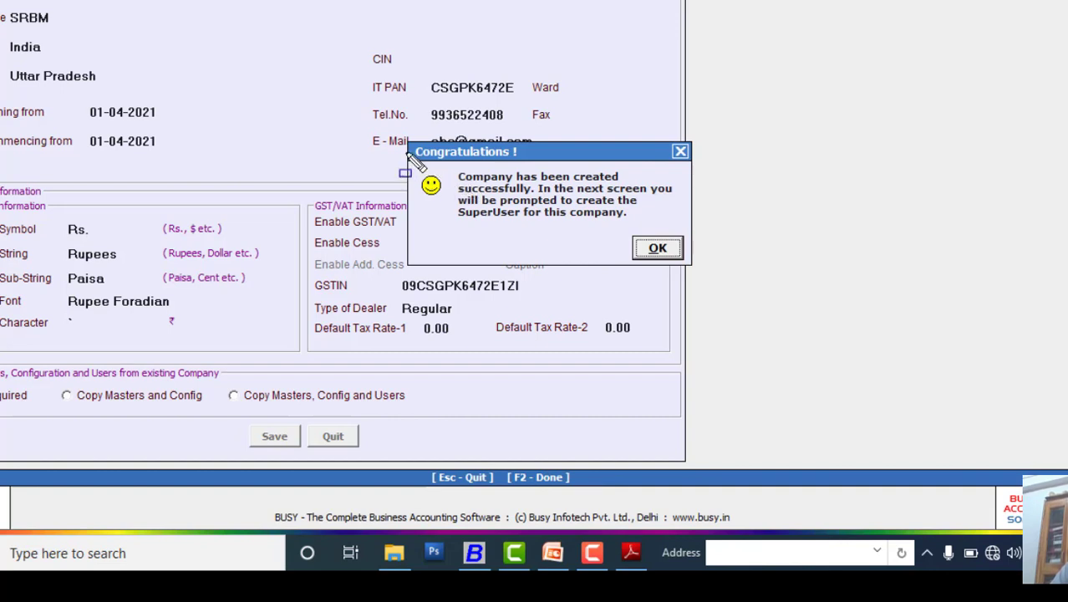
pyautogui.moveTo(393, 128)
pyautogui.mouseDown()
pyautogui.moveTo(424, 173)
pyautogui.moveTo(586, 255)
pyautogui.moveTo(713, 273)
pyautogui.mouseUp()
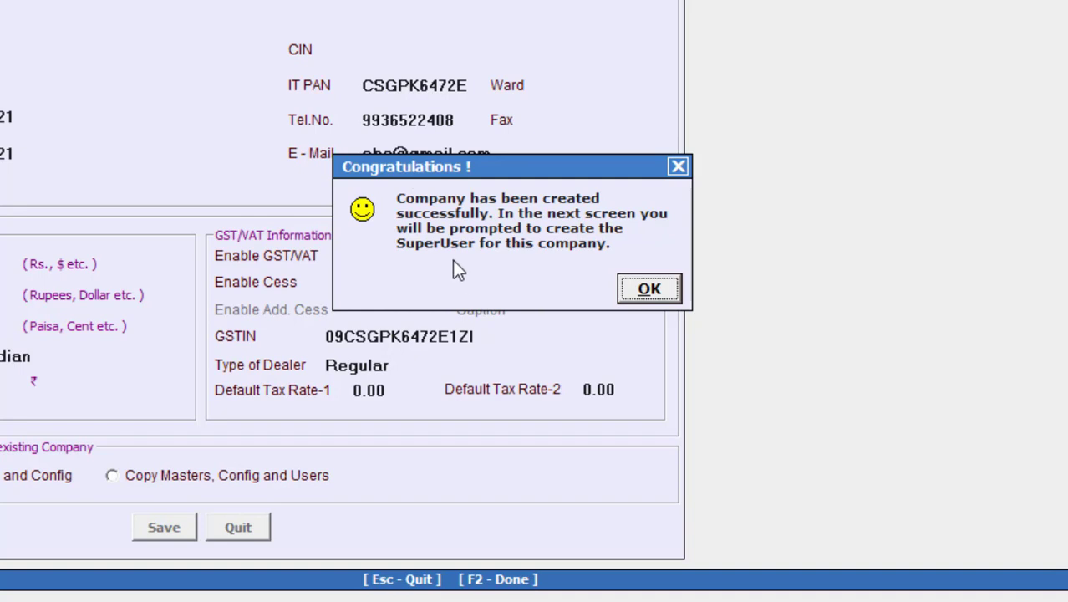
pyautogui.click(646, 289)
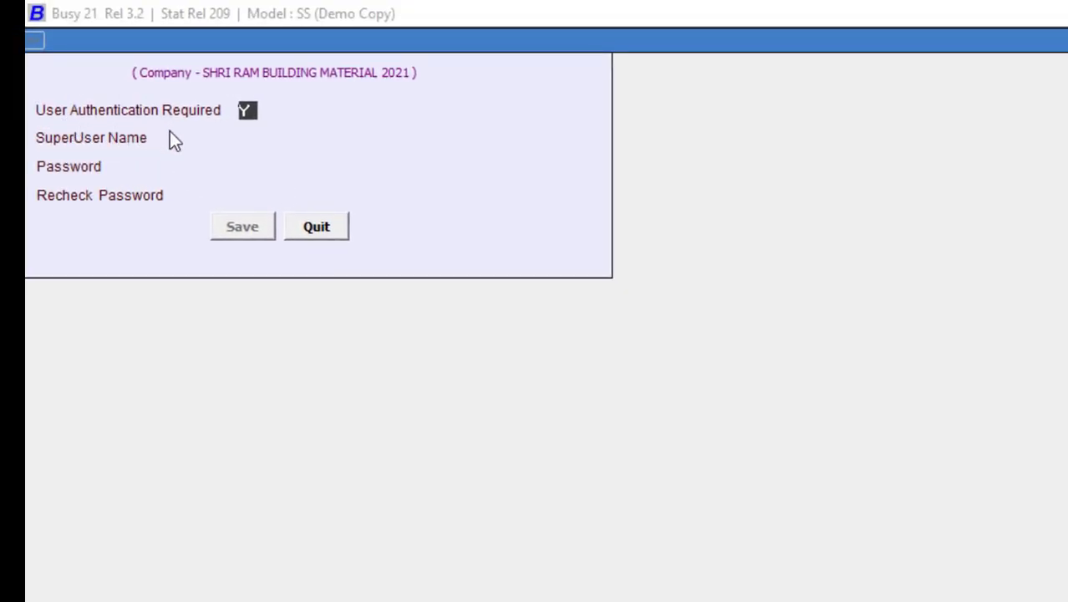
# Step: Create the superuser with its name and a password, re-entered to confirm, then save
pyautogui.press('Return')
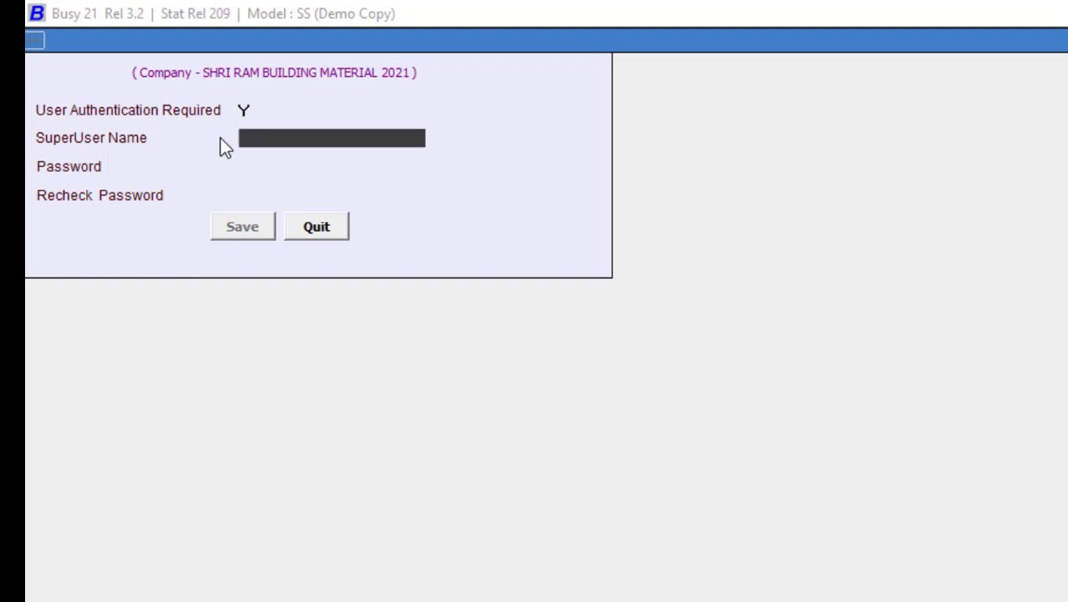
pyautogui.write('RAM')
pyautogui.press('Return')
pyautogui.write('***')
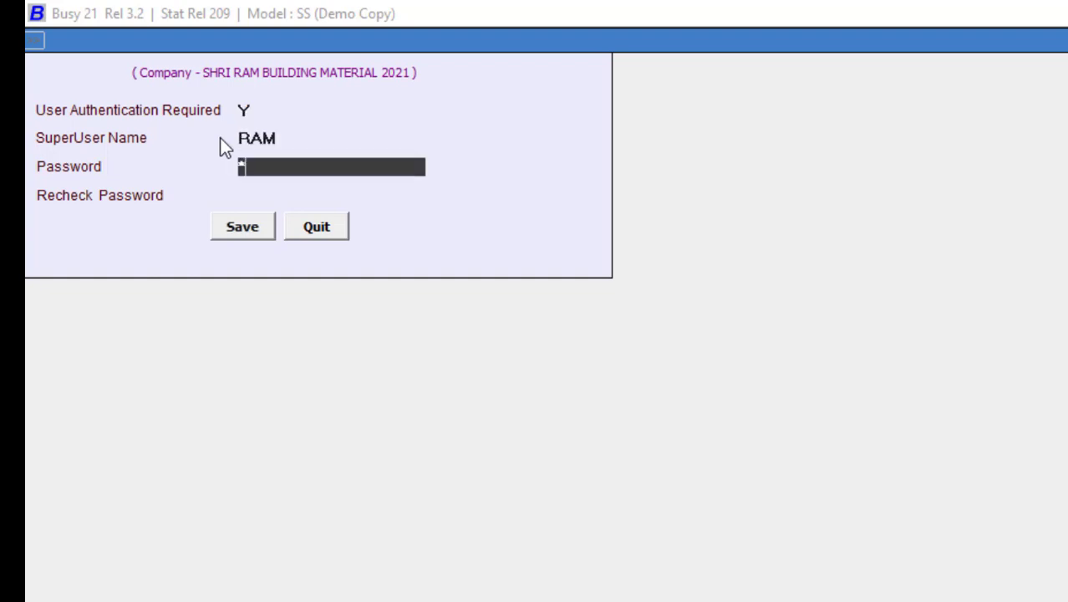
pyautogui.press('Return')
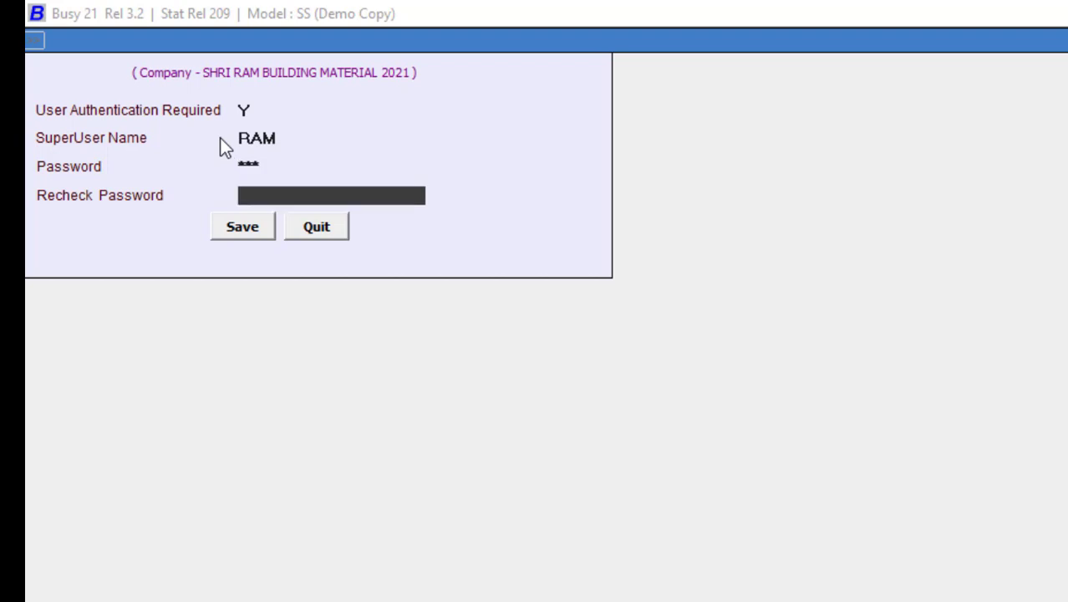
pyautogui.write('***')
pyautogui.press('Return')
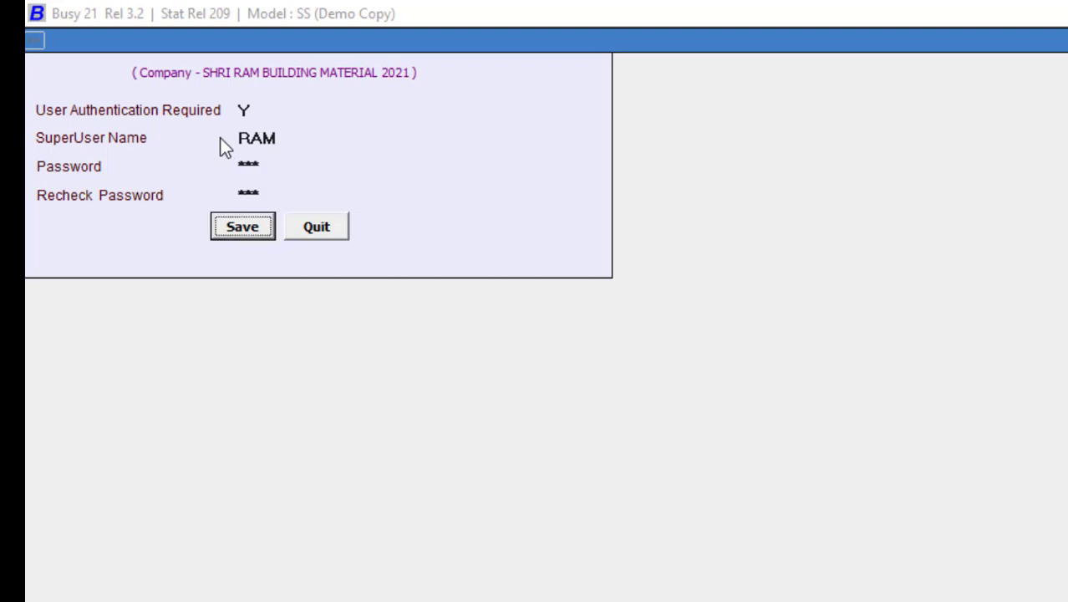
pyautogui.press('Return')
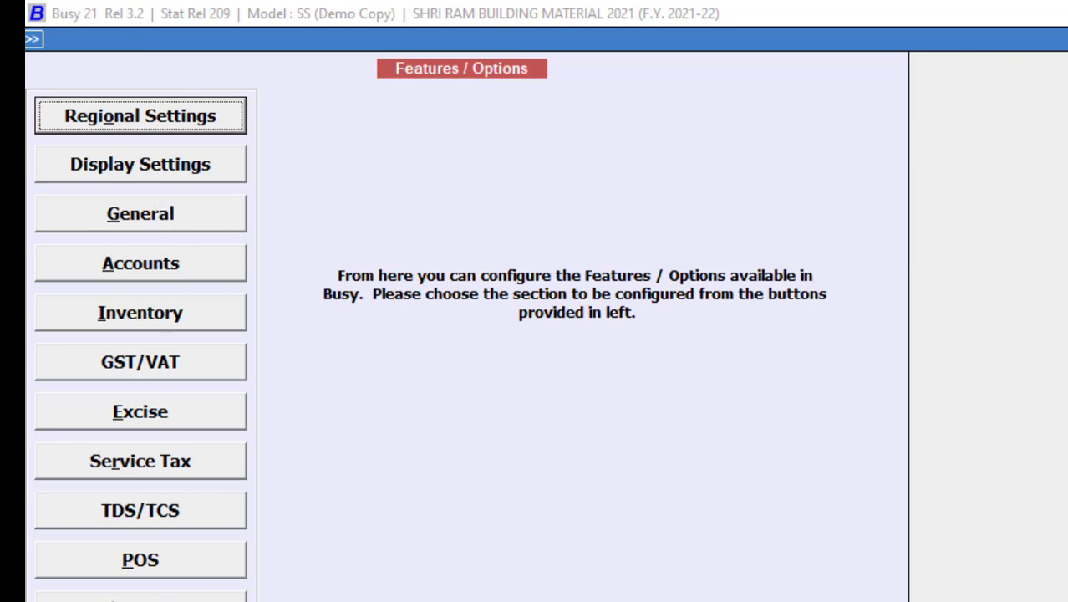
# Step: Exit the Features / Options screen with Esc to reach the company's main menu
pyautogui.press('Escape')
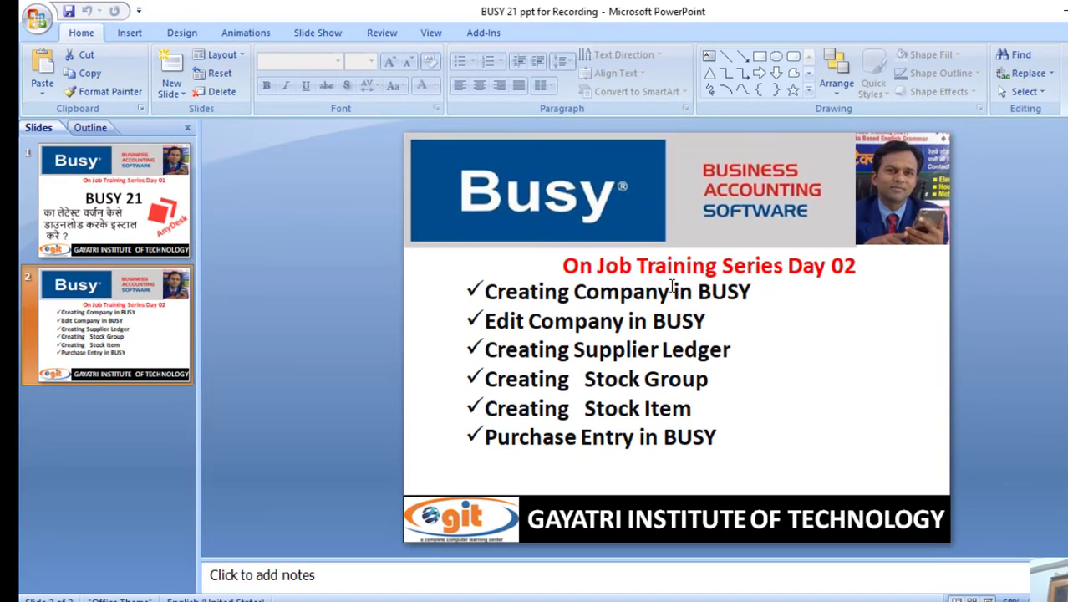
# Step: Mark the 'Creating Company in BUSY' bullet, clear the mark, and switch back to BUSY 21
pyautogui.moveTo(460, 277)
pyautogui.mouseDown()
pyautogui.moveTo(521, 307)
pyautogui.moveTo(752, 308)
pyautogui.mouseUp()
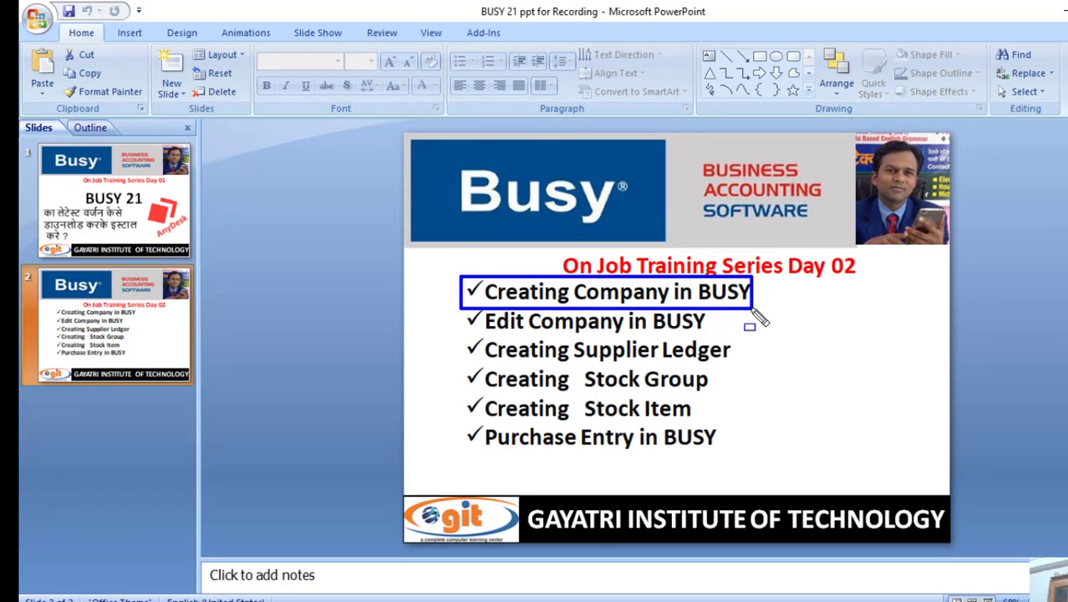
pyautogui.press('Escape')
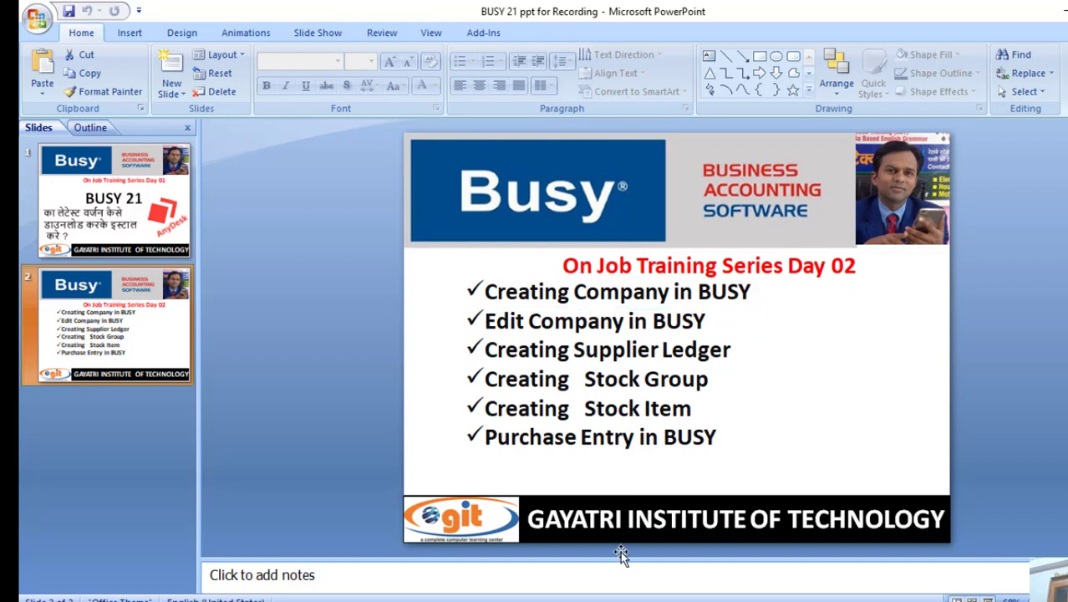
pyautogui.click(608, 600)
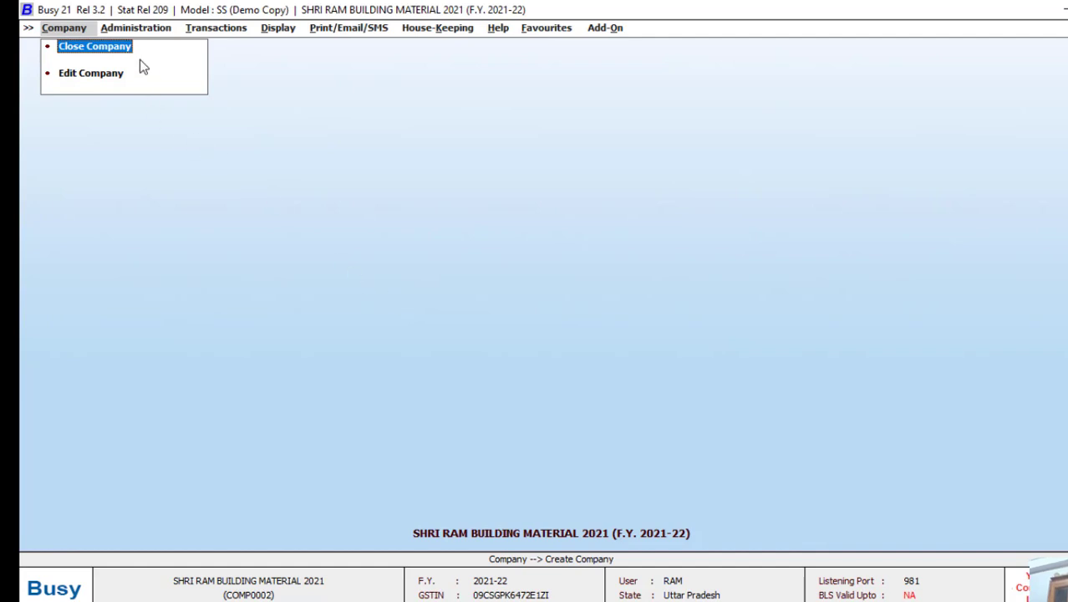
# Step: Replace the company's telephone number via Edit Company, save the change, and close the form
pyautogui.click(90, 73)
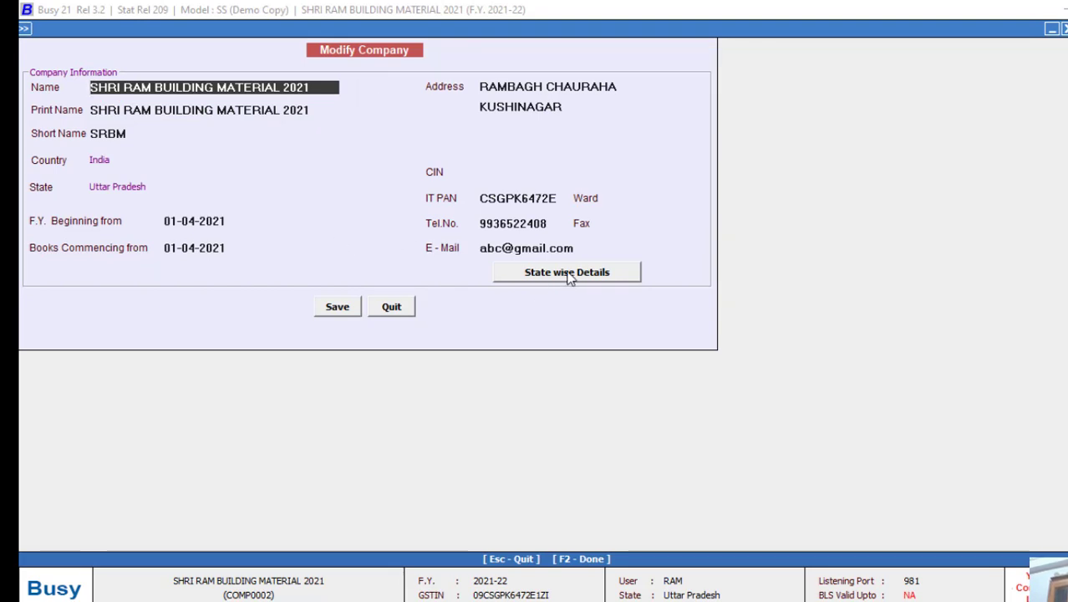
pyautogui.click(551, 224)
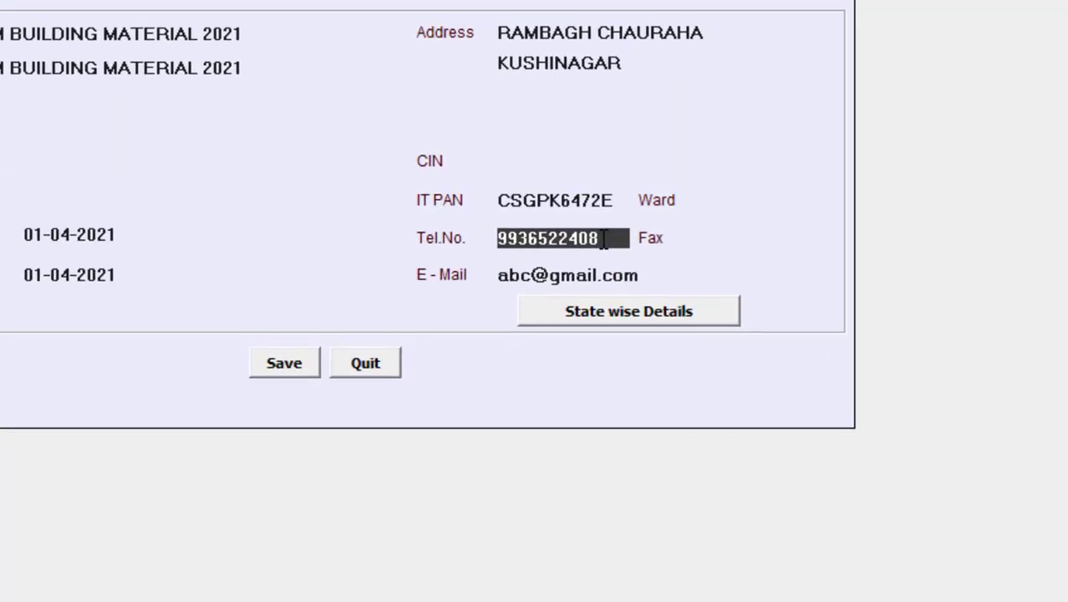
pyautogui.press('BackSpace')
pyautogui.press('BackSpace')
pyautogui.press('BackSpace')
pyautogui.press('BackSpace')
pyautogui.press('BackSpace')
pyautogui.press('BackSpace')
pyautogui.press('BackSpace')
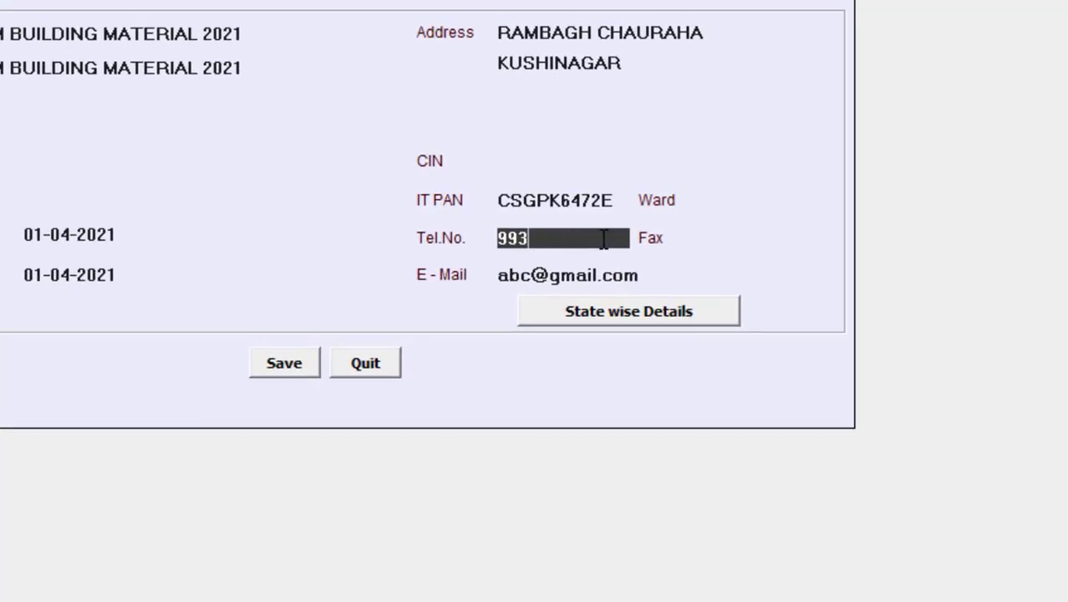
pyautogui.write('5131222')
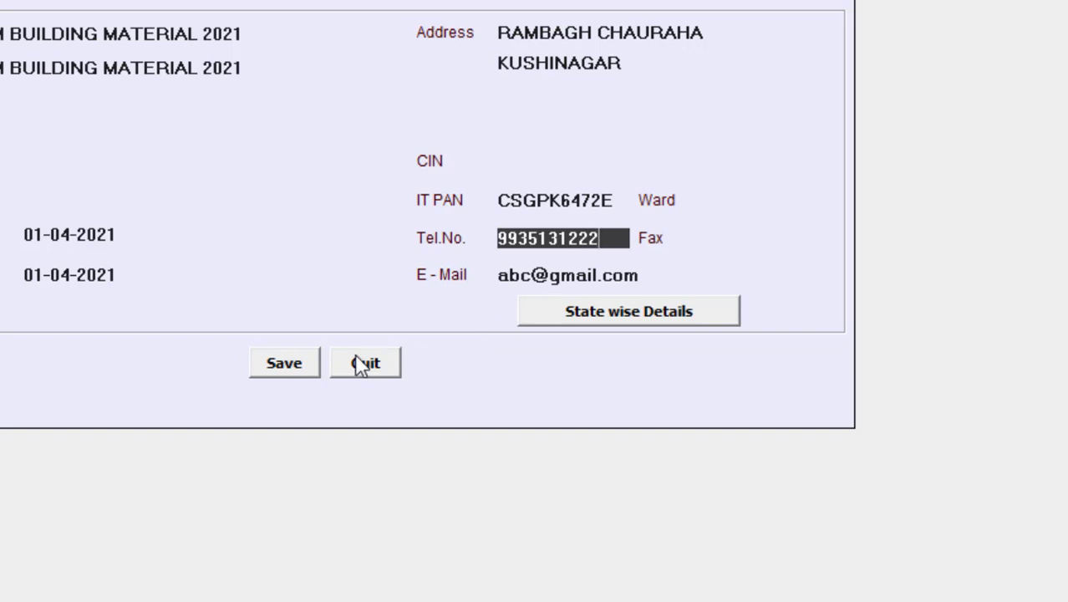
pyautogui.click(299, 373)
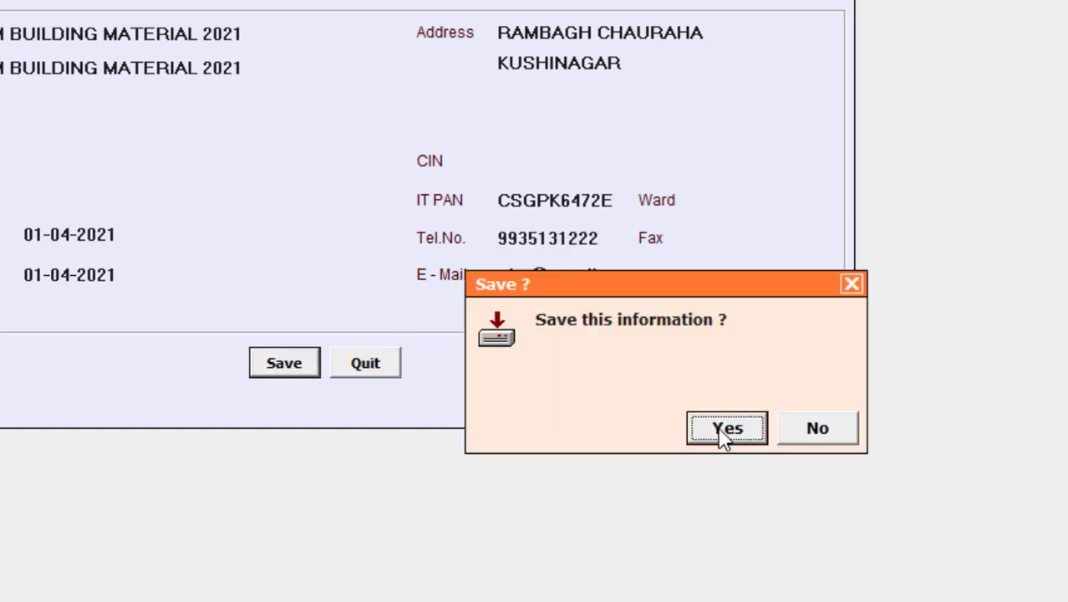
pyautogui.click(722, 432)
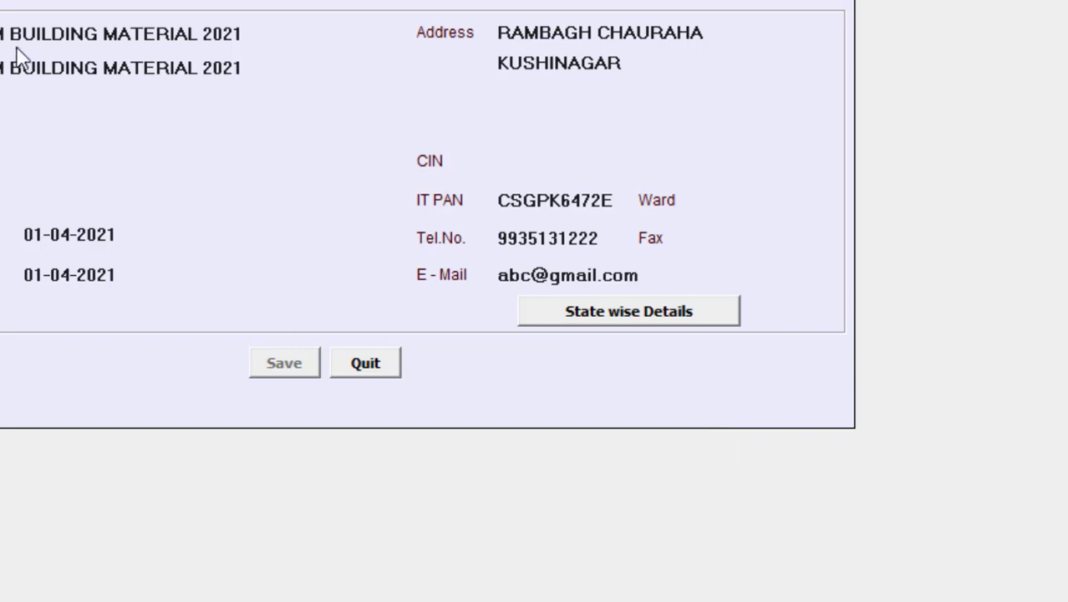
pyautogui.press('Escape')
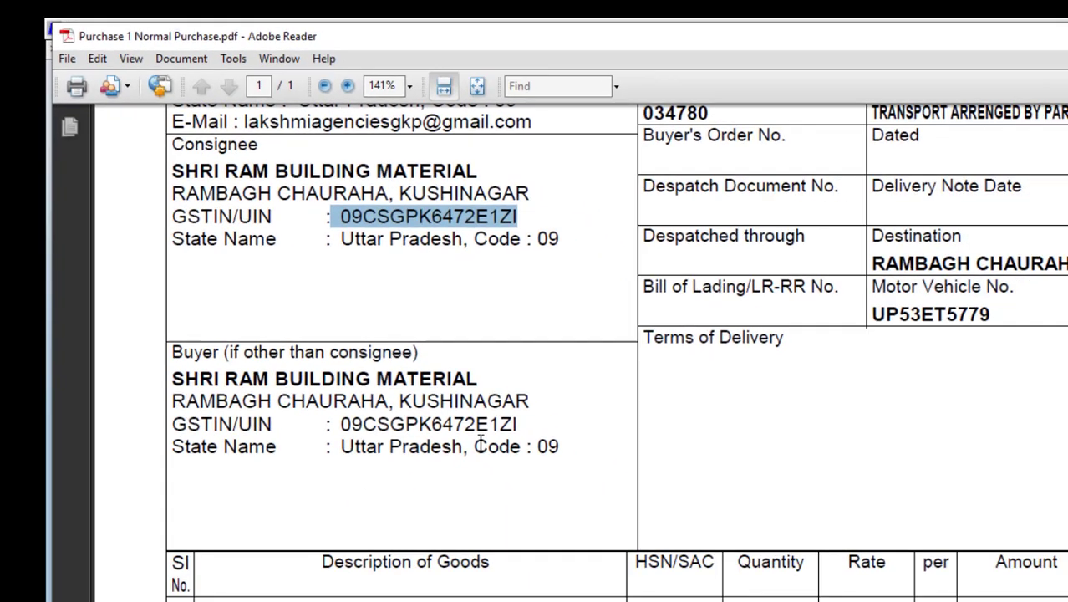
# Step: Highlight the supplier details block on the invoice, then clear the outline
pyautogui.scroll(-3, 398, 373)
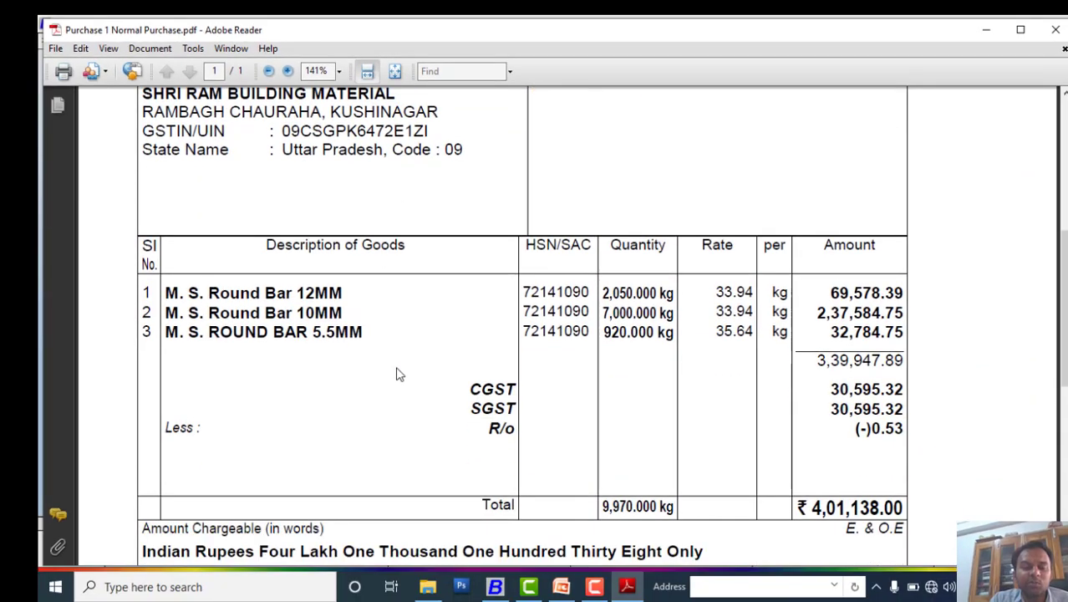
pyautogui.scroll(4, 399, 374)
pyautogui.scroll(4, 398, 373)
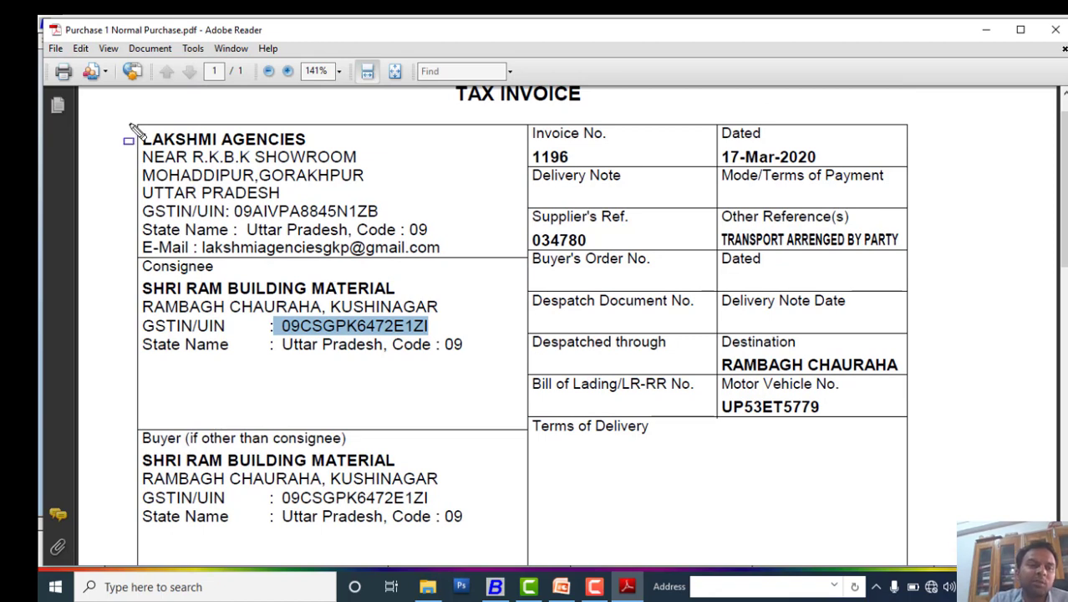
pyautogui.moveTo(129, 124); pyautogui.dragTo(455, 268)
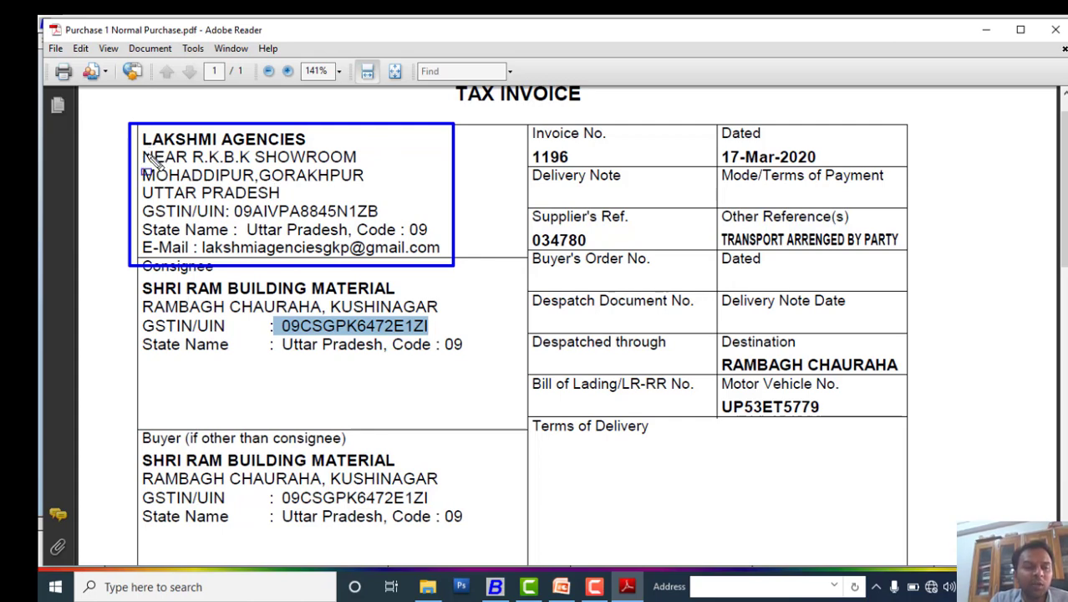
pyautogui.click(153, 162)
# Step: Copy the supplier name LAKSHMI AGENCIES and switch back to BUSY
pyautogui.moveTo(306, 140); pyautogui.dragTo(167, 148)
pyautogui.rightClick(181, 144)
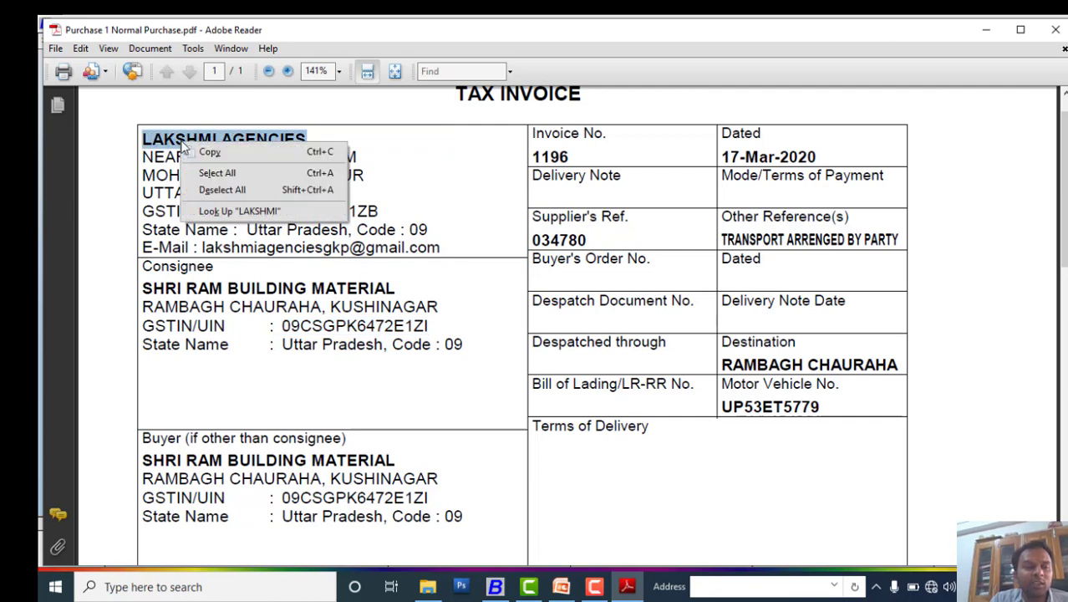
pyautogui.click(203, 155)
pyautogui.click(494, 586)
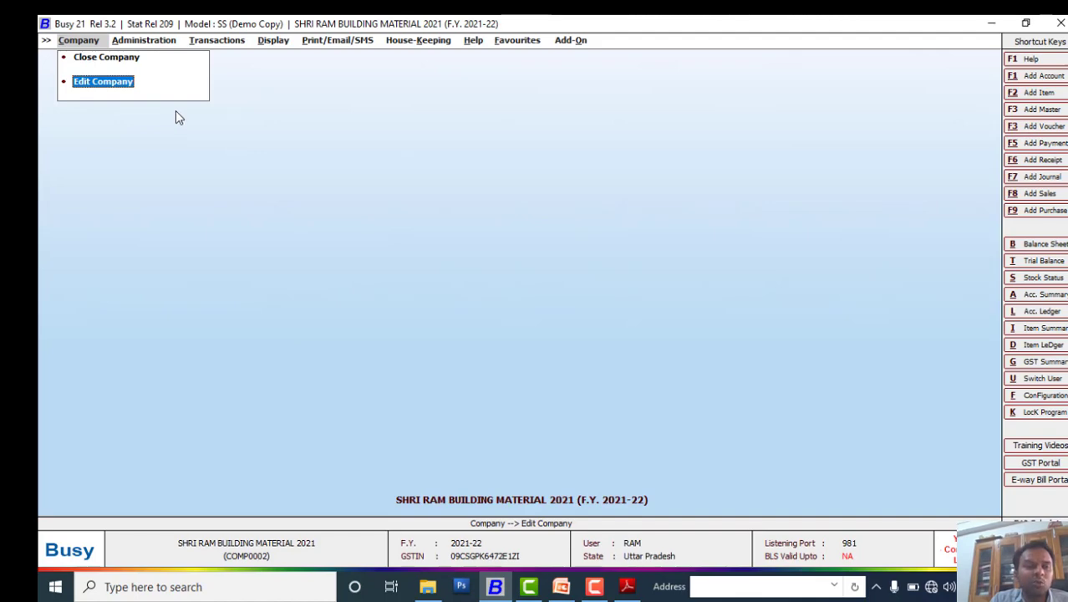
# Step: Open Administration > Masters > Account > Add, then close the form and menu again
pyautogui.click(152, 42)
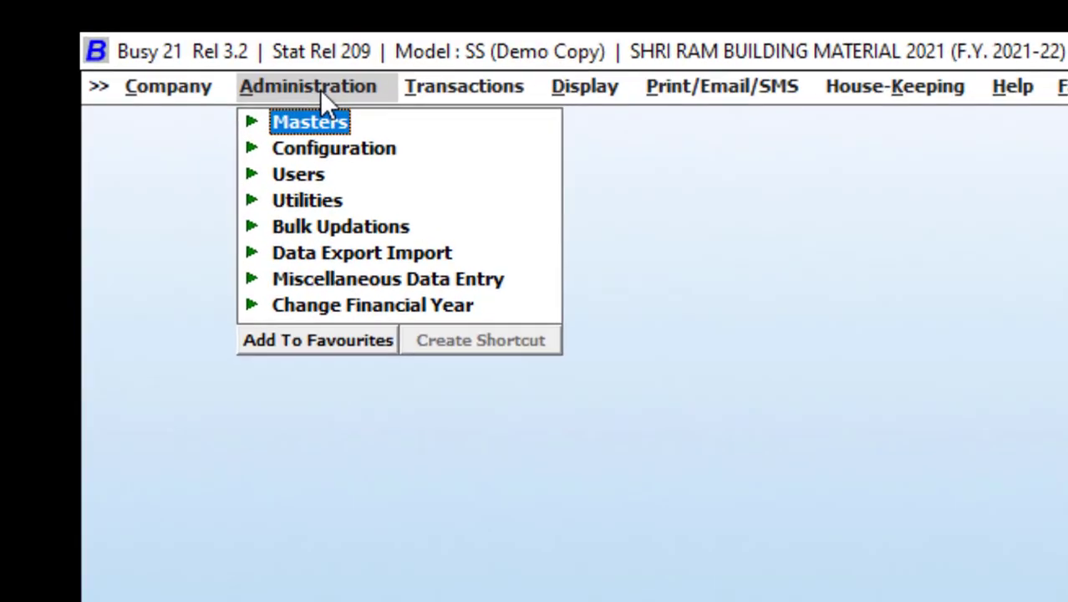
pyautogui.click(306, 128)
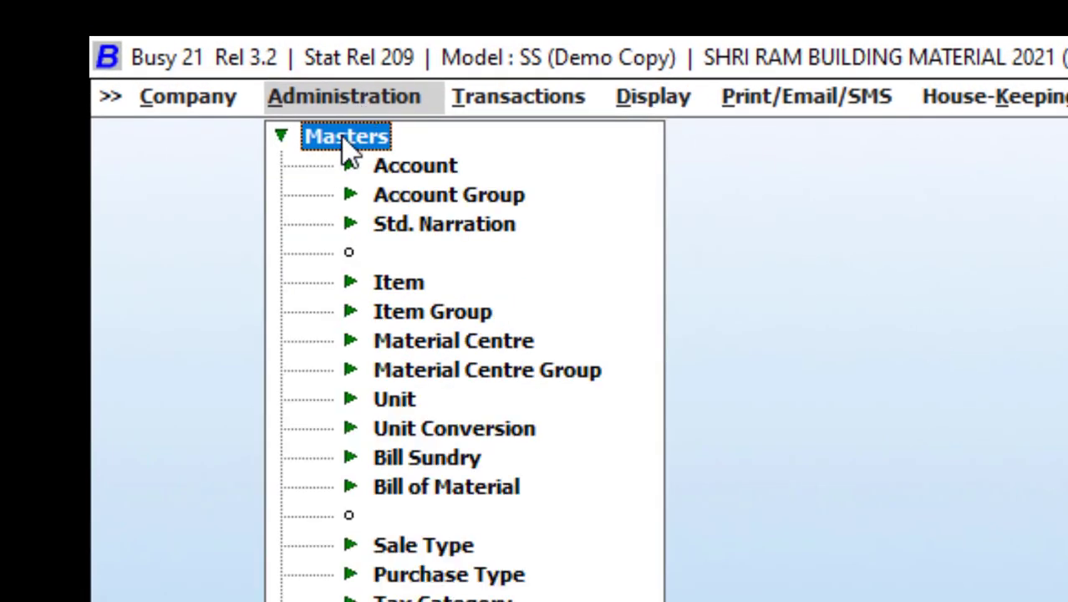
pyautogui.click(411, 169)
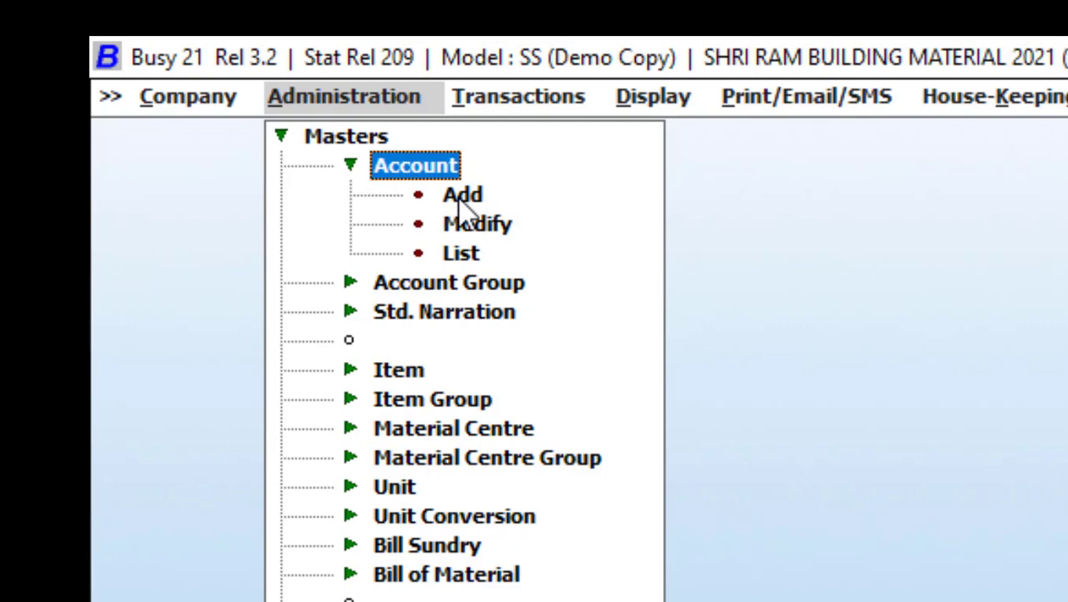
pyautogui.click(459, 199)
pyautogui.doubleClick(459, 201)
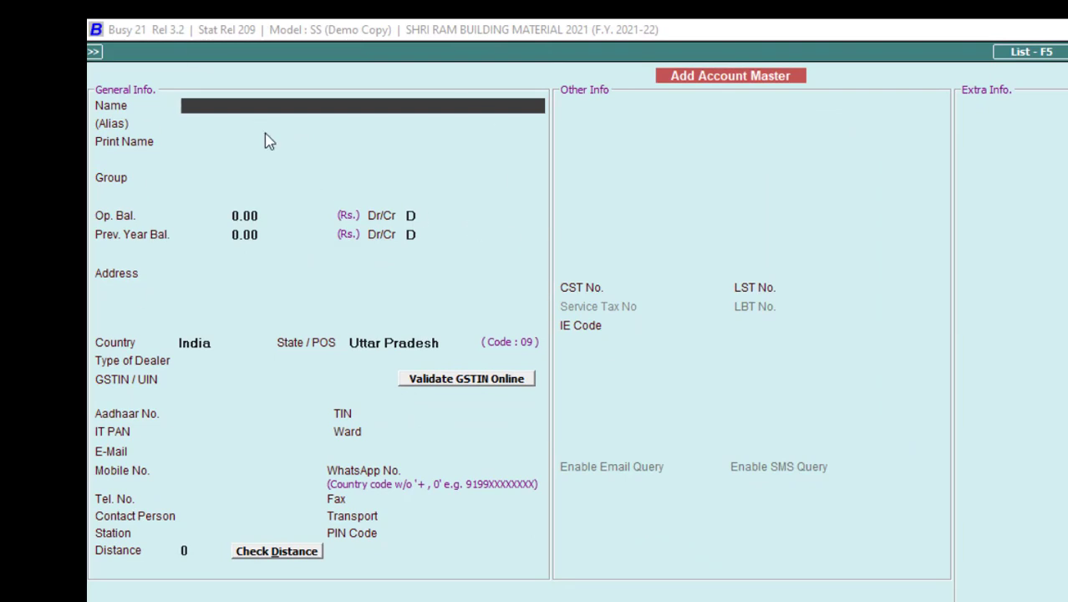
pyautogui.press('Escape')
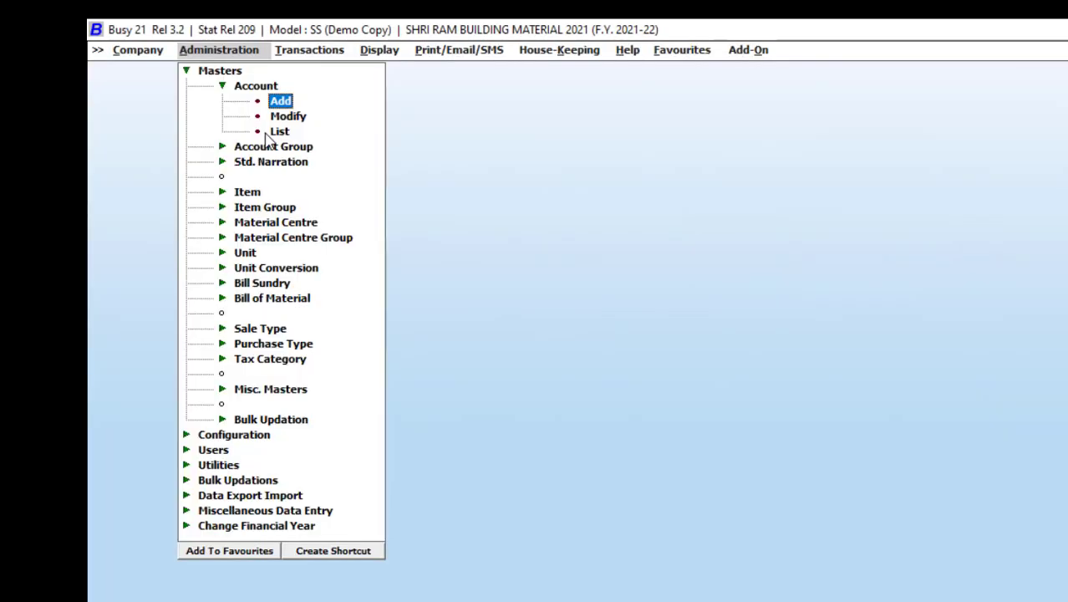
pyautogui.press('Escape')
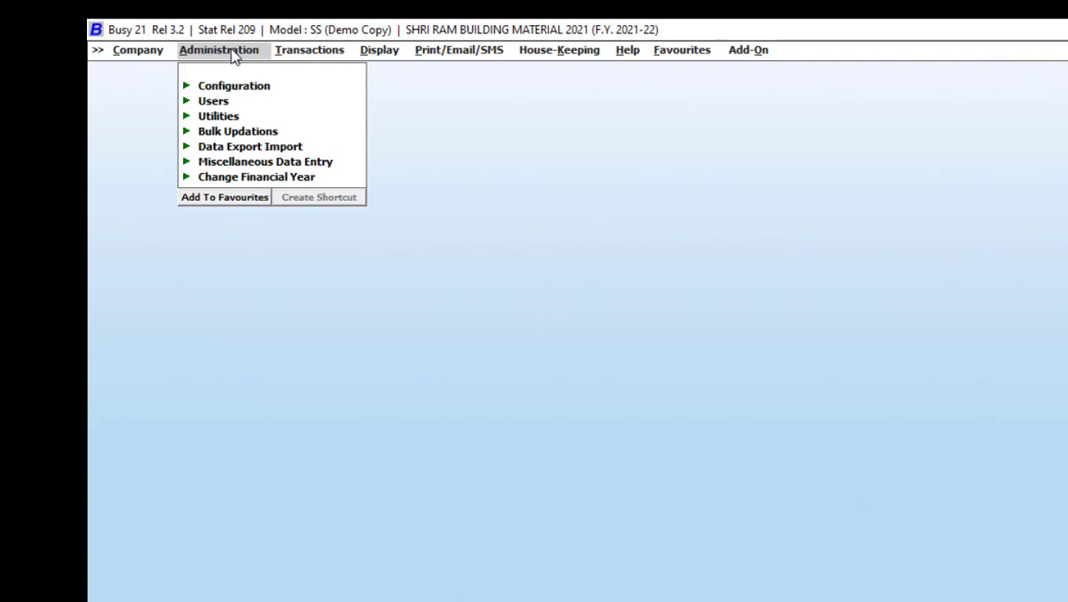
# Step: Reopen Masters > Account > Add to get a blank Add Account Master form
pyautogui.click(187, 71)
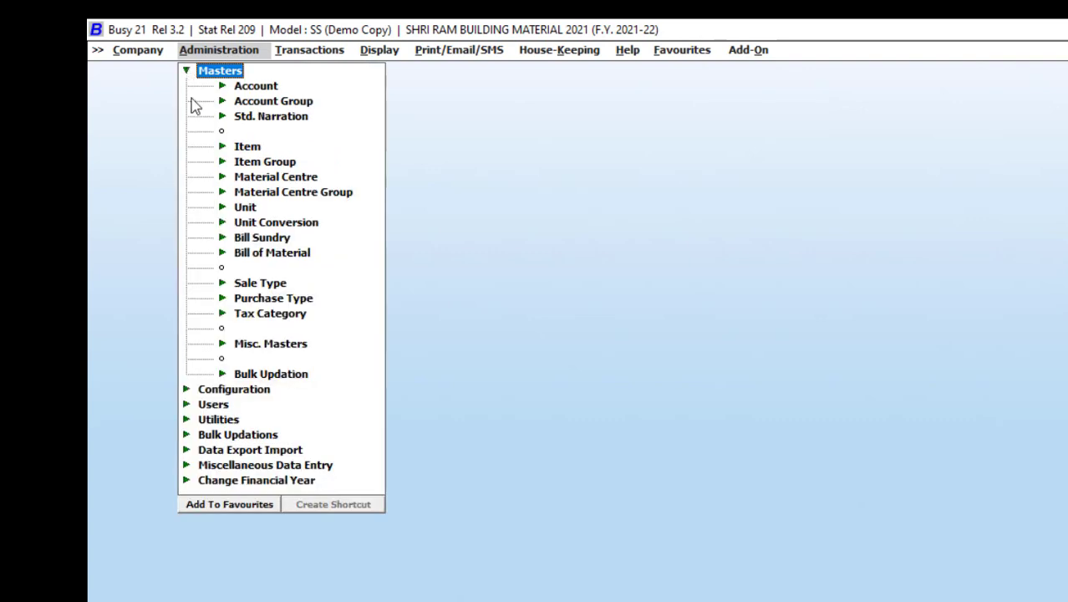
pyautogui.click(223, 86)
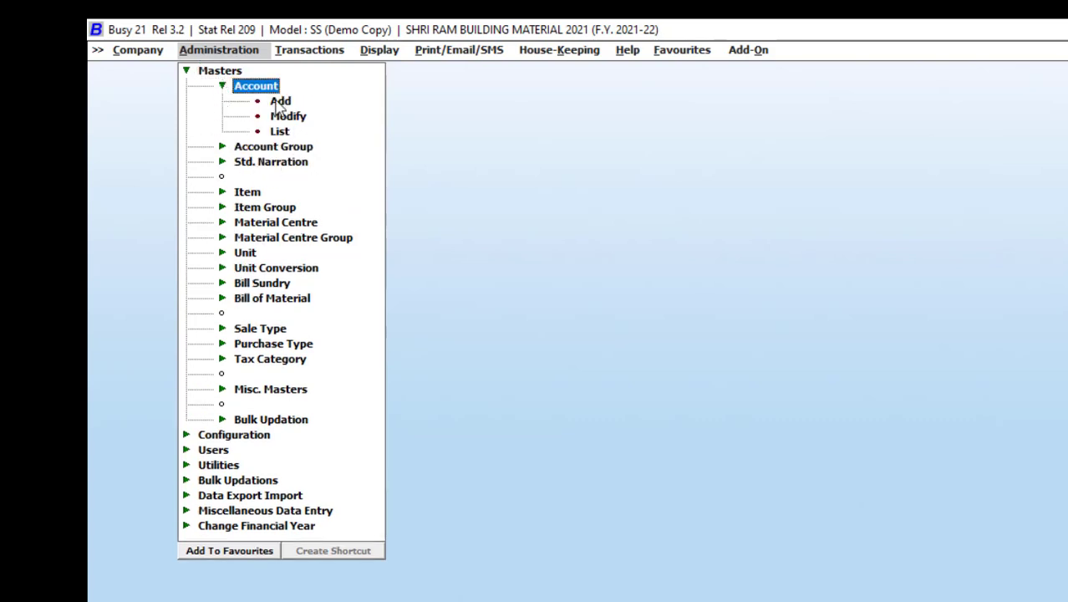
pyautogui.click(279, 102)
pyautogui.doubleClick(279, 102)
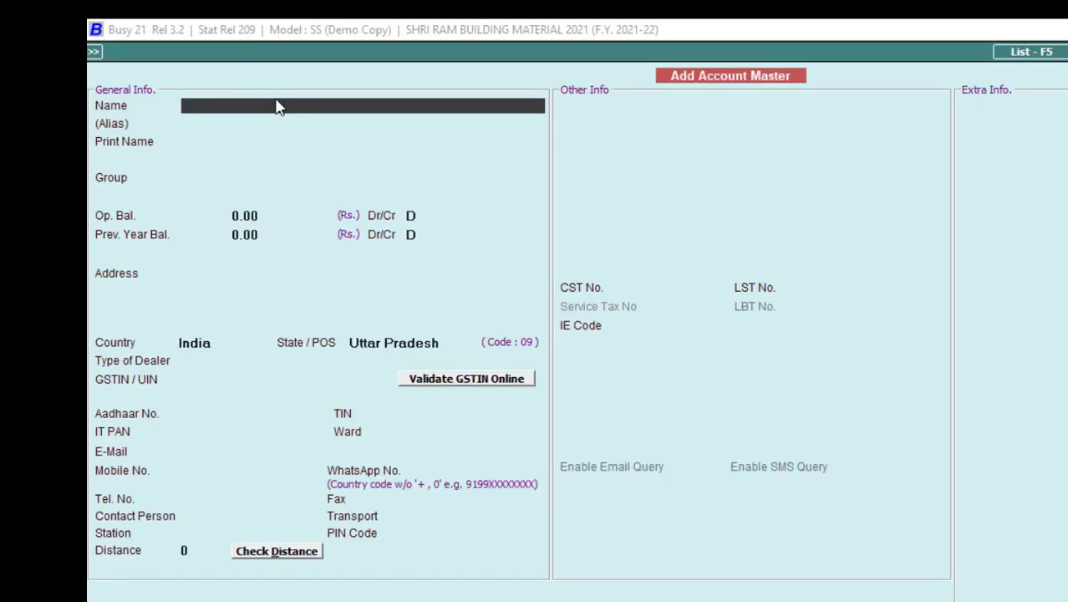
# Step: Name the account LAKSHMI AGENCIES and assign it to the Sundry Creditors group
pyautogui.write('LAKSHMI AGENCIES')
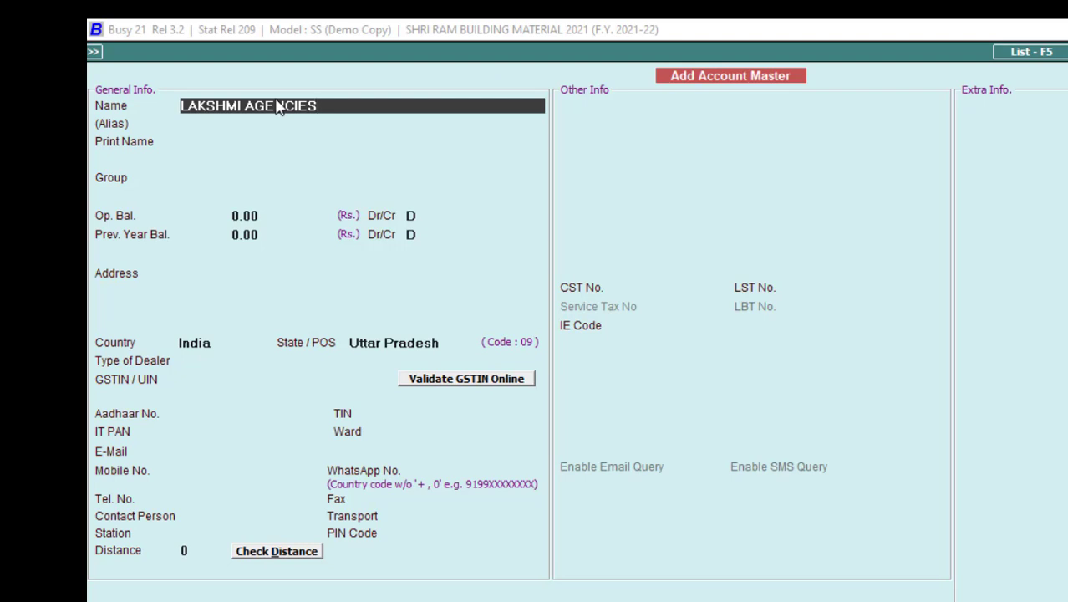
pyautogui.press('Return')
pyautogui.press('Return')
pyautogui.press('Return')
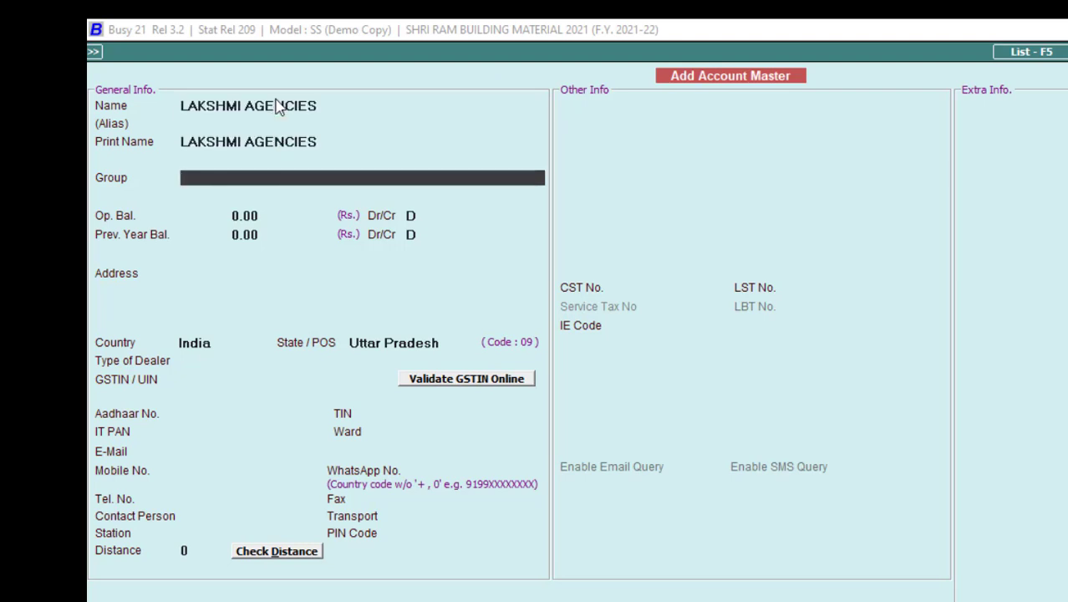
pyautogui.write('sun')
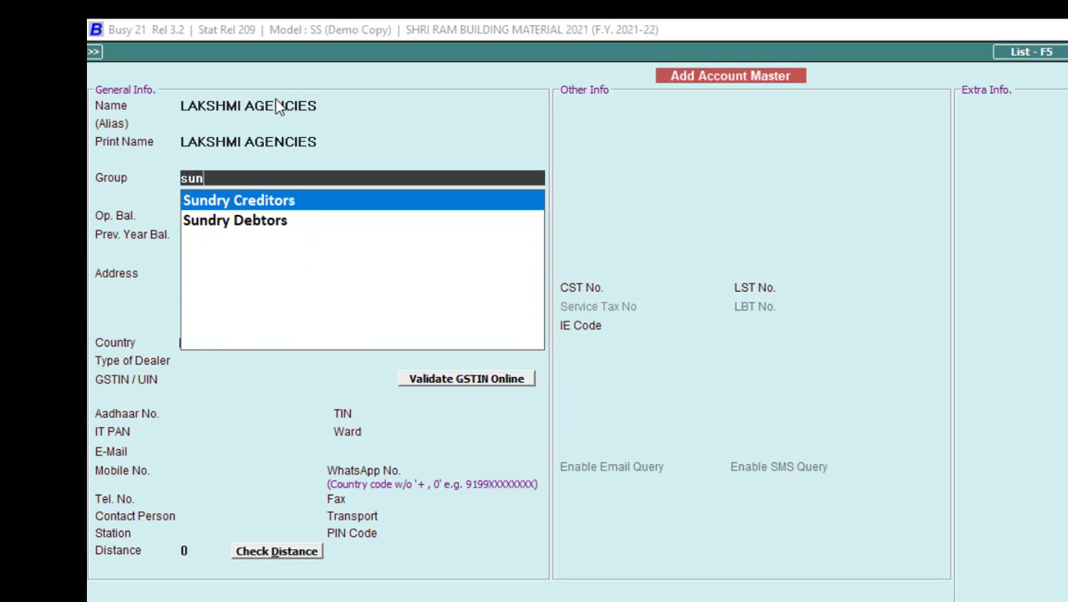
pyautogui.press('Return')
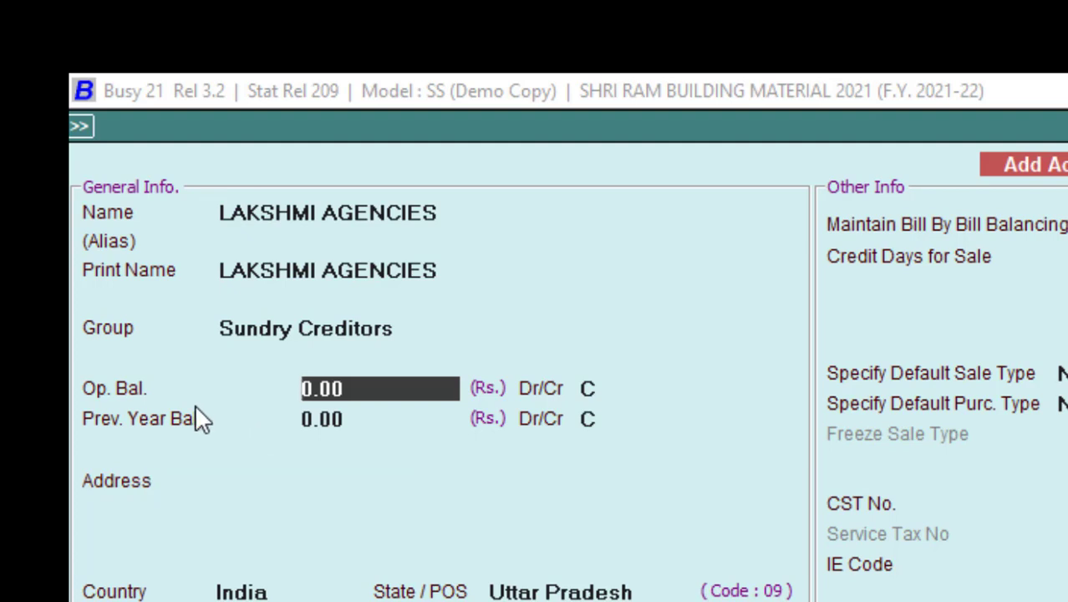
# Step: Enter a 12,500.00 credit opening balance for the account
pyautogui.click(368, 394)
pyautogui.moveTo(366, 397); pyautogui.dragTo(299, 391)
pyautogui.write('12500')
pyautogui.press('Return')
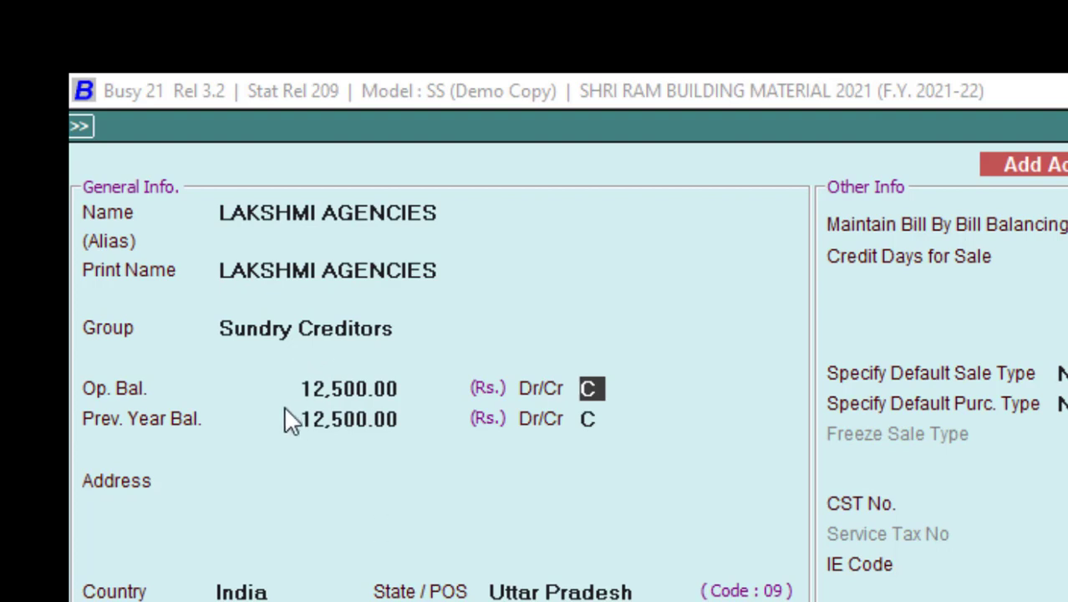
pyautogui.click(300, 481)
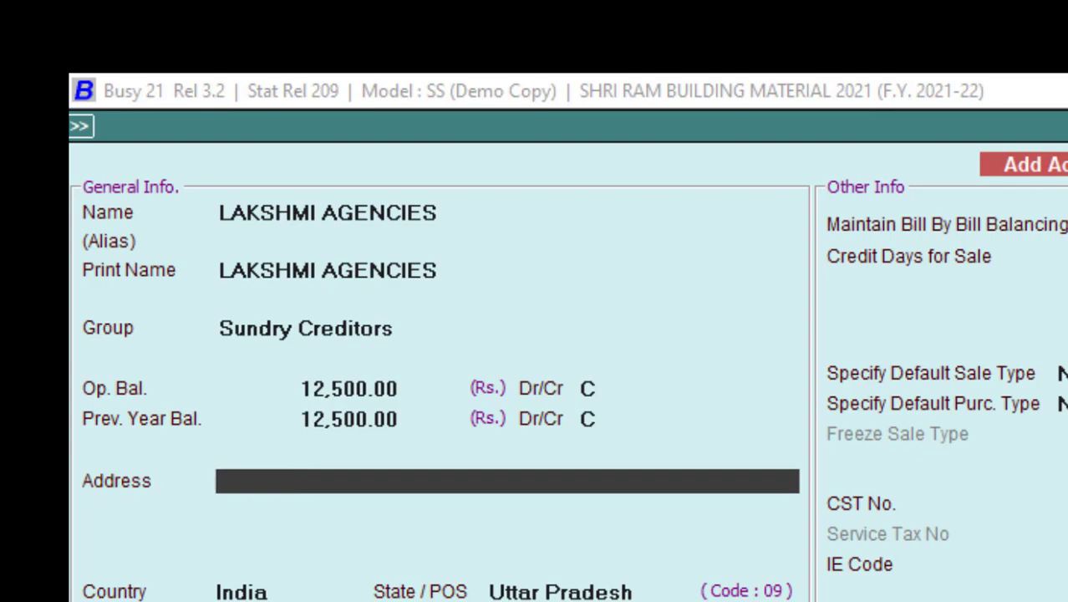
# Step: Copy the invoice's NEAR R.K.B.K SHOWROOM line into Address lines 1 and 2, leaving line 3 empty
pyautogui.hotkey('alt', 'Tab')
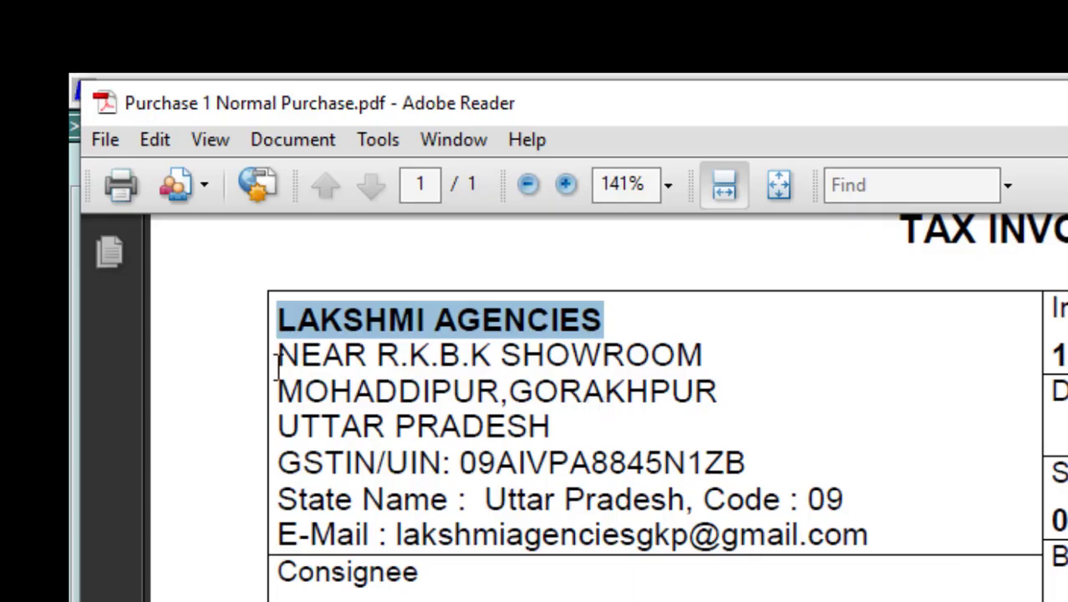
pyautogui.moveTo(278, 358); pyautogui.dragTo(671, 367)
pyautogui.hotkey('ctrl', 'c')
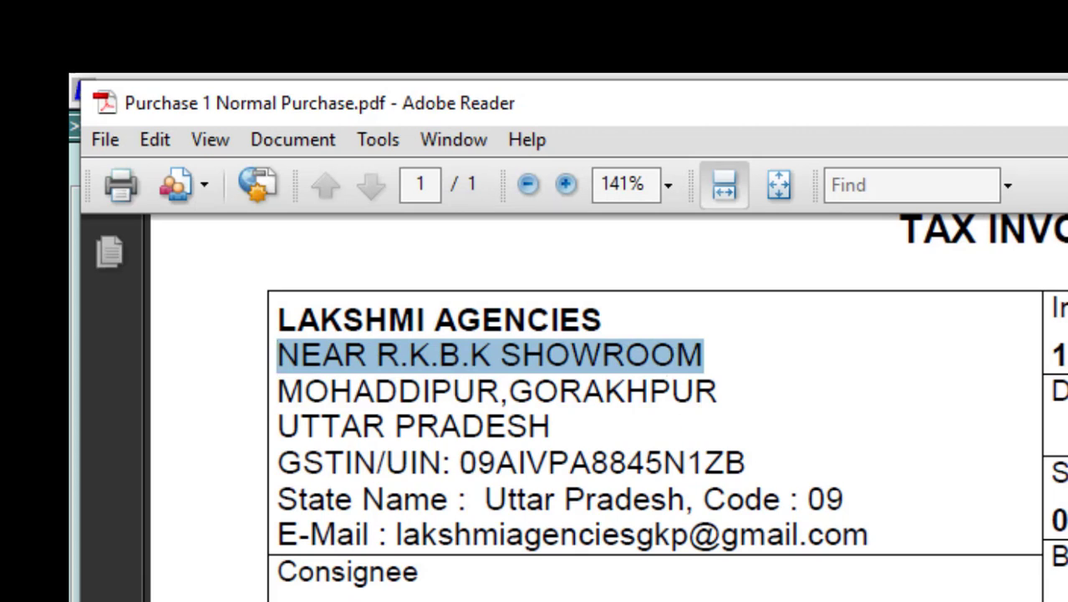
pyautogui.hotkey('alt', 'Tab')
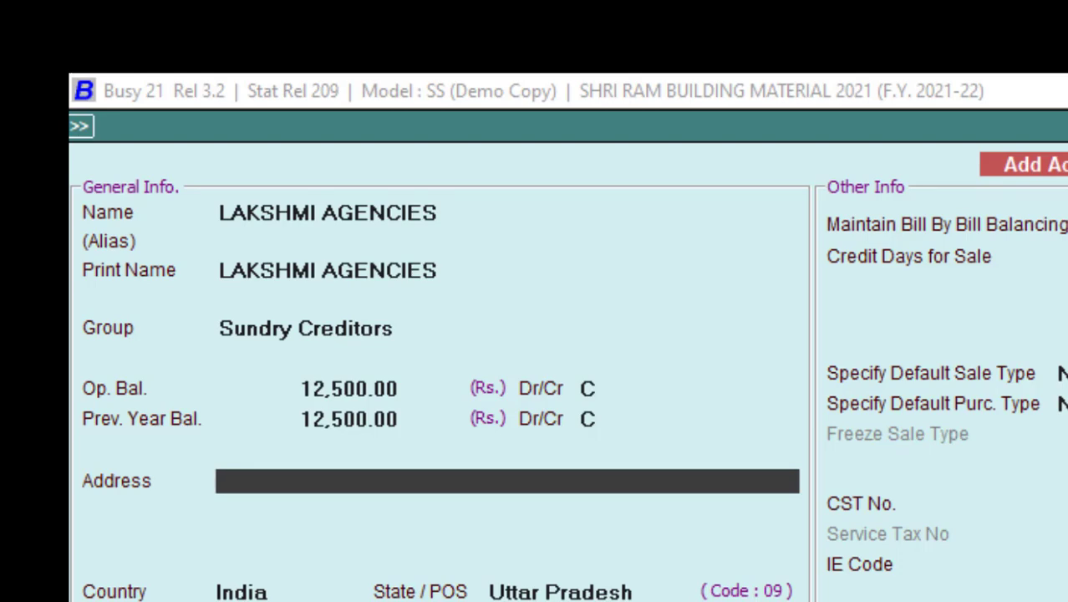
pyautogui.hotkey('ctrl', 'v')
pyautogui.press('Return')
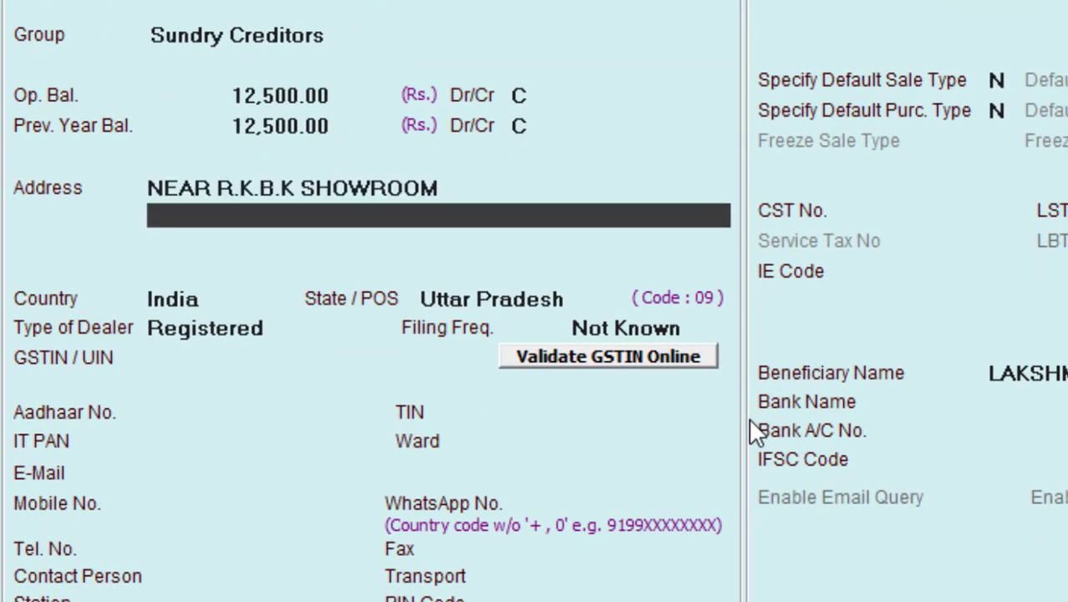
pyautogui.hotkey('alt', 'Tab')
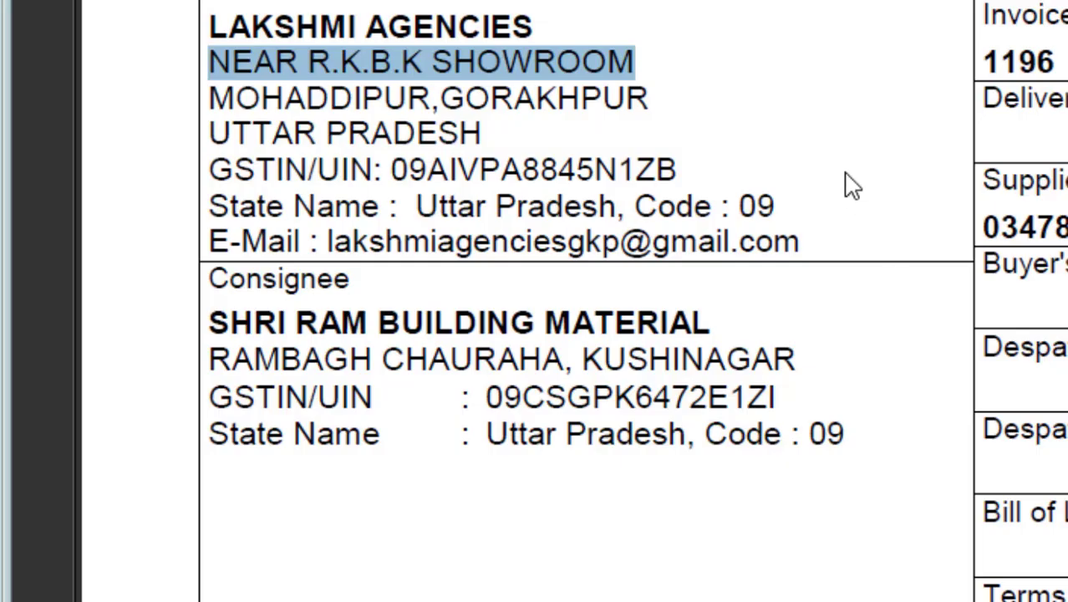
pyautogui.moveTo(660, 98); pyautogui.dragTo(207, 100)
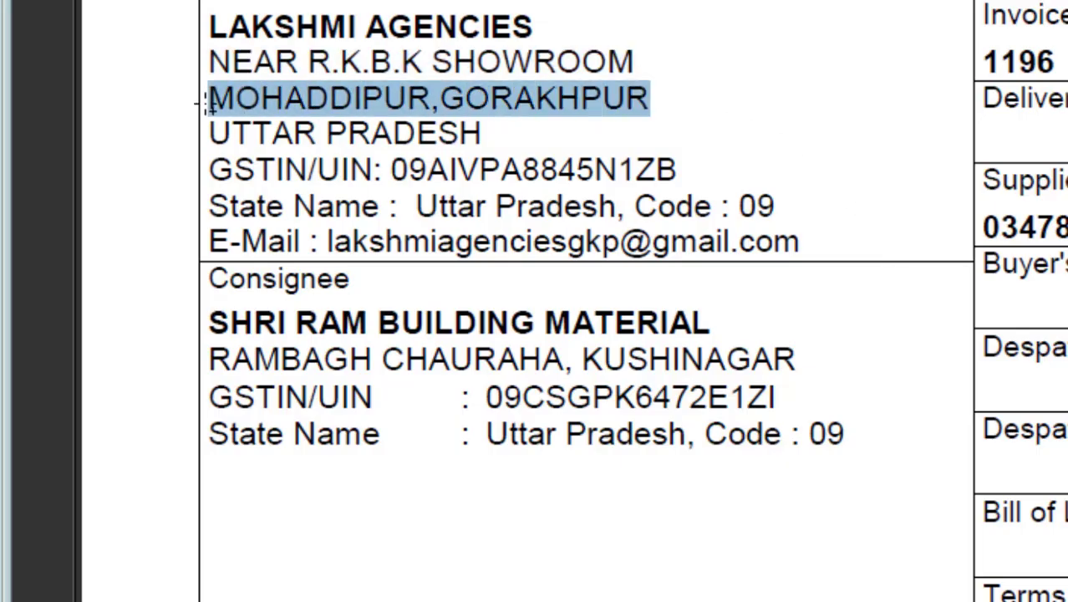
pyautogui.hotkey('alt', 'Tab')
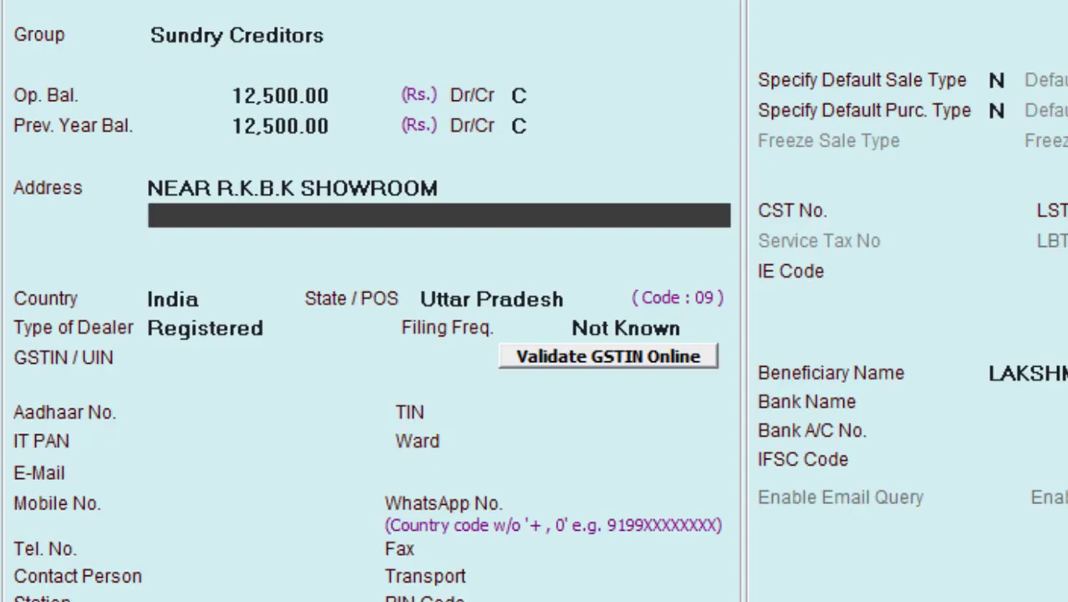
pyautogui.hotkey('ctrl', 'v')
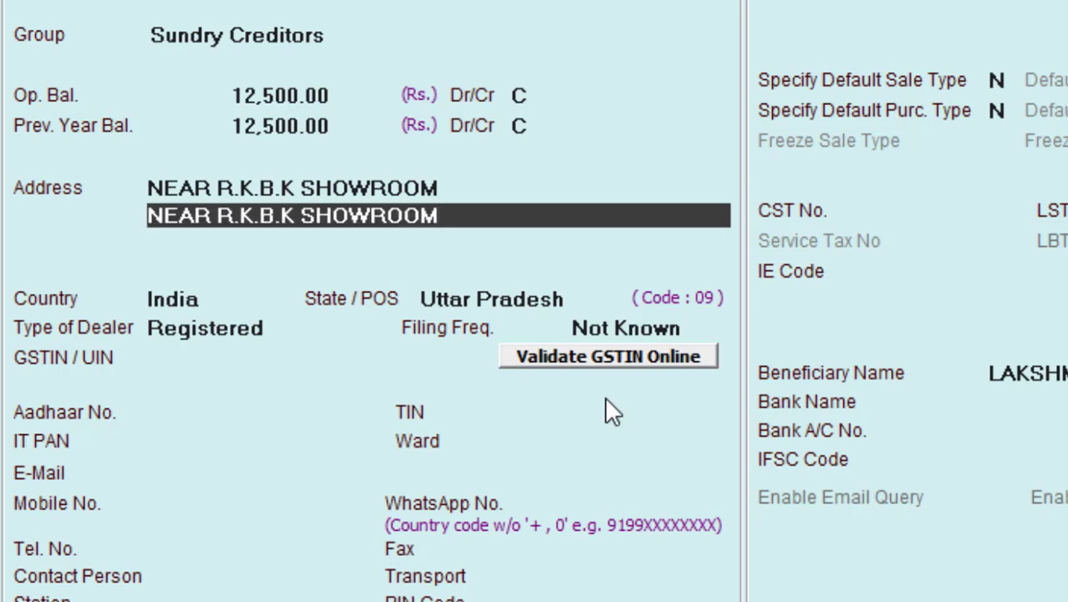
pyautogui.press('Return')
pyautogui.press('Return')
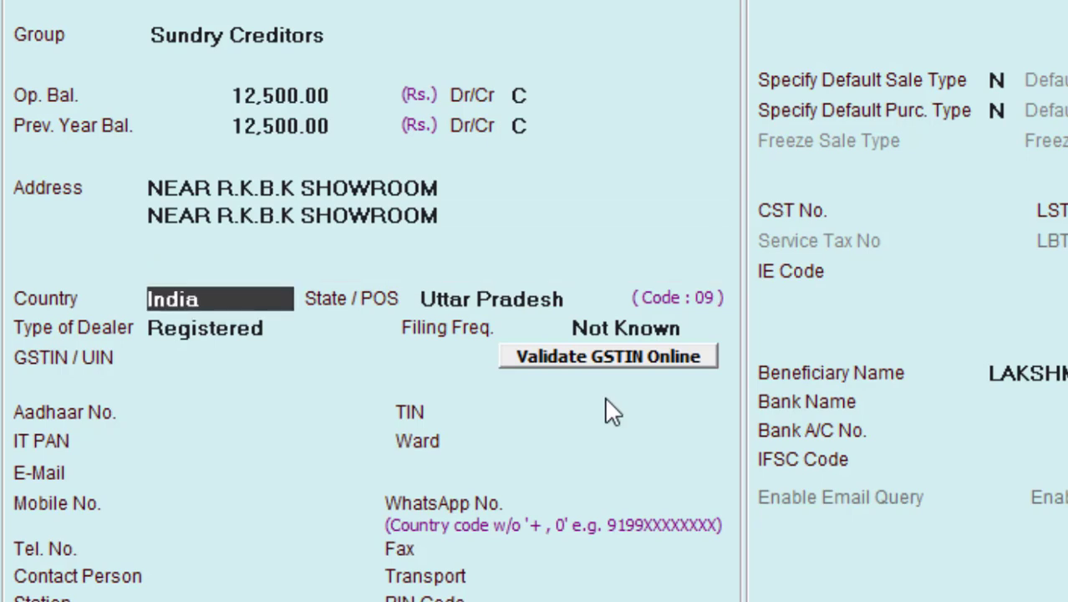
pyautogui.press('Return')
# Step: Keep dealer type Registered with Not Known filing frequency, and paste the invoice's GSTIN into GSTIN/UIN
pyautogui.press('Return')
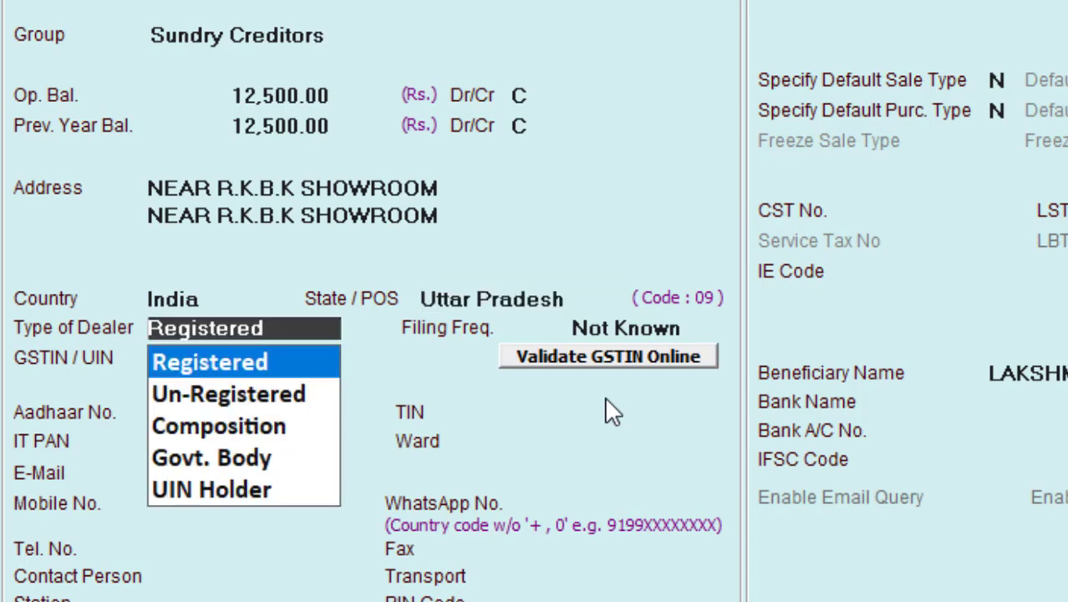
pyautogui.press('Return')
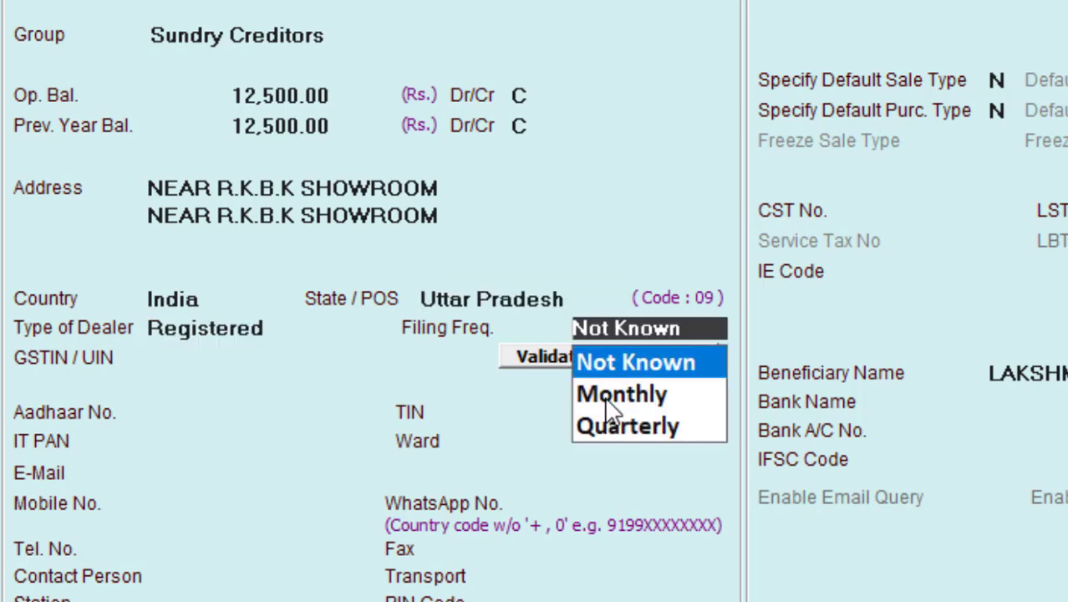
pyautogui.press('Return')
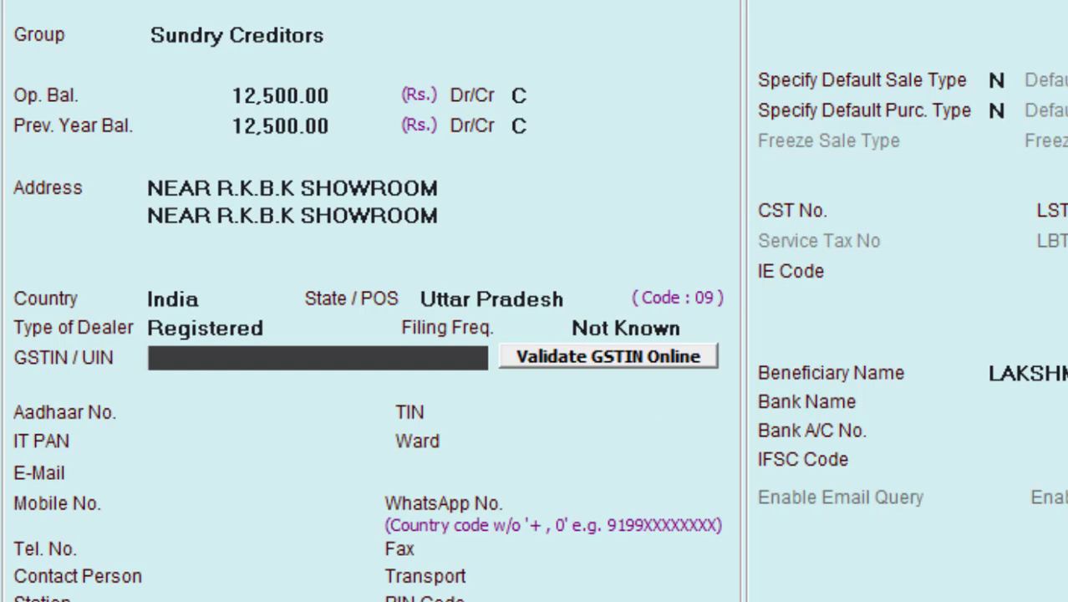
pyautogui.press('F9')
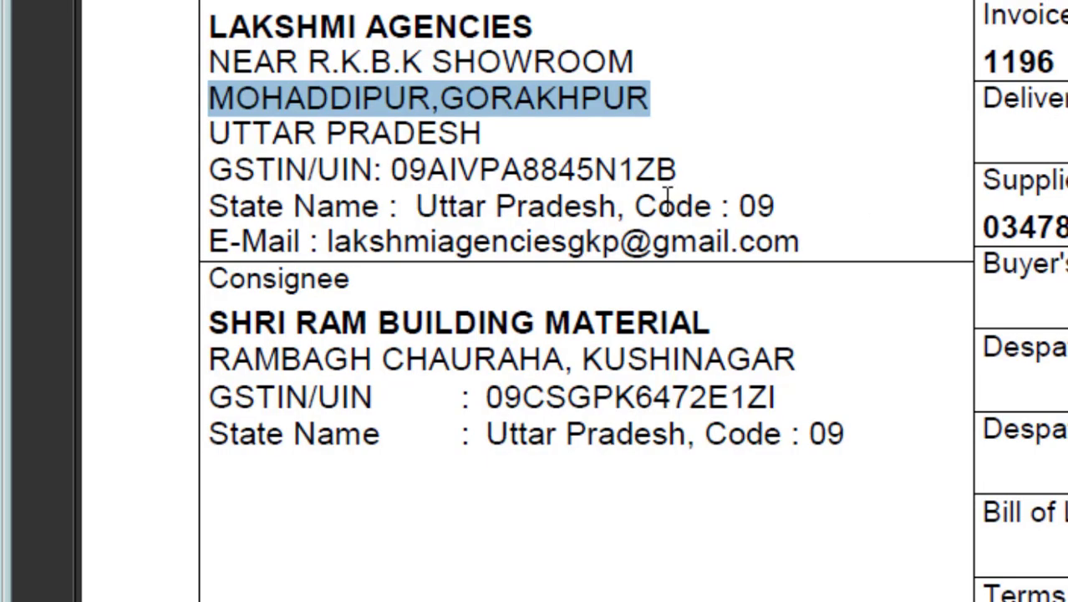
pyautogui.moveTo(681, 171); pyautogui.dragTo(389, 170)
pyautogui.rightClick(409, 177)
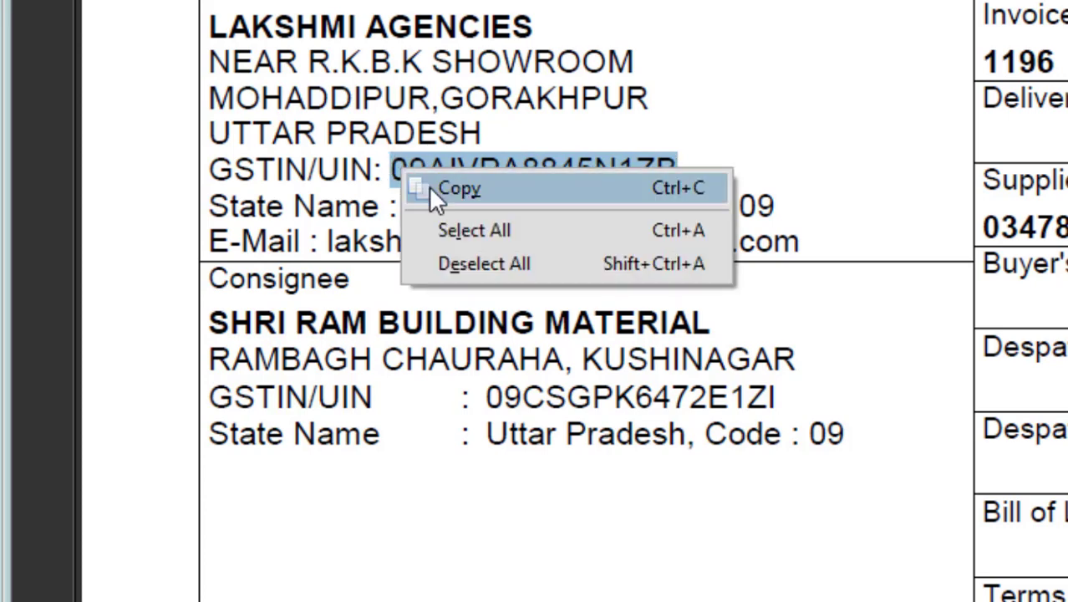
pyautogui.click(428, 184)
pyautogui.hotkey('alt', 'Tab')
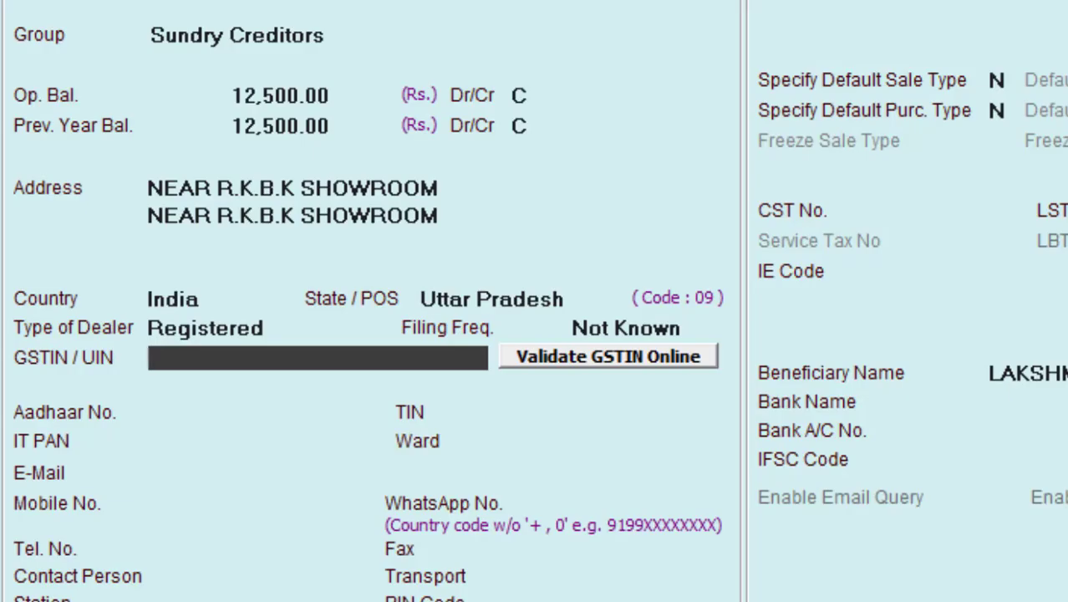
pyautogui.hotkey('ctrl', 'alt', 'v')
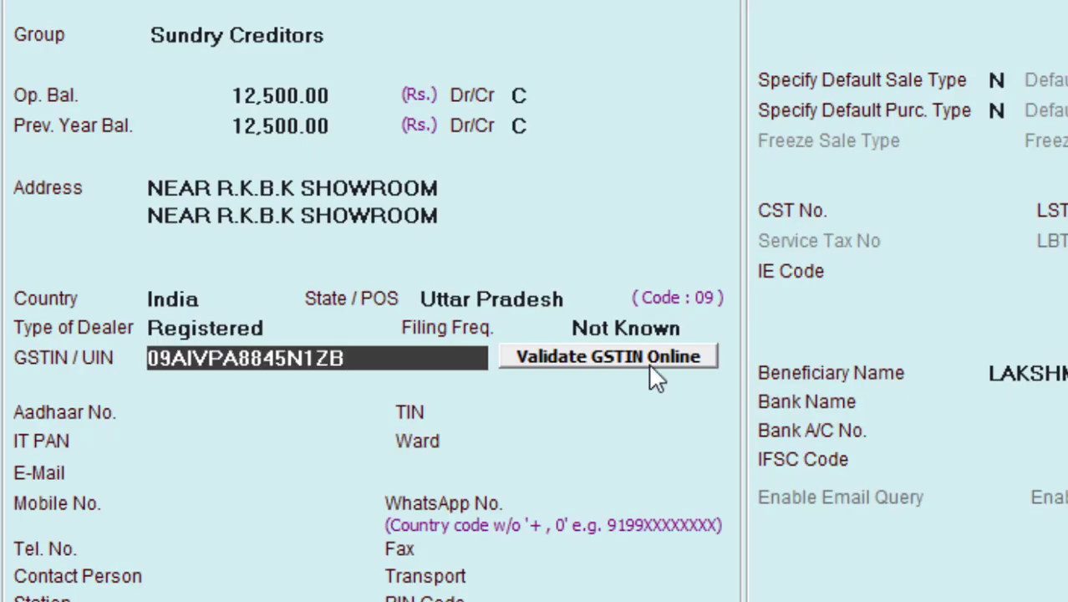
# Step: Accept the GSTIN and the auto-filled IT PAN, leaving Aadhaar No. empty
pyautogui.press('Return')
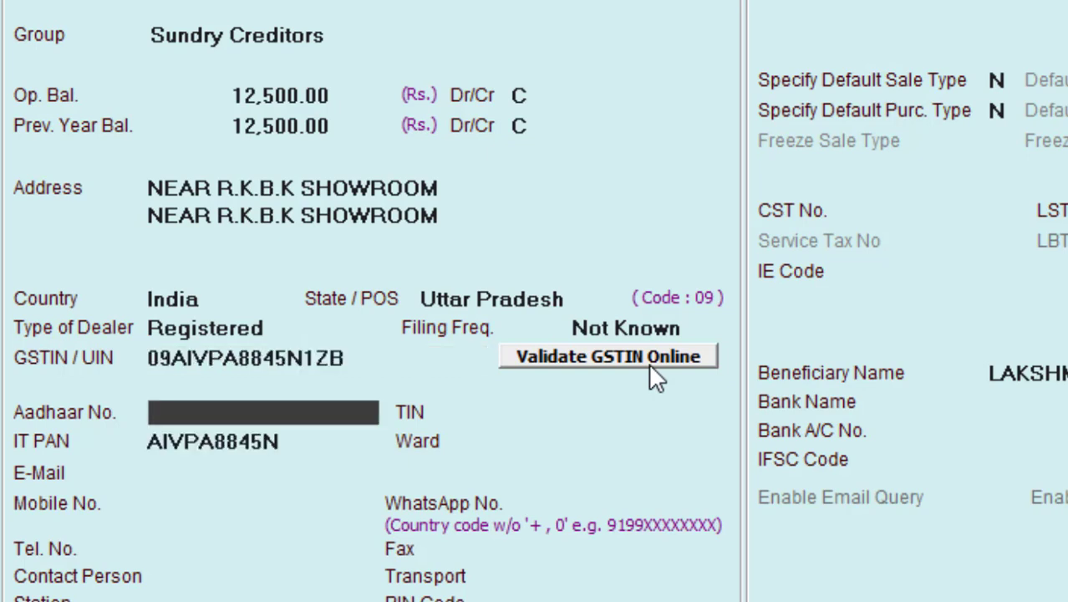
pyautogui.press('Return')
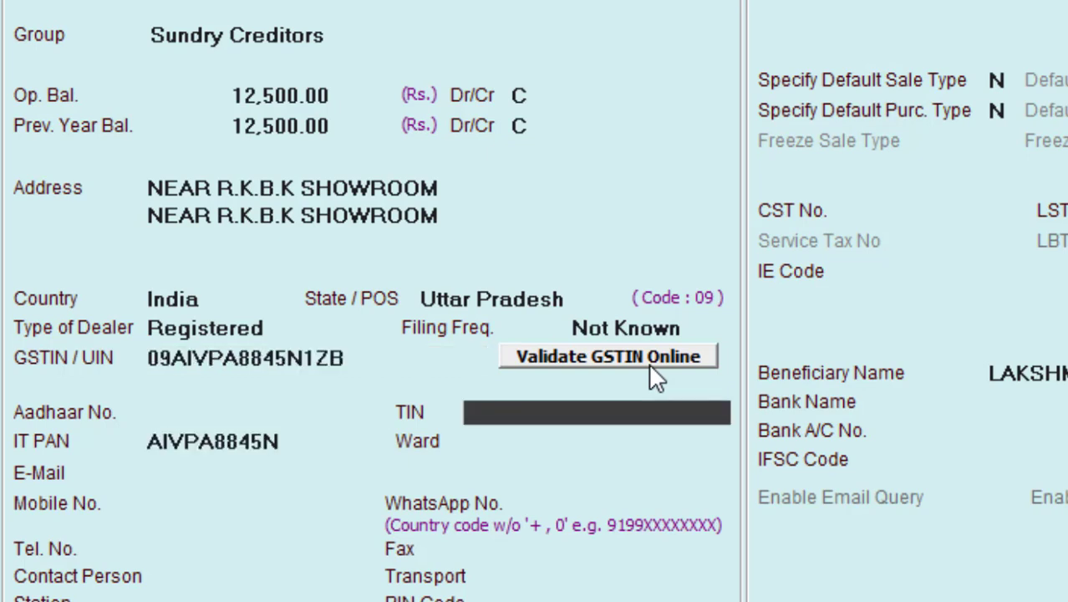
pyautogui.press('Return')
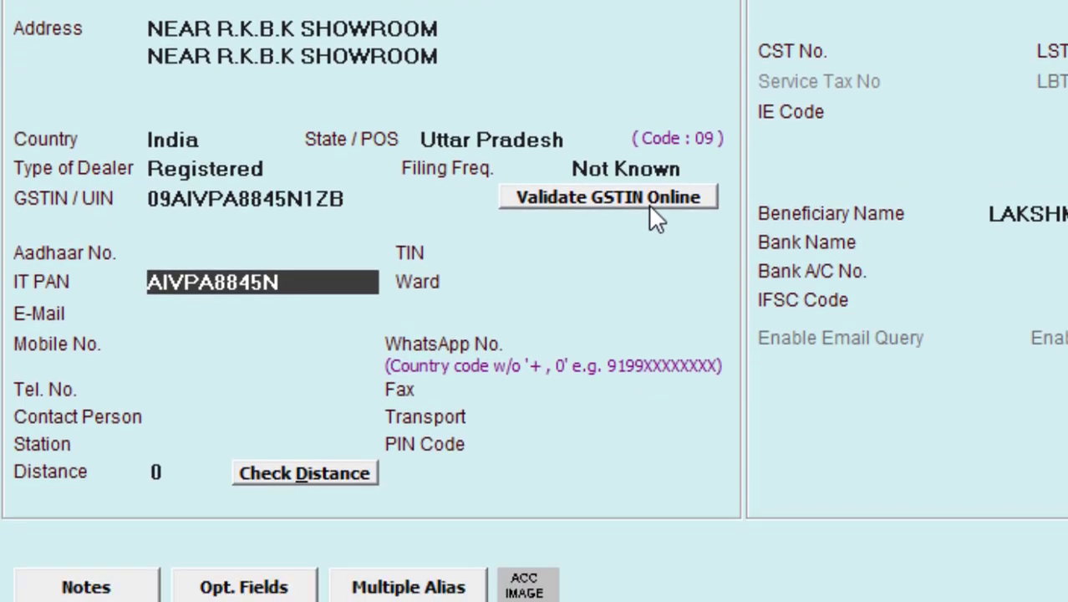
pyautogui.press('Return')
pyautogui.press('Return')
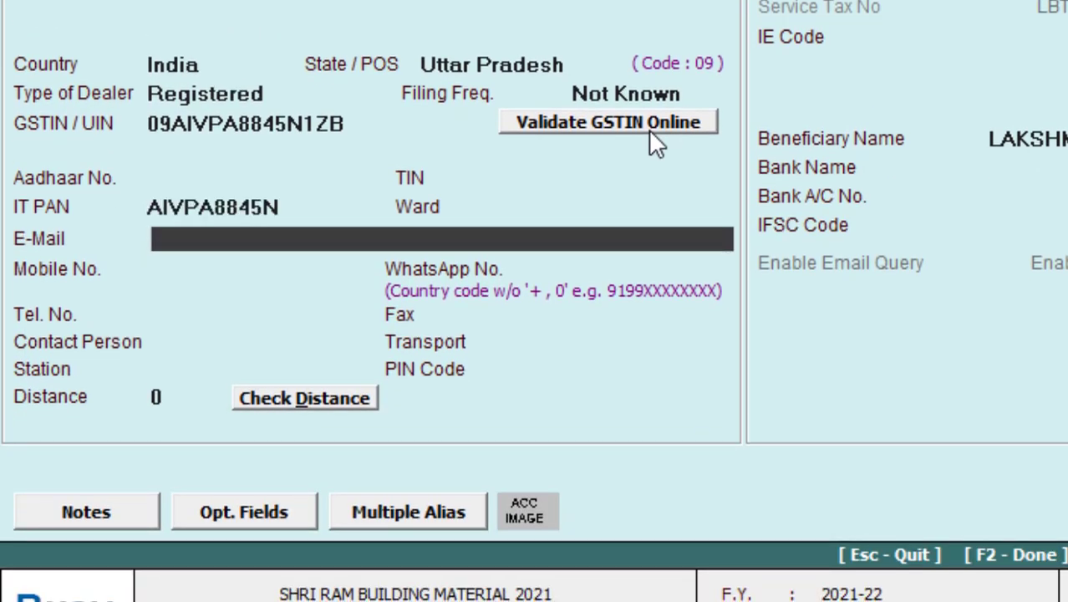
pyautogui.click(487, 204)
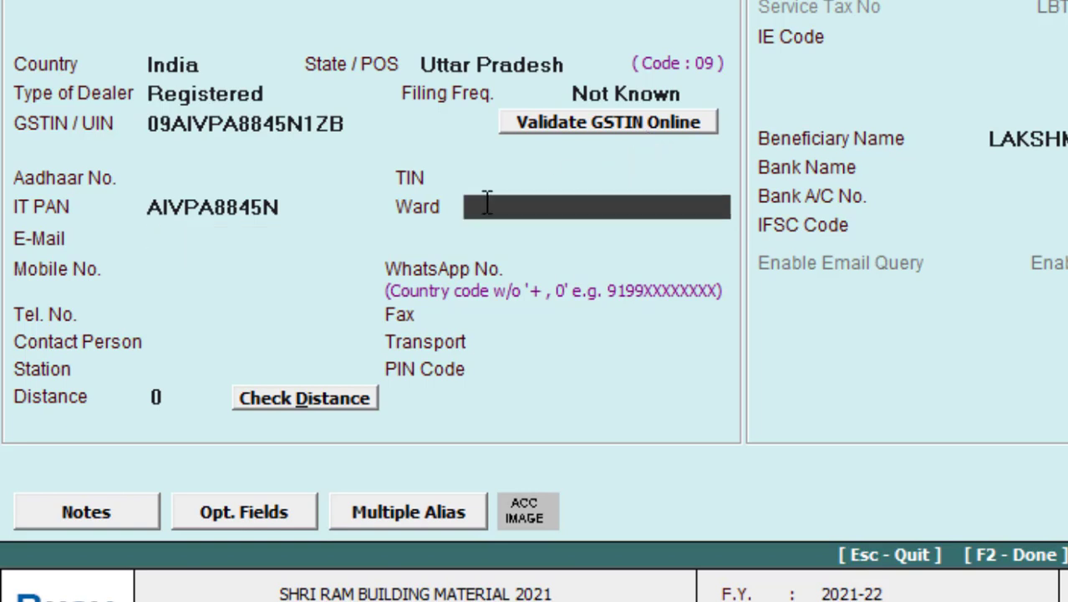
# Step: Enter the supplier's e-mail address and mobile number
pyautogui.click(175, 235)
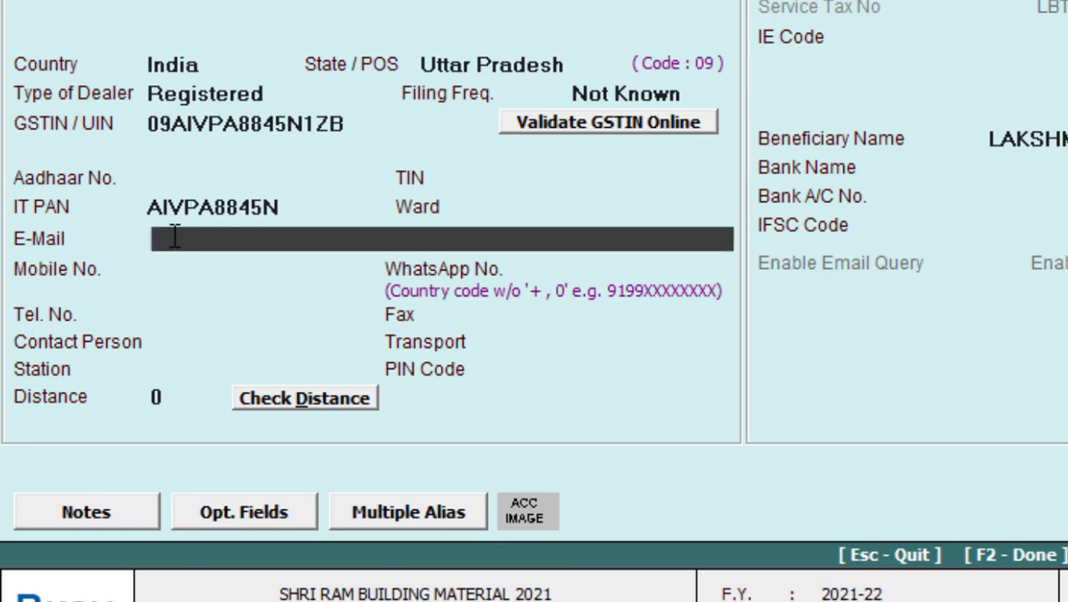
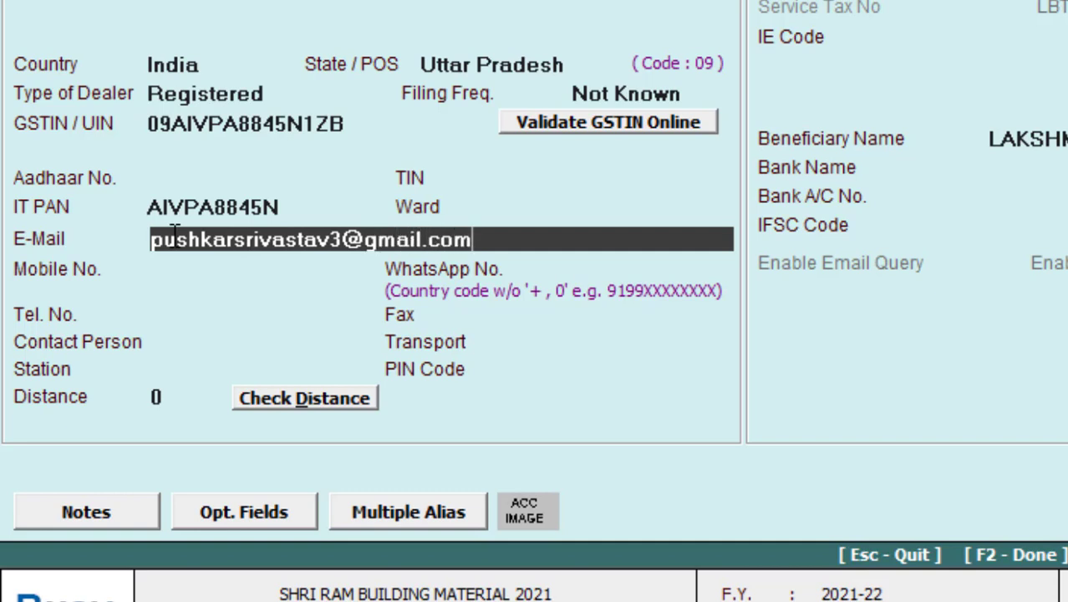
pyautogui.press('Return')
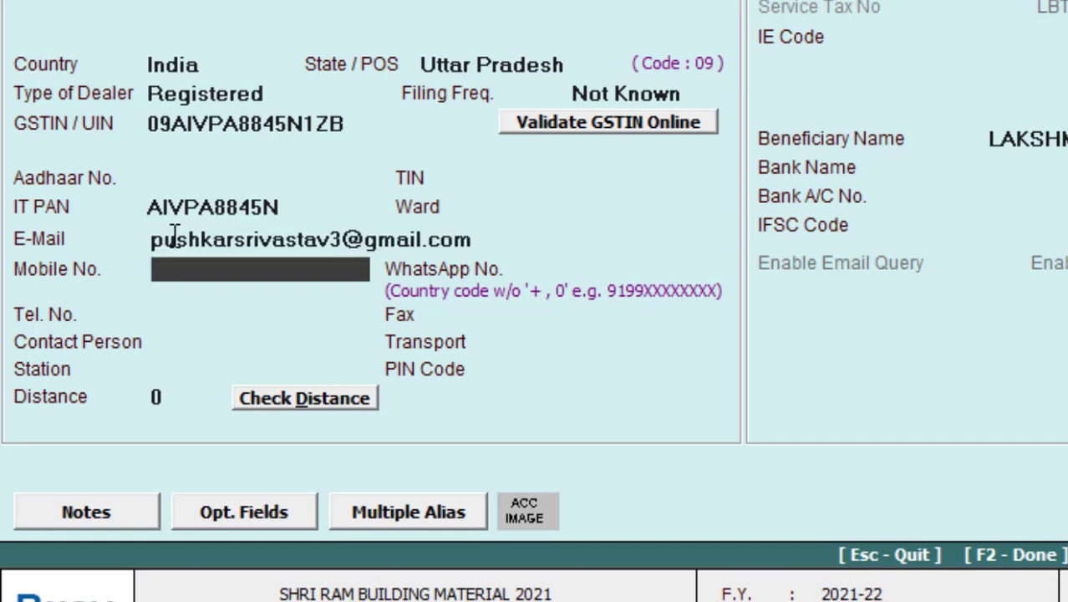
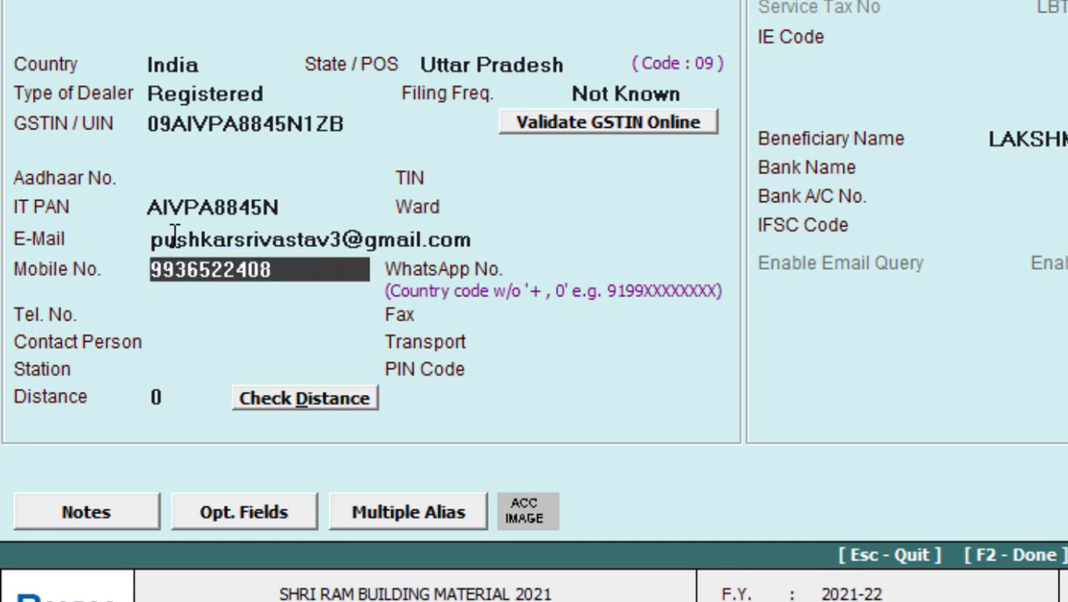
pyautogui.press('Return')
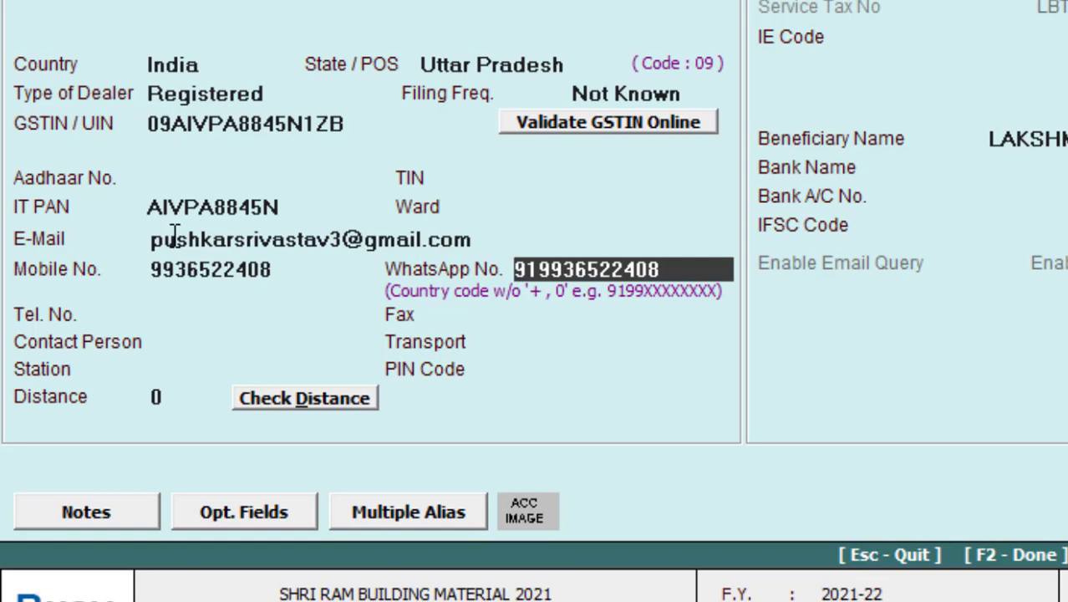
# Step: Replace the auto-filled WhatsApp number with the supplier's correct number, skipping the empty contact fields
pyautogui.click(169, 280)
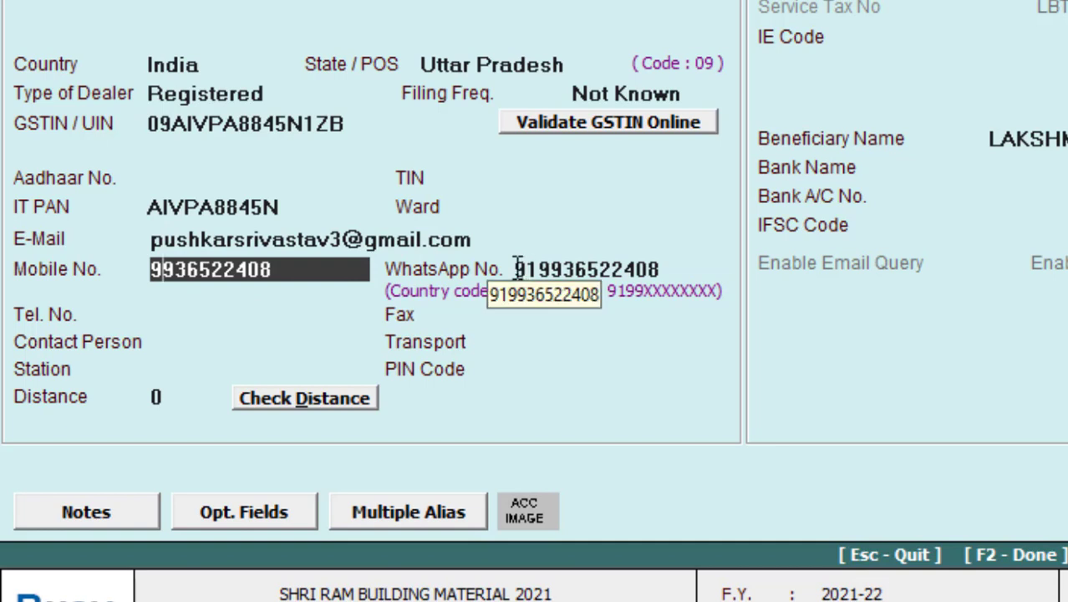
pyautogui.moveTo(514, 269); pyautogui.dragTo(673, 261)
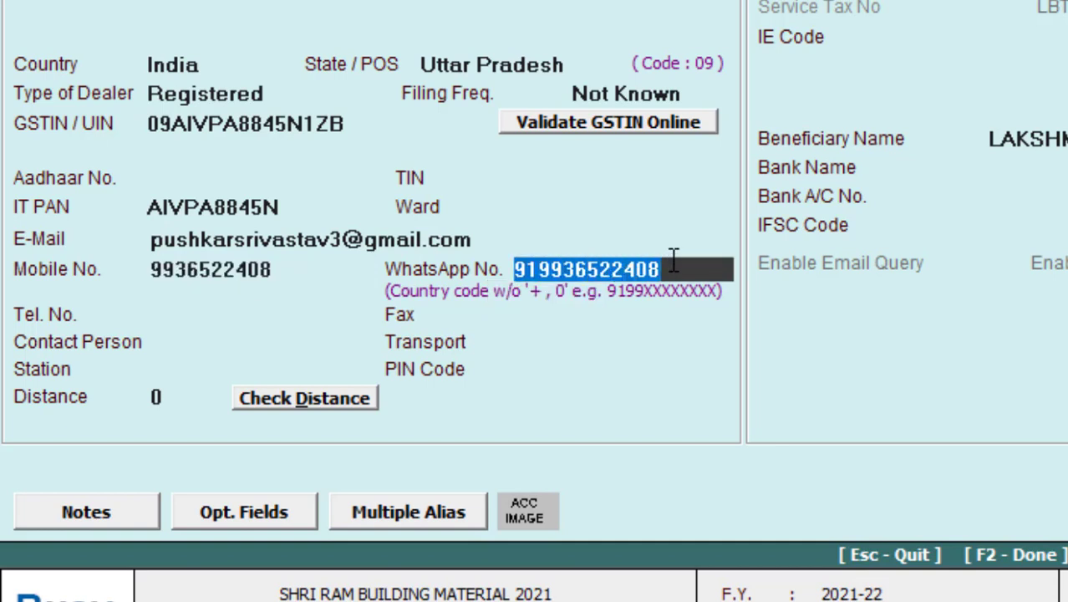
pyautogui.click(673, 272)
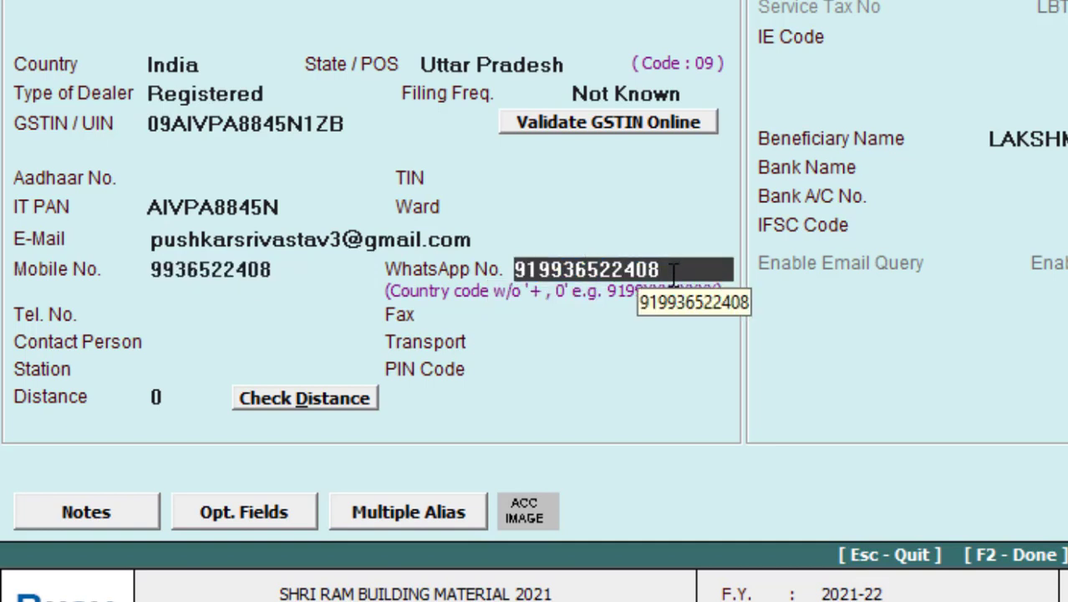
pyautogui.press('BackSpace')
pyautogui.press('BackSpace')
pyautogui.press('BackSpace')
pyautogui.press('BackSpace')
pyautogui.press('BackSpace')
pyautogui.press('BackSpace')
pyautogui.press('BackSpace')
pyautogui.press('BackSpace')
pyautogui.press('BackSpace')
pyautogui.press('BackSpace')
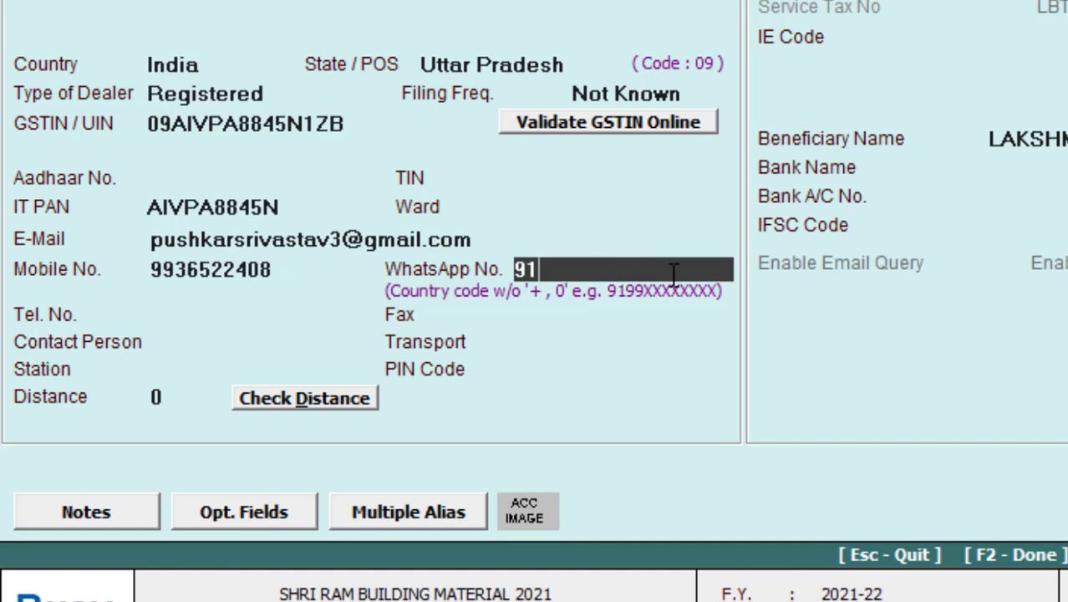
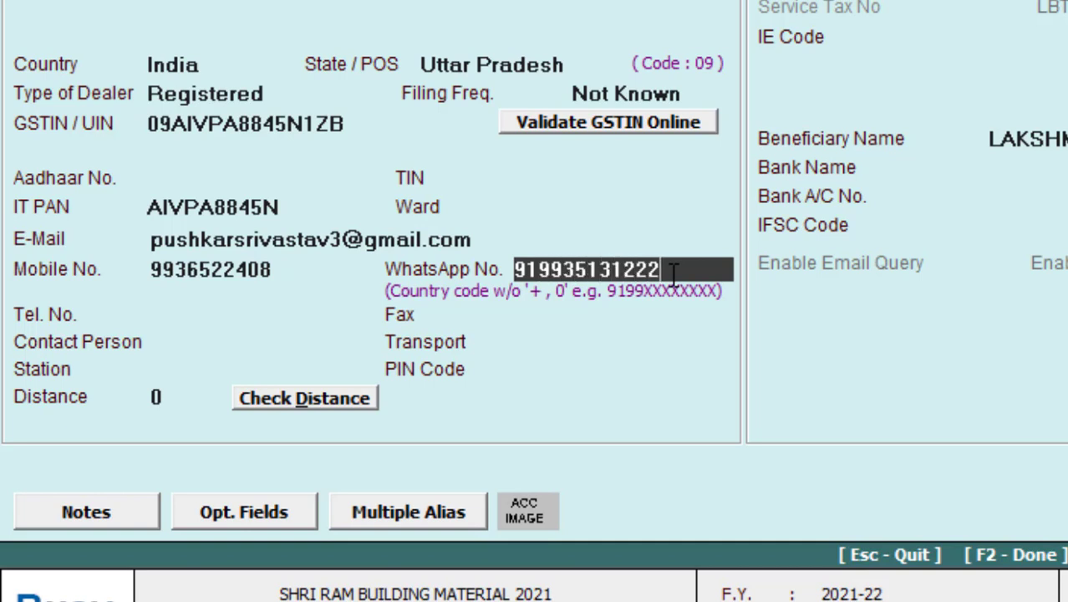
pyautogui.press('Return')
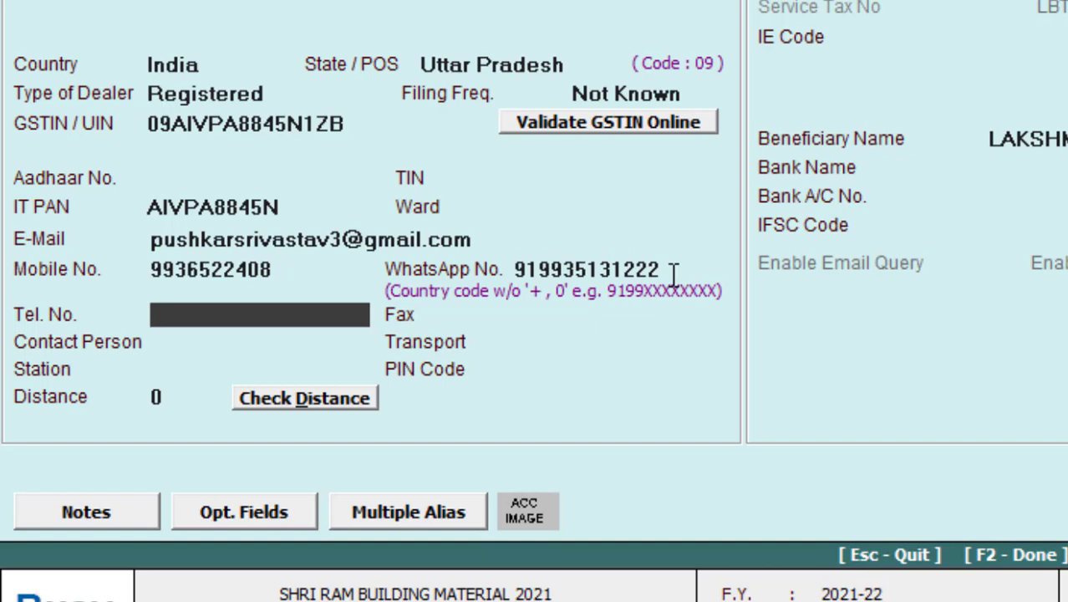
pyautogui.press('Return')
pyautogui.press('Return')
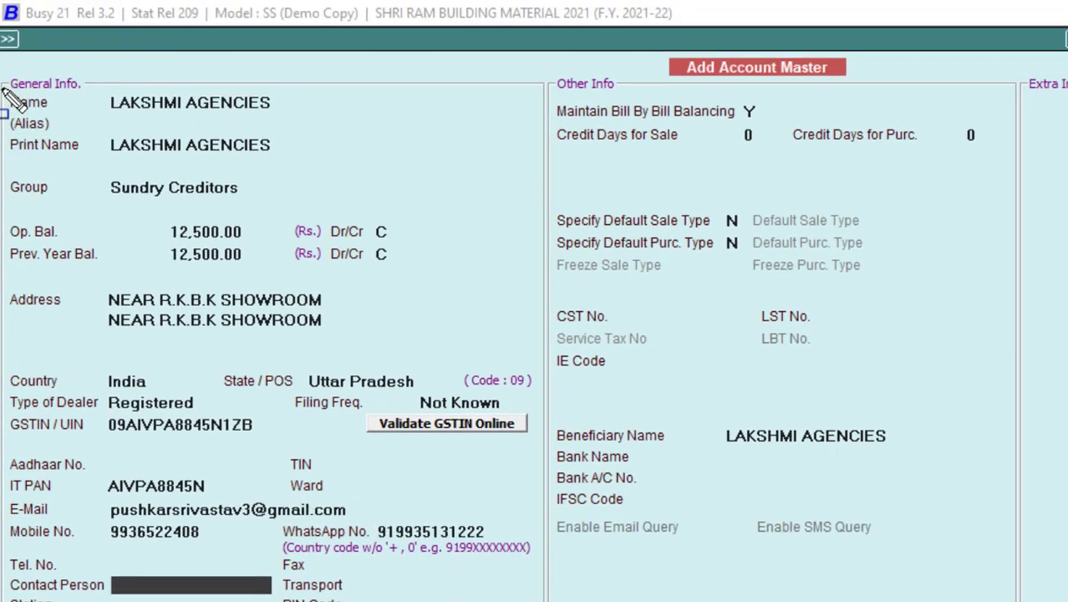
# Step: Clear the duplicated NEAR R.K.B.K SHOWROOM text from the second address line
pyautogui.moveTo(3, 88)
pyautogui.mouseDown()
pyautogui.moveTo(83, 227)
pyautogui.moveTo(194, 319)
pyautogui.moveTo(332, 367)
pyautogui.moveTo(425, 373)
pyautogui.mouseUp()
pyautogui.click(327, 322)
pyautogui.moveTo(328, 323); pyautogui.dragTo(102, 321)
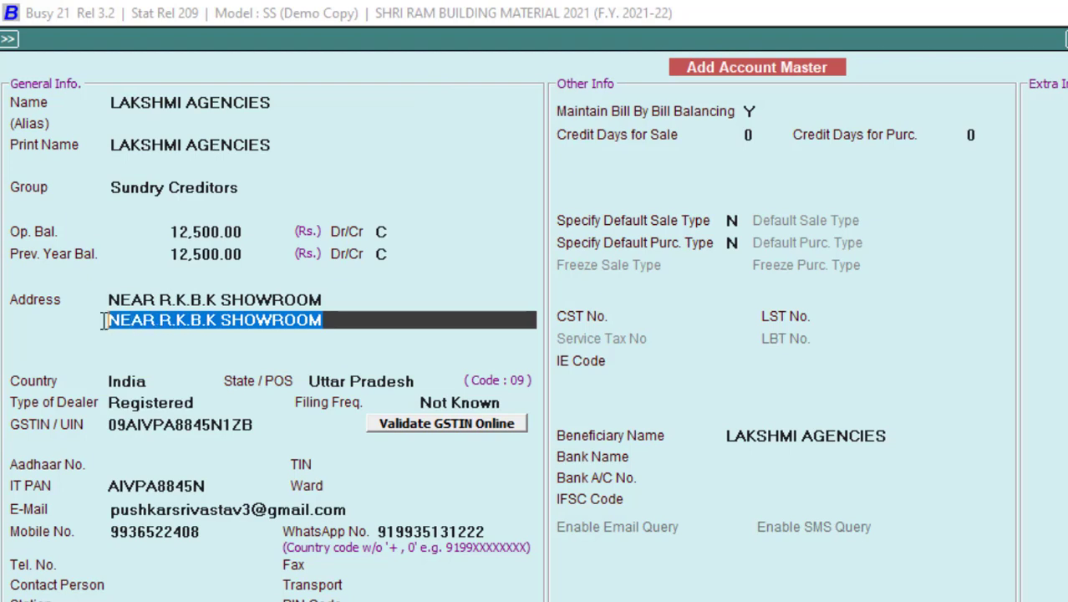
pyautogui.press('Delete')
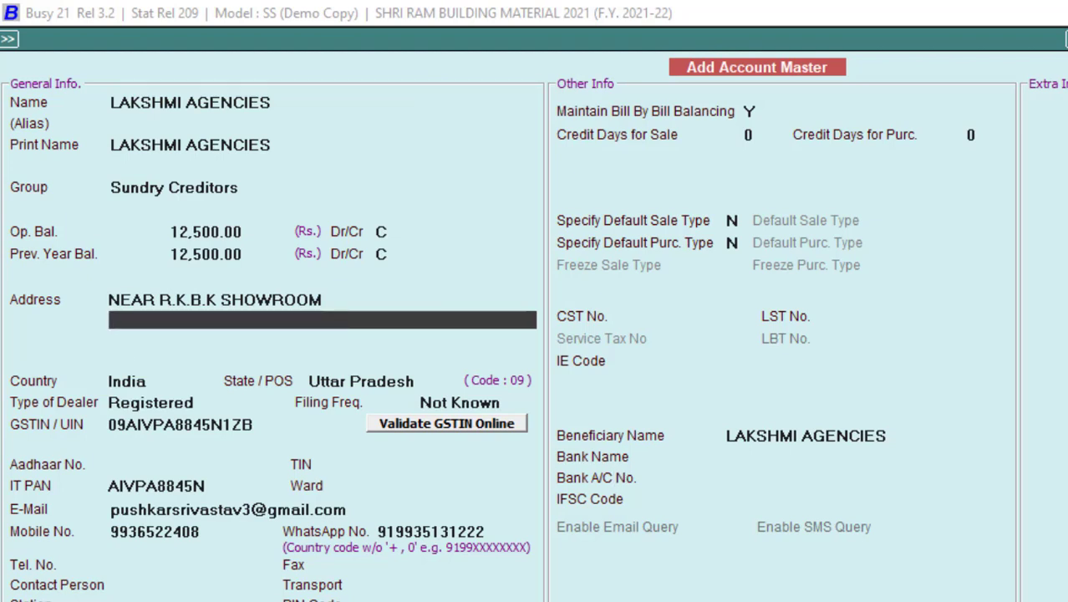
# Step: Copy MOHADDIPUR,GORAKHPUR from the invoice into the second address line
pyautogui.hotkey('alt', 'Tab')
pyautogui.moveTo(478, 234); pyautogui.dragTo(152, 235)
pyautogui.rightClick(185, 237)
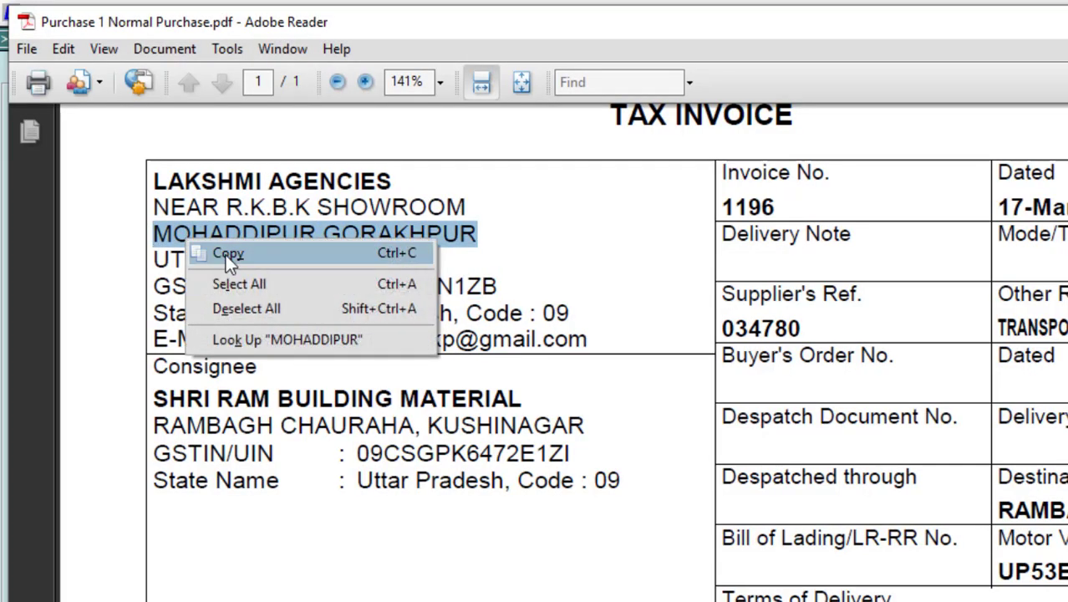
pyautogui.click(225, 254)
pyautogui.hotkey('alt', 'Tab')
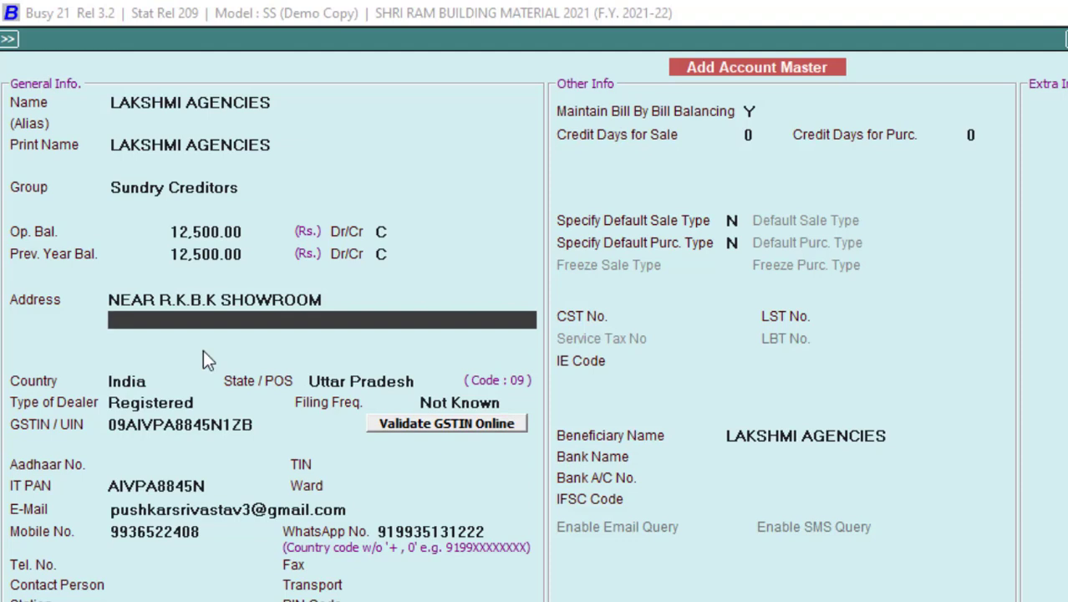
pyautogui.hotkey('ctrl', 'v')
pyautogui.press('Return')
pyautogui.press('Return')
pyautogui.press('Return')
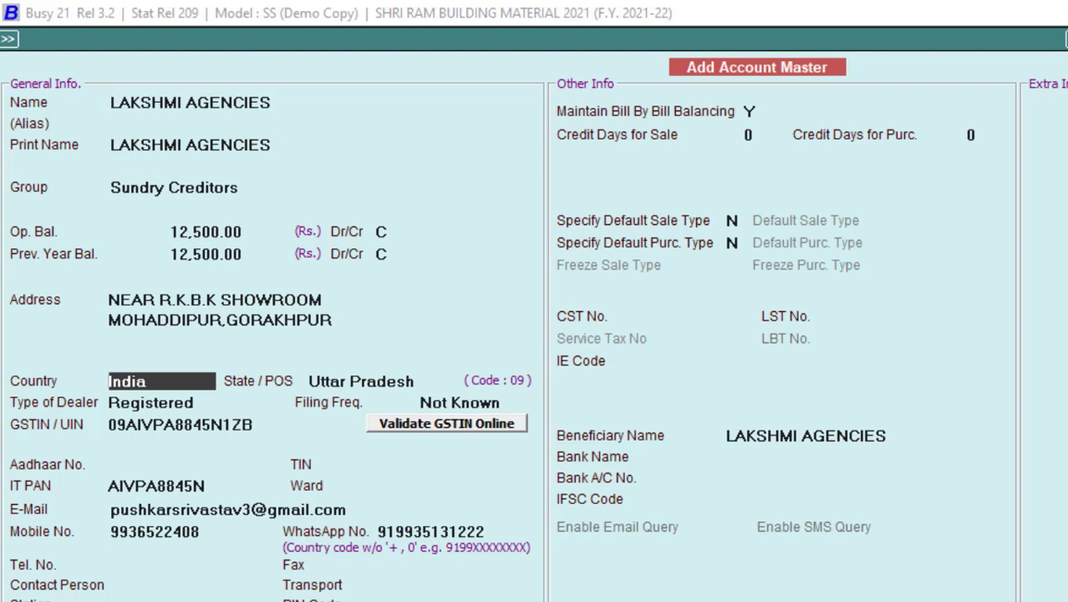
# Step: Open the bill-by-bill breakdown of the opening balance and enter bill reference 816
pyautogui.press('F2')
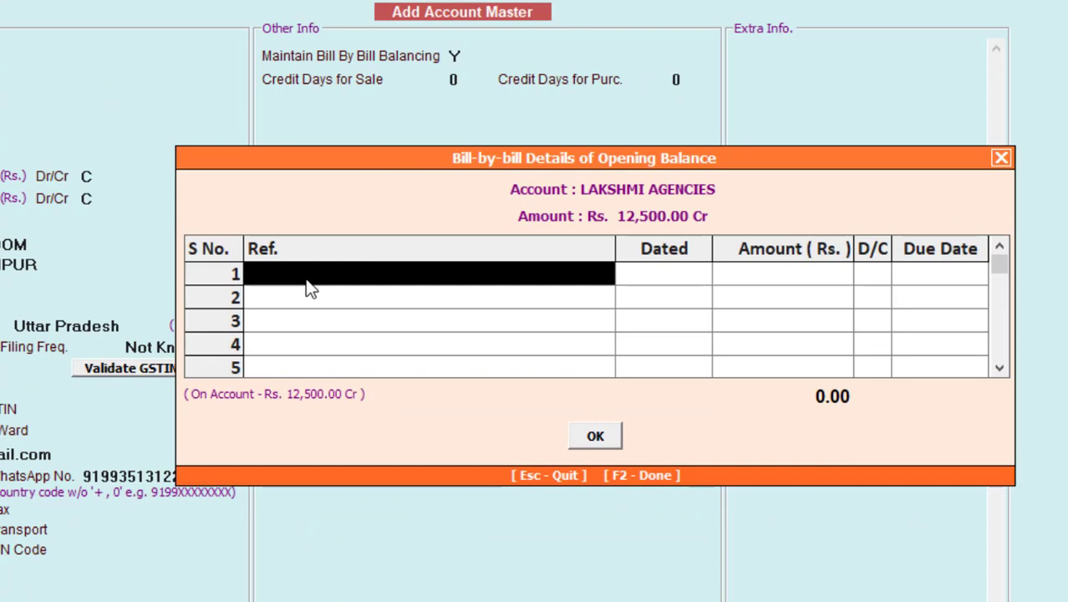
pyautogui.write('816')
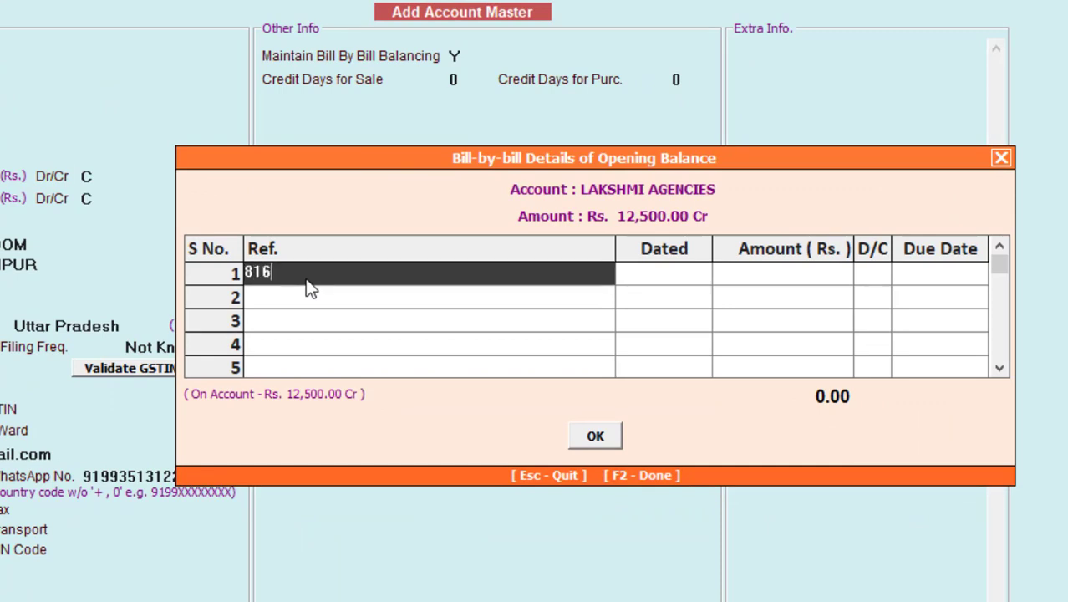
pyautogui.press('Tab')
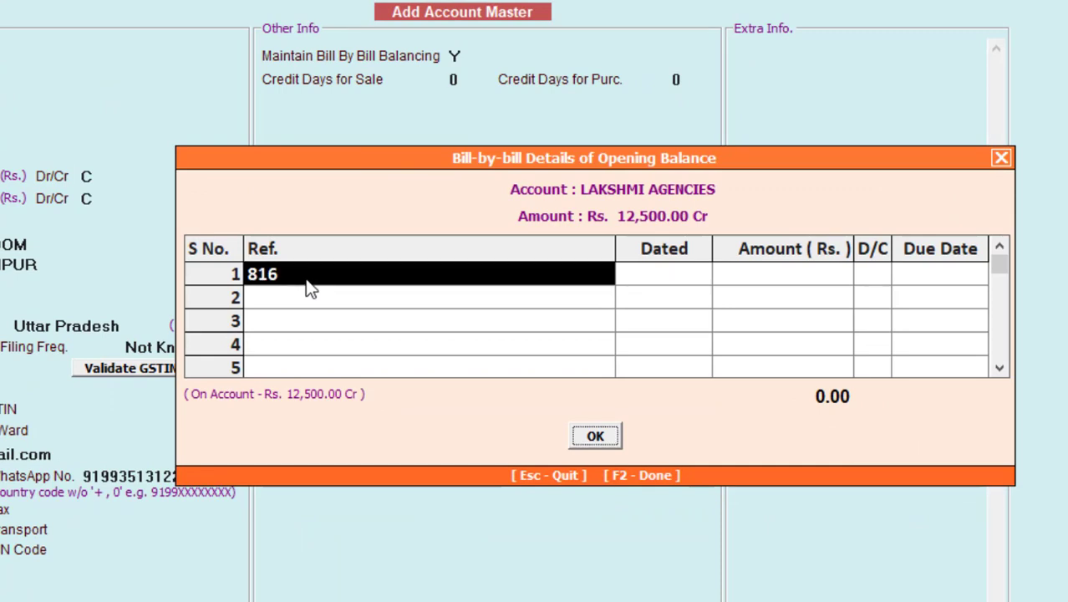
pyautogui.click(328, 279)
pyautogui.click(691, 277)
# Step: Date bill 816 as 15-03-2021, accept the 12,500.00 credit amount, and confirm the breakdown
pyautogui.write('15-03-2022')
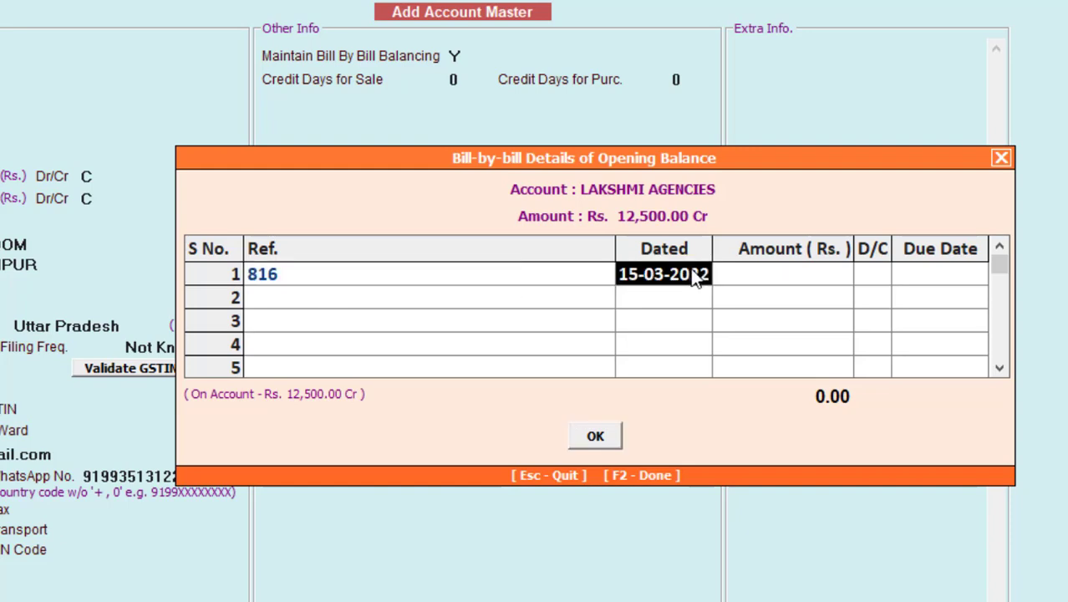
pyautogui.press('Return')
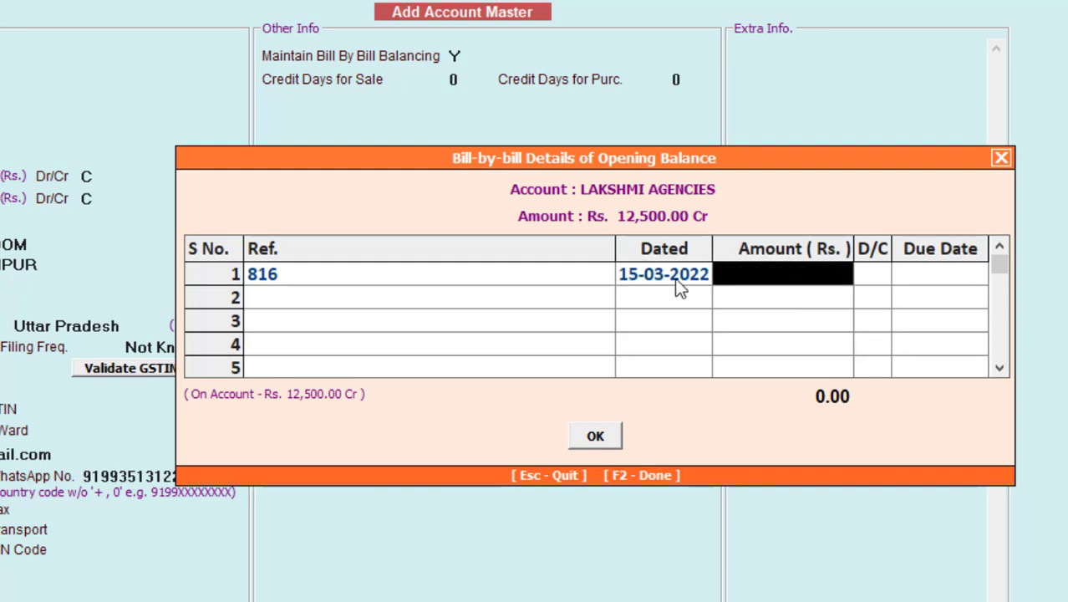
pyautogui.click(677, 279)
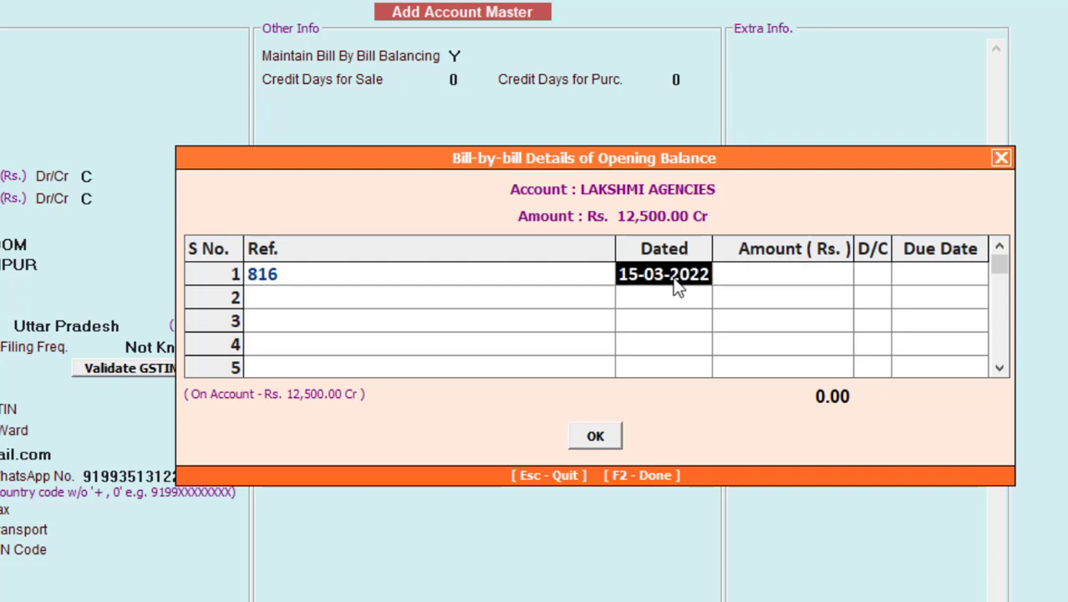
pyautogui.write('15')
pyautogui.write('-')
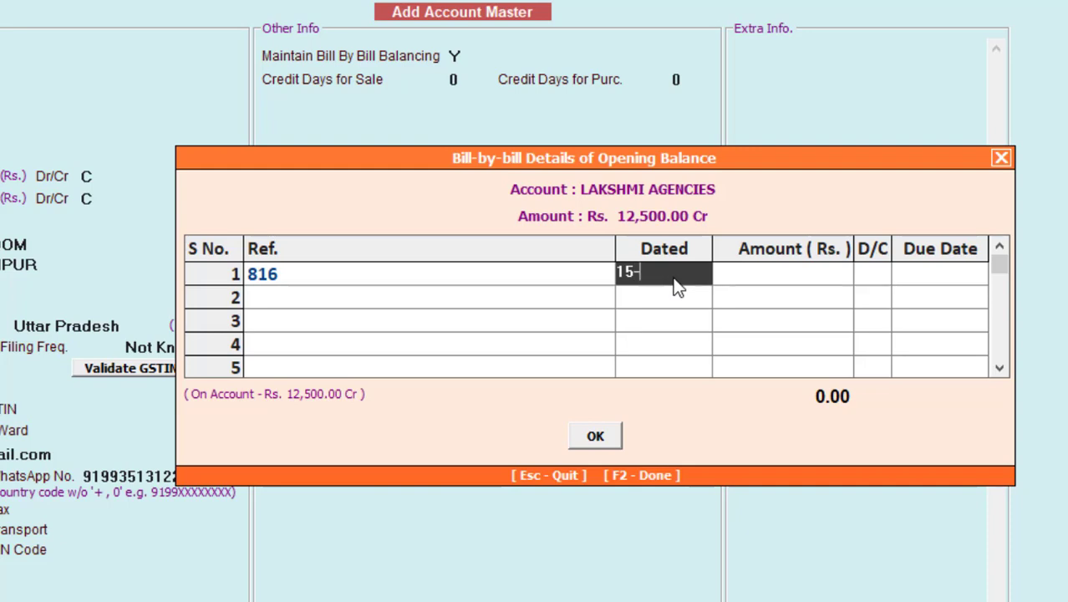
pyautogui.write('03-2021')
pyautogui.press('Return')
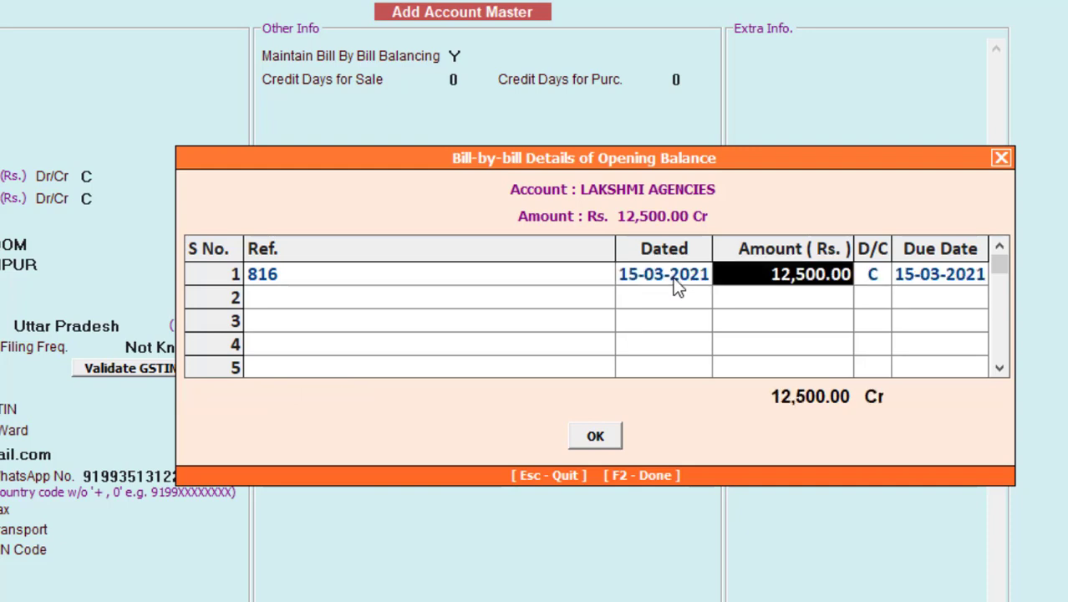
pyautogui.press('Return')
pyautogui.press('Return')
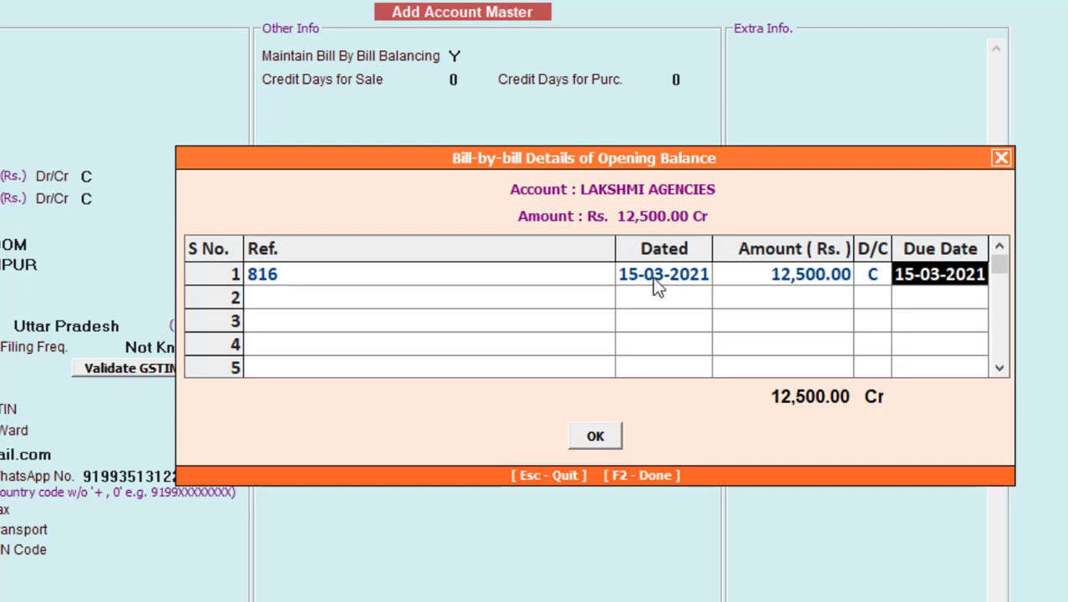
pyautogui.click(601, 434)
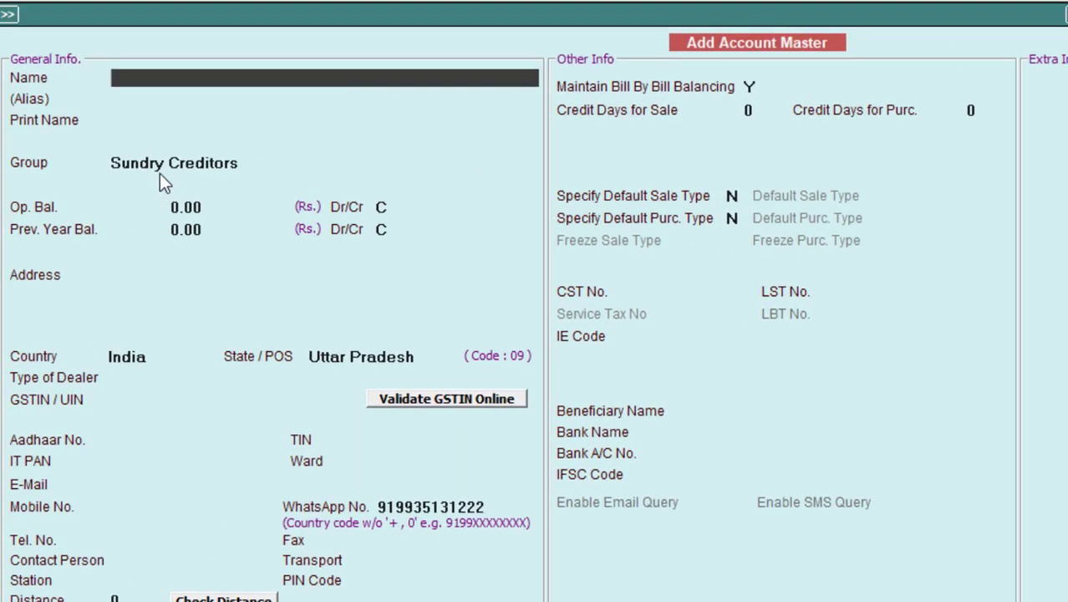
# Step: Save the LAKSHMI AGENCIES account and dismiss the blank master name warning
pyautogui.press('Return')
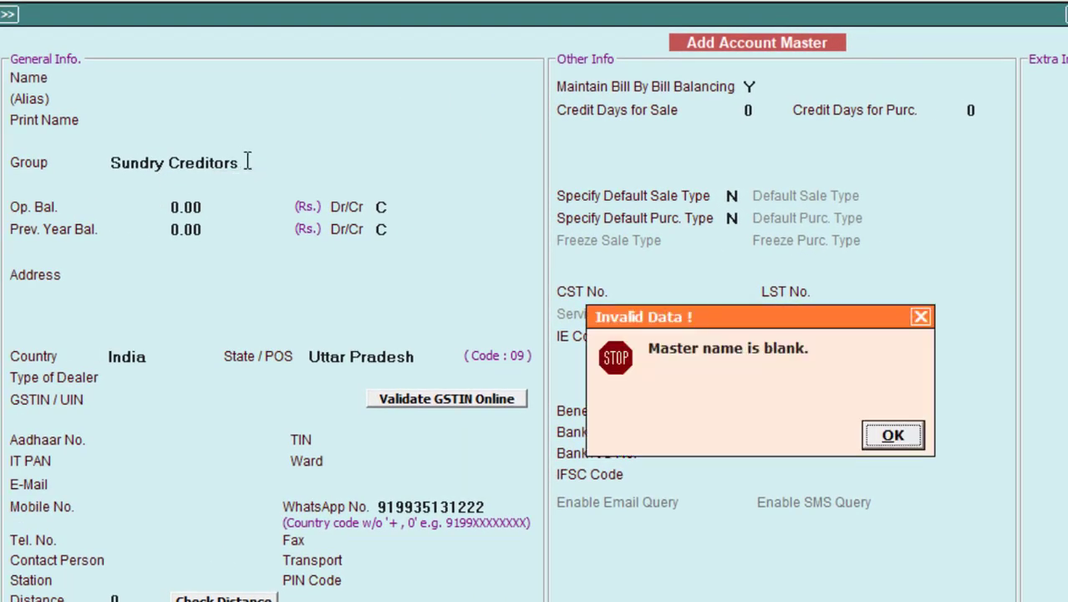
pyautogui.click(899, 436)
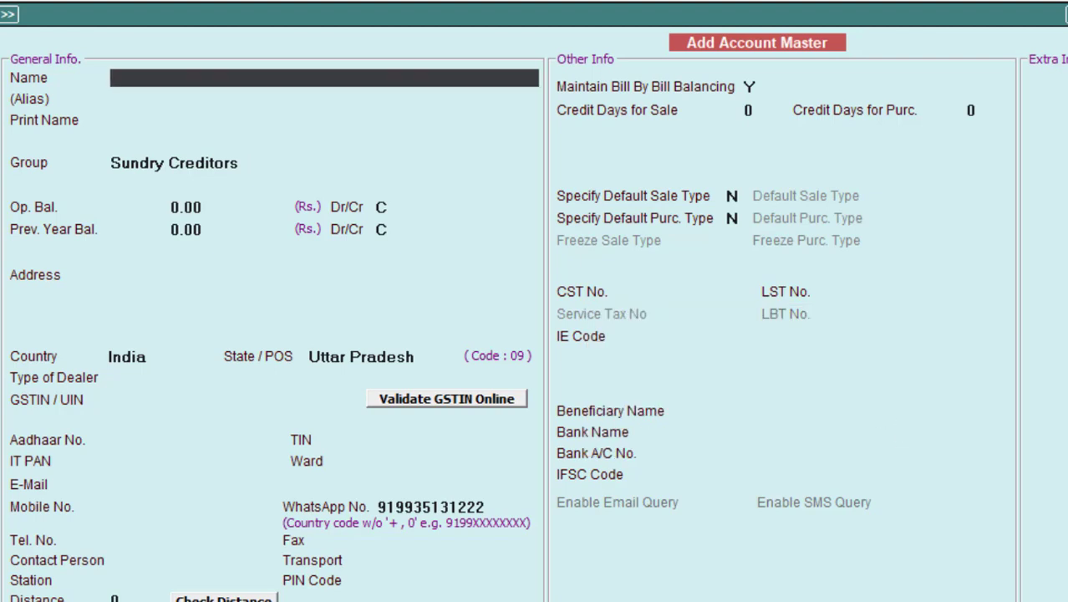
pyautogui.hotkey('alt', 'Tab')
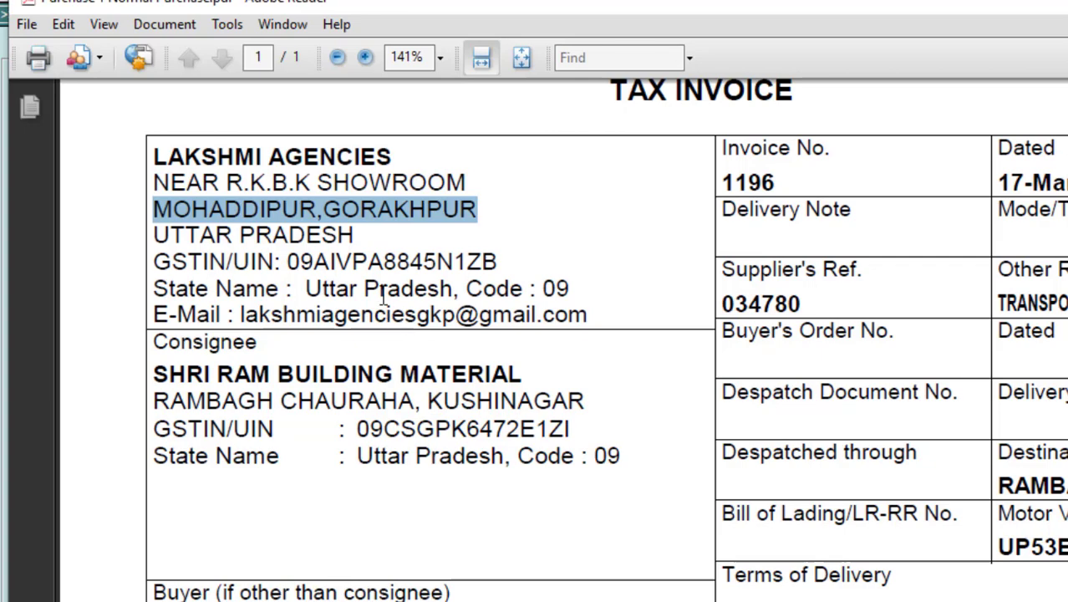
# Step: Copy 'Round Bar' from row 1 of the invoice goods table and quit Add Account Master
pyautogui.scroll(-6, 383, 296)
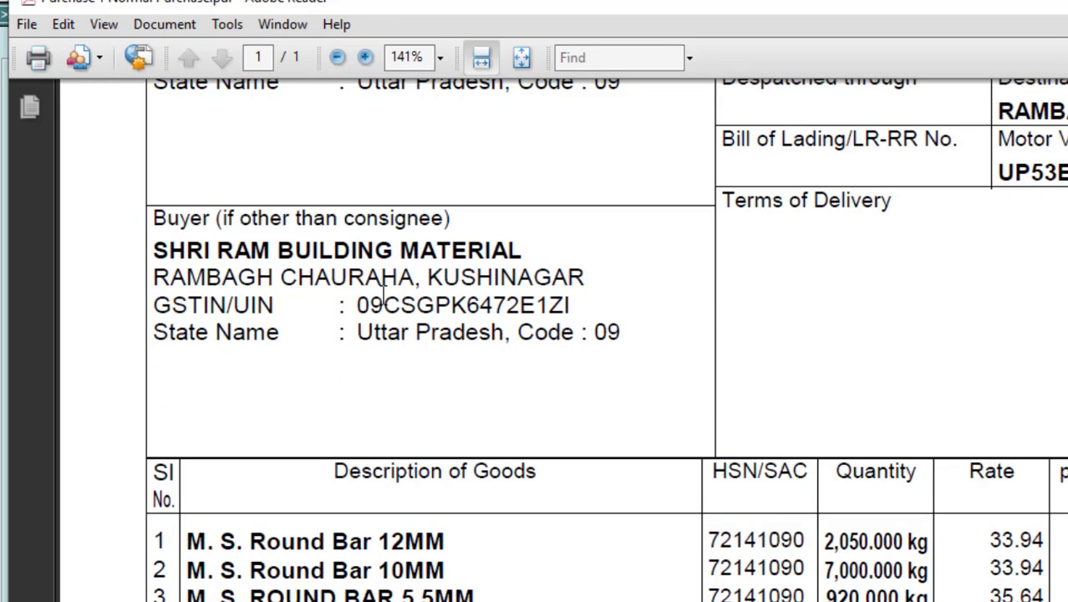
pyautogui.scroll(-1, 382, 293)
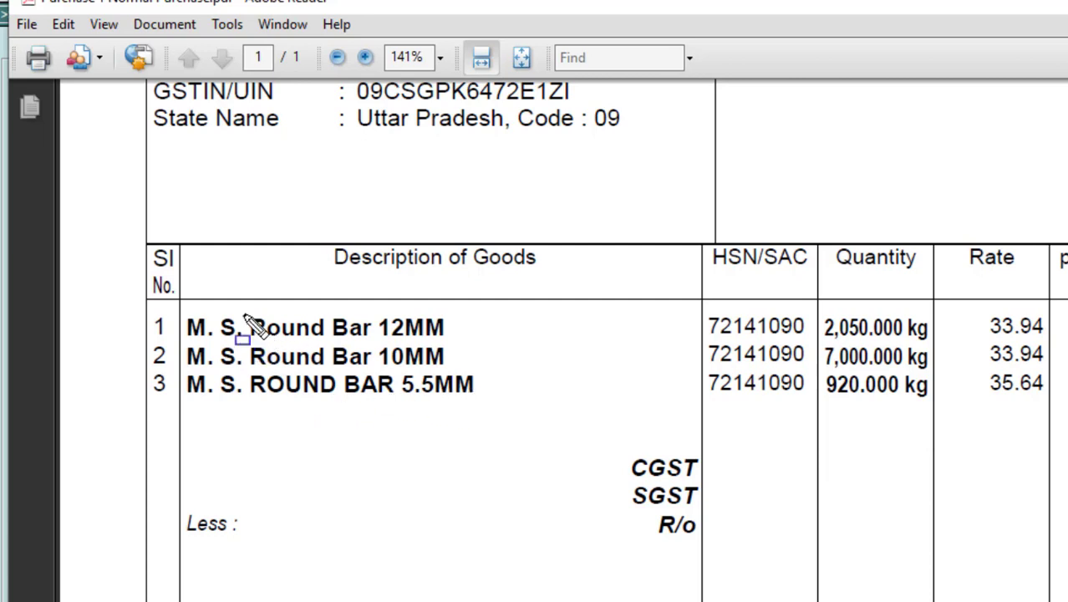
pyautogui.moveTo(242, 308); pyautogui.dragTo(403, 408)
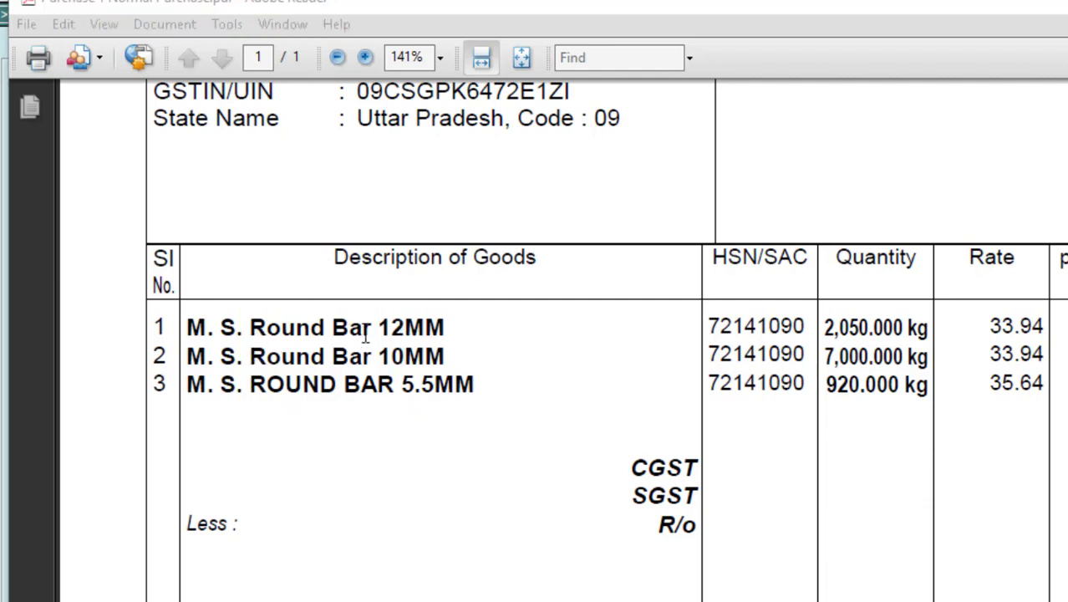
pyautogui.moveTo(355, 327); pyautogui.dragTo(281, 327)
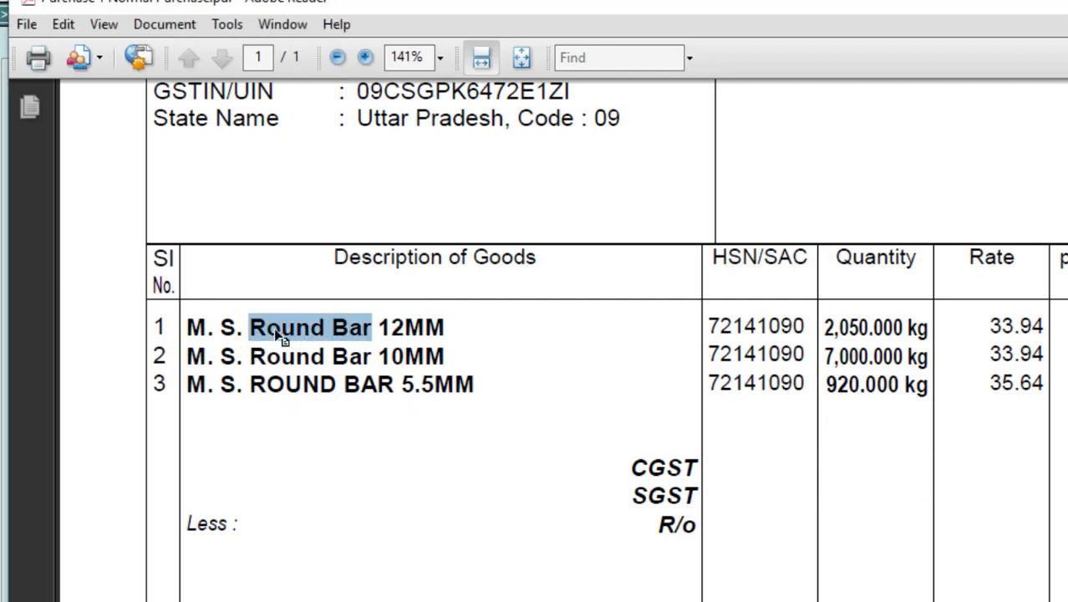
pyautogui.rightClick(272, 327)
pyautogui.click(298, 342)
pyautogui.hotkey('alt', 'Tab')
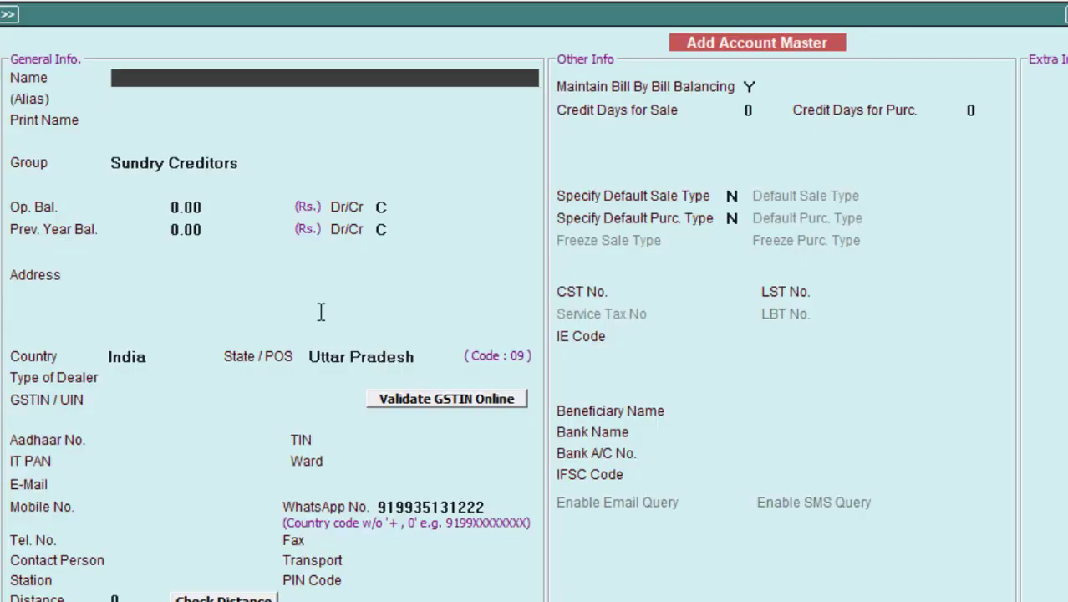
pyautogui.press('Escape')
pyautogui.press('Escape')
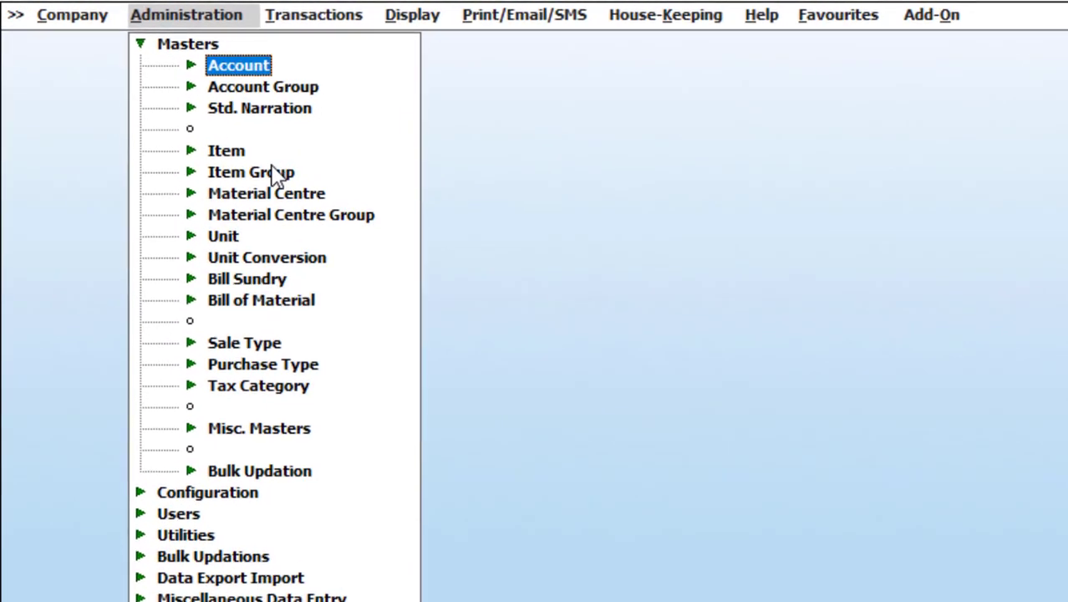
# Step: Add a new item group named Round Bar with no alias
pyautogui.click(272, 171)
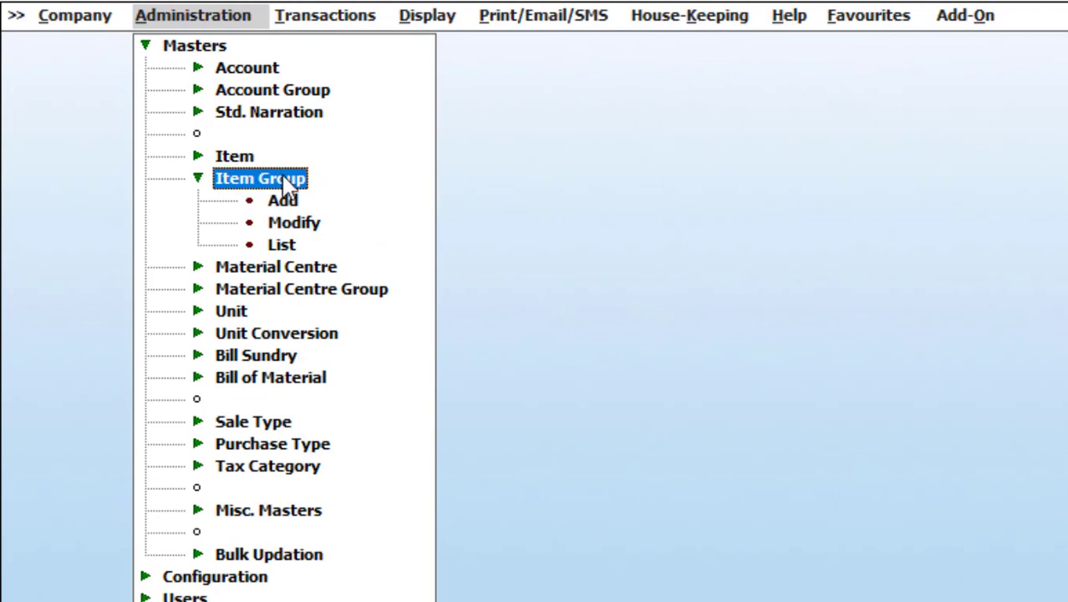
pyautogui.click(283, 203)
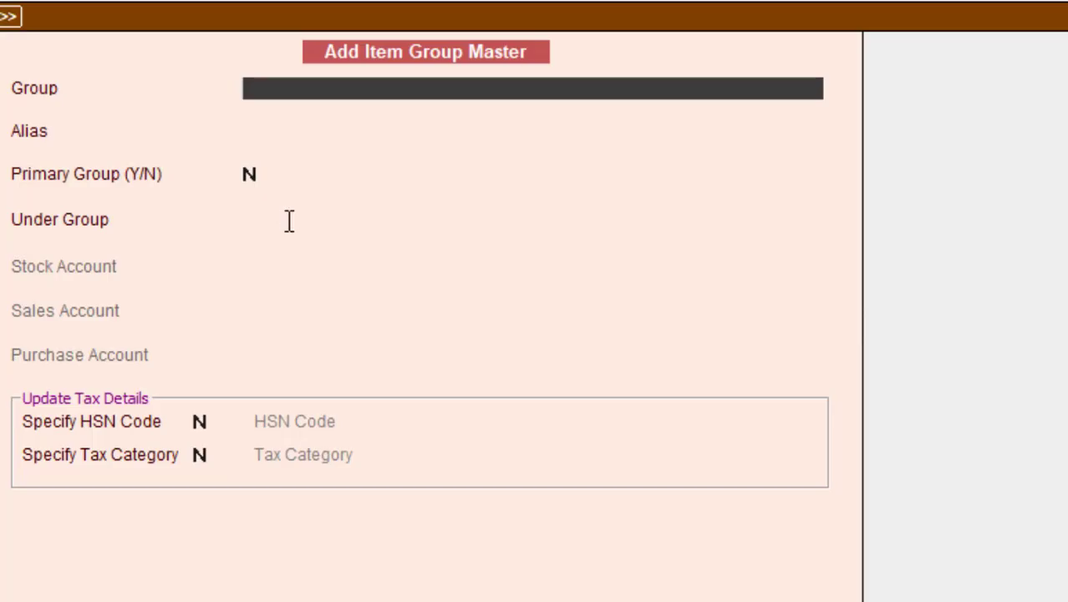
pyautogui.press('F9')
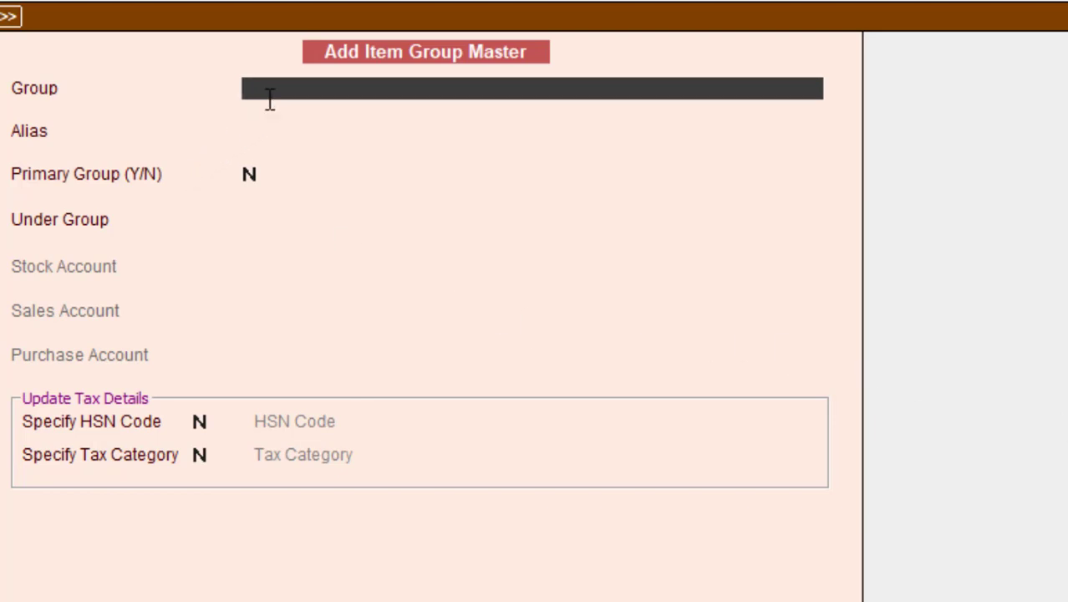
pyautogui.write('Rca')
pyautogui.write('und')
pyautogui.press('BackSpace')
pyautogui.press('BackSpace')
pyautogui.press('BackSpace')
pyautogui.press('BackSpace')
pyautogui.write('und Bar')
pyautogui.press('Return')
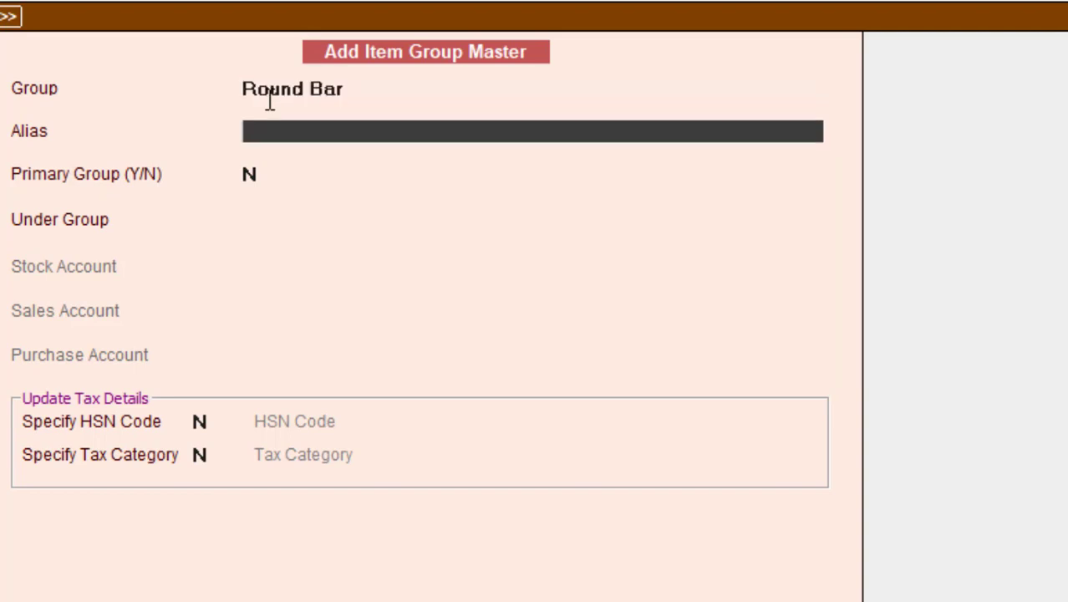
pyautogui.press('Return')
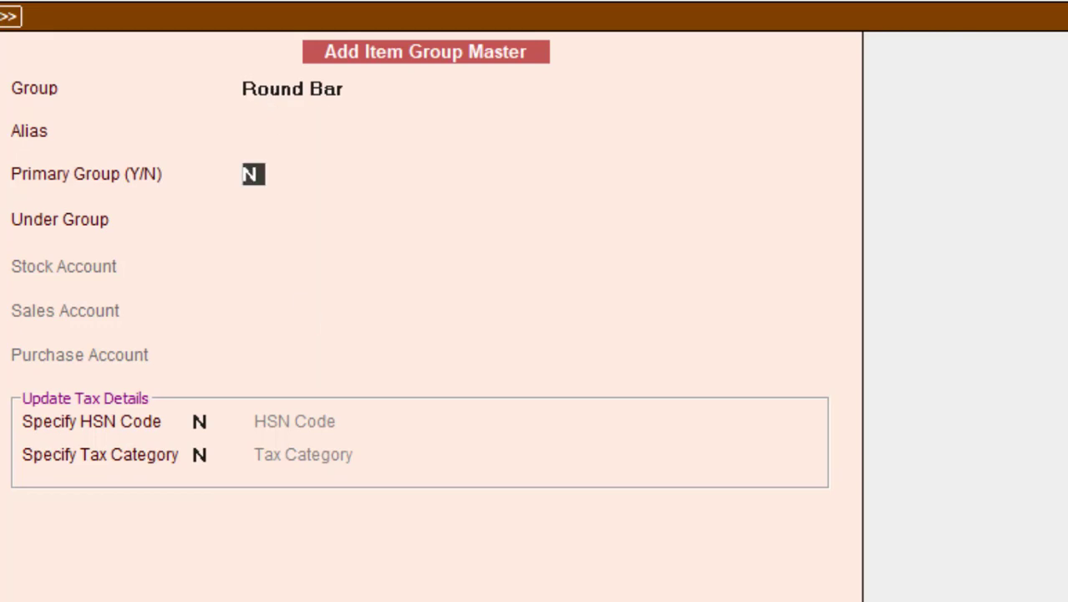
# Step: Mark Round Bar as a primary group and set Specify HSN Code to Y
pyautogui.hotkey('alt', 'Tab')
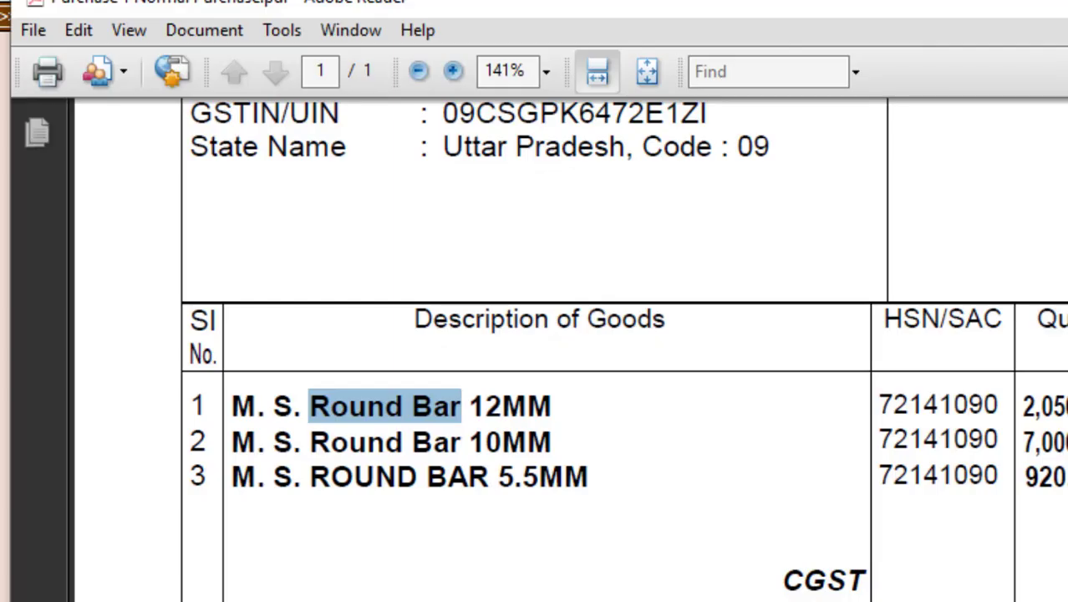
pyautogui.scroll(-2, 596, 560)
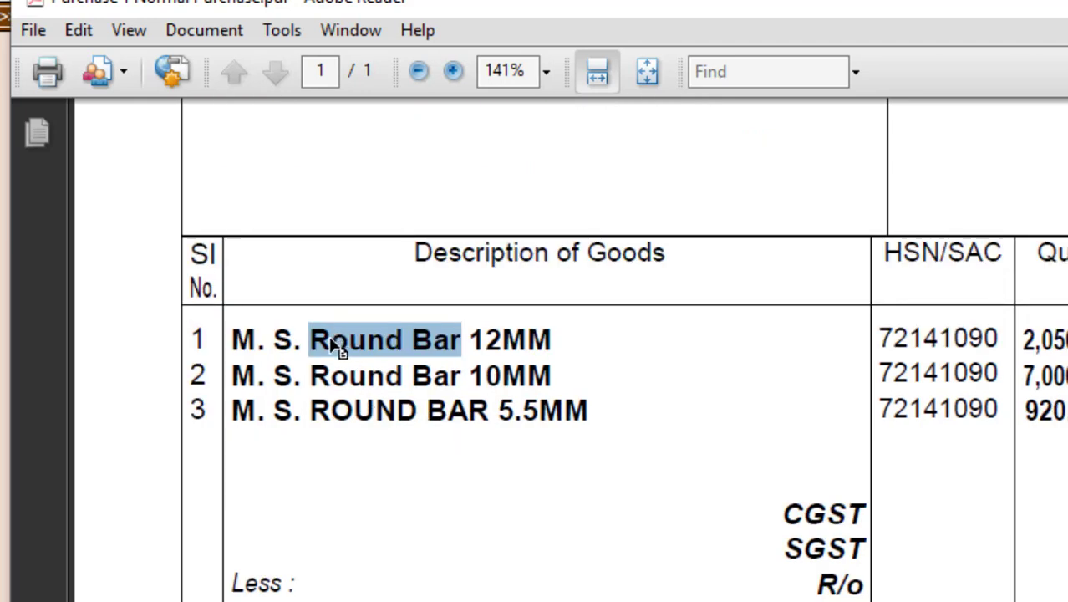
pyautogui.click(473, 340)
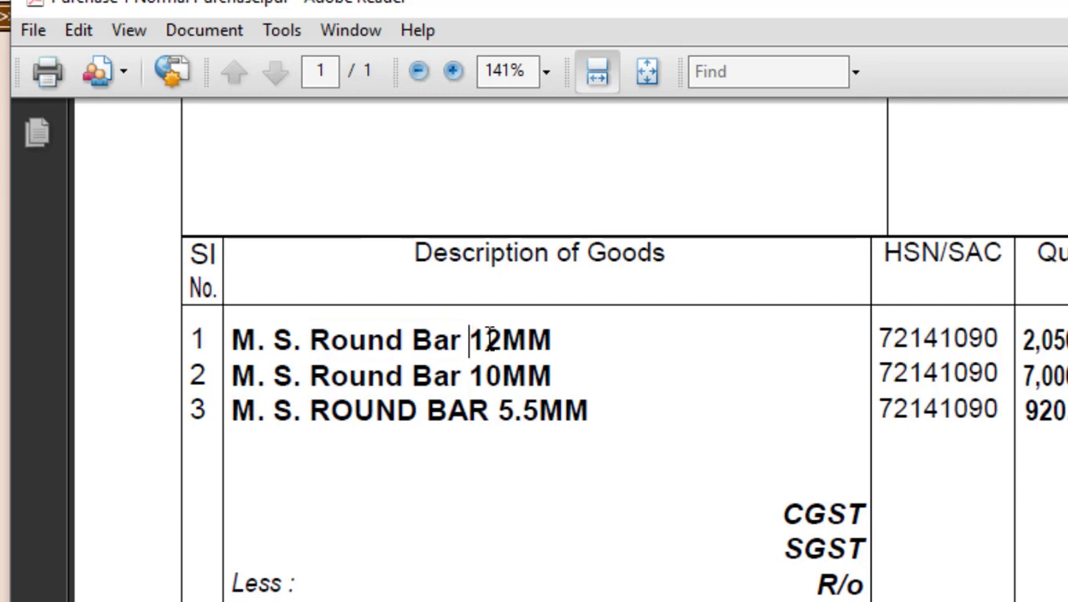
pyautogui.doubleClick(489, 339)
pyautogui.moveTo(476, 375); pyautogui.dragTo(553, 374)
pyautogui.moveTo(500, 412); pyautogui.dragTo(595, 415)
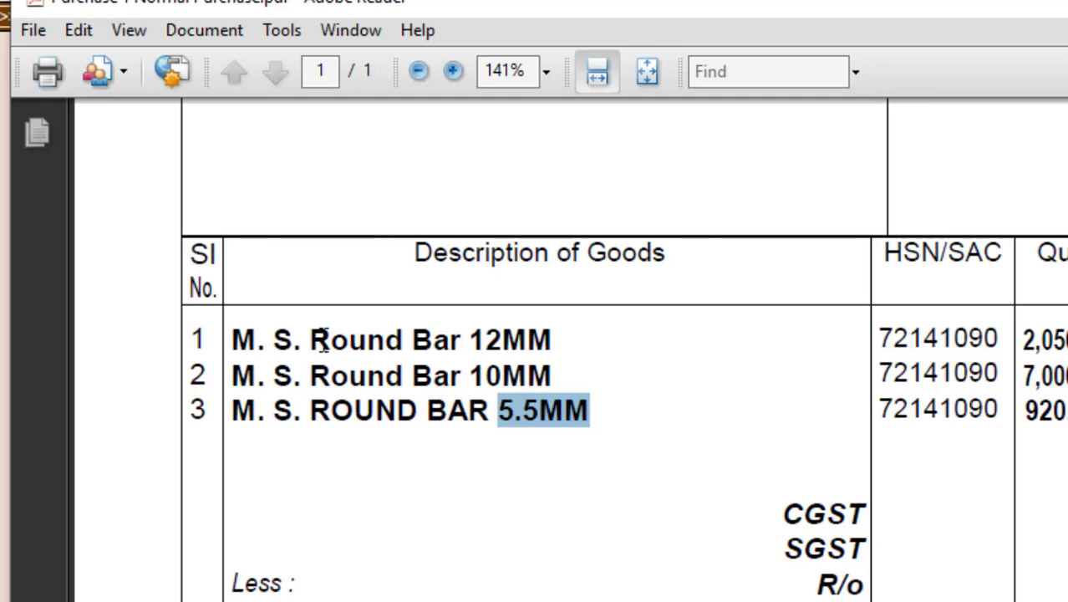
pyautogui.moveTo(310, 338); pyautogui.dragTo(442, 330)
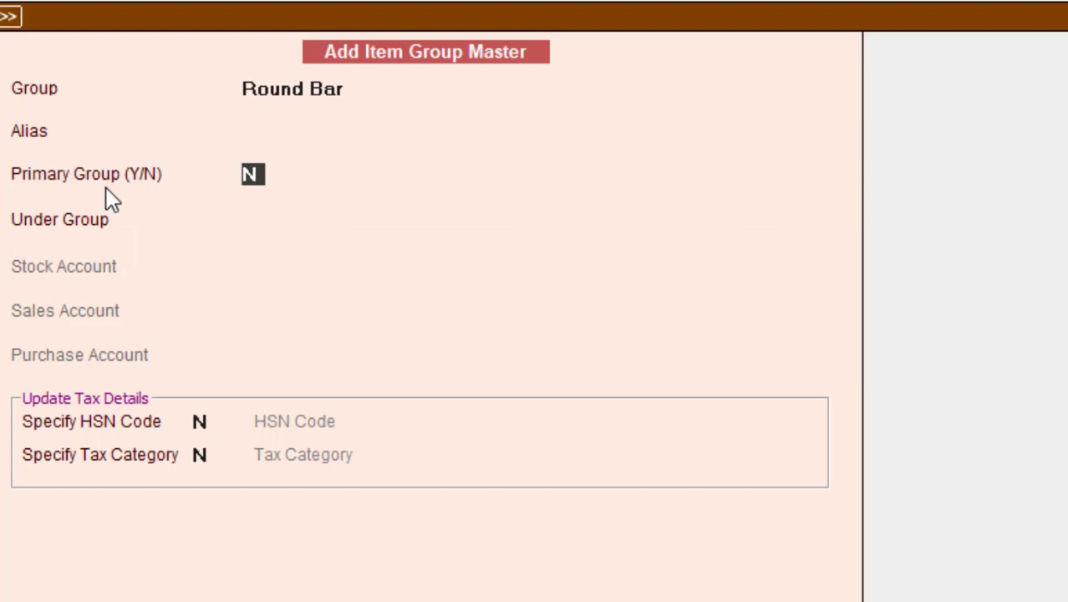
pyautogui.write('Y')
pyautogui.press('Return')
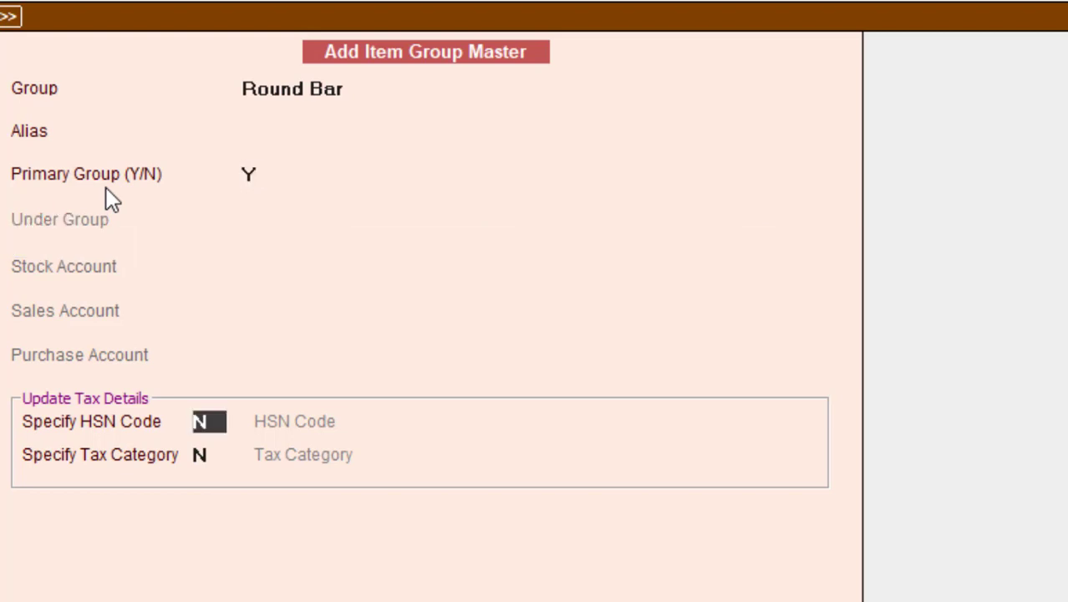
pyautogui.write('Y')
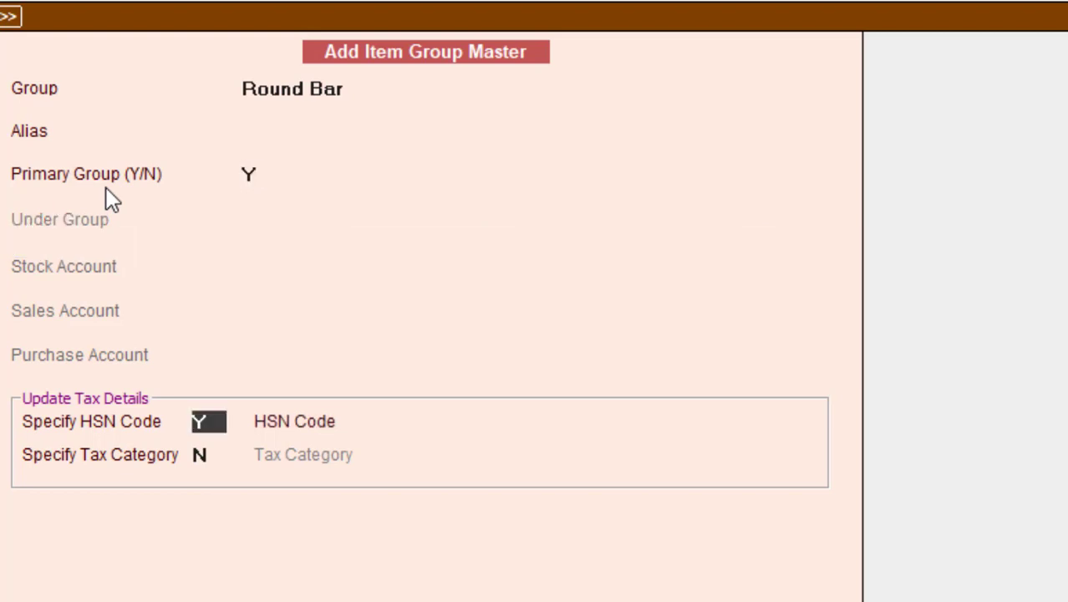
pyautogui.press('Return')
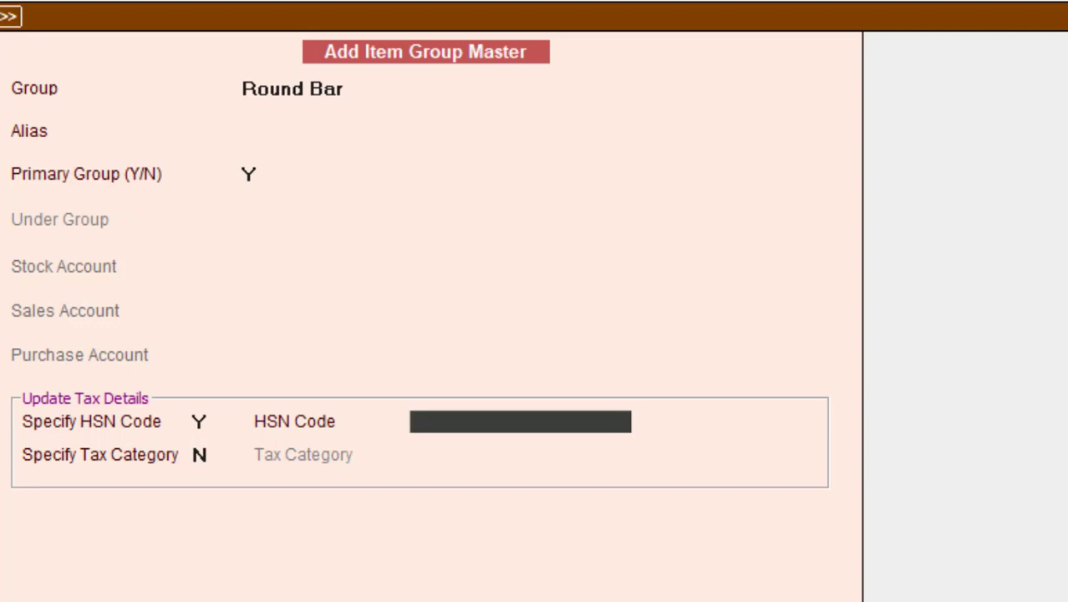
# Step: Copy HSN code 72141090 from the invoice into the group's HSN field
pyautogui.hotkey('alt', 'Tab')
pyautogui.moveTo(1000, 336); pyautogui.dragTo(878, 338)
pyautogui.rightClick(917, 347)
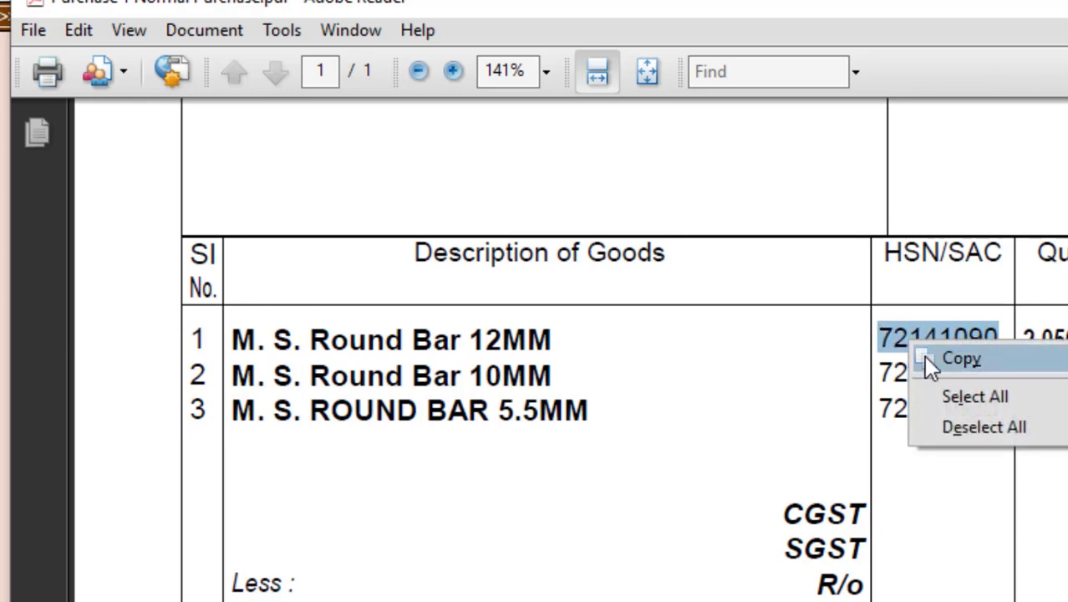
pyautogui.click(961, 357)
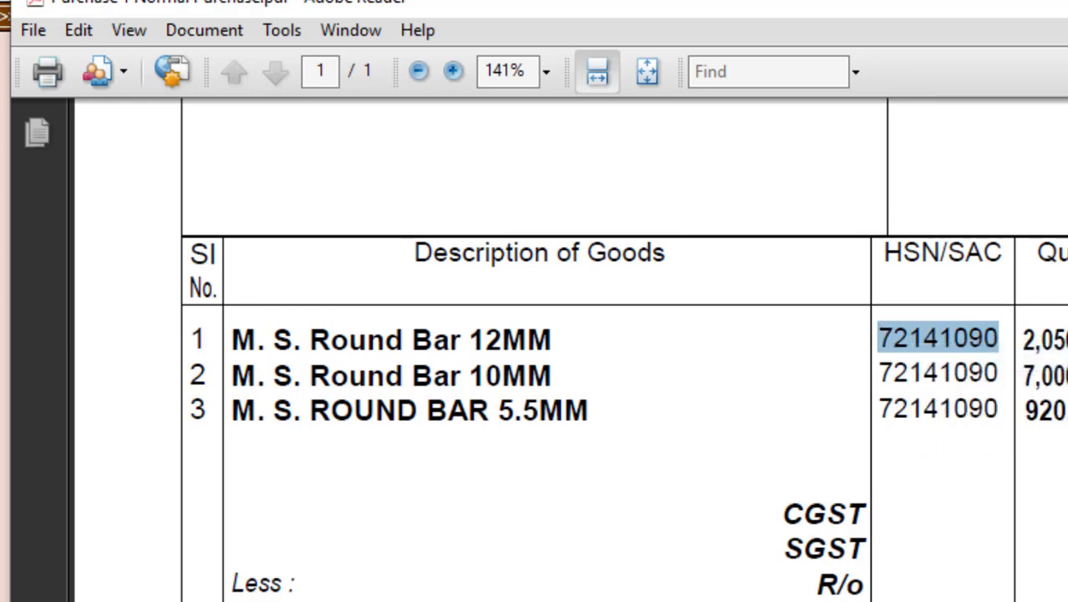
pyautogui.hotkey('alt', 'Tab')
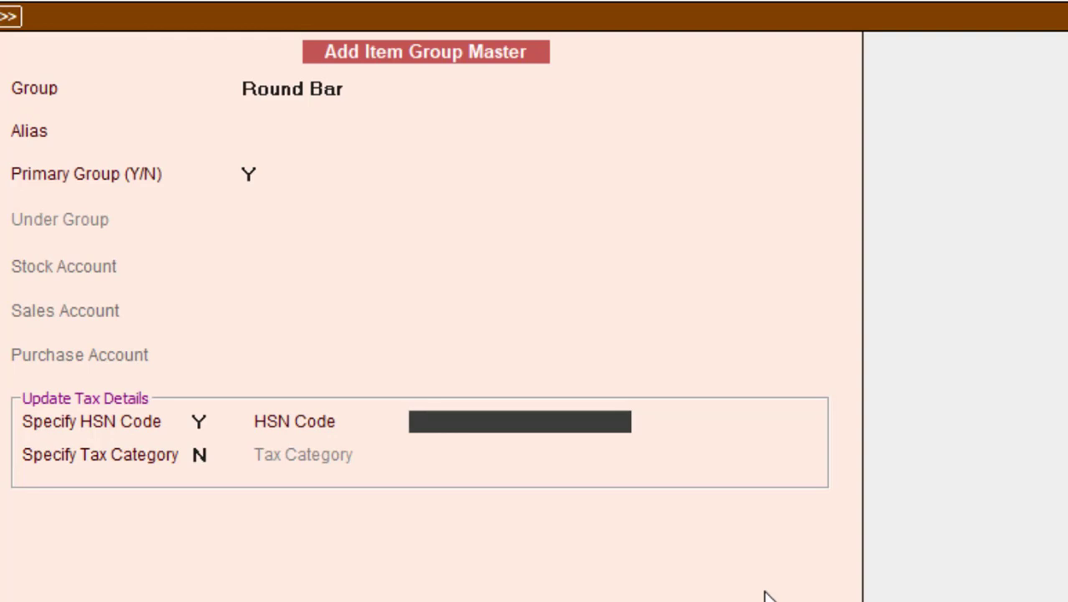
pyautogui.hotkey('ctrl', 'alt', 'v')
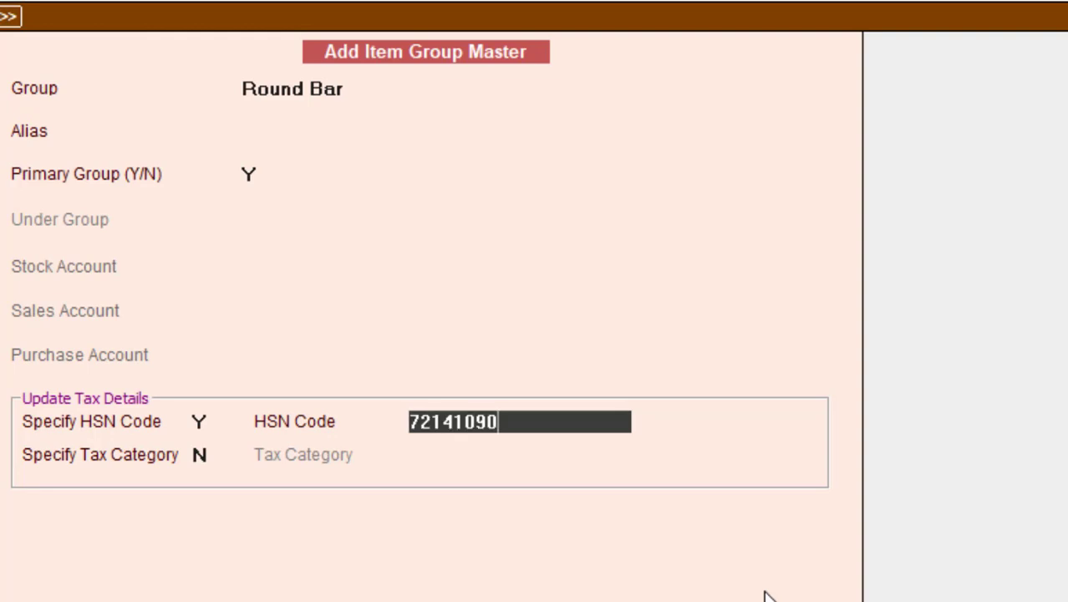
pyautogui.press('Return')
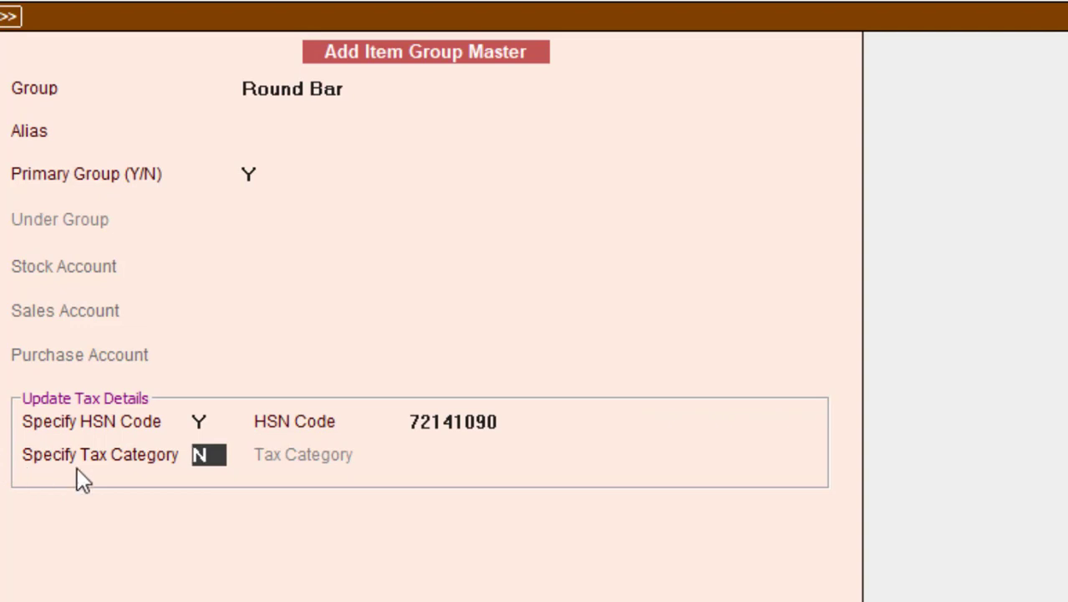
# Step: Give Round Bar tax category GST 18%, matching the invoice's 9% + 9% rates, and save it
pyautogui.write('Y')
pyautogui.press('Return')
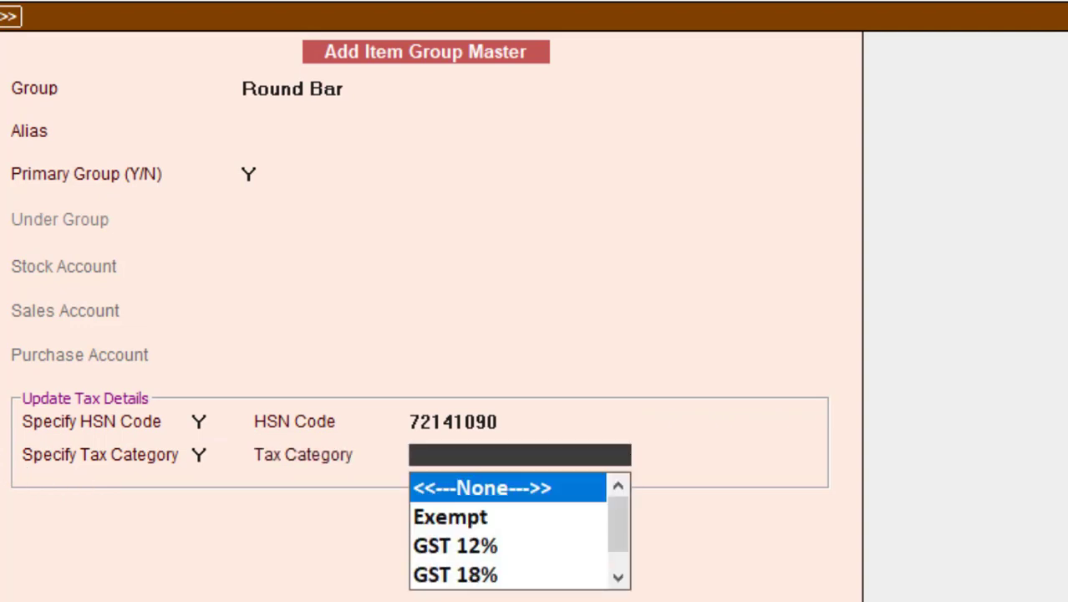
pyautogui.hotkey('alt', 'Tab')
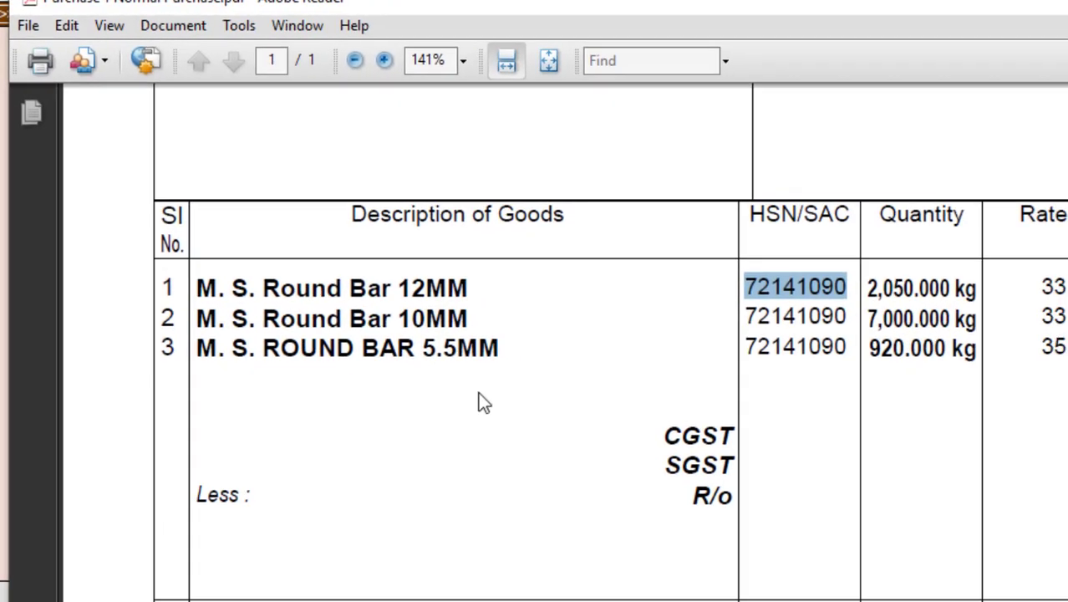
pyautogui.scroll(-5, 568, 475)
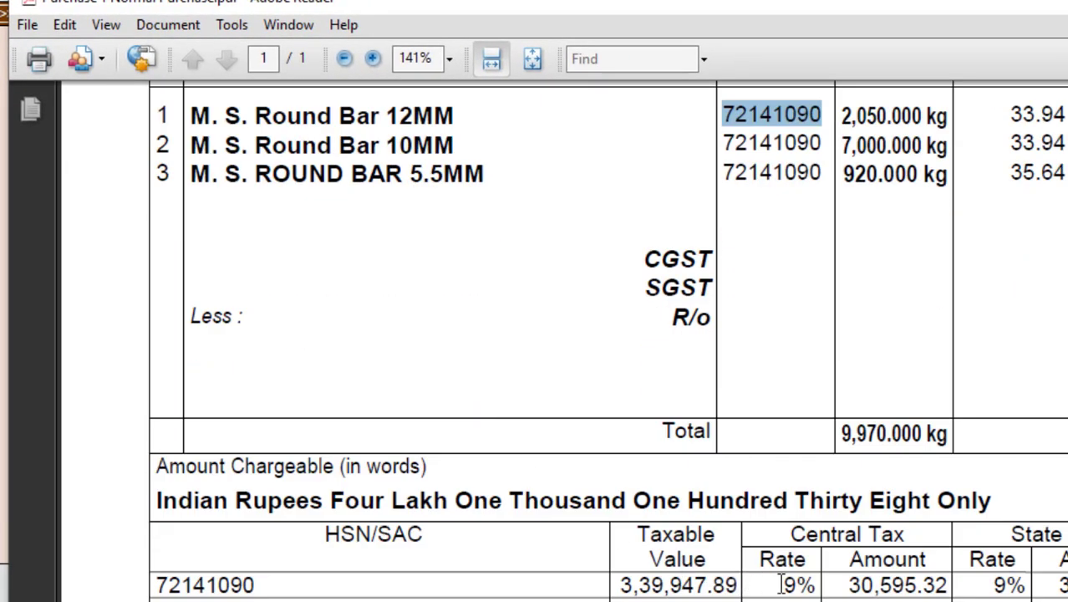
pyautogui.moveTo(782, 585); pyautogui.dragTo(814, 584)
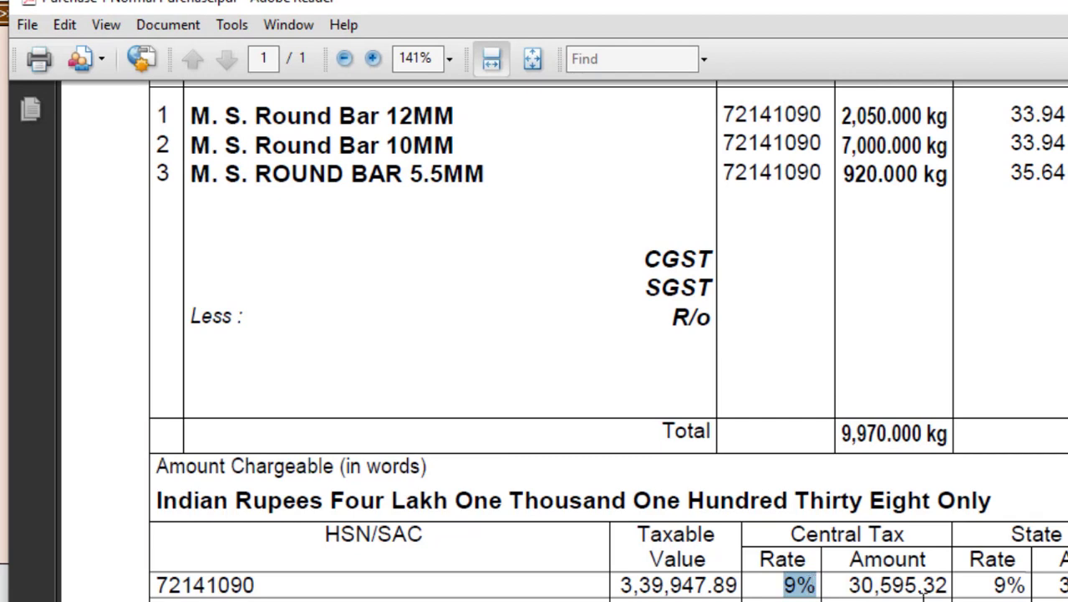
pyautogui.click(996, 588)
pyautogui.moveTo(997, 587); pyautogui.dragTo(1030, 585)
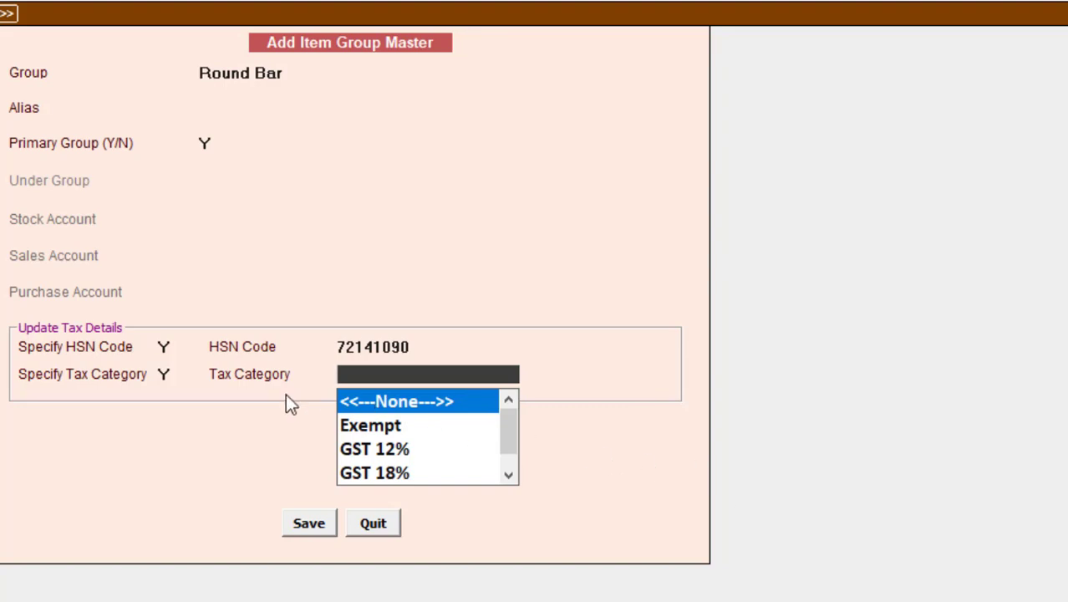
pyautogui.write('18')
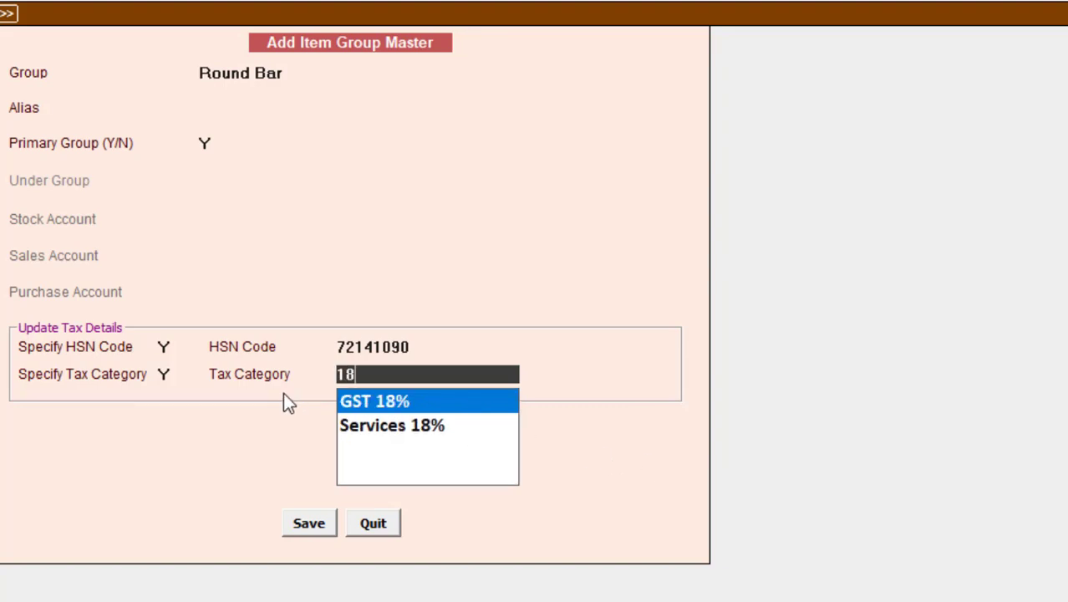
pyautogui.press('Return')
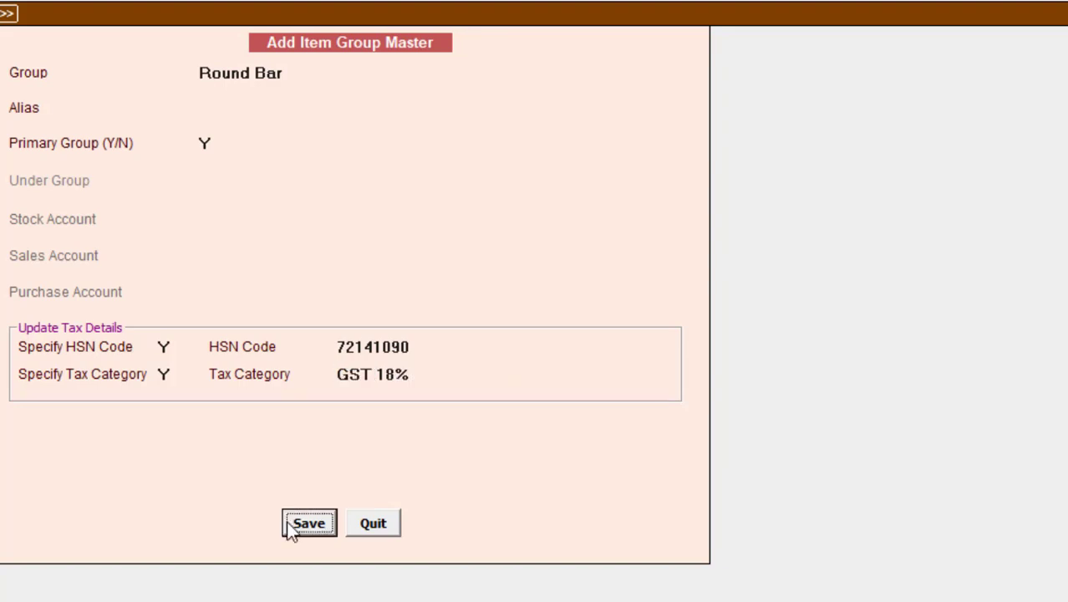
pyautogui.click(293, 526)
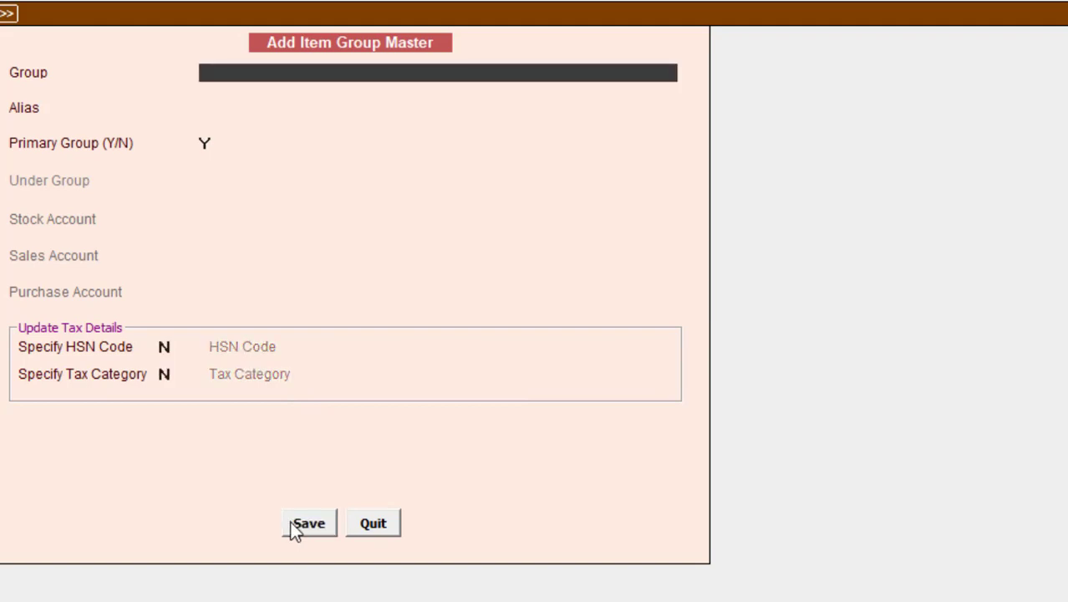
# Step: Start a new item named M. S. Round Bar 12MM, copied from the invoice
pyautogui.press('Escape')
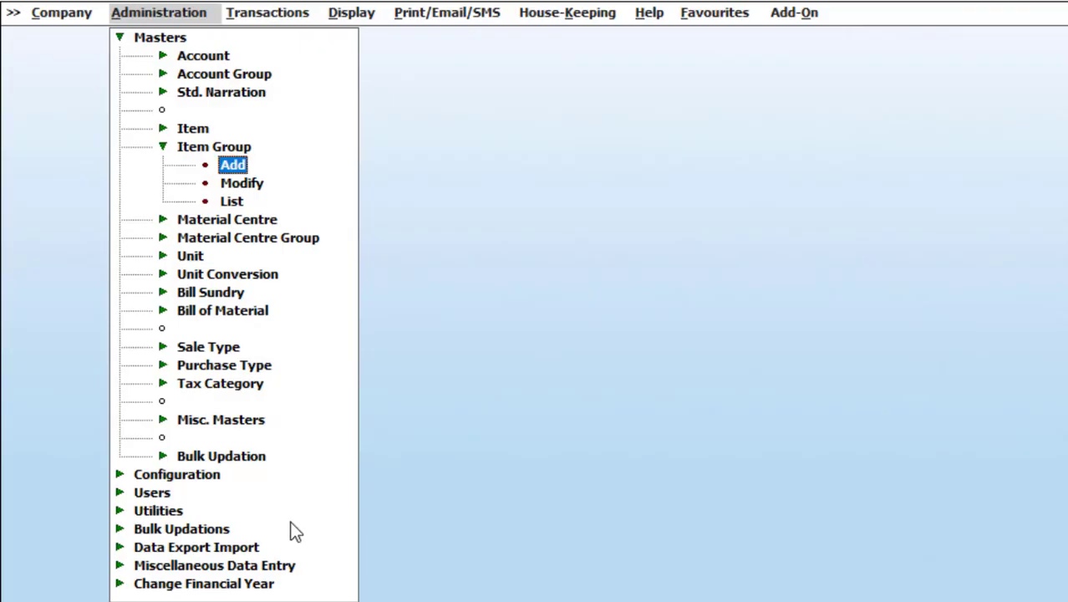
pyautogui.press('Escape')
pyautogui.click(199, 131)
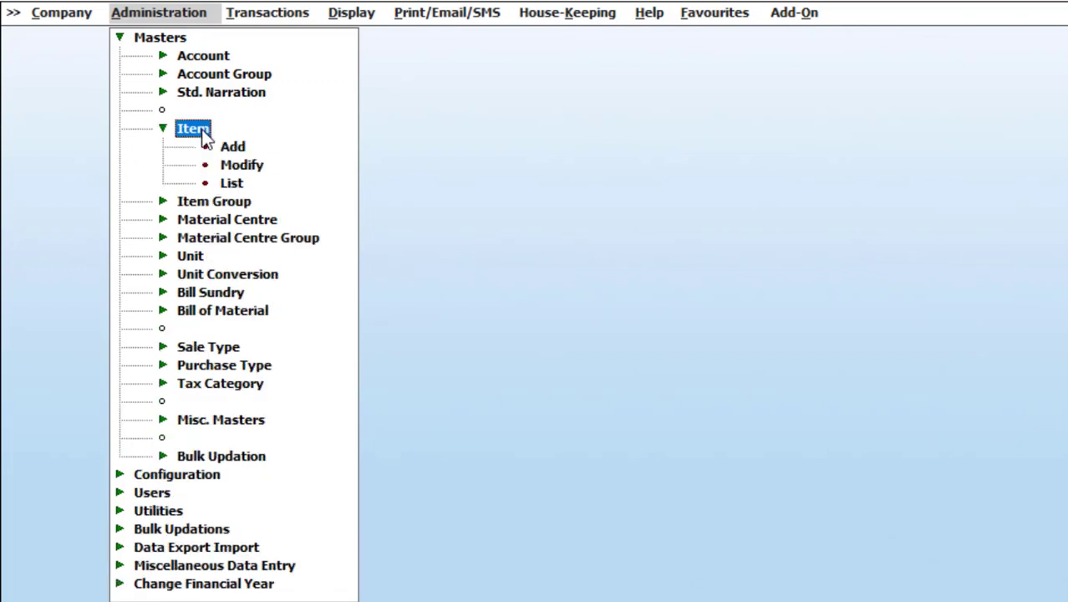
pyautogui.click(231, 146)
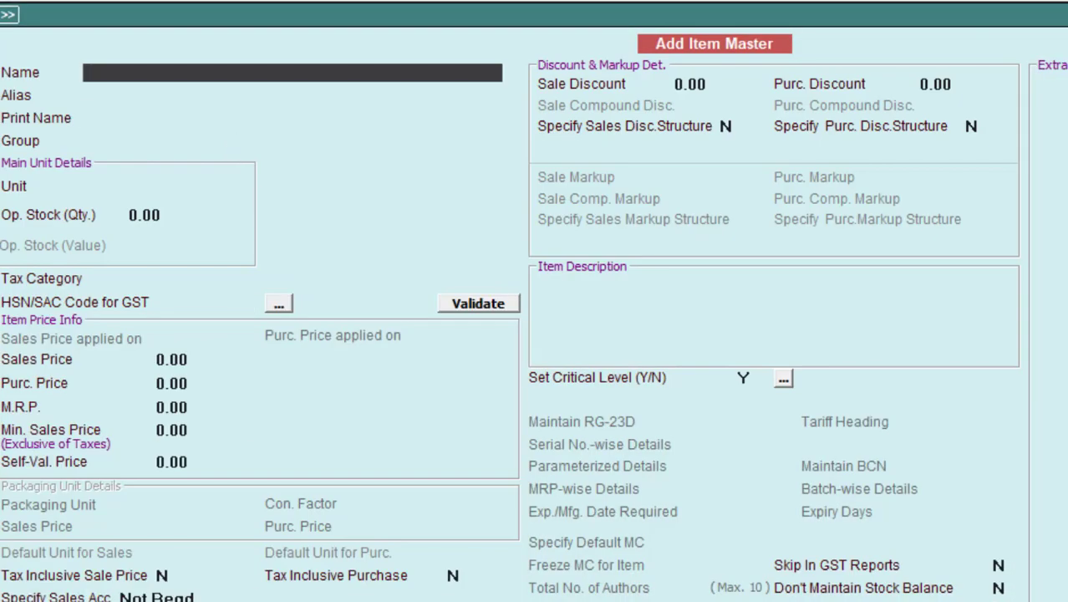
pyautogui.hotkey('alt', 'Tab')
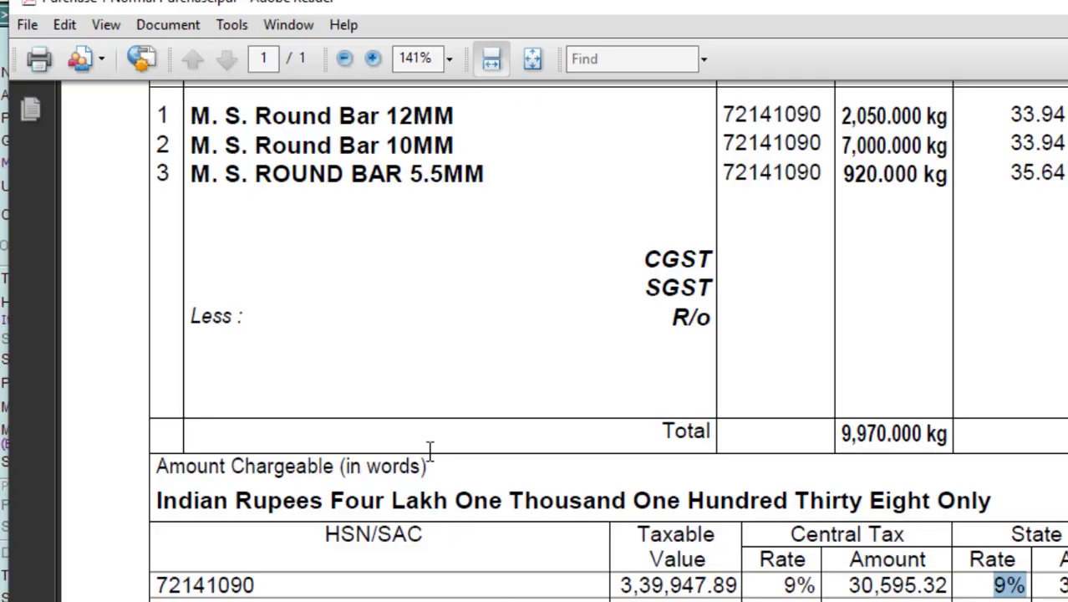
pyautogui.scroll(5, 415, 432)
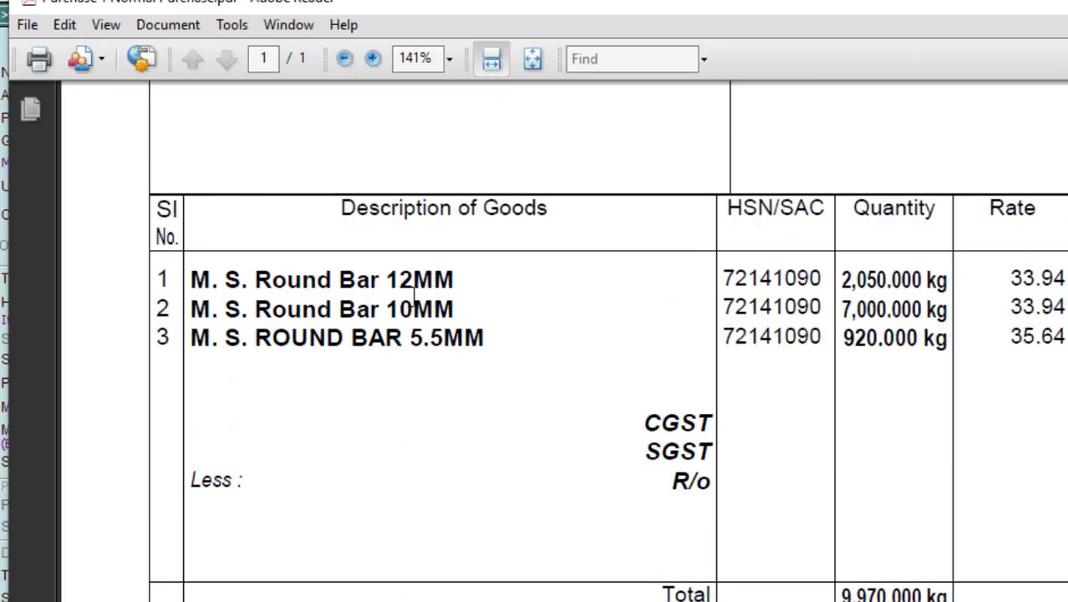
pyautogui.moveTo(456, 278); pyautogui.dragTo(206, 278)
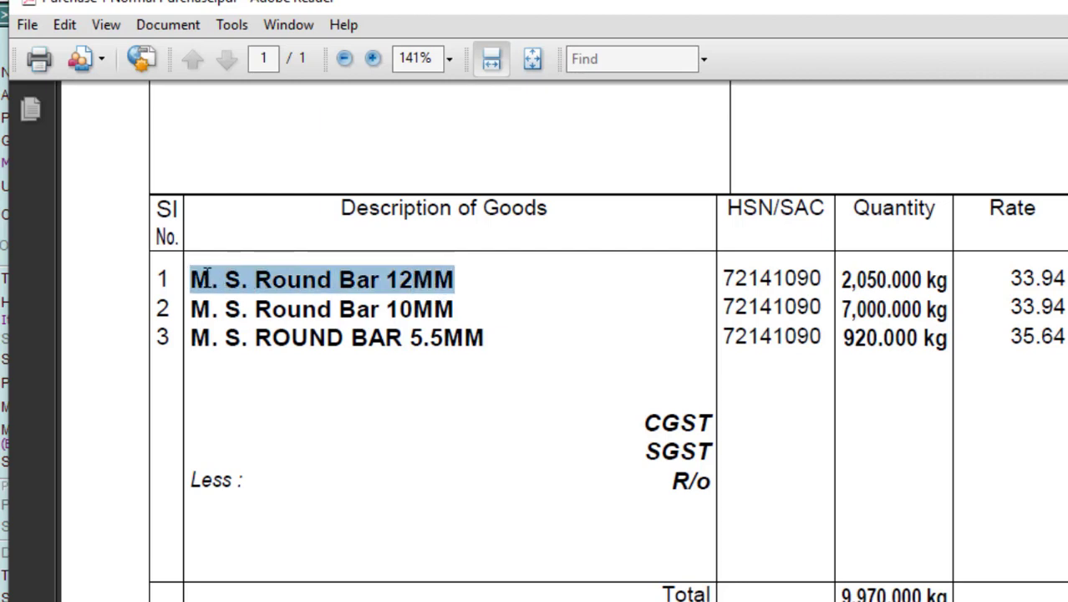
pyautogui.click(501, 599)
pyautogui.hotkey('ctrl', 'v')
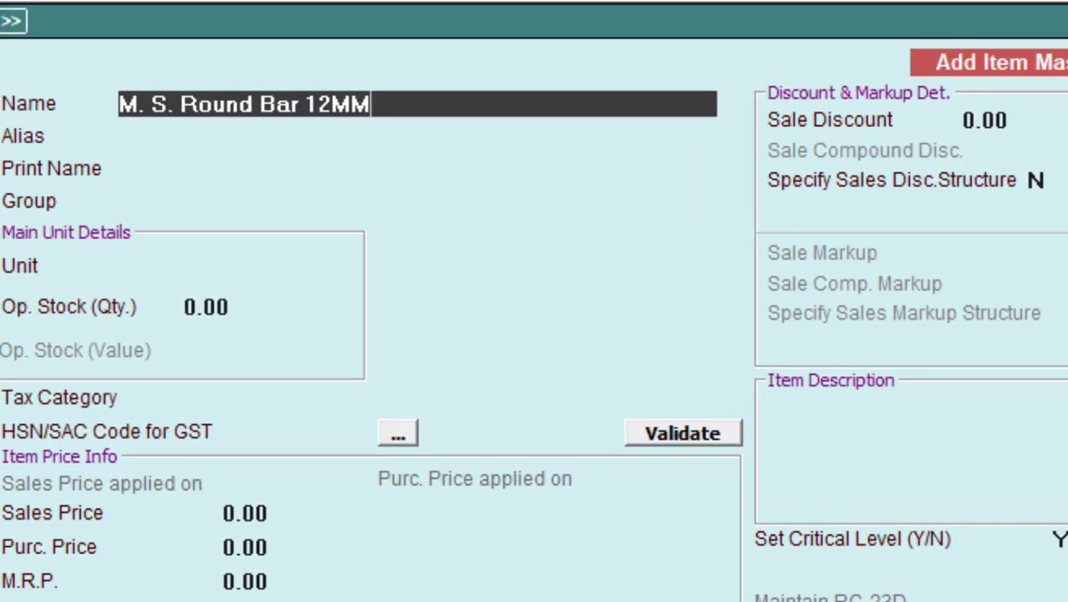
pyautogui.press('Return')
pyautogui.press('Return')
pyautogui.press('Return')
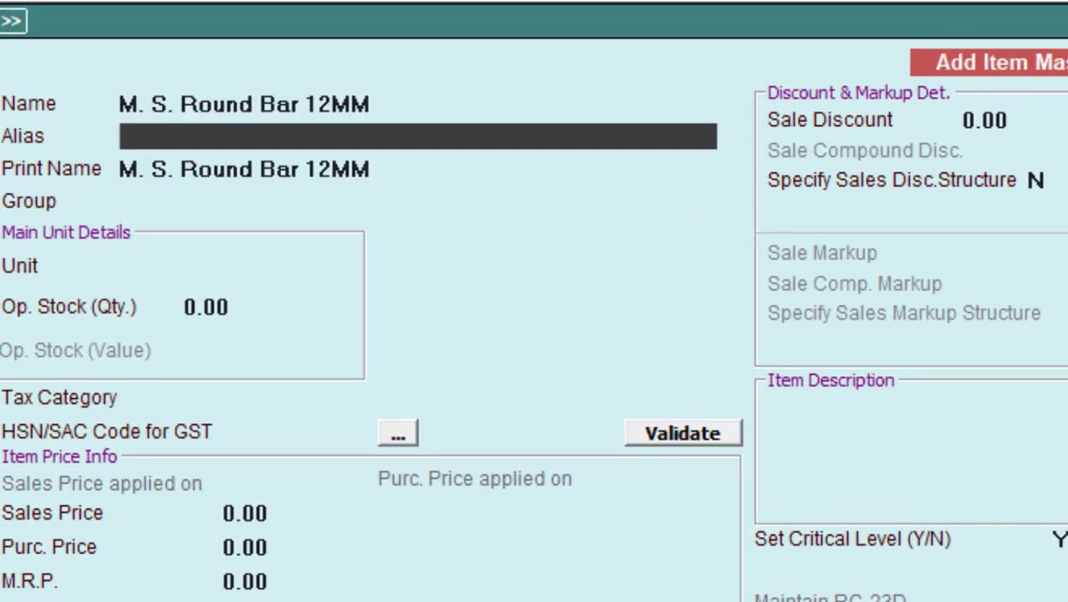
# Step: Assign group Round Bar and unit Kgs., keep GST 18%, and save the item
pyautogui.write('ro')
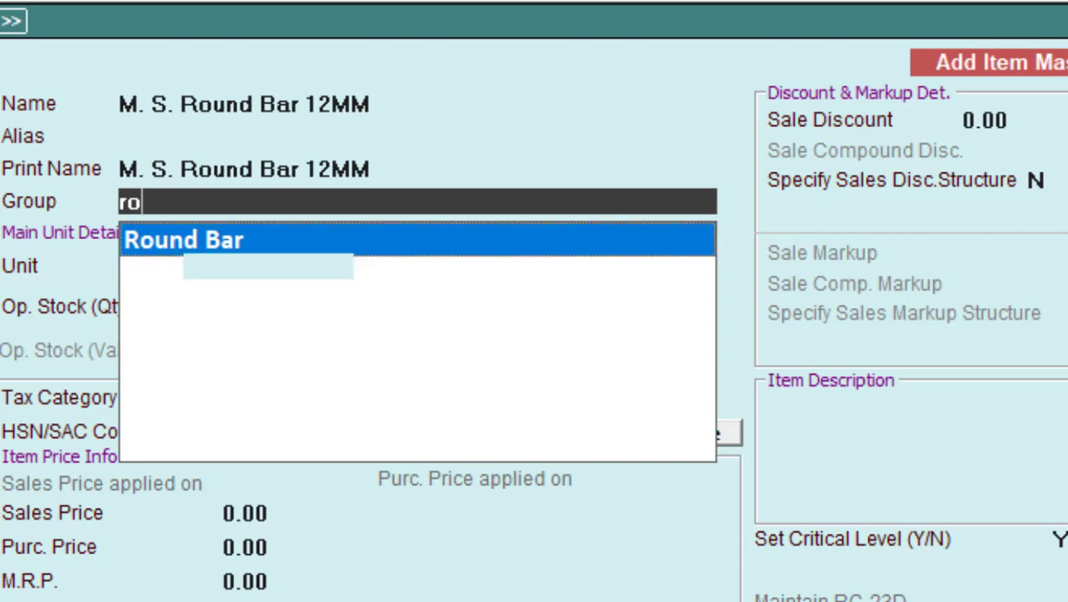
pyautogui.press('Return')
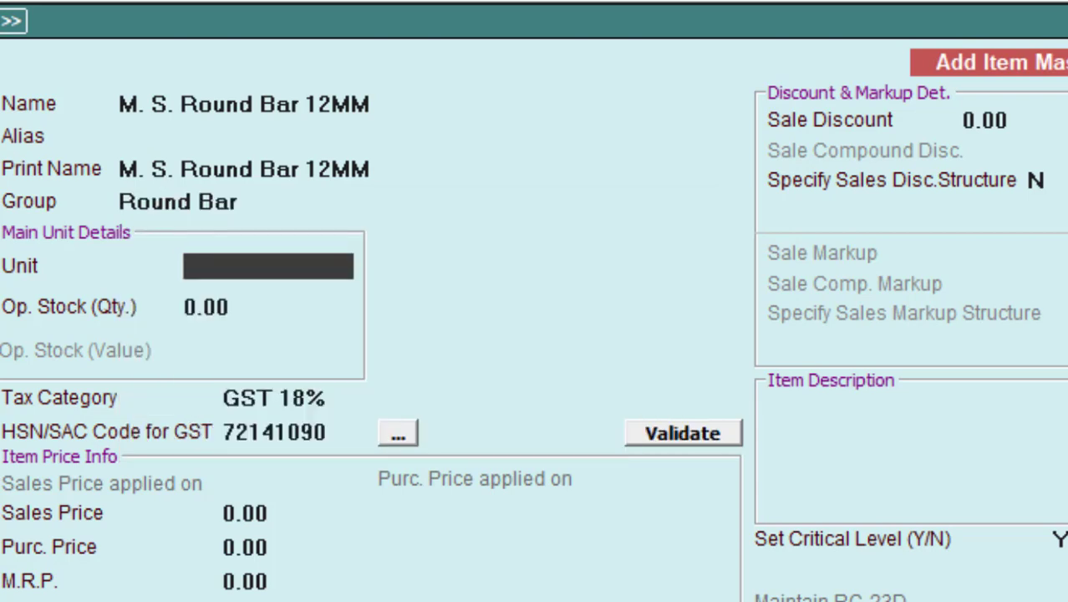
pyautogui.hotkey('alt', 'Tab')
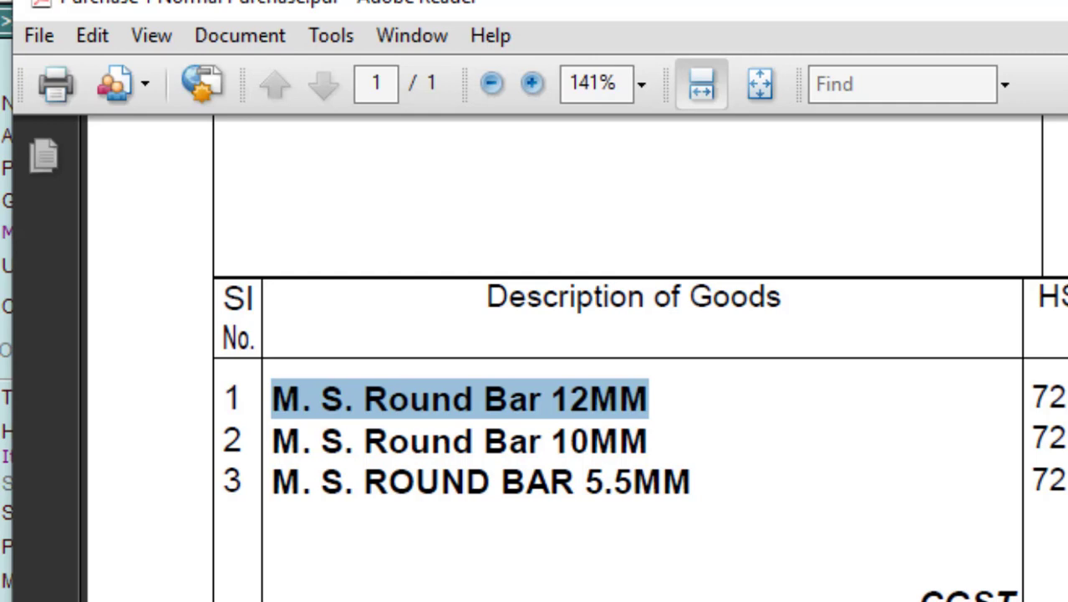
pyautogui.hotkey('alt', 'Tab')
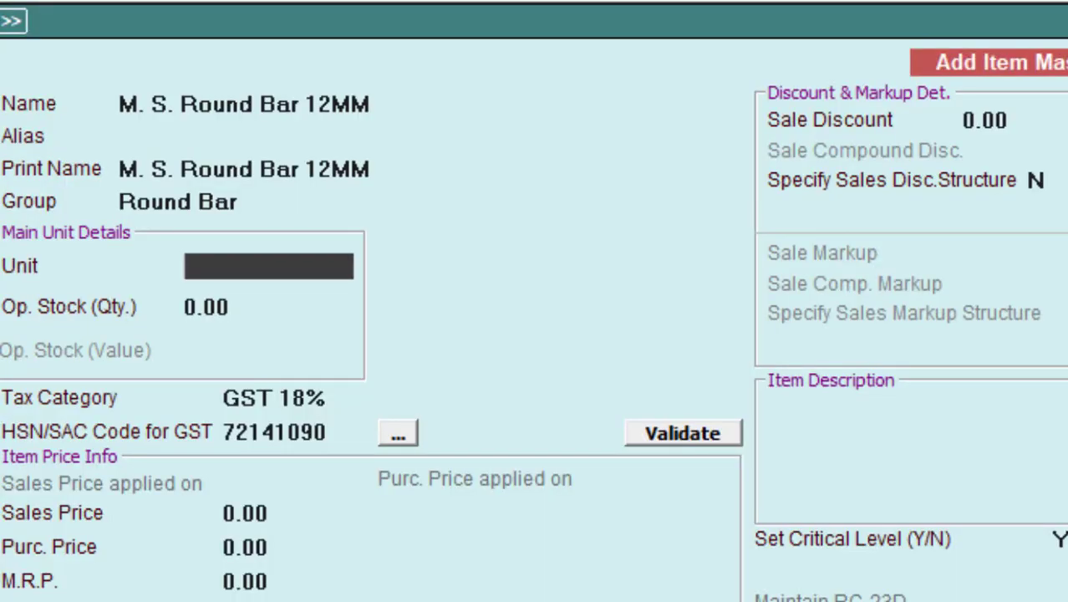
pyautogui.write('k')
pyautogui.press('Return')
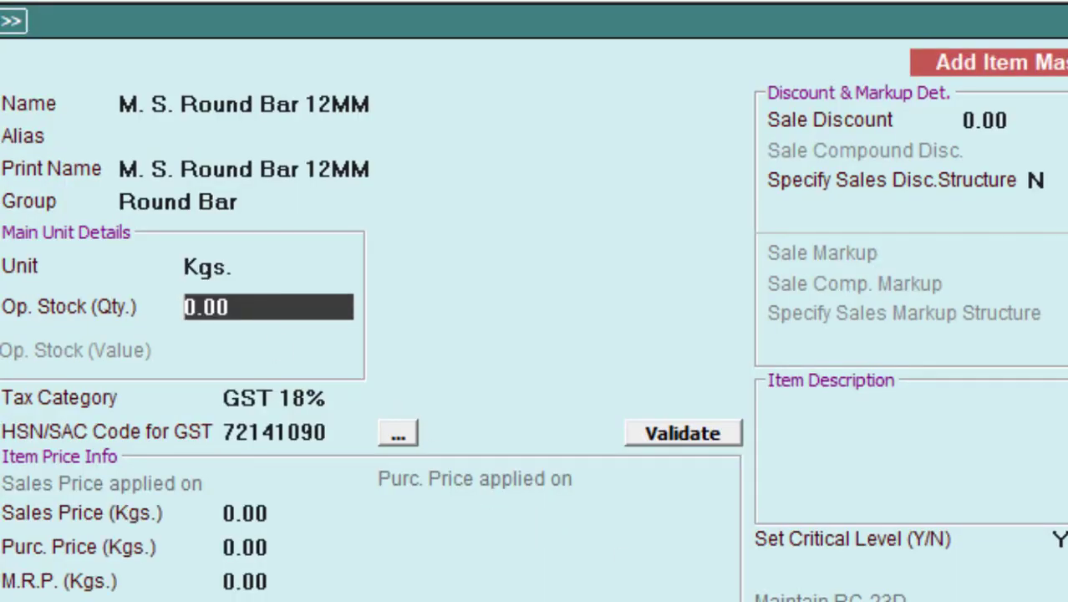
pyautogui.hotkey('ctrl', 'a')
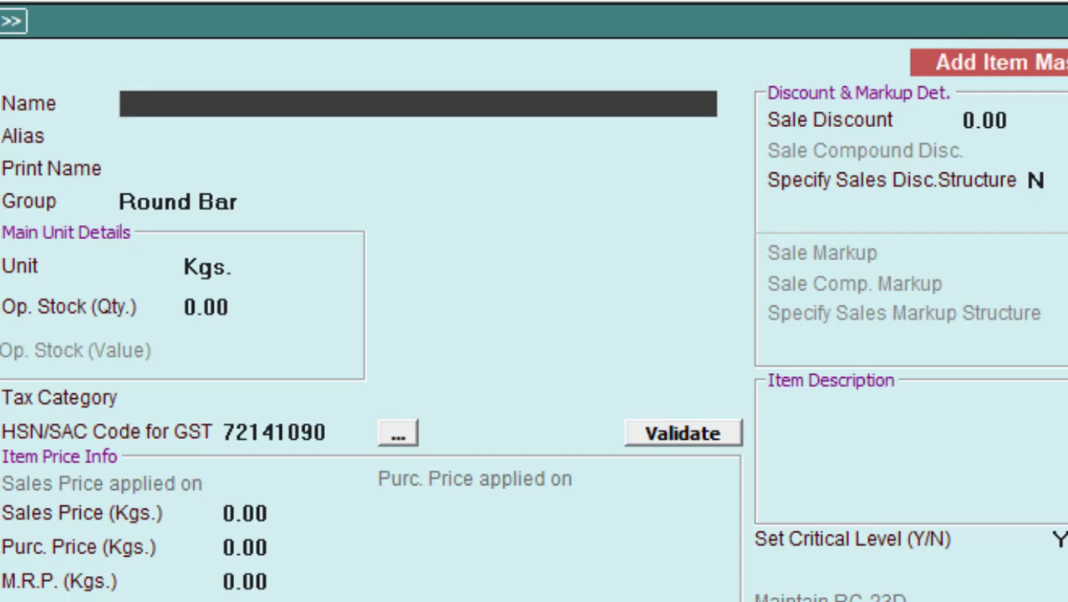
pyautogui.hotkey('alt', 'Tab')
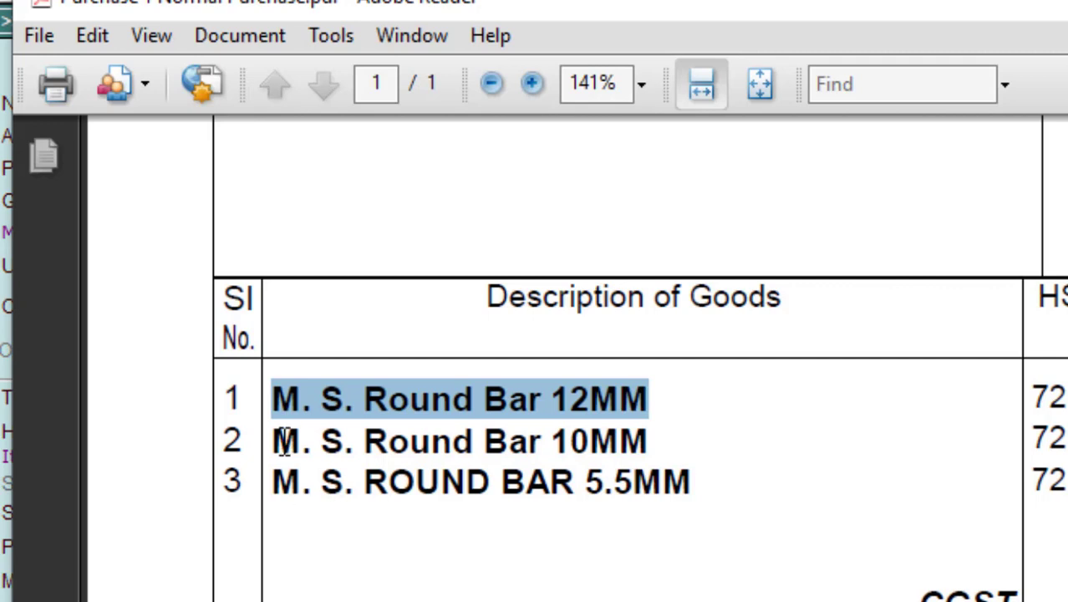
# Step: Paste M. S. Round Bar 10MM as the name, keep Round Bar, Kgs. and GST 18%, and save
pyautogui.moveTo(284, 441); pyautogui.dragTo(616, 441)
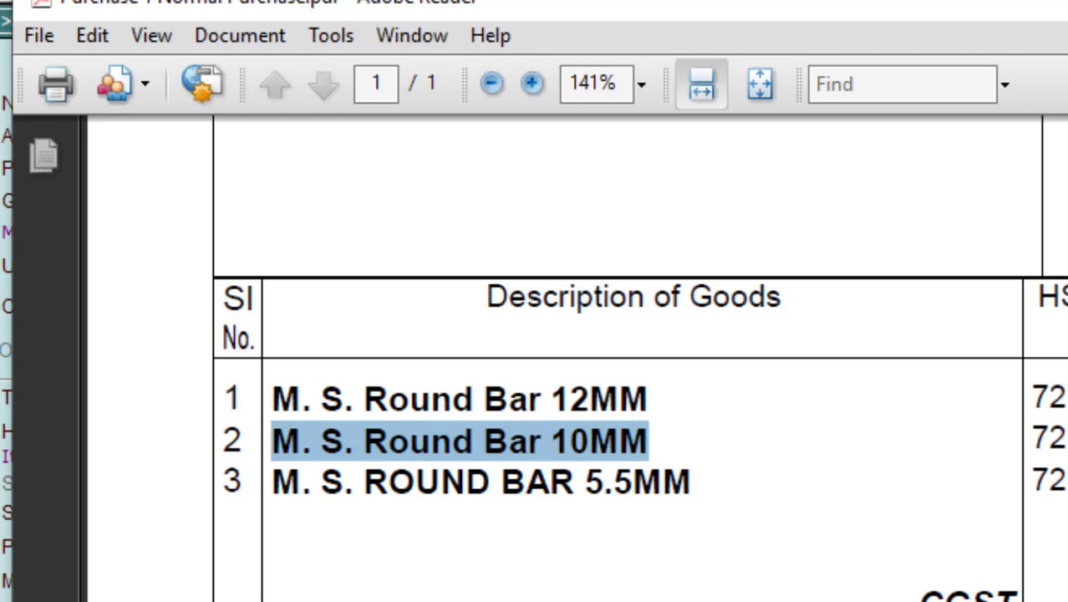
pyautogui.hotkey('alt', 'Tab')
pyautogui.hotkey('ctrl', 'alt', 'v')
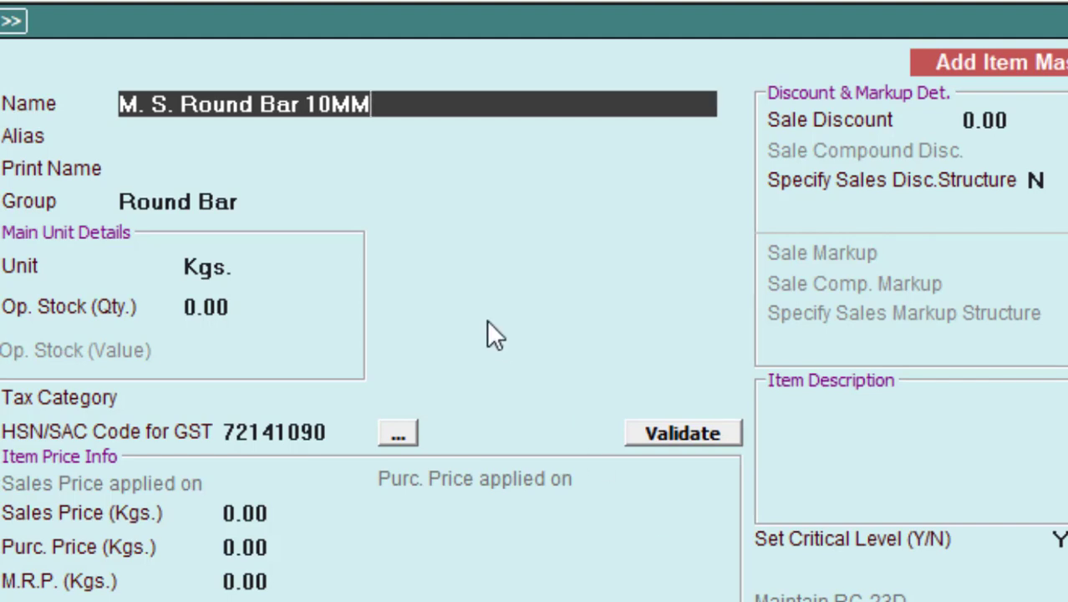
pyautogui.press('Return')
pyautogui.press('Return')
pyautogui.press('Return')
pyautogui.press('Return')
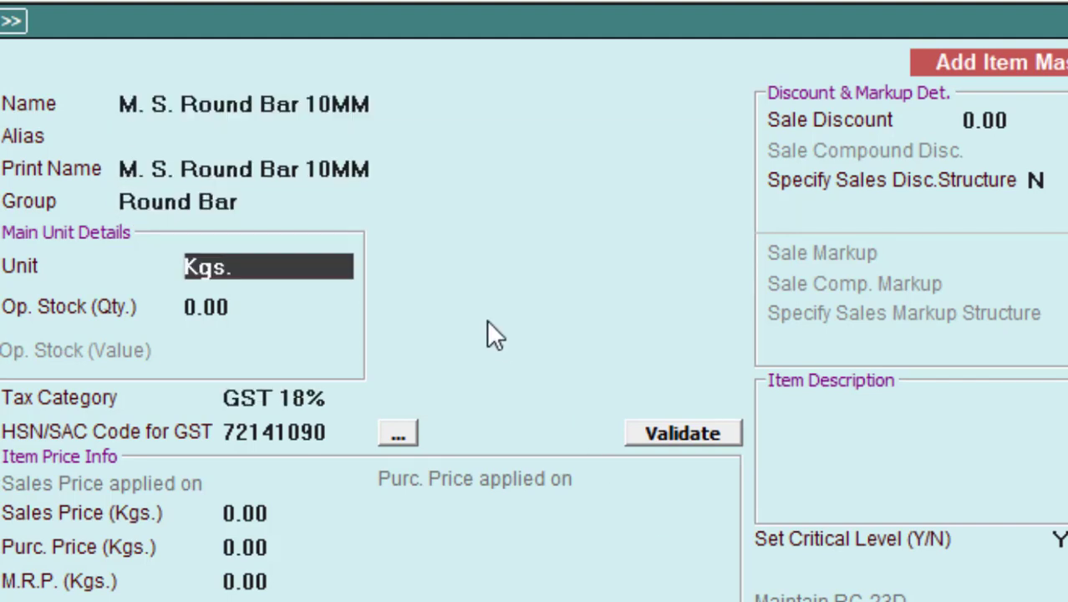
pyautogui.press('Return')
pyautogui.press('Return')
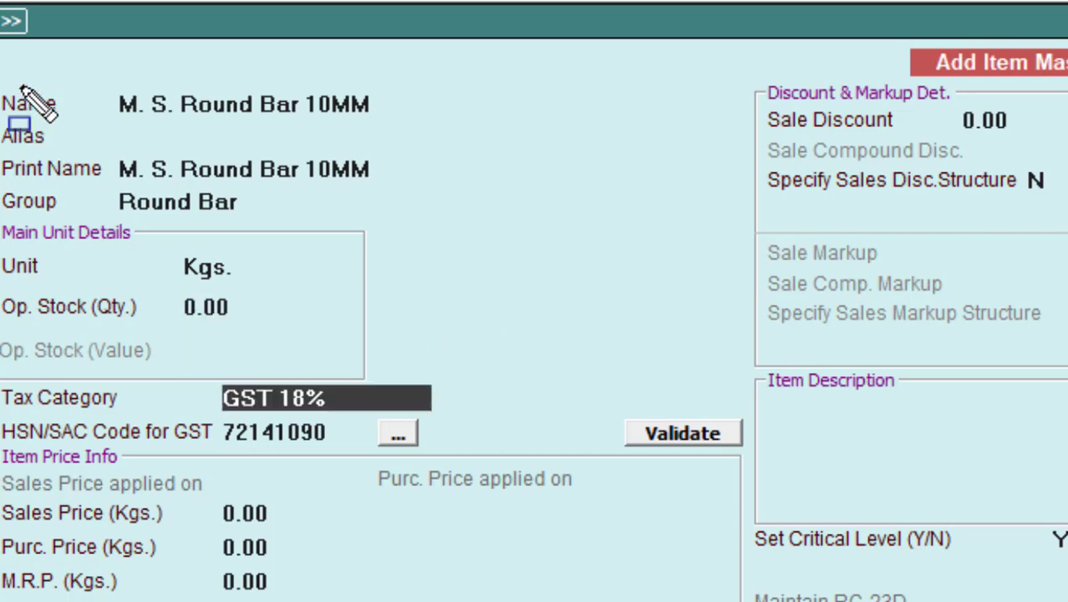
pyautogui.moveTo(3, 75)
pyautogui.mouseDown()
pyautogui.moveTo(52, 231)
pyautogui.moveTo(227, 371)
pyautogui.moveTo(361, 426)
pyautogui.moveTo(431, 471)
pyautogui.mouseUp()
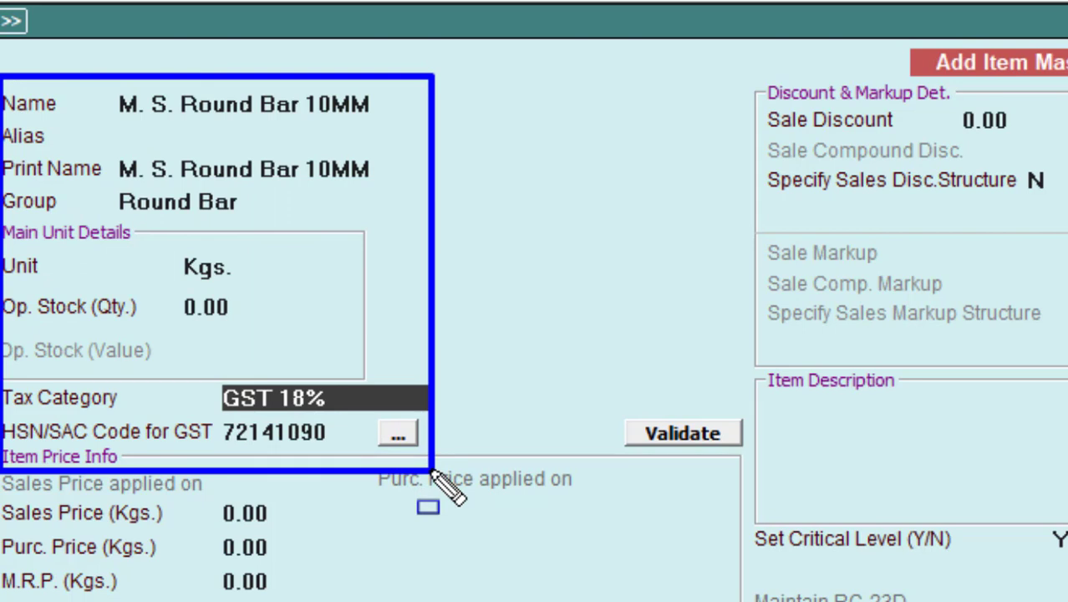
pyautogui.press('Escape')
pyautogui.press('Escape')
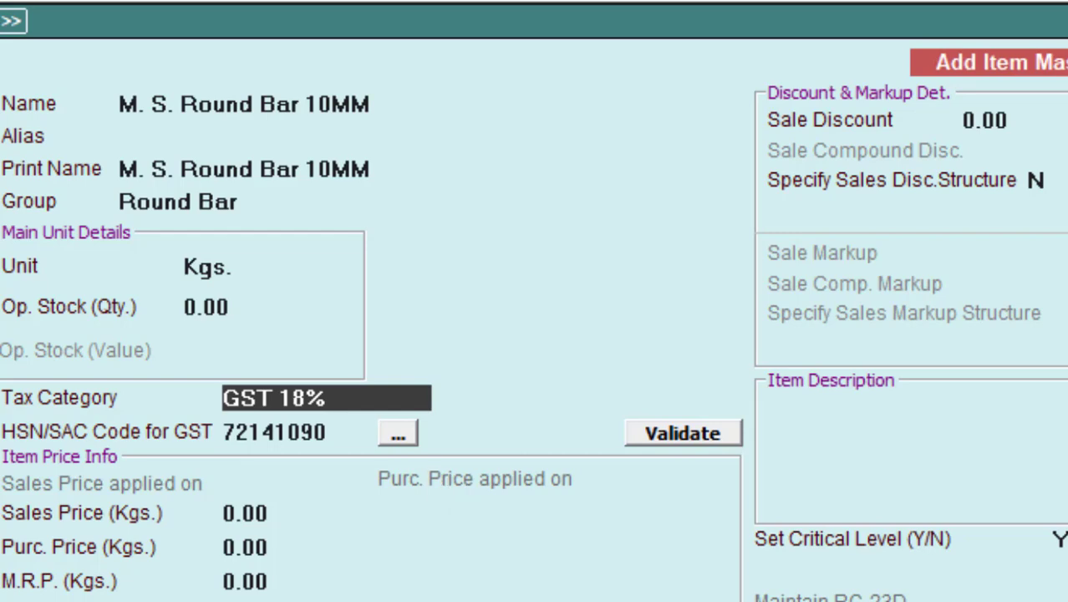
pyautogui.press('F2')
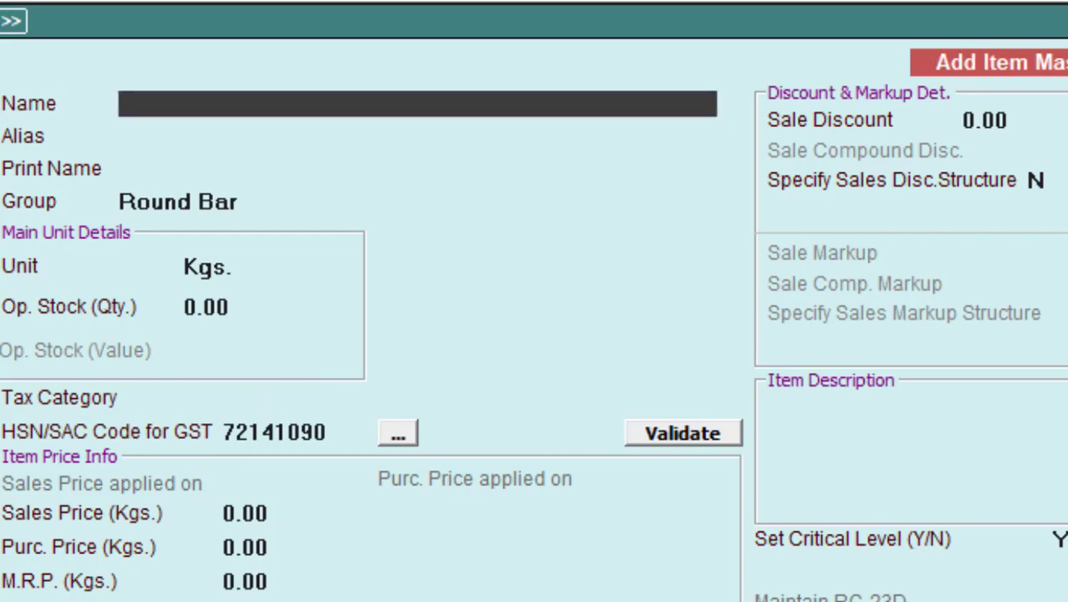
pyautogui.hotkey('alt', 'Tab')
# Step: Copy 'M. S. ROUND BAR 5.5MM' from the invoice PDF into the new item's Name field
pyautogui.click(690, 468)
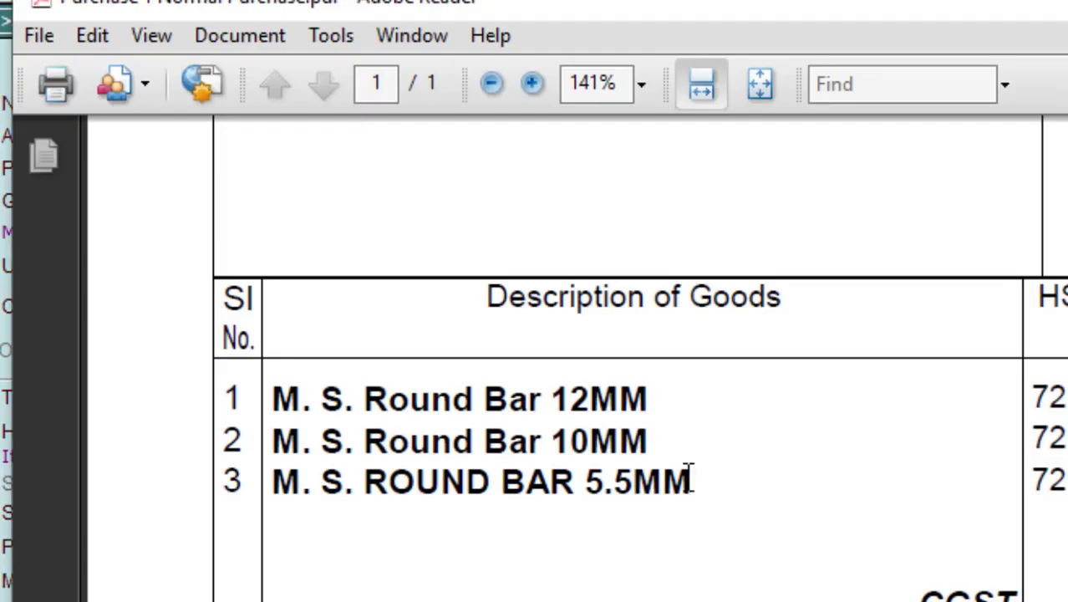
pyautogui.moveTo(690, 468); pyautogui.dragTo(274, 483)
pyautogui.hotkey('ctrl', 'c')
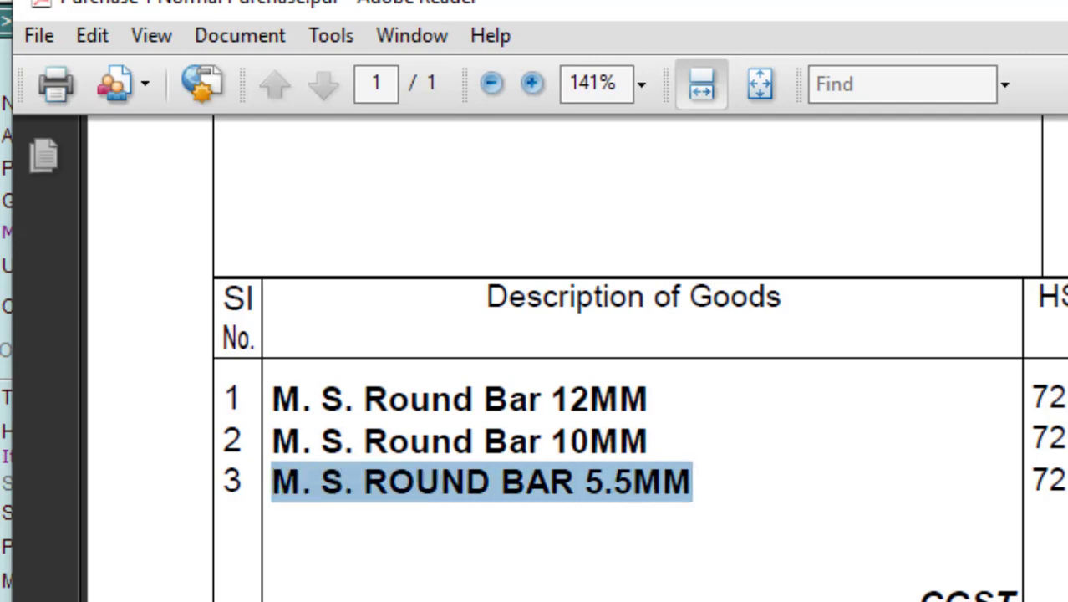
pyautogui.hotkey('alt', 'Tab')
pyautogui.hotkey('ctrl', 'v')
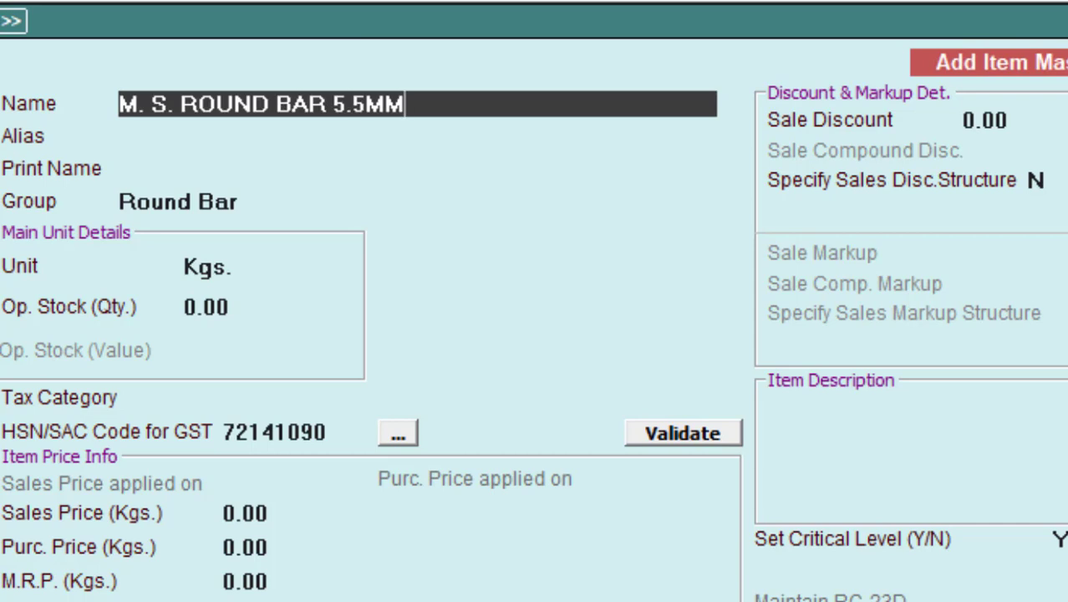
# Step: Keep the Round Bar group, Kgs., GST 18% and HSN 72141090, then save the item
pyautogui.press('Return')
pyautogui.press('Return')
pyautogui.press('Return')
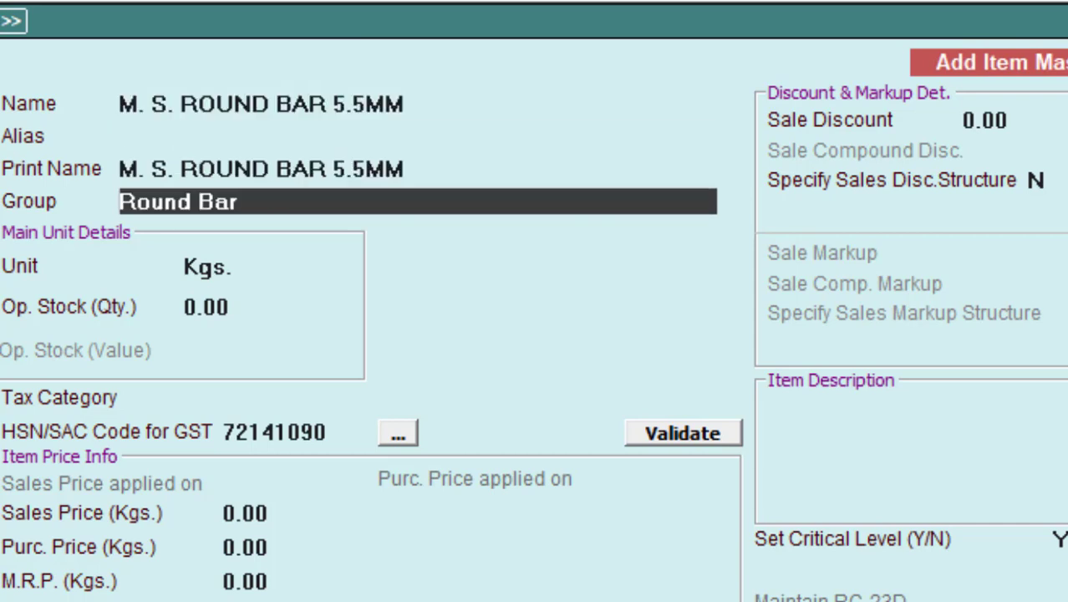
pyautogui.press('Return')
pyautogui.press('Return')
pyautogui.press('Return')
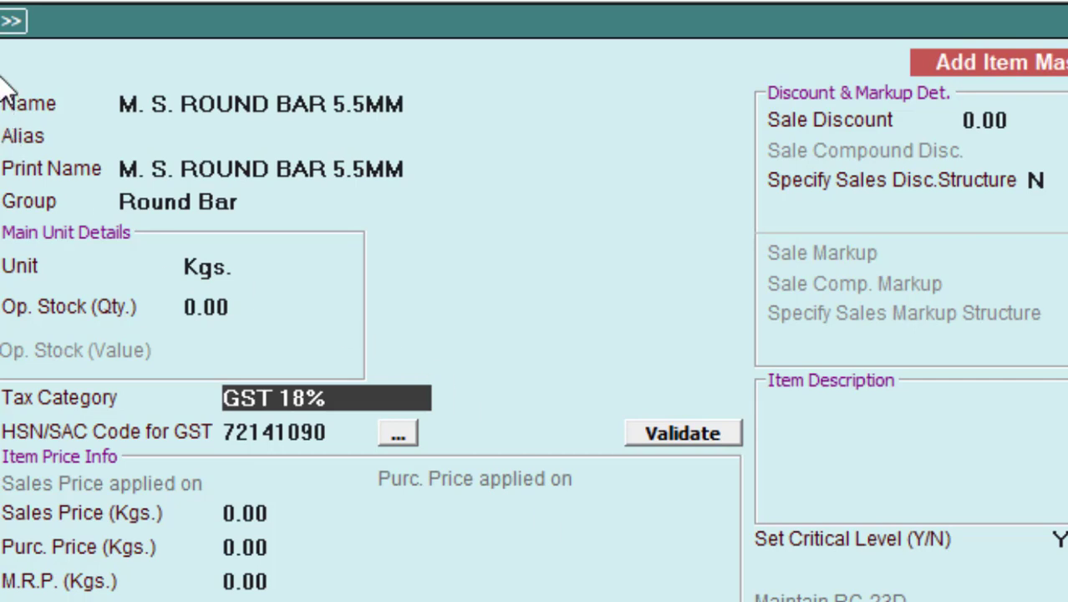
pyautogui.moveTo(3, 74)
pyautogui.mouseDown()
pyautogui.moveTo(91, 323)
pyautogui.moveTo(289, 457)
pyautogui.moveTo(440, 460)
pyautogui.mouseUp()
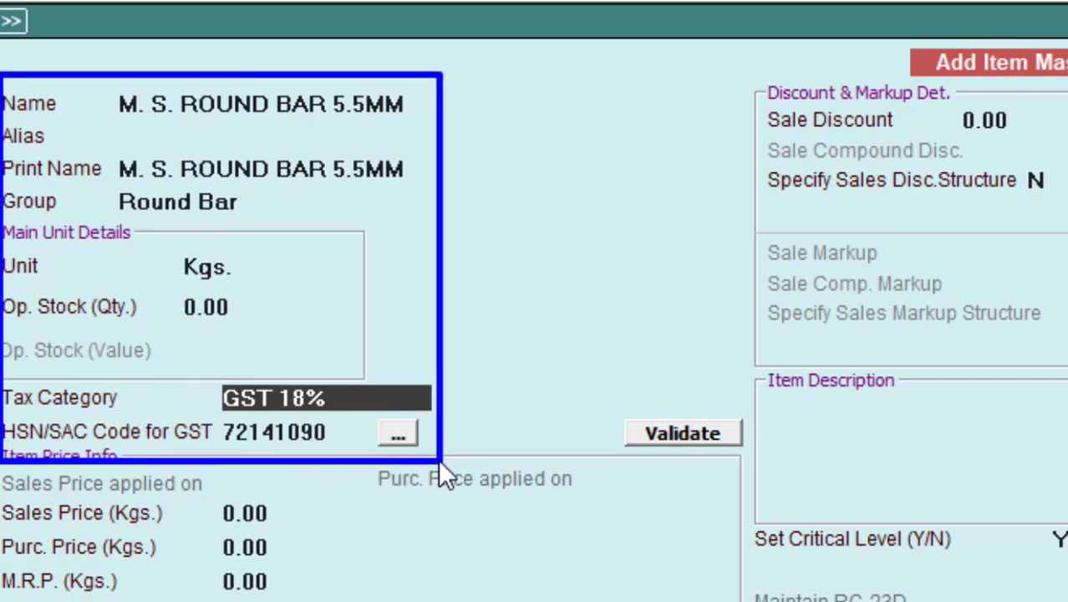
pyautogui.press('Escape')
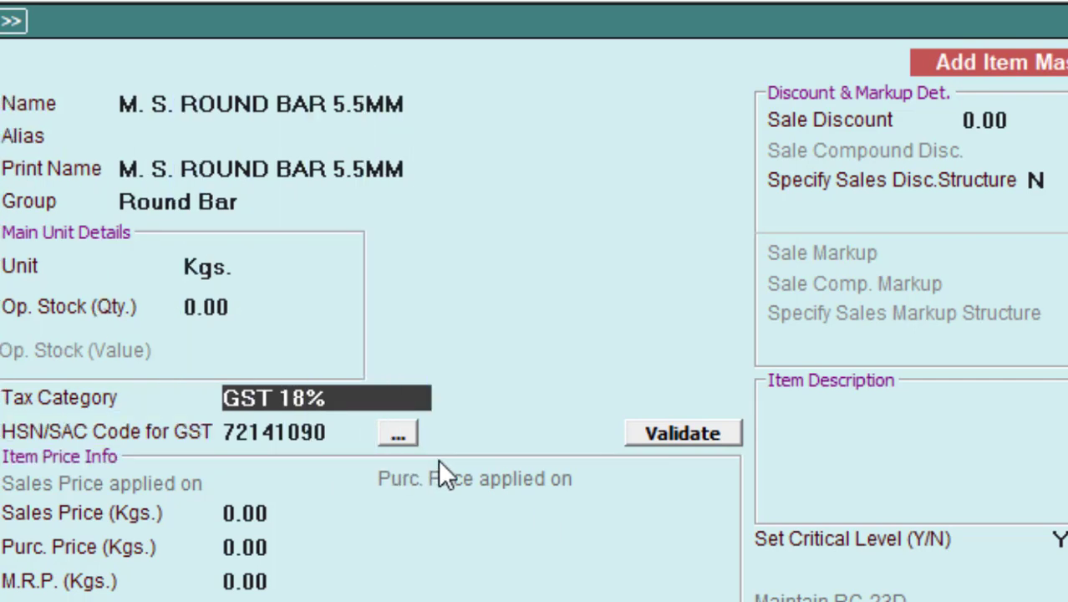
pyautogui.press('F2')
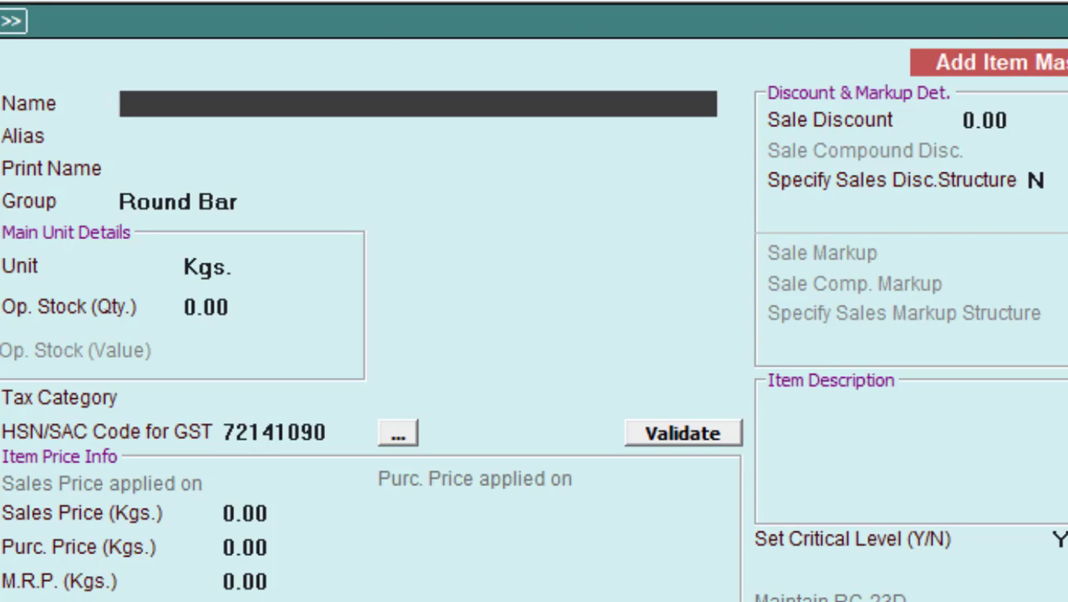
# Step: Close the item master and start a new purchase voucher in the Main series
pyautogui.press('Escape')
pyautogui.press('Escape')
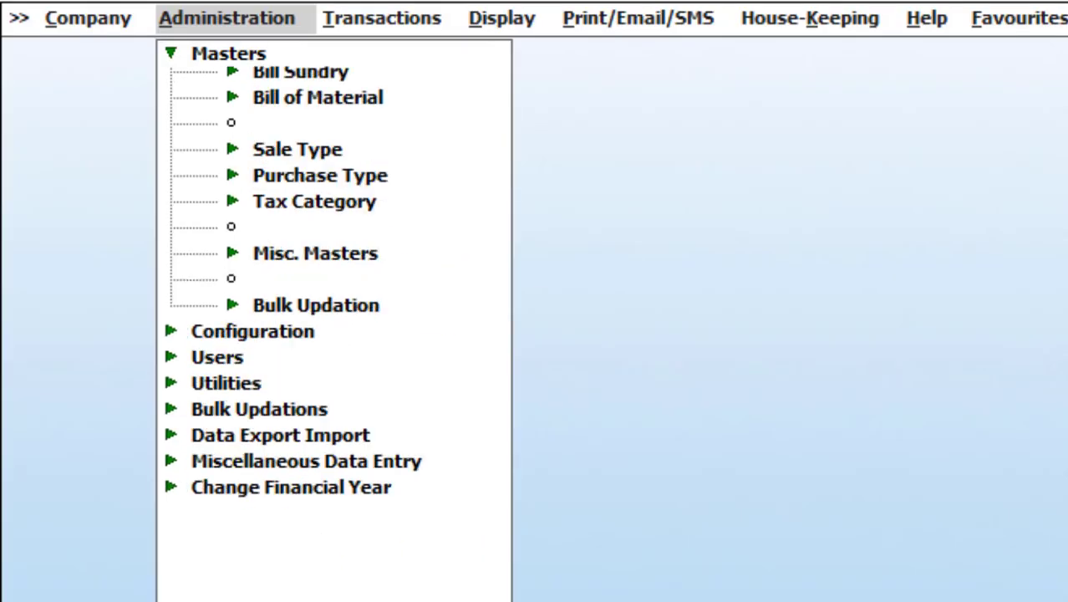
pyautogui.press('Escape')
pyautogui.click(381, 30)
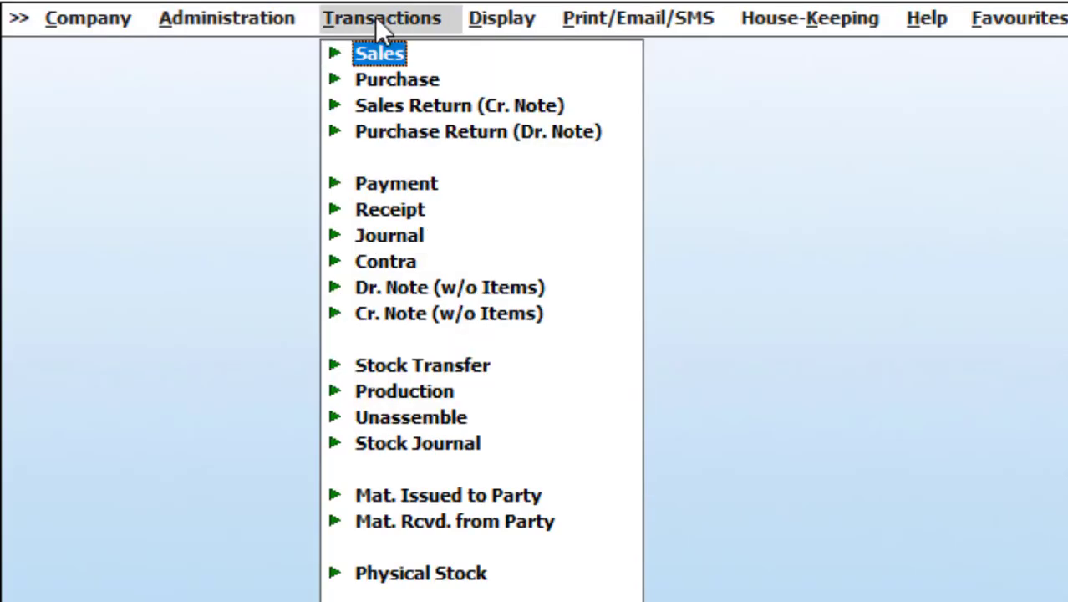
pyautogui.click(376, 80)
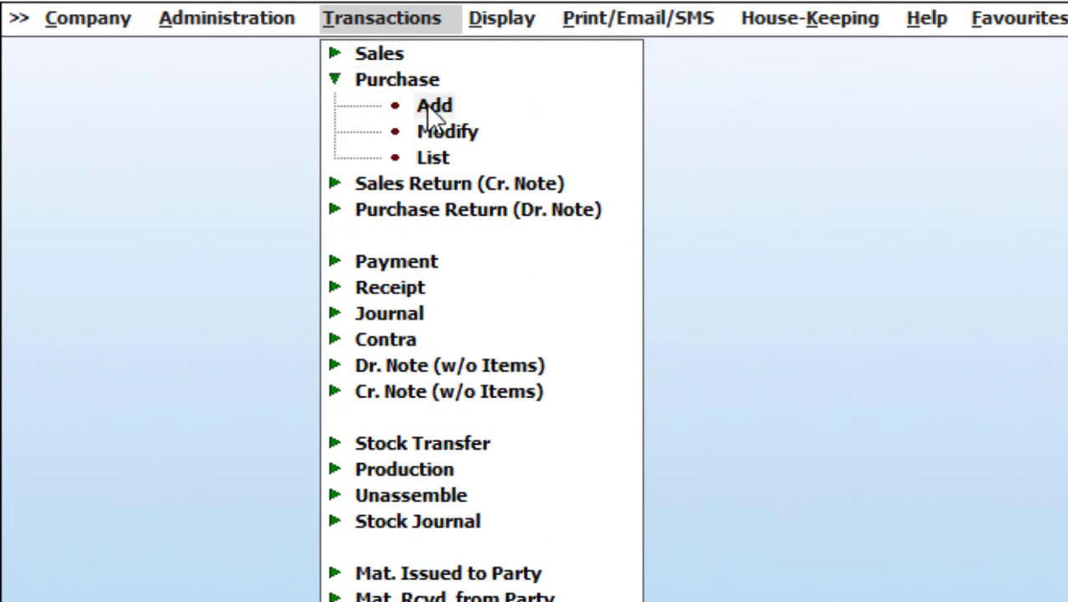
pyautogui.click(430, 105)
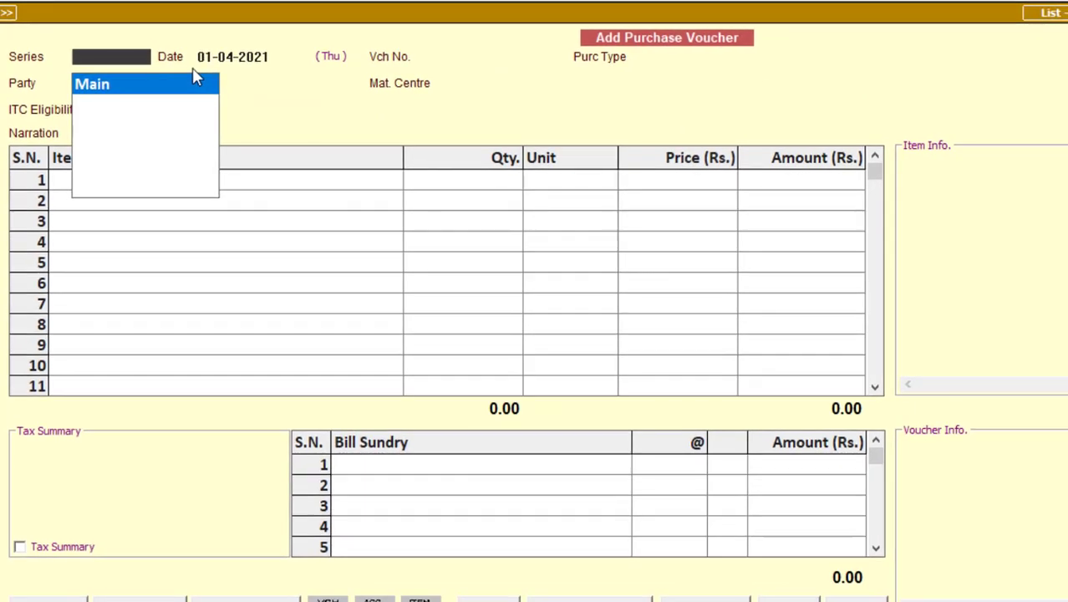
pyautogui.click(114, 90)
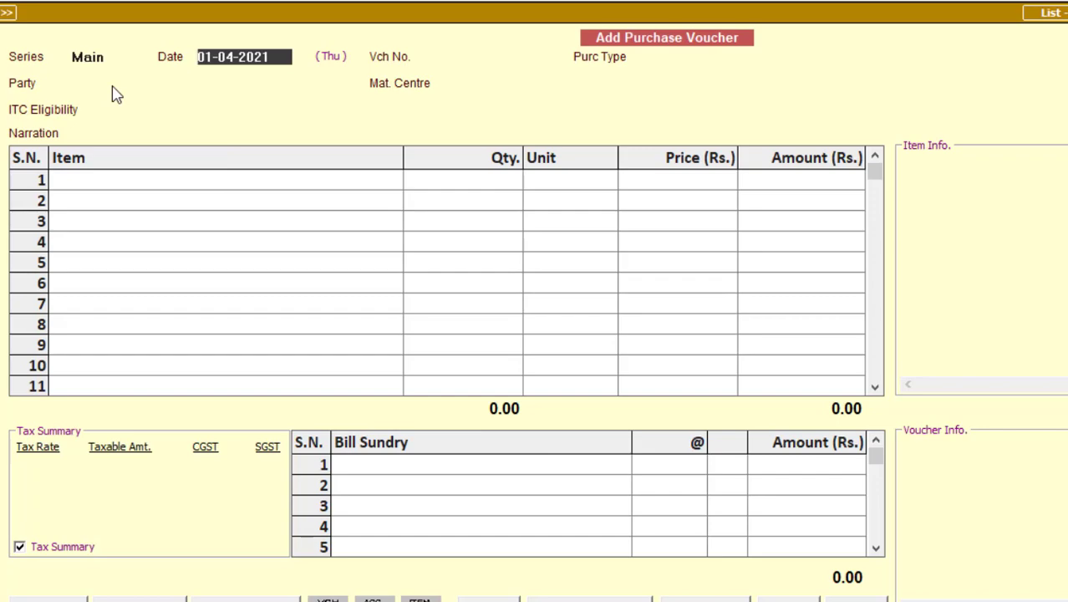
# Step: After glancing at the invoice, accept date 01-04-2021 and enter voucher number 01
pyautogui.hotkey('alt', 'Tab')
pyautogui.hotkey('alt', 'Tab')
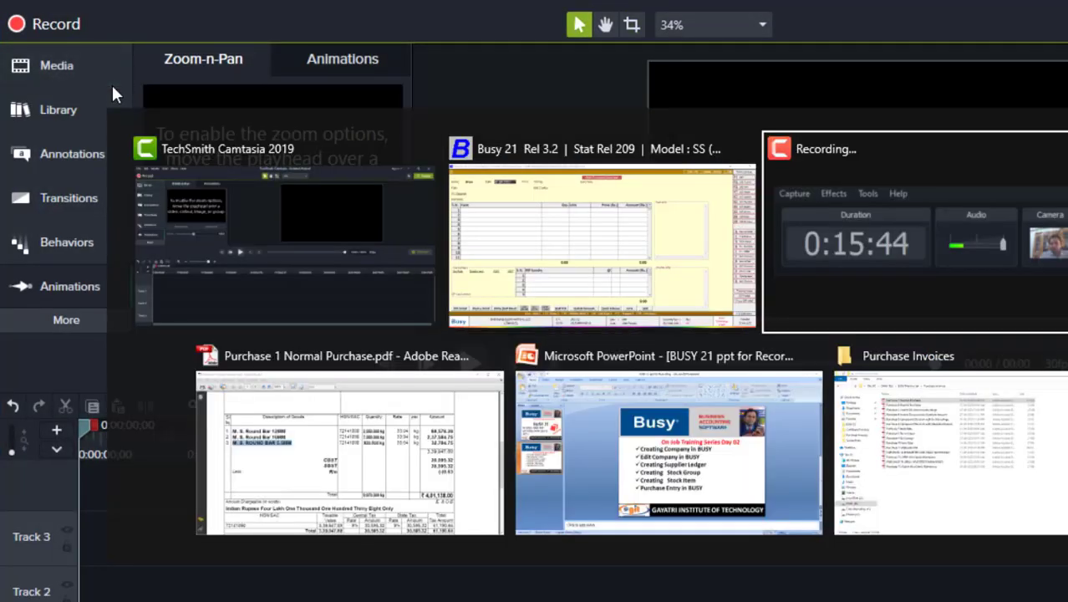
pyautogui.press('Tab')
pyautogui.press('Tab')
pyautogui.press('Tab')
pyautogui.press('Tab')
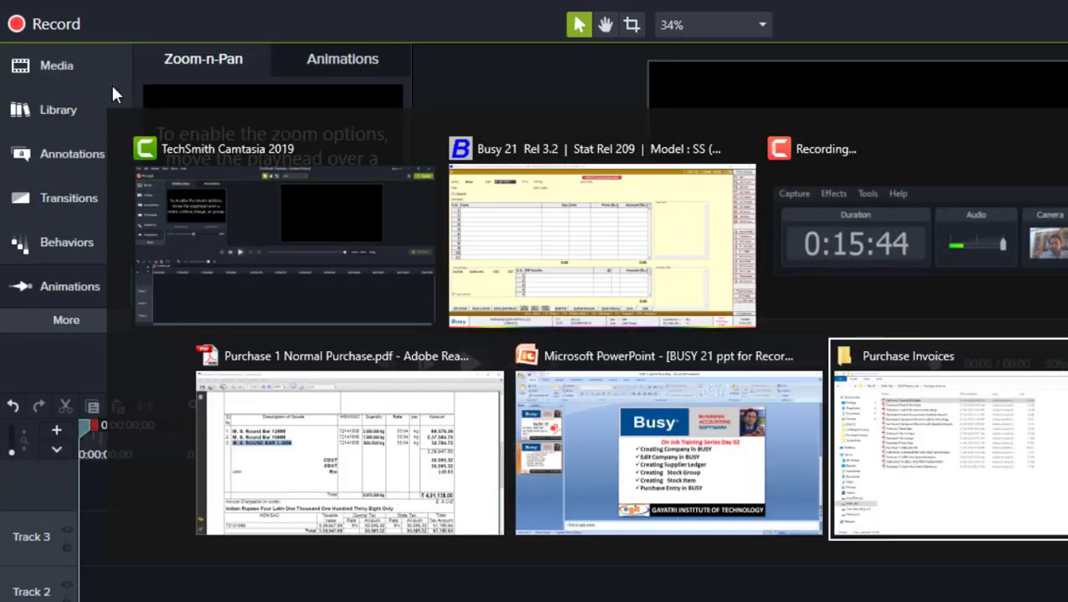
pyautogui.press('Tab')
pyautogui.press('Tab')
pyautogui.press('Tab')
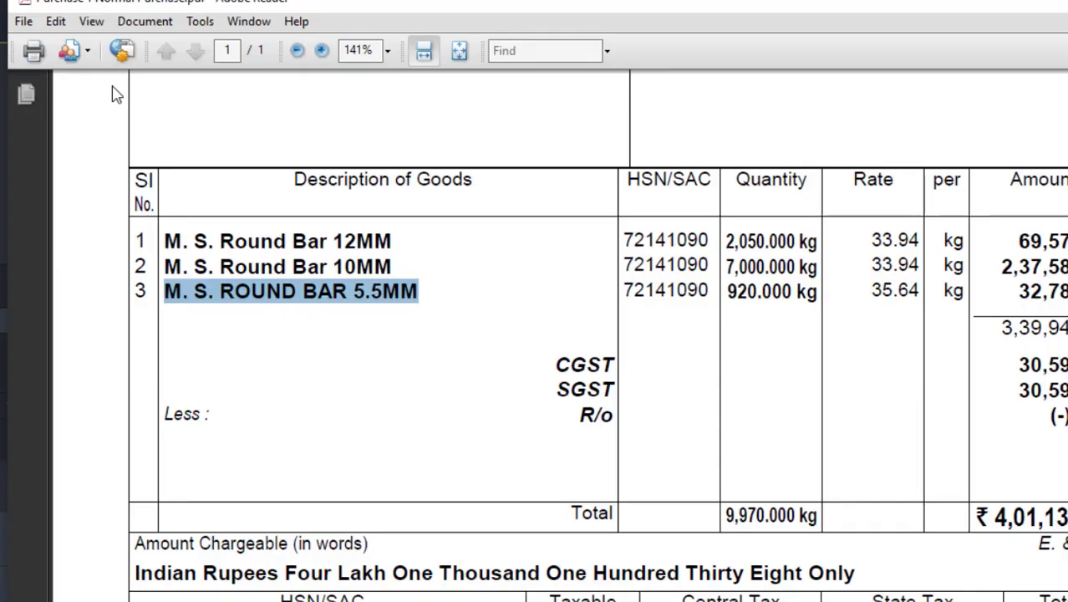
pyautogui.hotkey('alt', 'Tab')
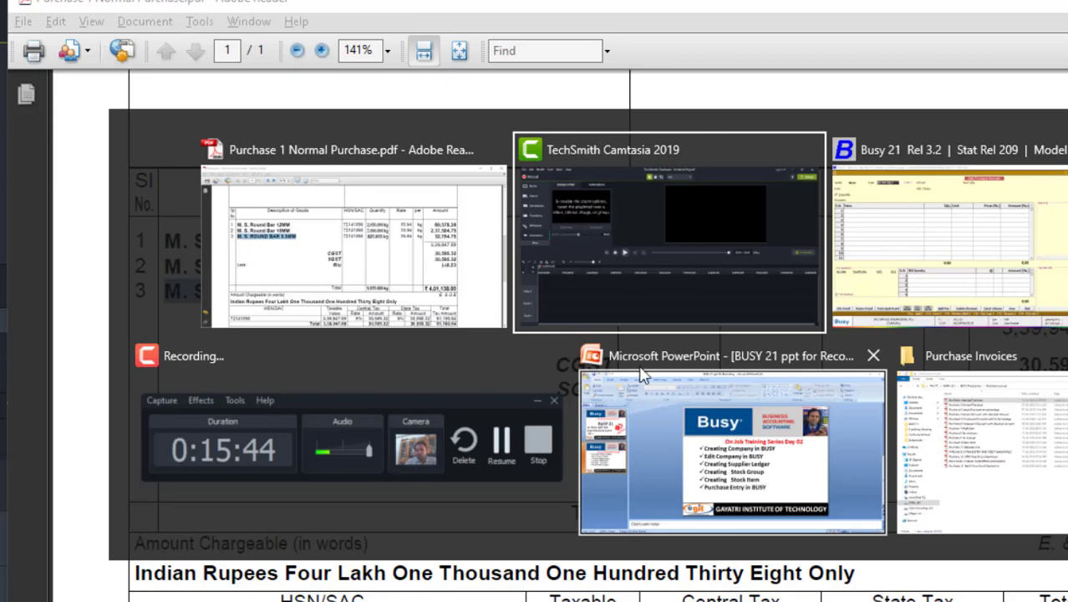
pyautogui.click(650, 269)
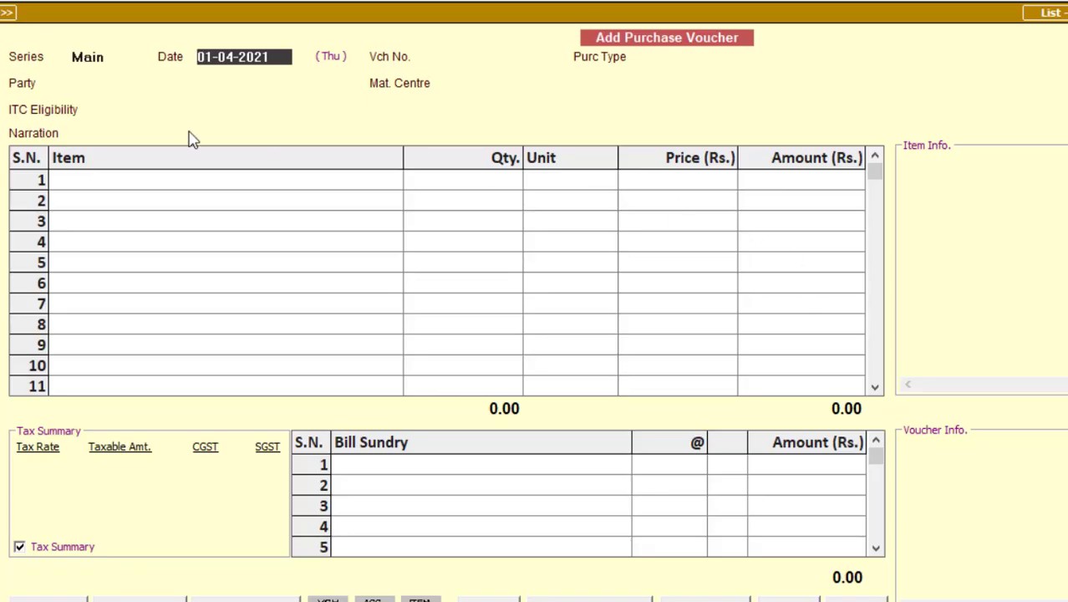
pyautogui.press('Return')
pyautogui.write('01')
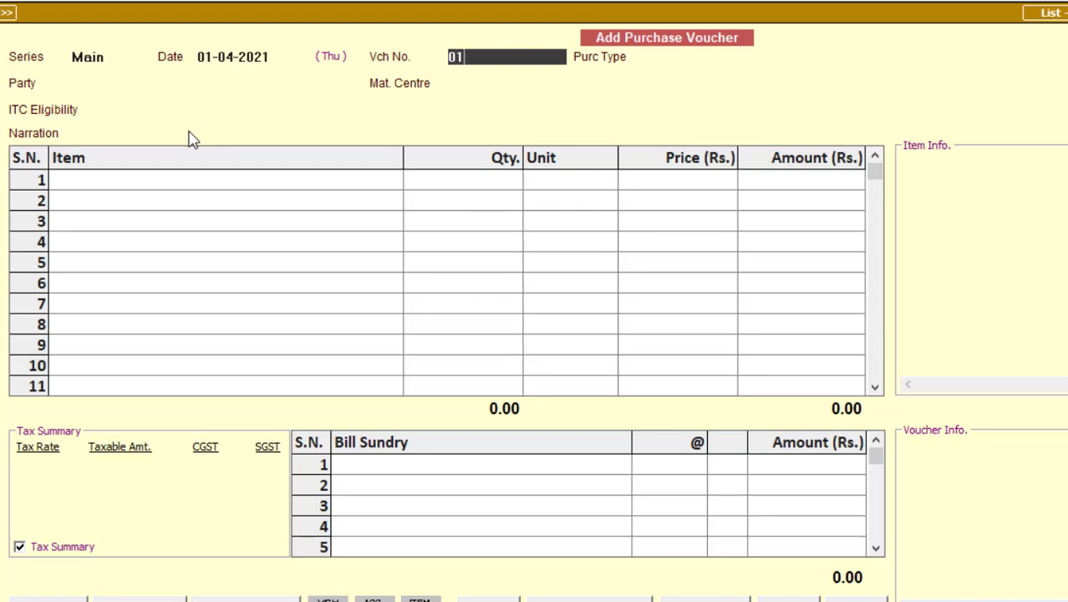
pyautogui.press('Return')
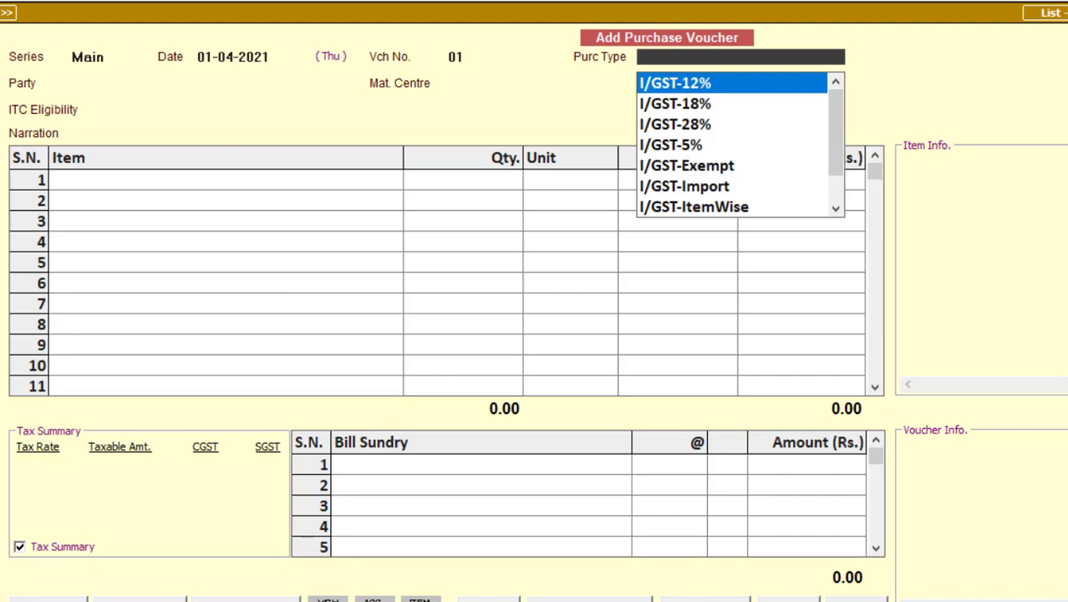
pyautogui.click(716, 599)
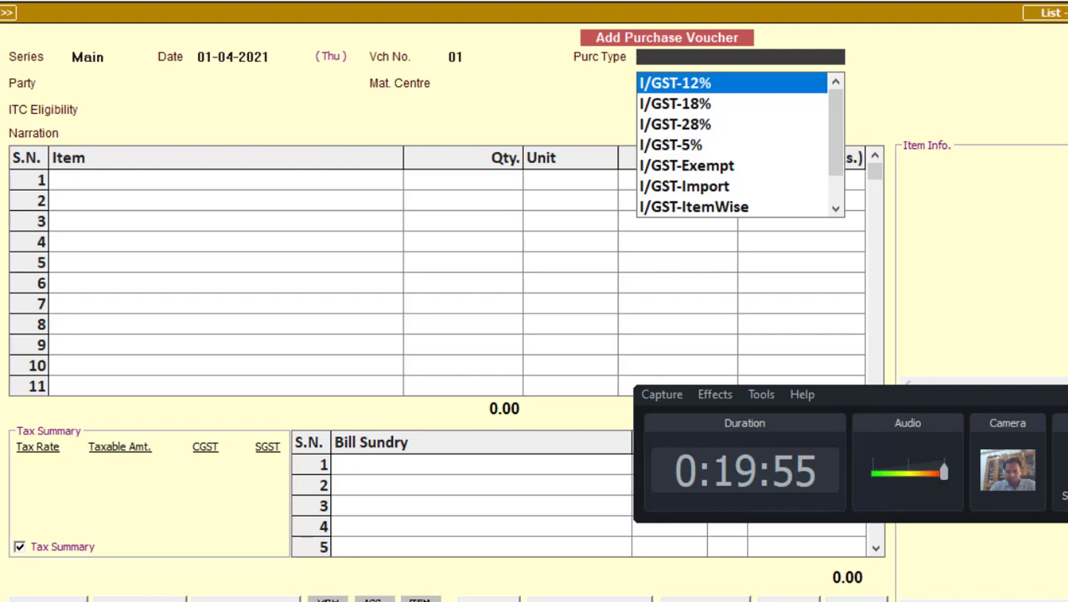
pyautogui.moveTo(1066, 494); pyautogui.dragTo(770, 600)
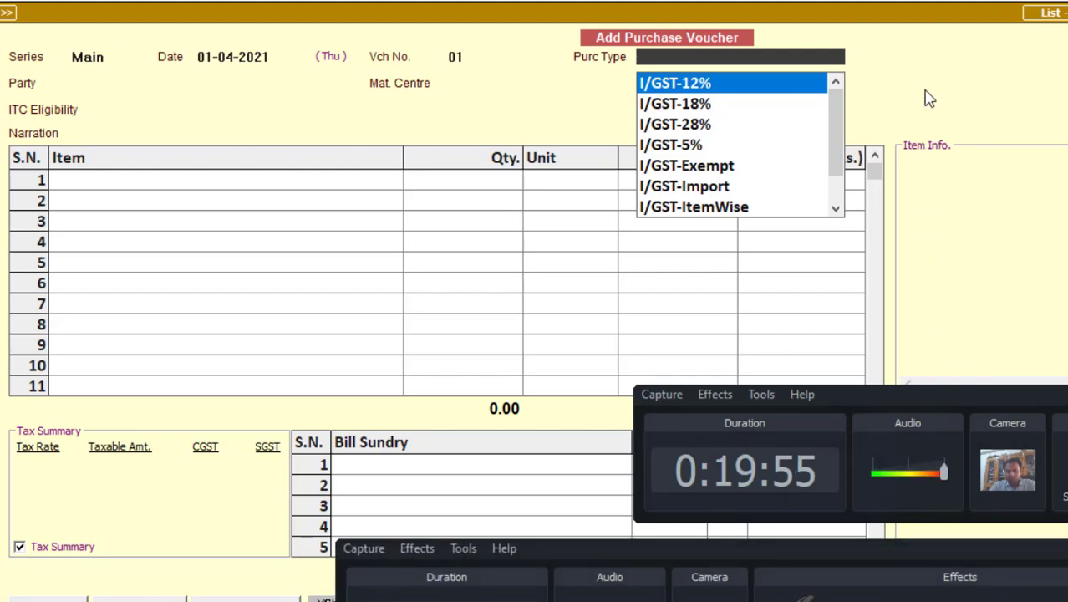
pyautogui.moveTo(924, 89); pyautogui.dragTo(977, 165)
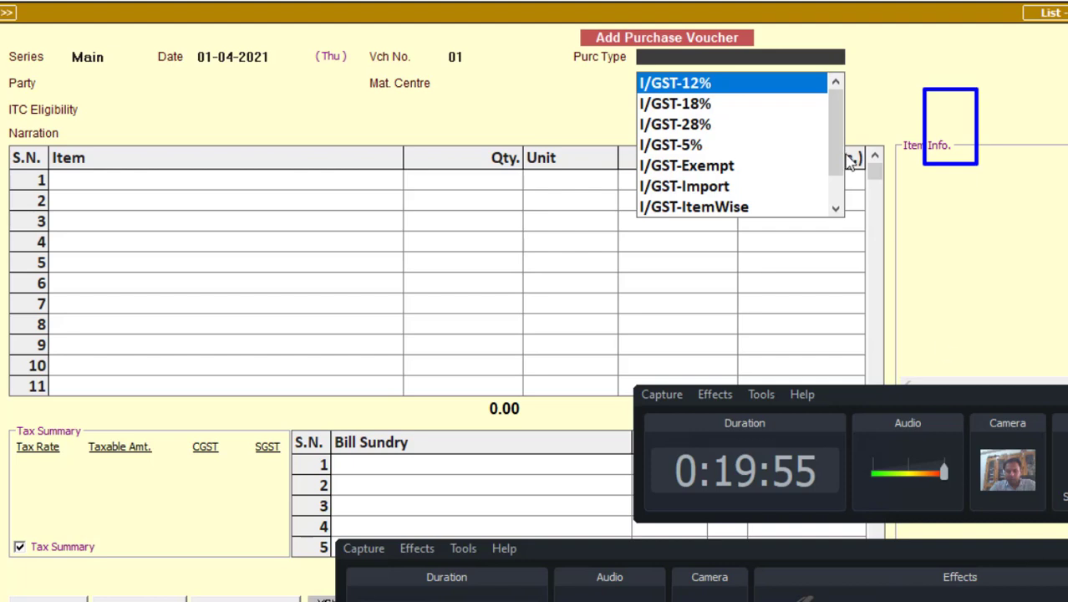
pyautogui.moveTo(908, 203); pyautogui.dragTo(1008, 256)
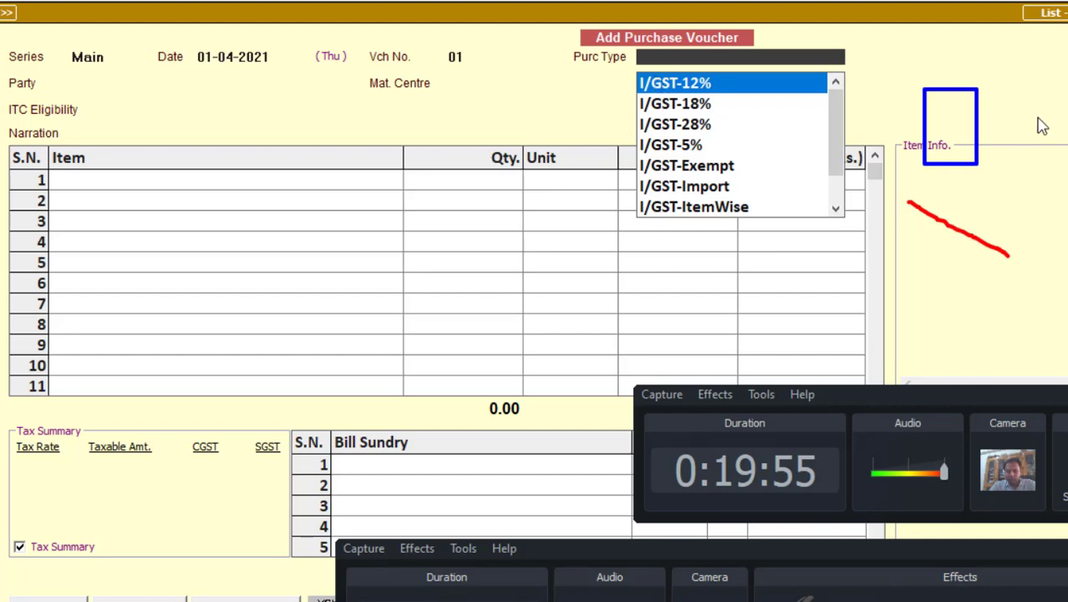
pyautogui.moveTo(1036, 82)
pyautogui.mouseDown()
pyautogui.moveTo(1039, 118)
pyautogui.moveTo(1066, 118)
pyautogui.mouseUp()
pyautogui.moveTo(1057, 176); pyautogui.dragTo(1058, 221)
pyautogui.moveTo(1041, 176); pyautogui.dragTo(1066, 174)
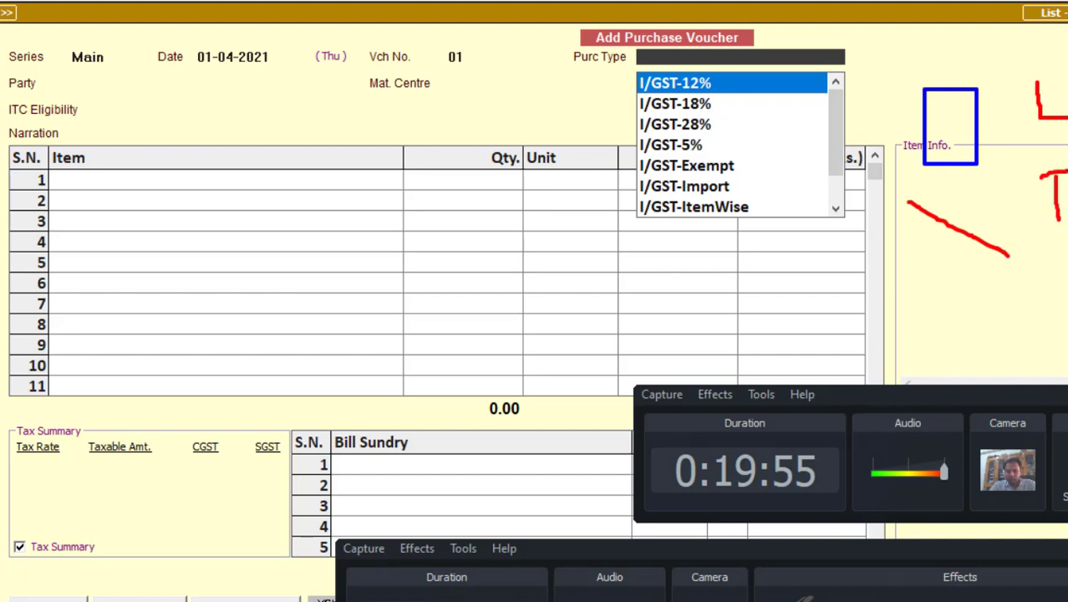
pyautogui.moveTo(1044, 223); pyautogui.dragTo(1066, 222)
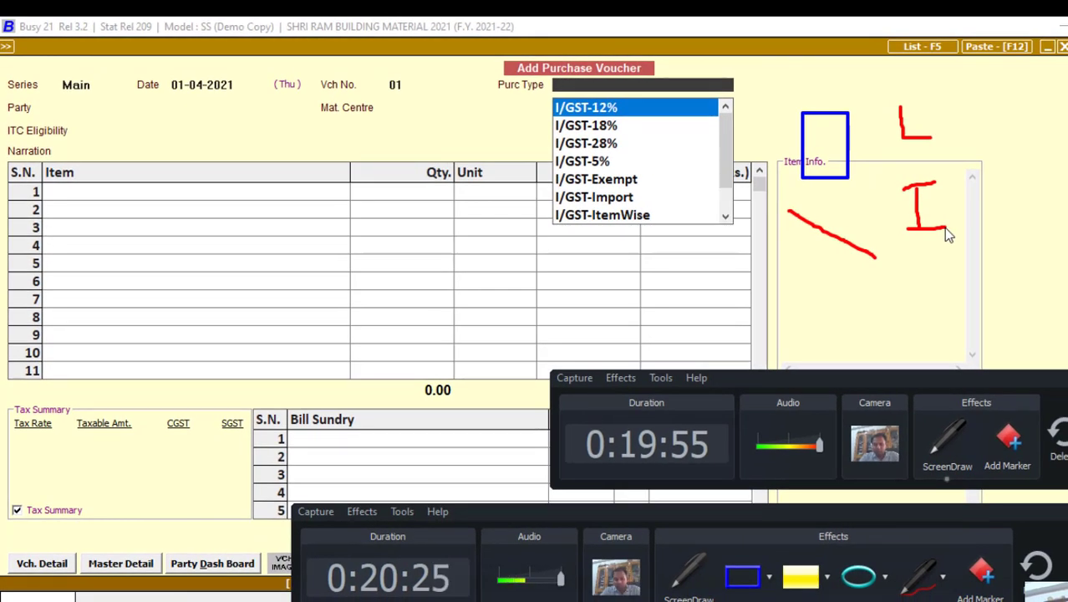
pyautogui.press('Escape')
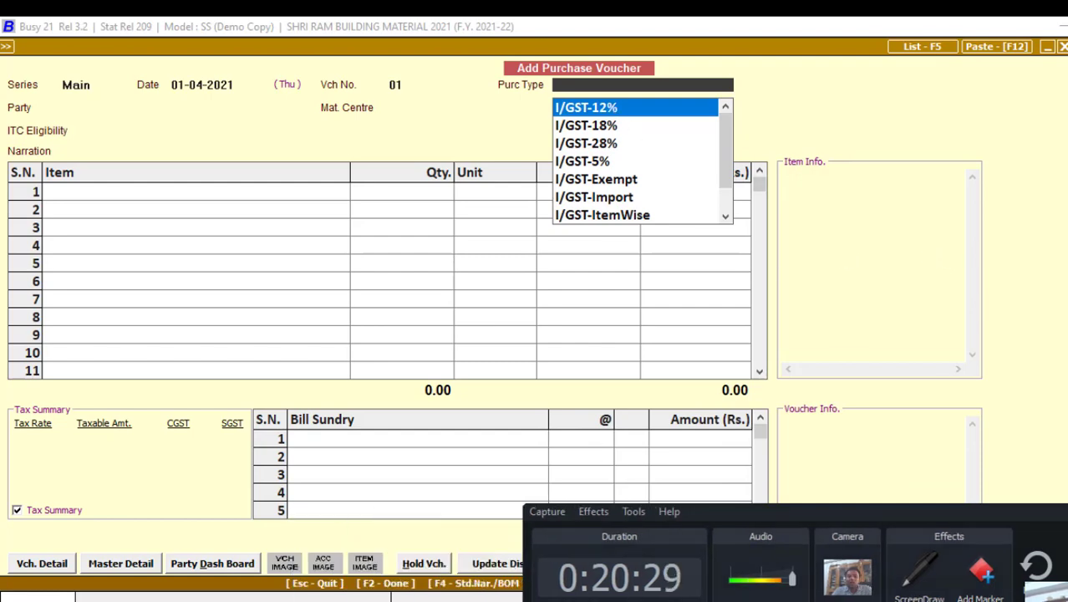
pyautogui.hotkey('alt', 'Tab')
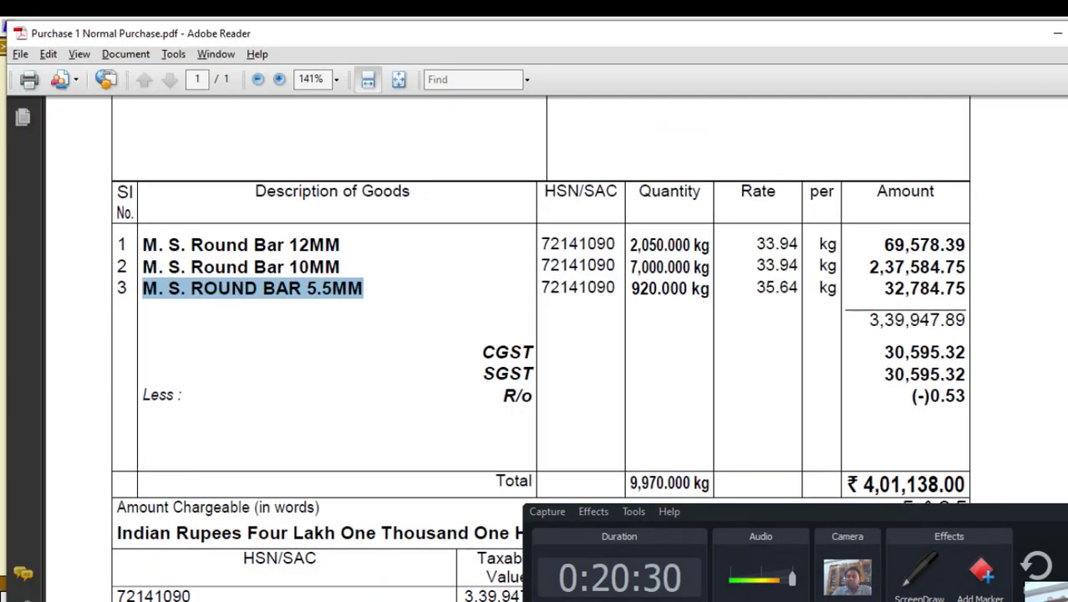
# Step: Confirm on the invoice that seller and consignee are both in Uttar Pradesh
pyautogui.scroll(10, 386, 281)
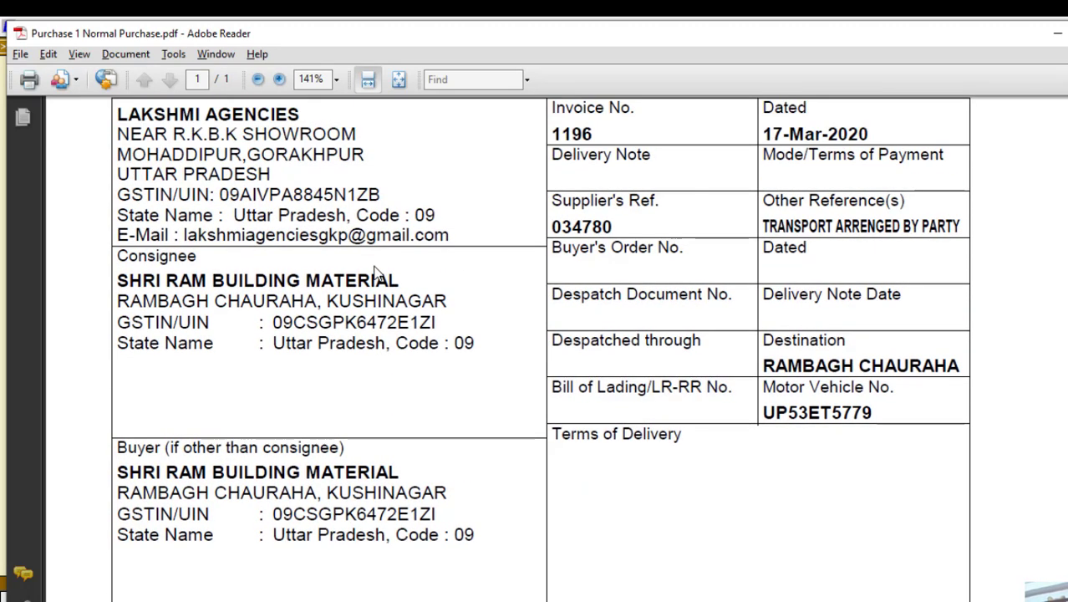
pyautogui.scroll(2, 376, 274)
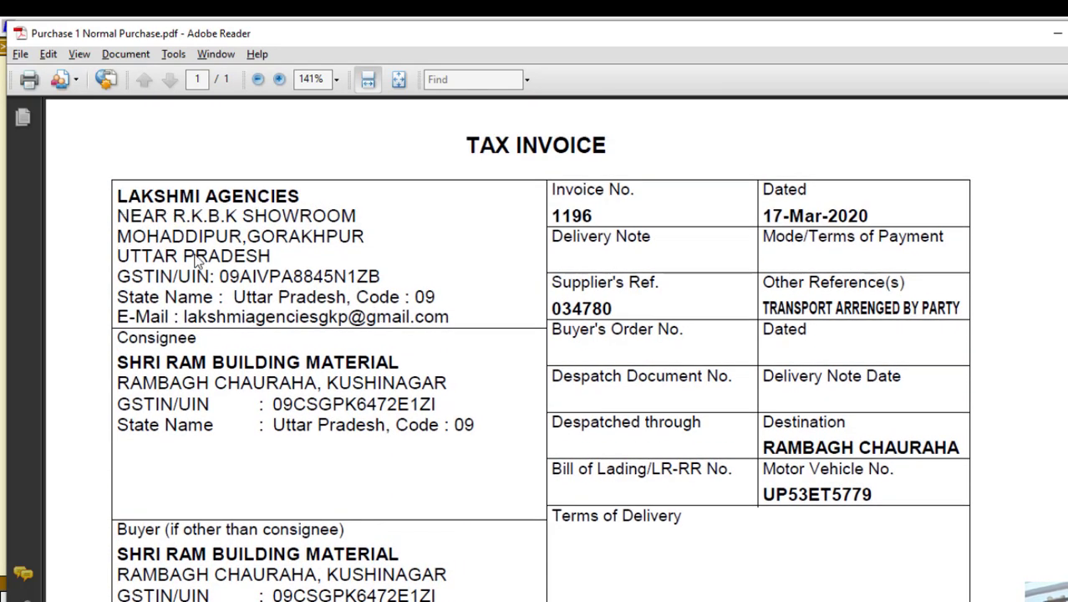
pyautogui.moveTo(235, 297); pyautogui.dragTo(322, 306)
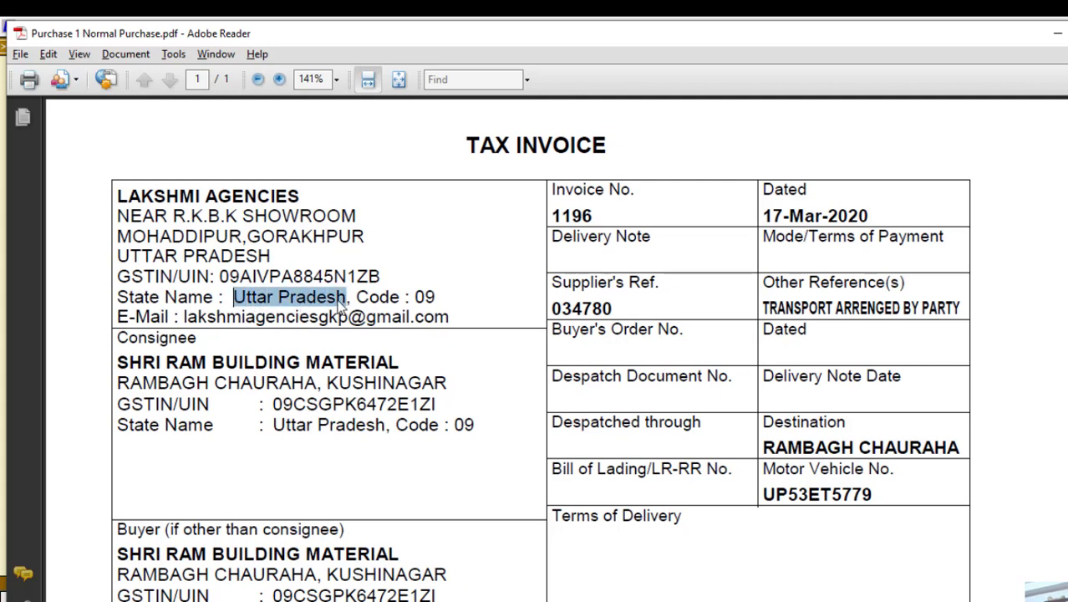
pyautogui.click(281, 435)
pyautogui.moveTo(281, 434); pyautogui.dragTo(385, 433)
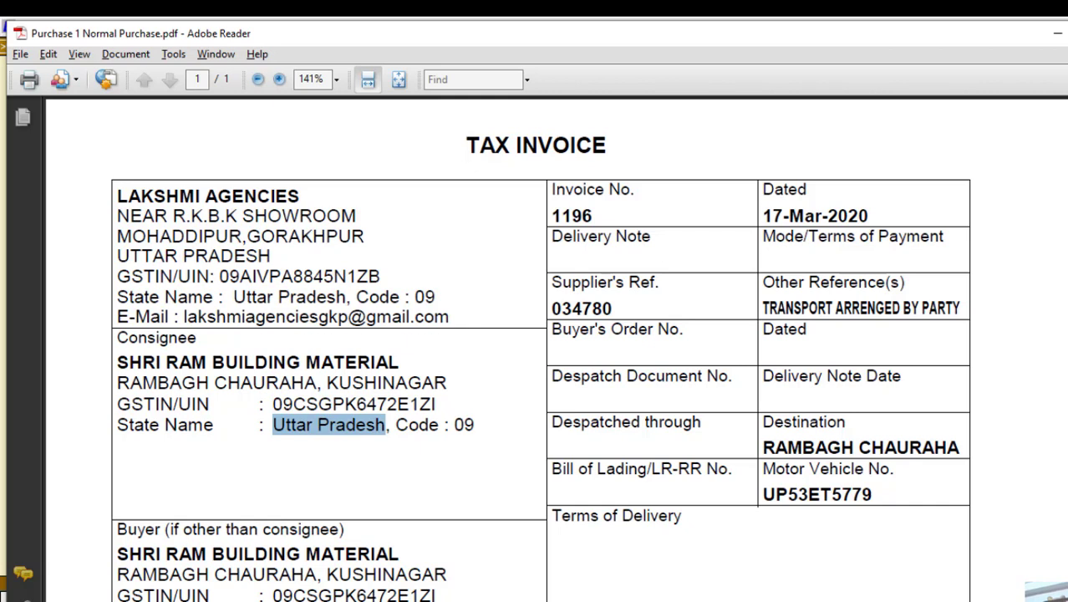
# Step: Set the voucher's purchase type to L/GST-18%
pyautogui.click(558, 600)
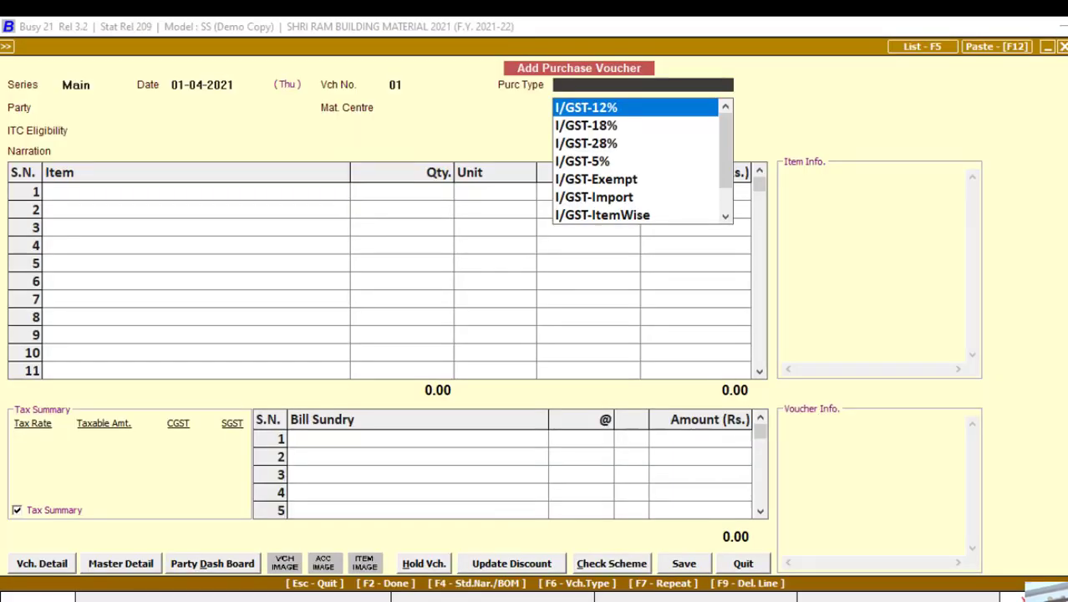
pyautogui.write('l')
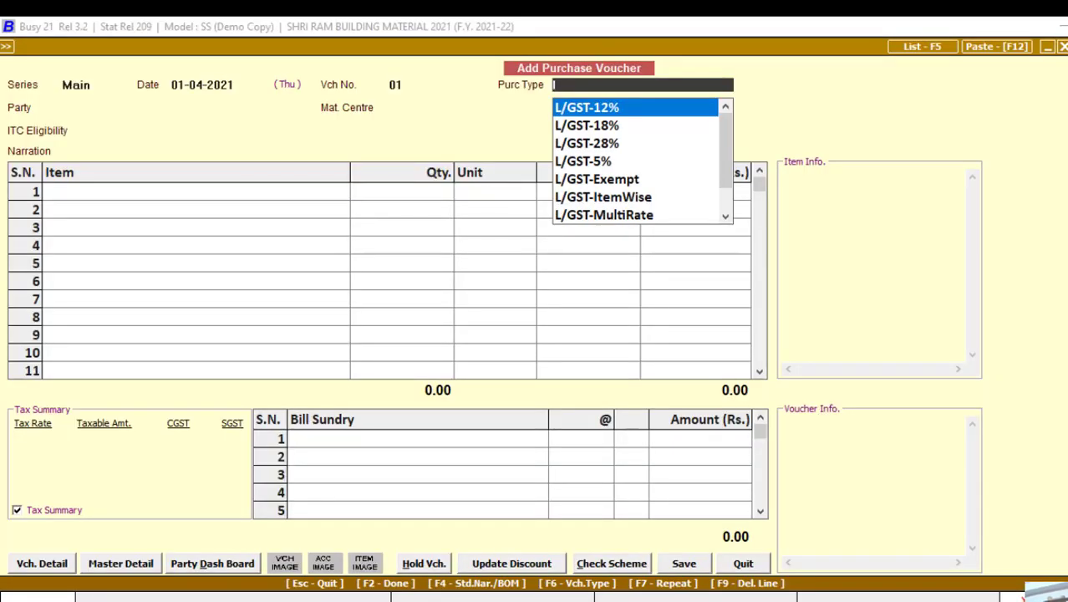
pyautogui.press('Down')
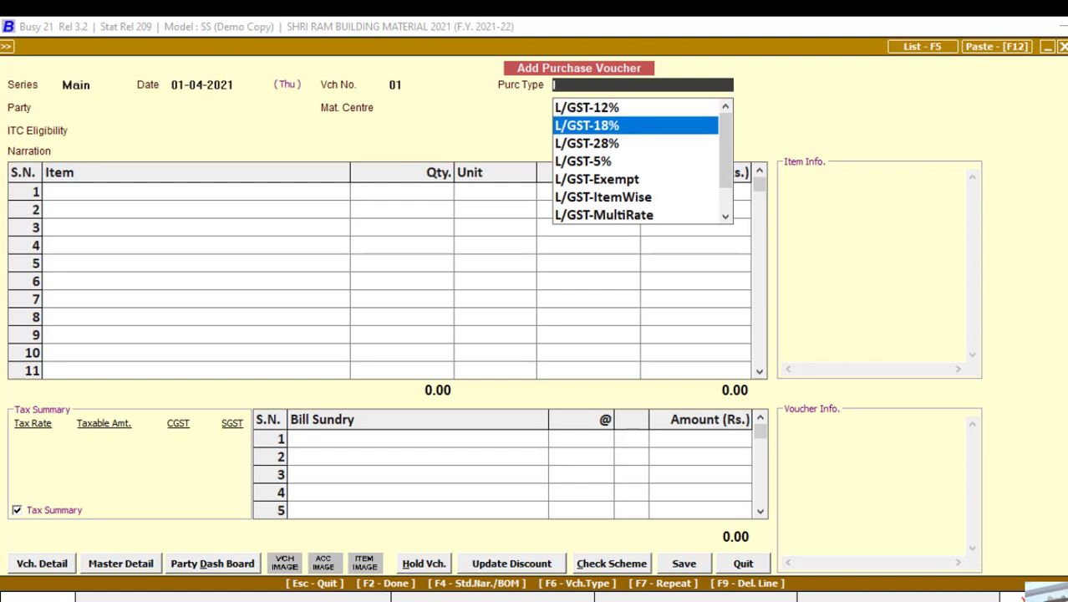
pyautogui.press('Return')
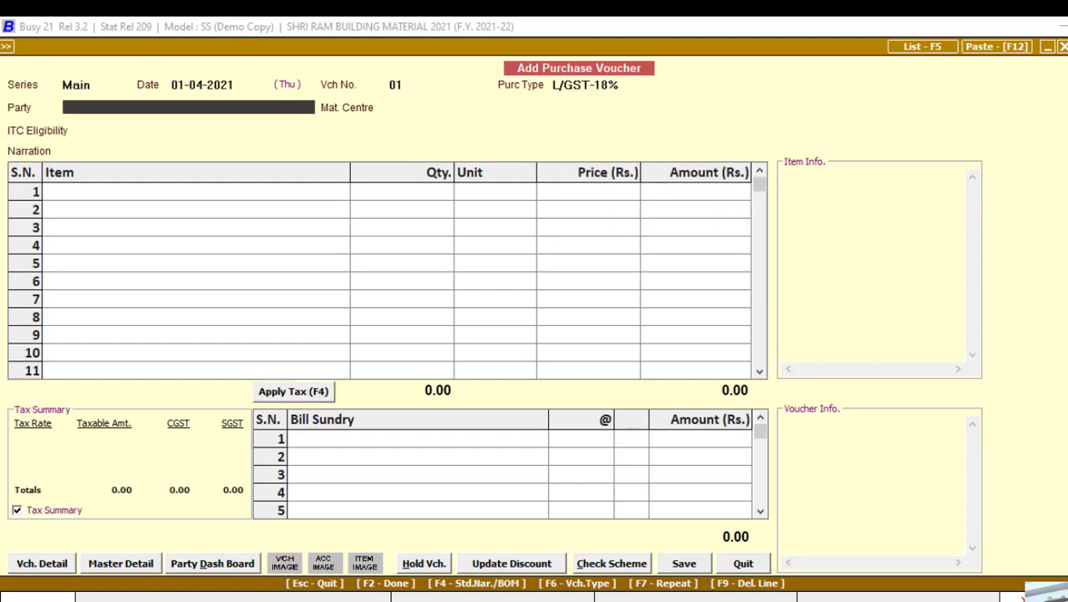
# Step: Verify the invoice's 9% CGST and 9% SGST rates, then return to Busy
pyautogui.hotkey('alt', 'Tab')
pyautogui.scroll(-10, 520, 481)
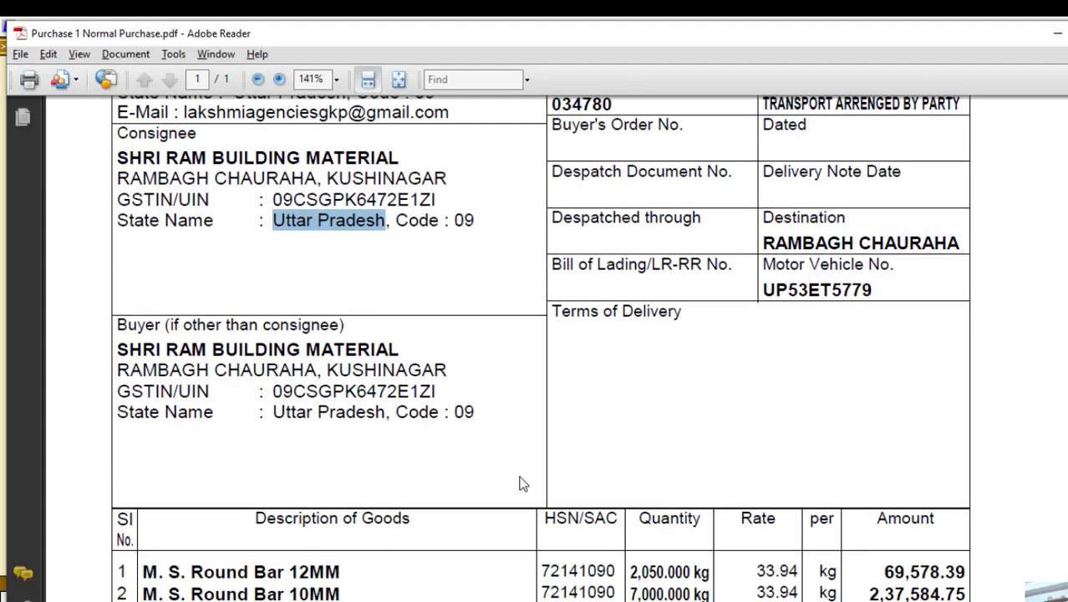
pyautogui.scroll(-1, 520, 481)
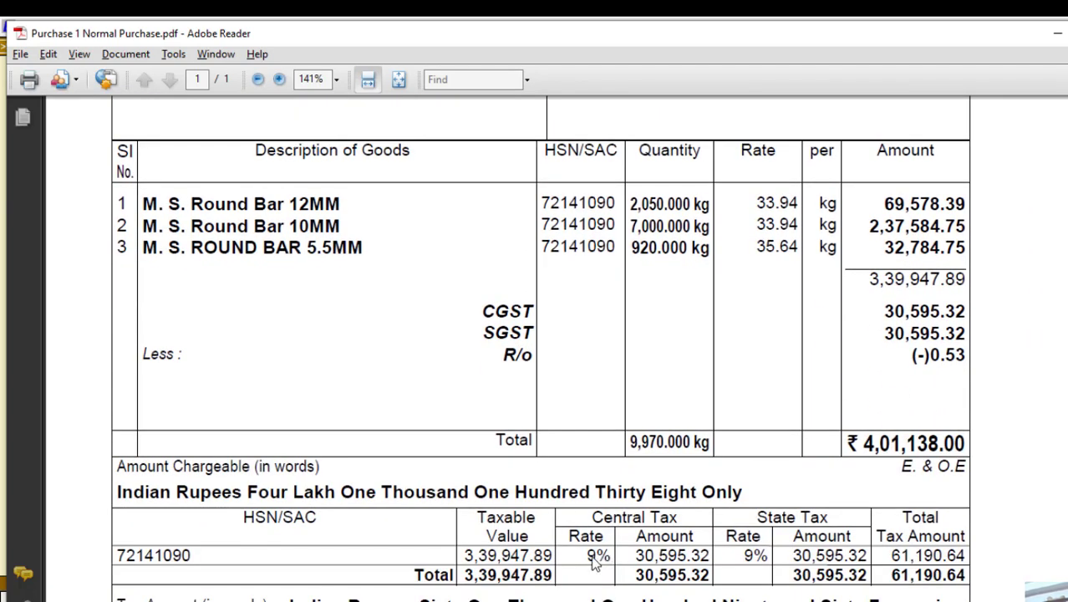
pyautogui.moveTo(585, 555); pyautogui.dragTo(608, 566)
pyautogui.moveTo(742, 554); pyautogui.dragTo(762, 566)
pyautogui.scroll(3, 261, 379)
pyautogui.scroll(9, 266, 390)
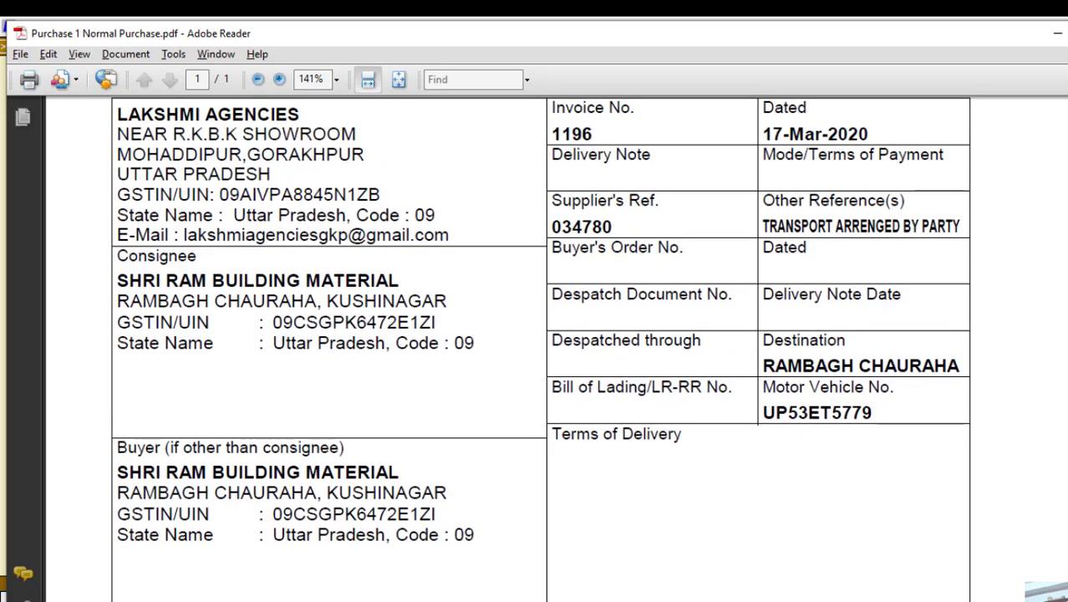
pyautogui.click(512, 556)
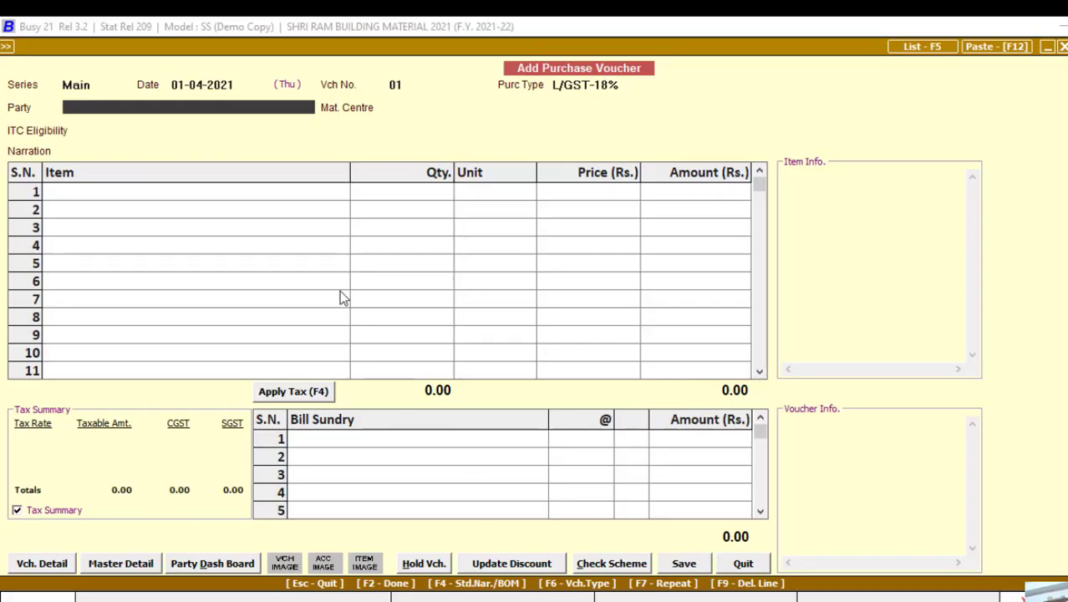
# Step: Select LAKSHMI AGENCIES as the voucher's party
pyautogui.press('space')
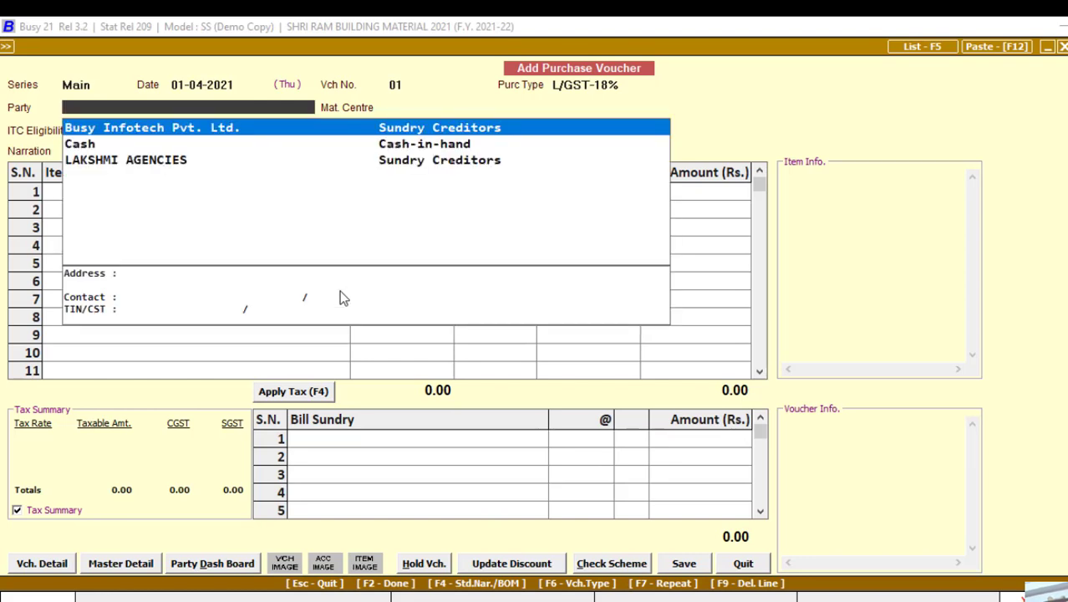
pyautogui.press('Down')
pyautogui.press('Return')
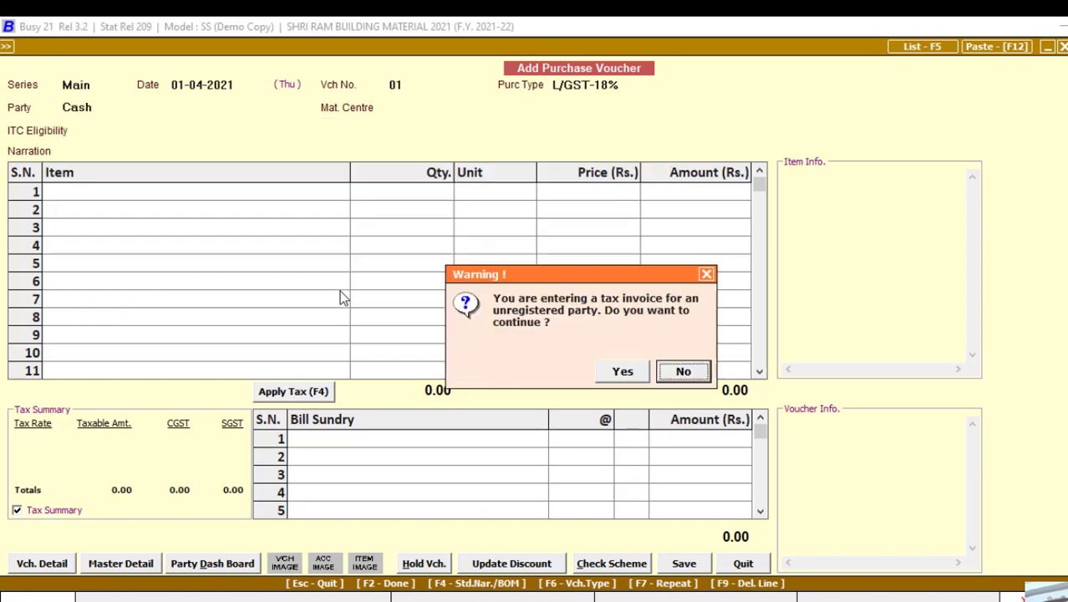
pyautogui.press('Return')
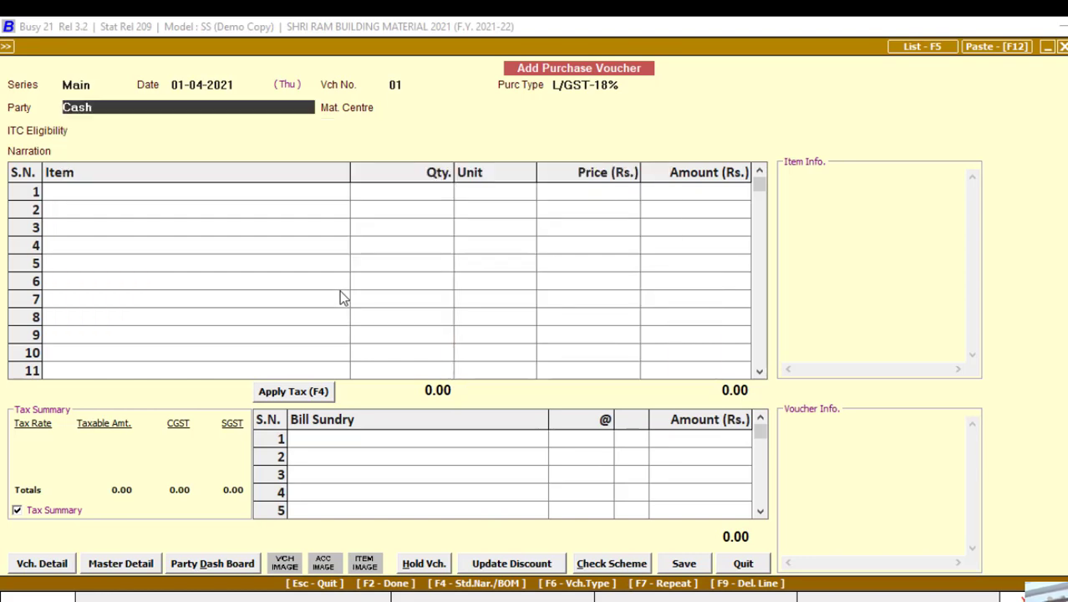
pyautogui.write('l')
pyautogui.press('Return')
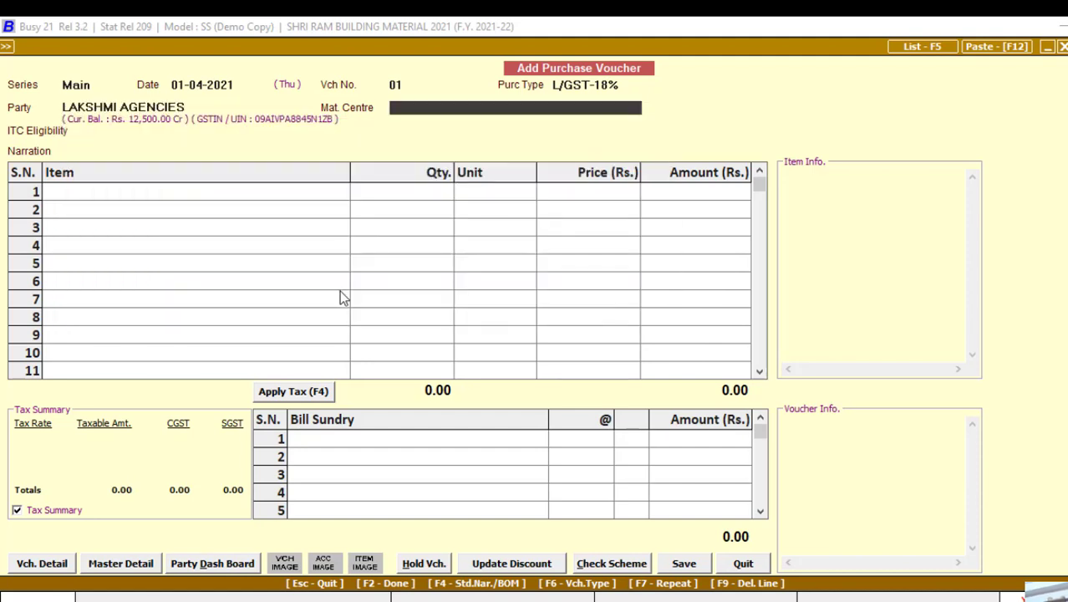
# Step: Accept Main Store material centre and Input Goods/Services ITC eligibility, skipping narration
pyautogui.press('space')
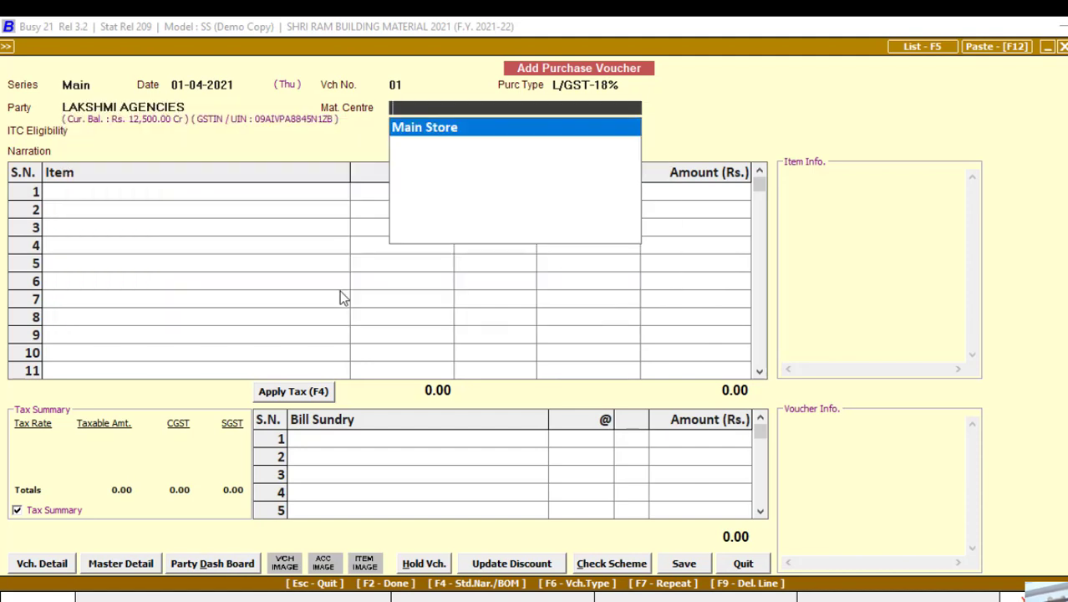
pyautogui.press('Return')
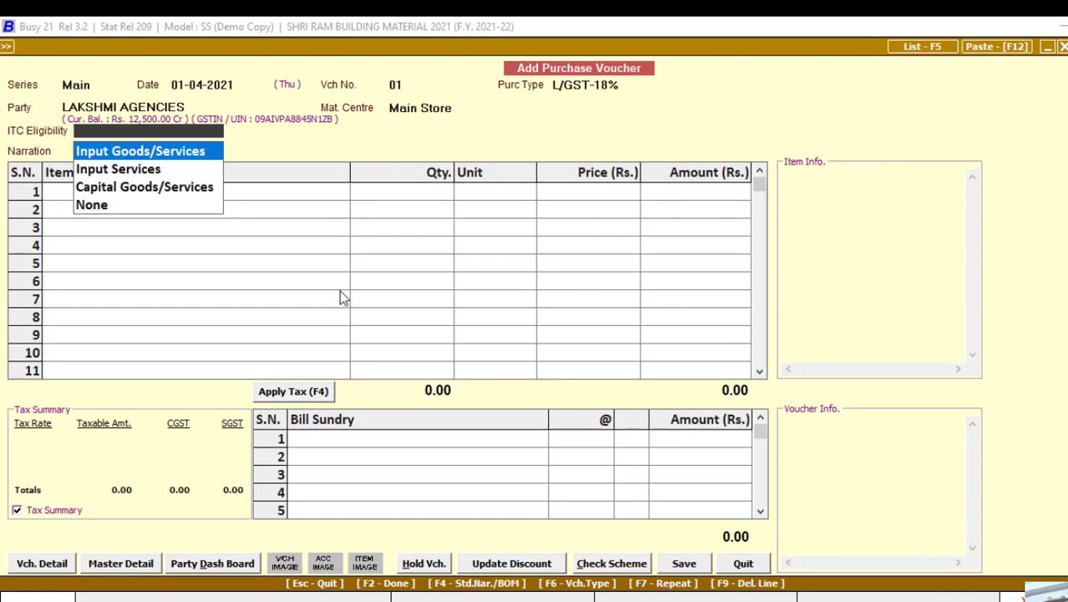
pyautogui.press('Return')
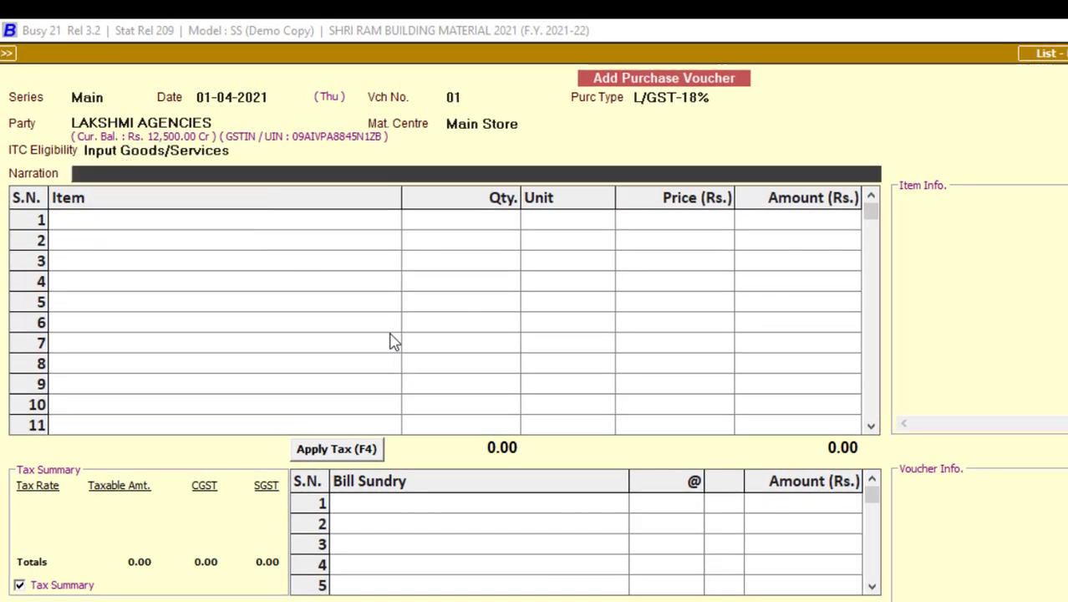
pyautogui.press('Return')
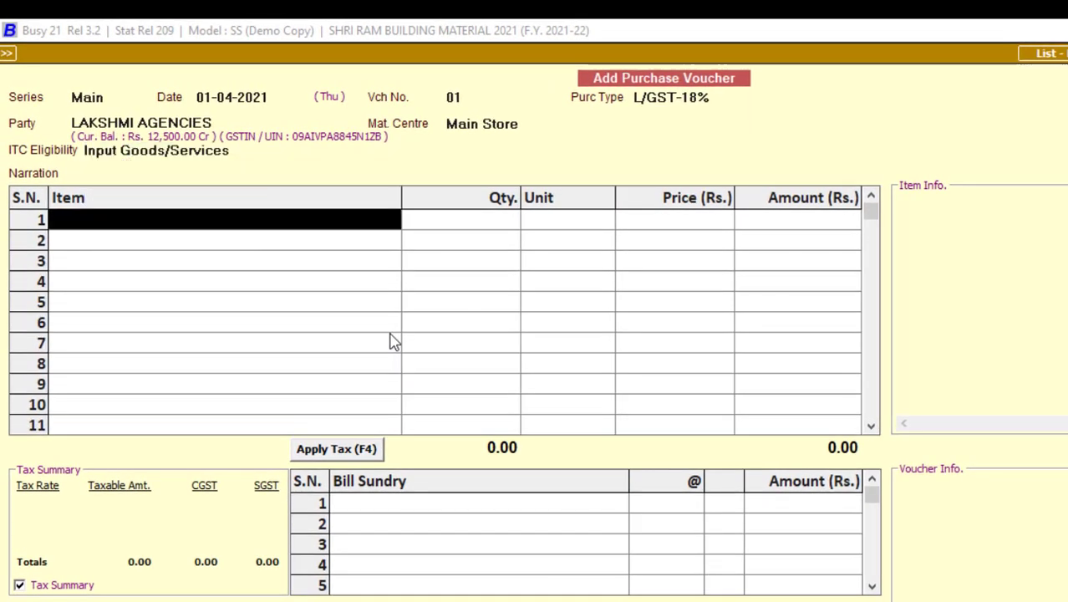
# Step: Check the invoice and pick M. S. Round Bar 12MM as the first item
pyautogui.hotkey('alt', 'Tab')
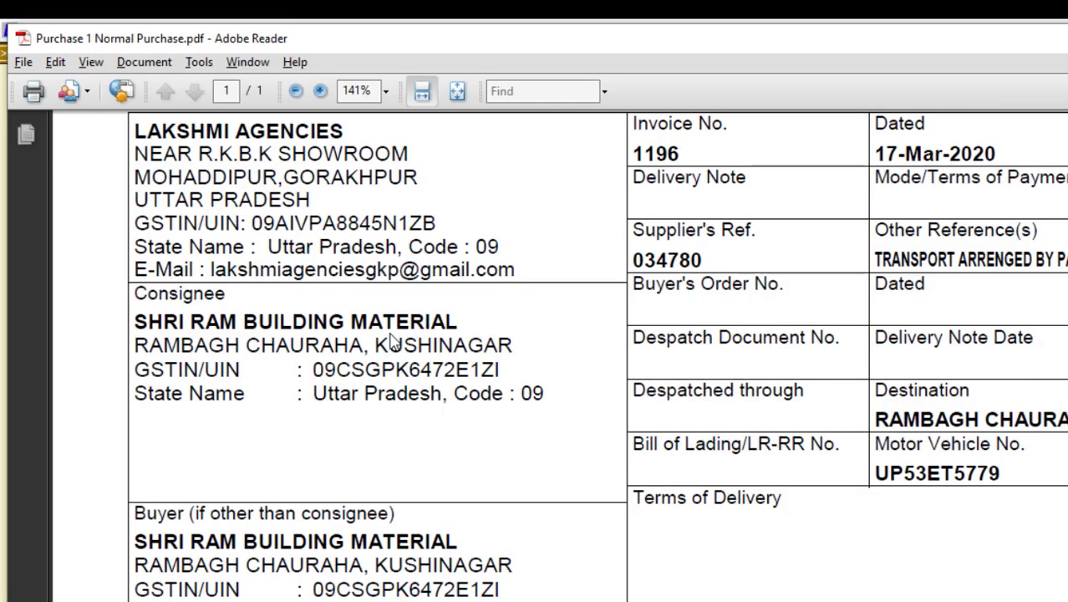
pyautogui.scroll(-10, 407, 426)
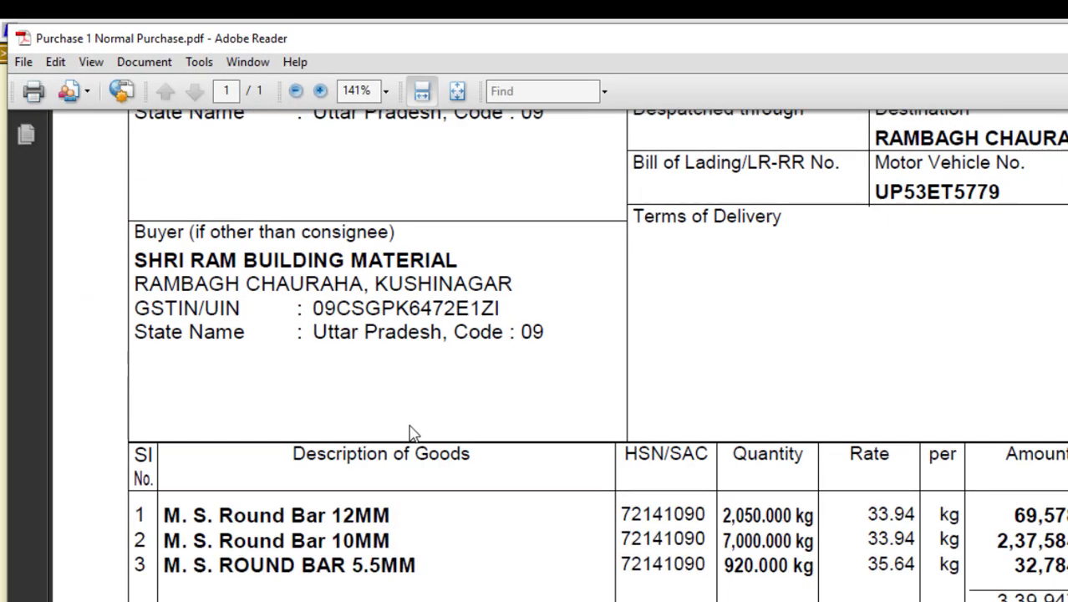
pyautogui.moveTo(342, 376); pyautogui.dragTo(390, 386)
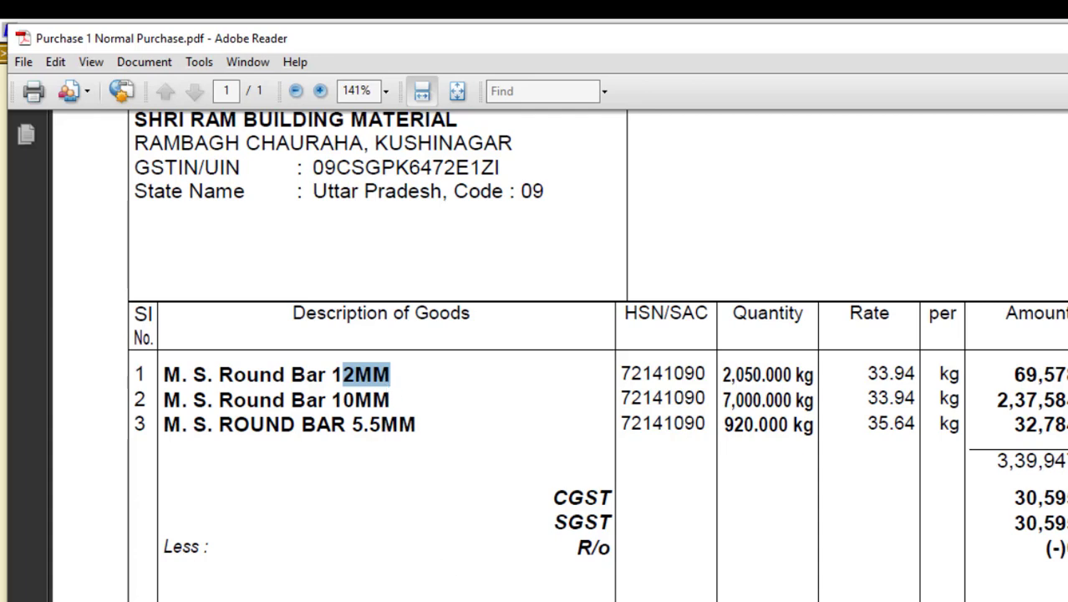
pyautogui.hotkey('alt', 'Tab')
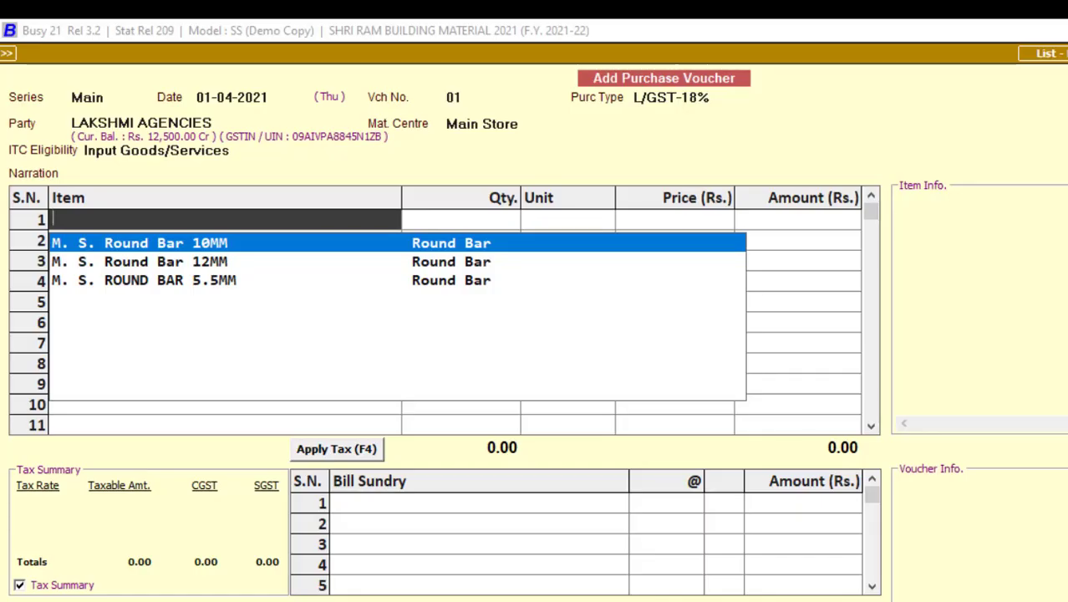
pyautogui.press('Down')
pyautogui.press('Return')
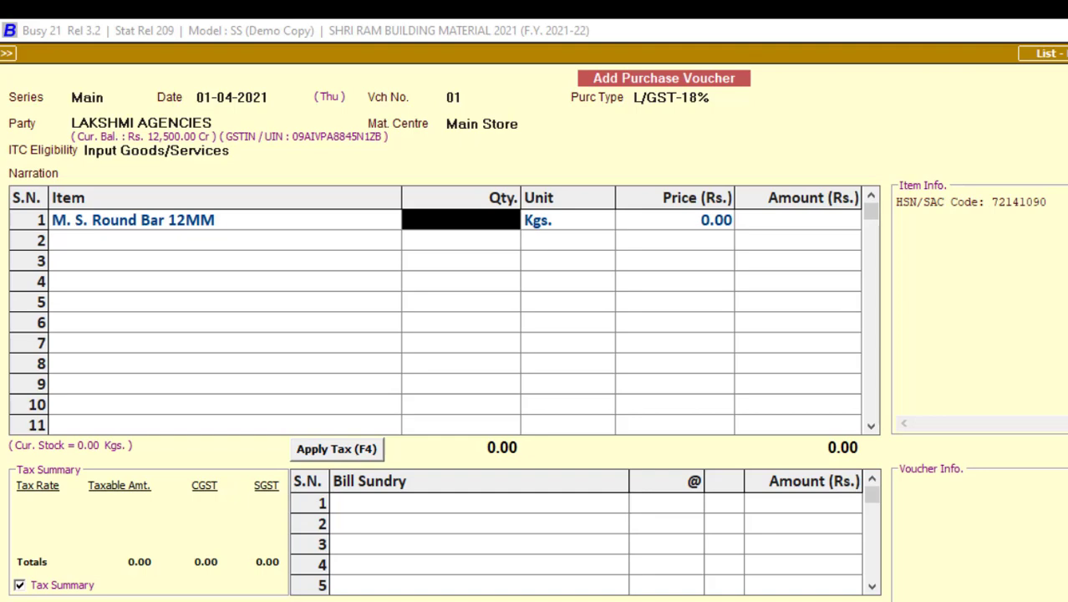
# Step: Enter 2,050 Kgs at a price of 33.94 for the 12MM bar, per the invoice
pyautogui.hotkey('alt', 'Tab')
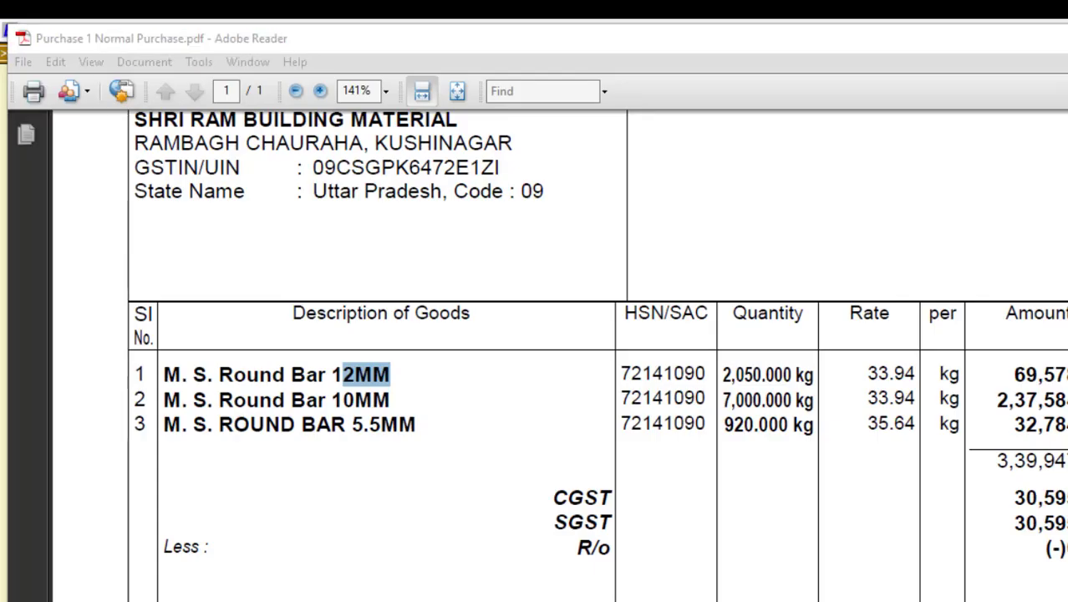
pyautogui.hotkey('alt', 'Tab')
pyautogui.write('2050')
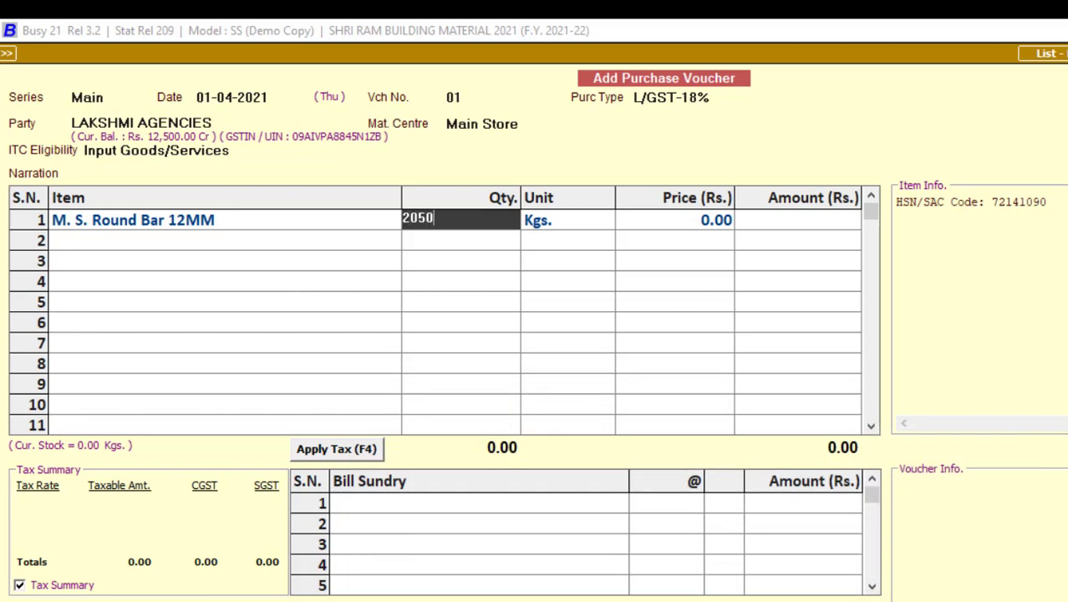
pyautogui.press('Return')
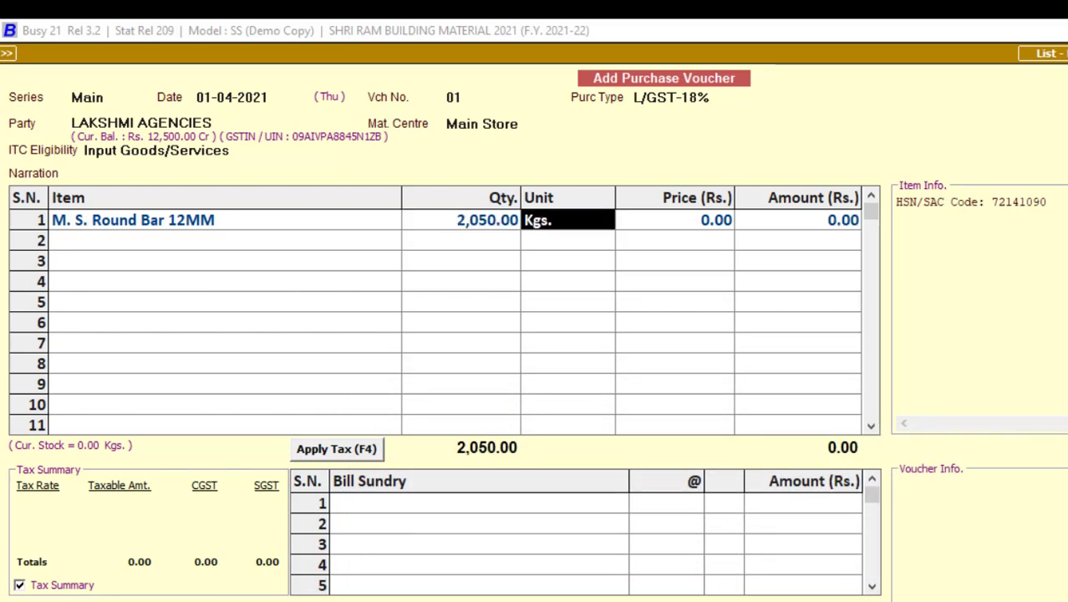
pyautogui.press('Return')
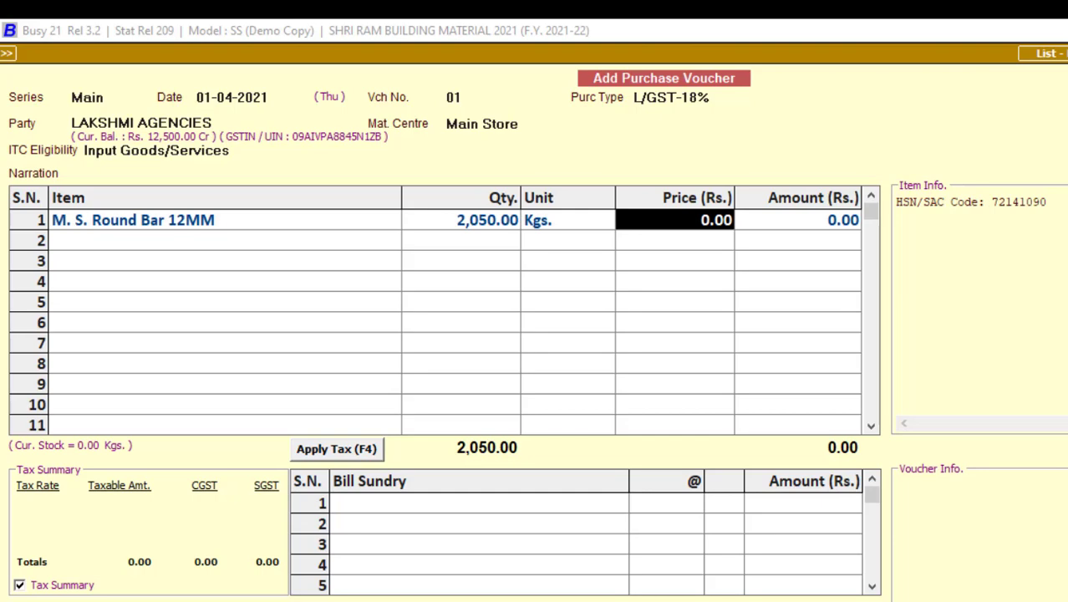
pyautogui.hotkey('alt', 'Tab')
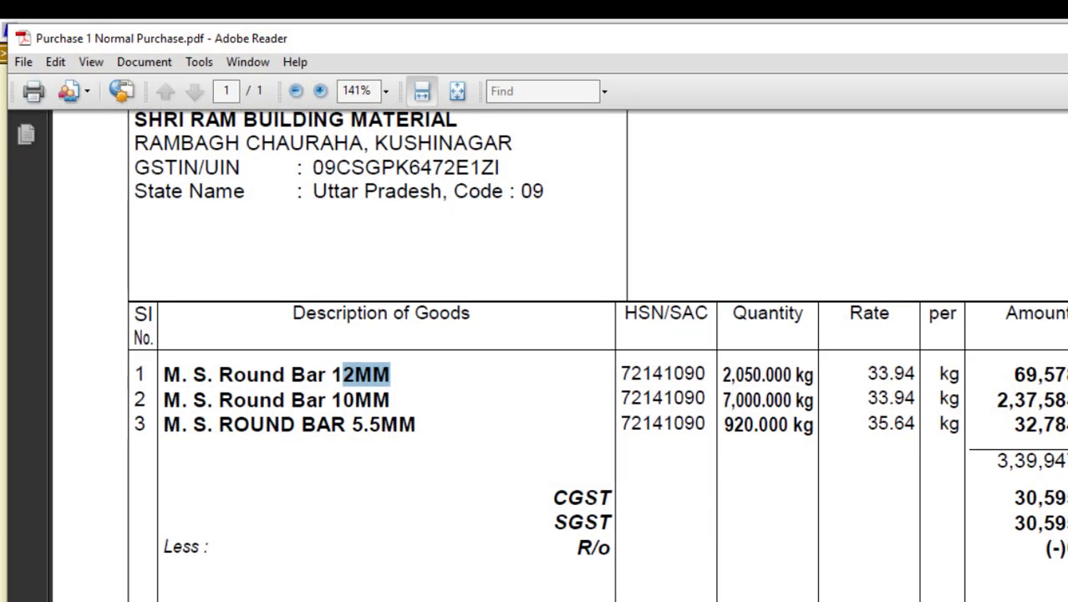
pyautogui.hotkey('alt', 'Tab')
pyautogui.write('33.94')
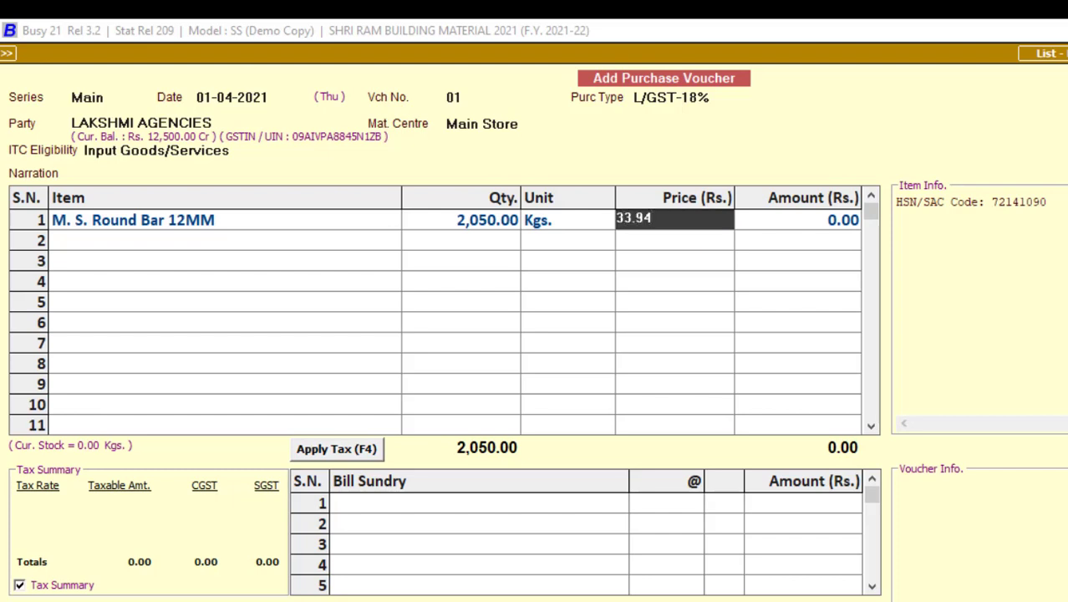
pyautogui.press('Return')
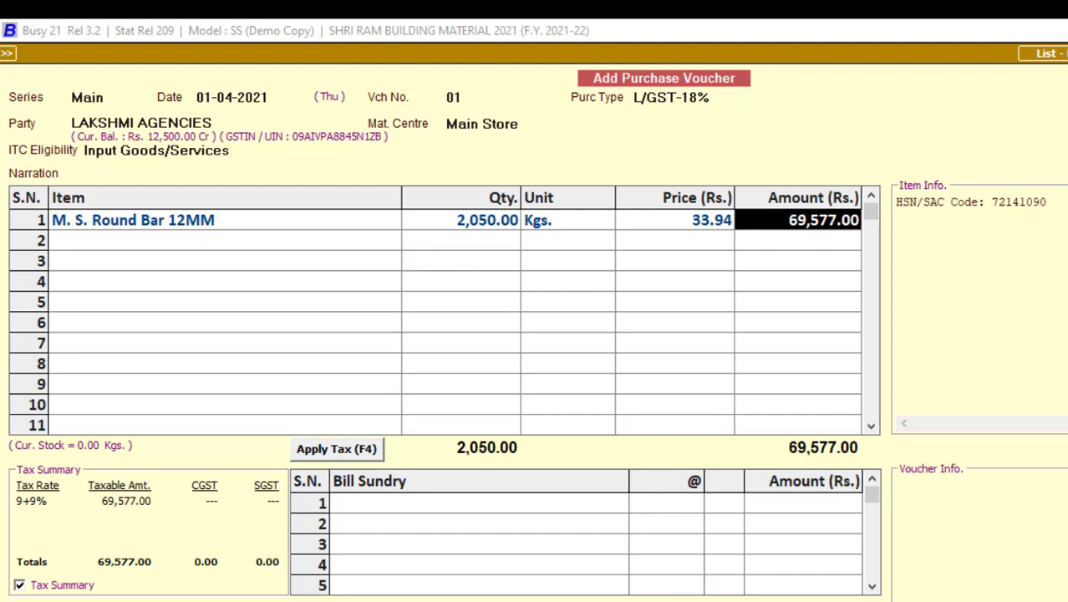
# Step: Correct the row 1 amount to 69,578.39 to match the invoice
pyautogui.hotkey('alt', 'Tab')
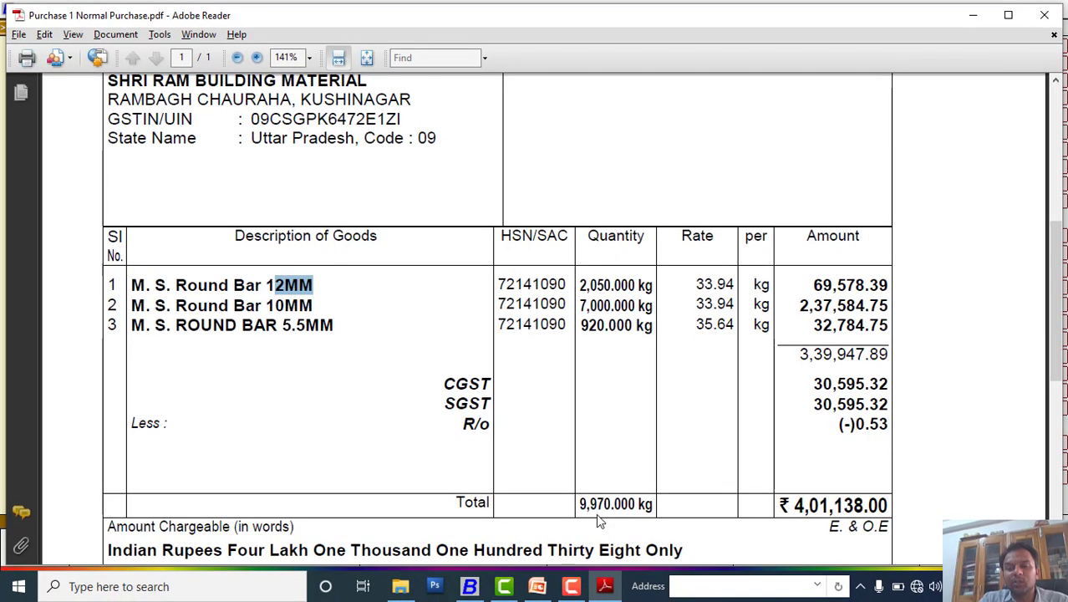
pyautogui.hotkey('alt', 'Tab')
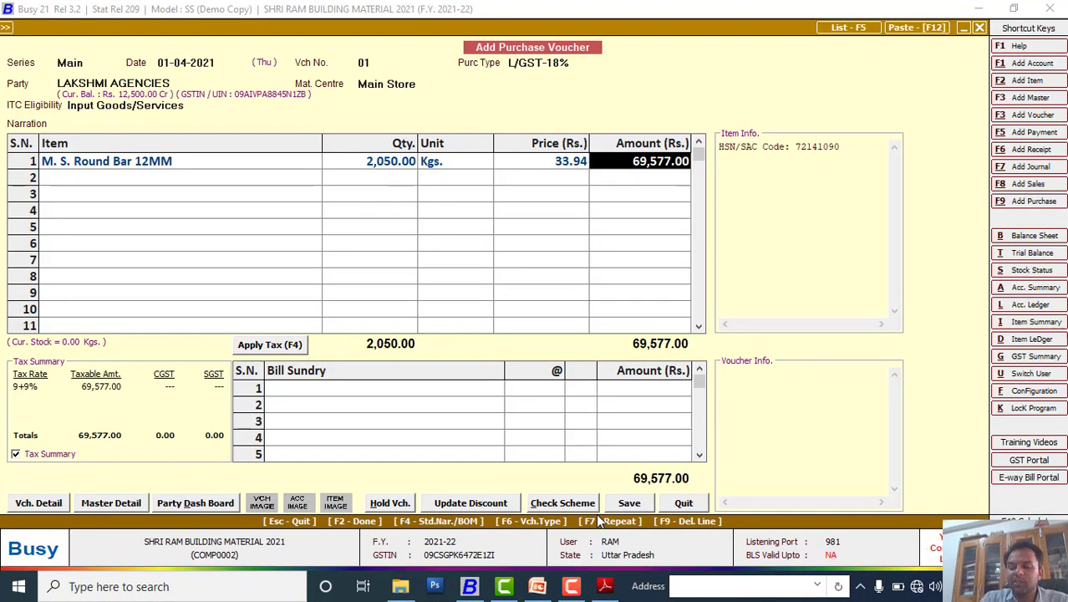
pyautogui.write('69578')
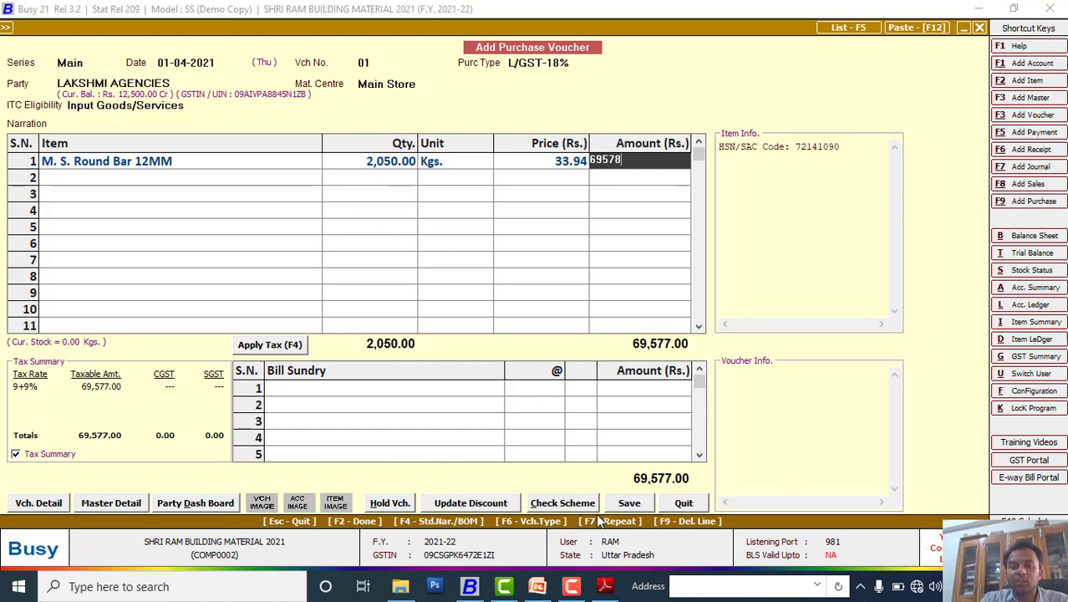
pyautogui.hotkey('alt', 'Tab')
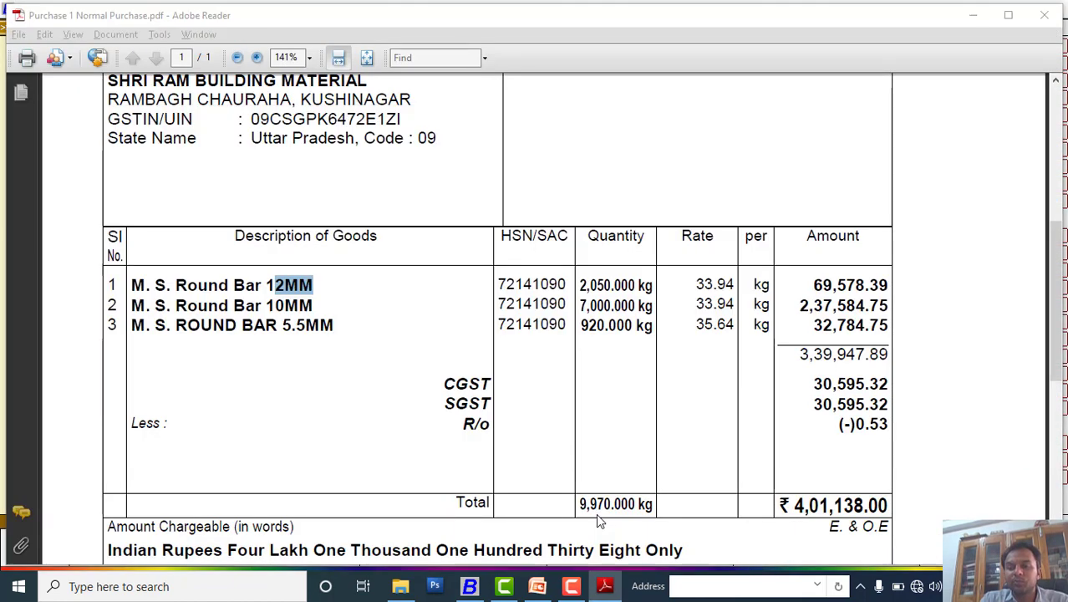
pyautogui.hotkey('alt', 'Tab')
pyautogui.press('Return')
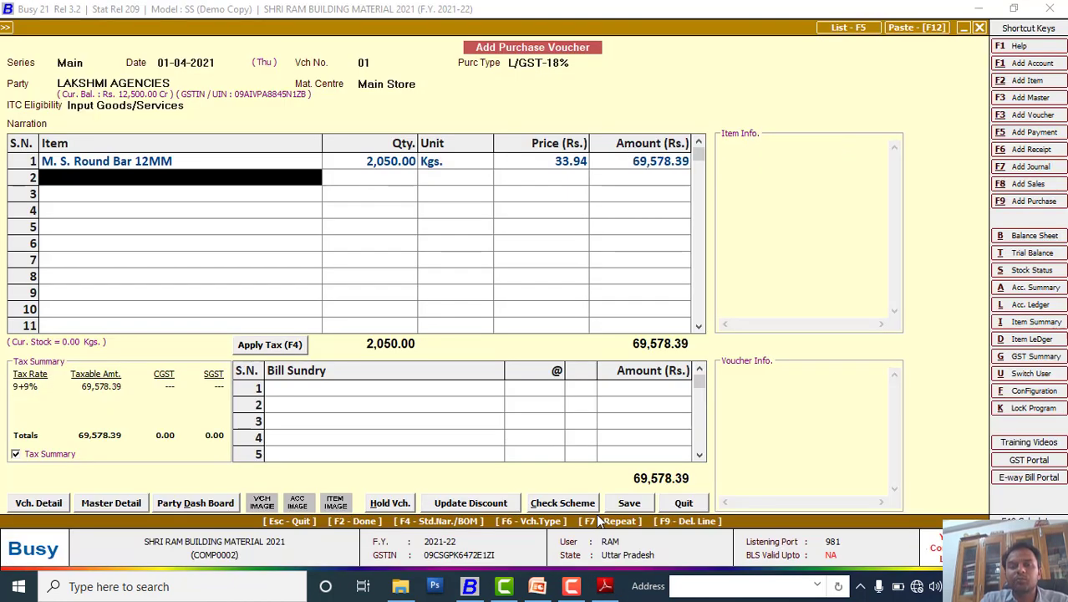
# Step: Add M. S. Round Bar 10MM in row 2 with quantity 7,000 Kgs
pyautogui.hotkey('alt', 'Tab')
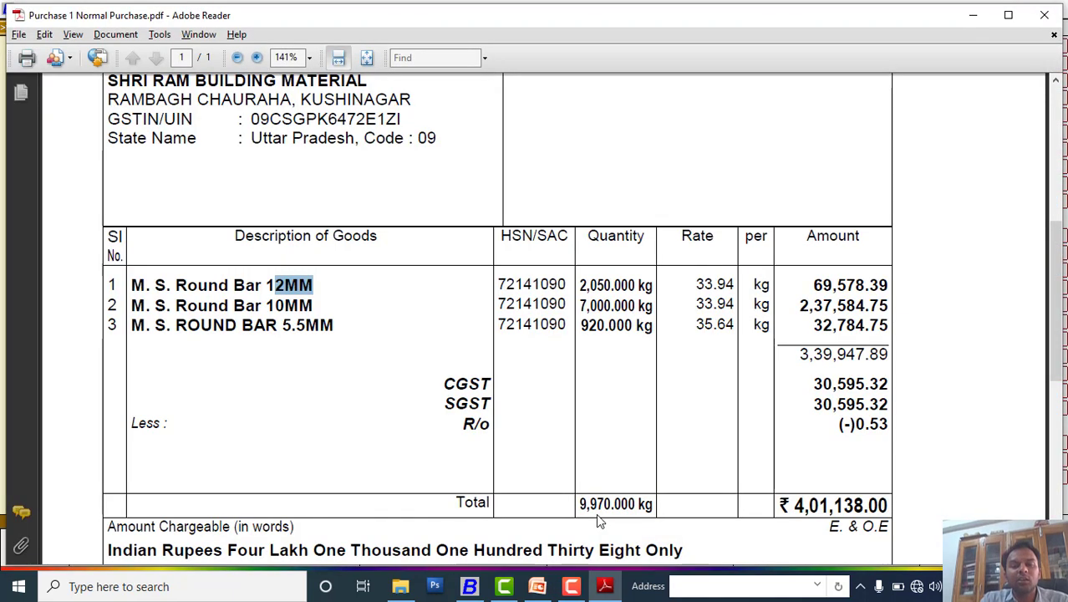
pyautogui.hotkey('alt', 'Tab')
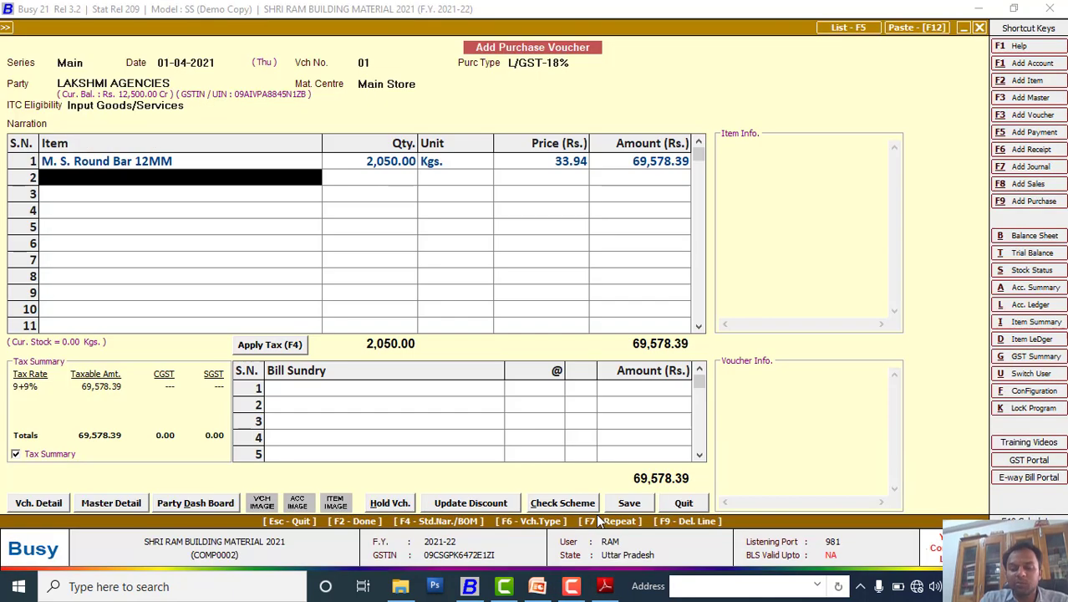
pyautogui.write('10')
pyautogui.press('Return')
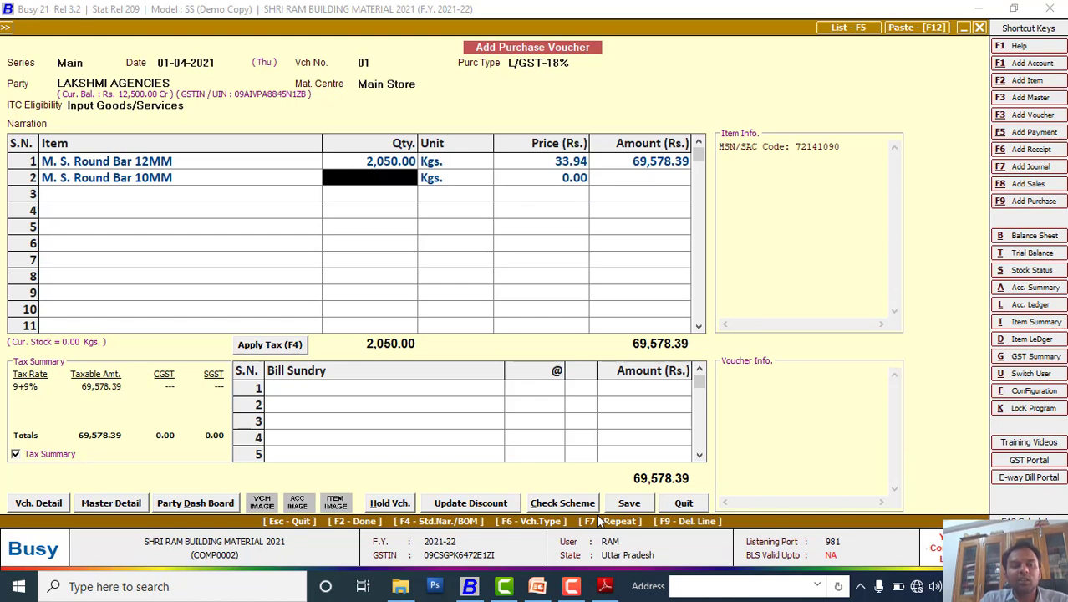
pyautogui.hotkey('alt', 'Tab')
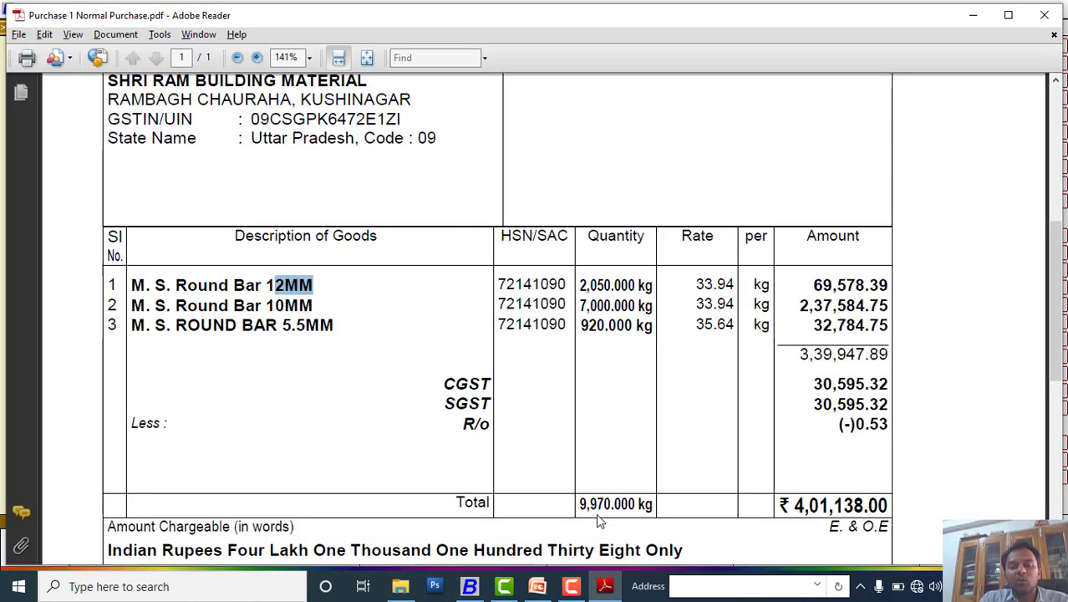
pyautogui.hotkey('alt', 'Tab')
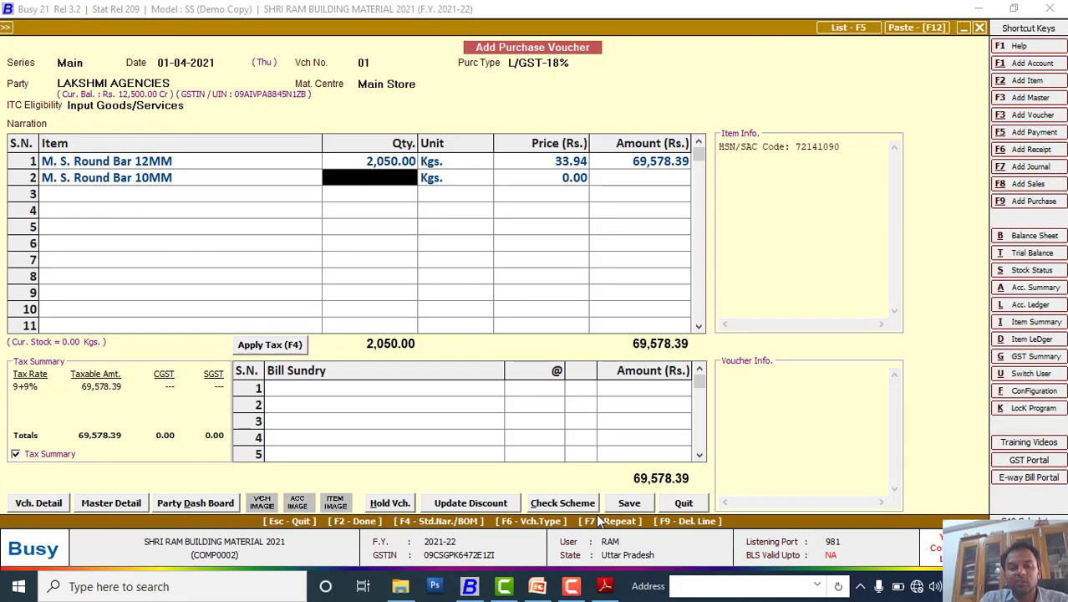
pyautogui.write('7000')
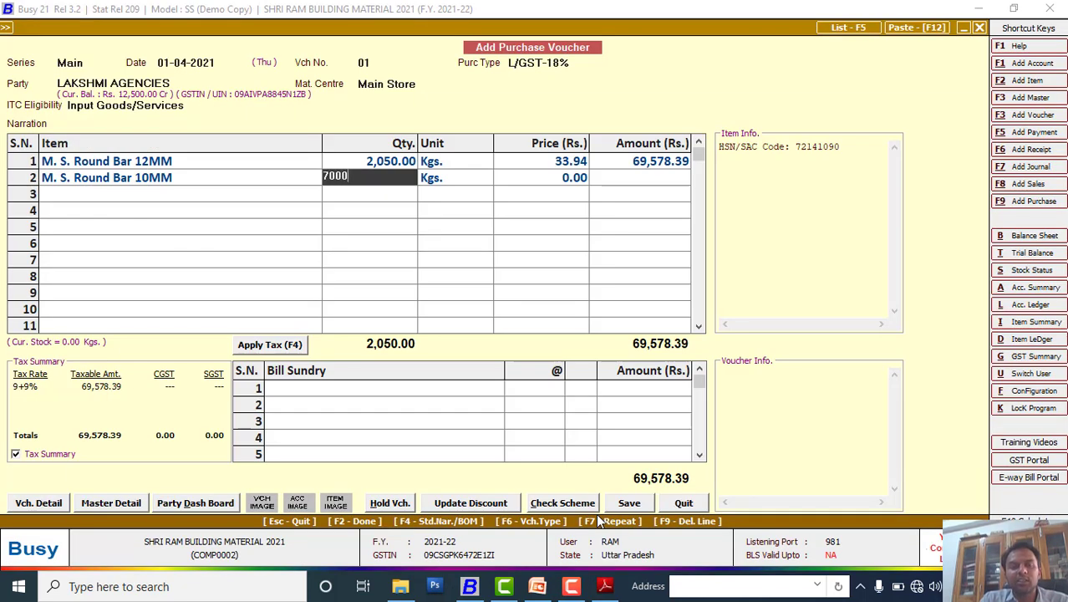
pyautogui.press('Return')
pyautogui.press('Return')
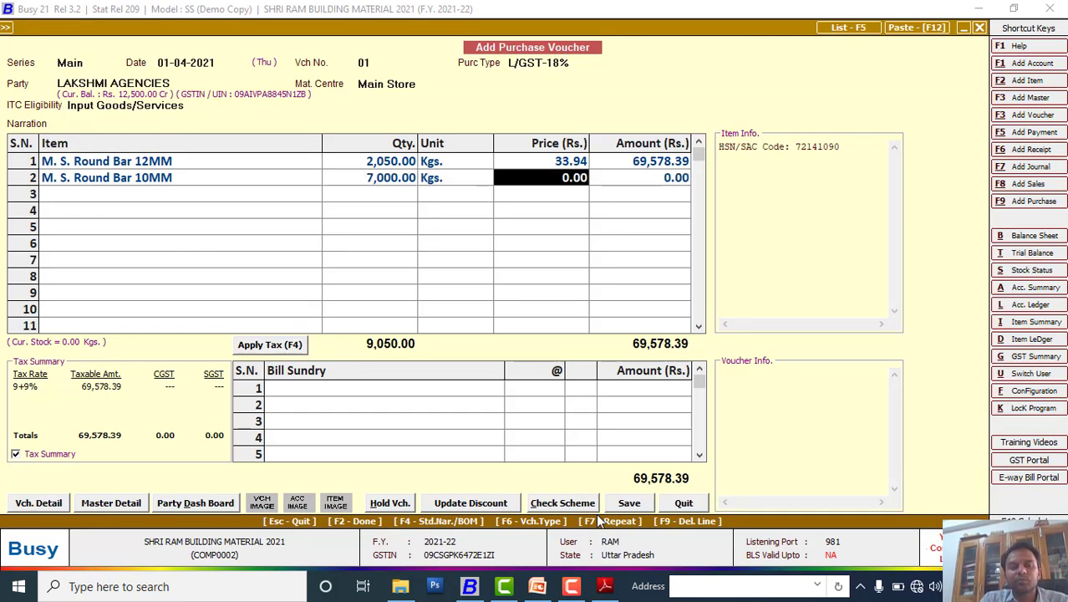
pyautogui.press('Return')
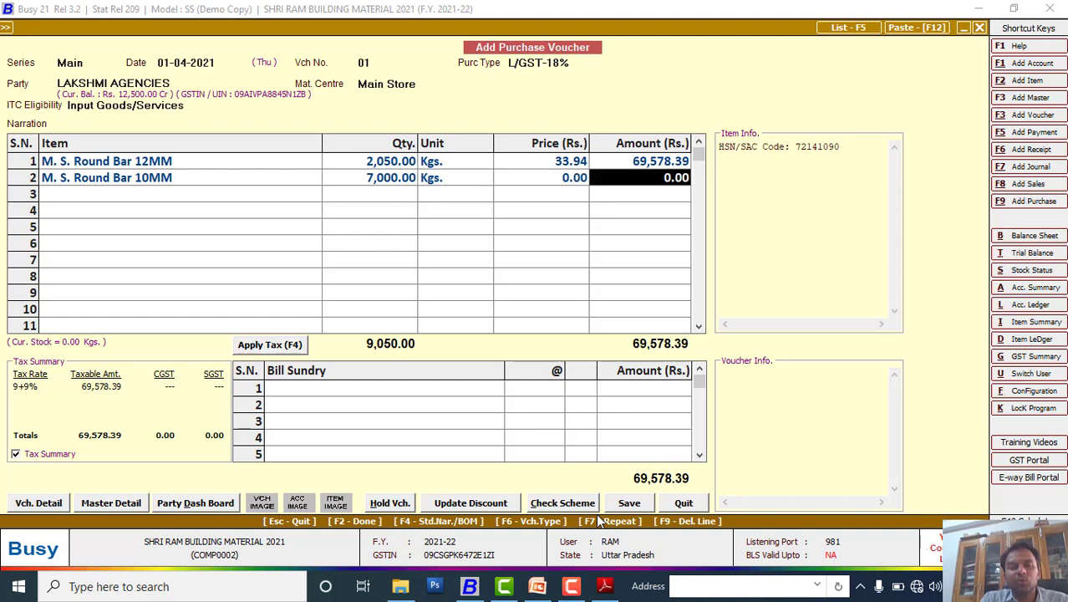
# Step: Enter the 10MM line amount as 2,37,584.75
pyautogui.hotkey('alt', 'Tab')
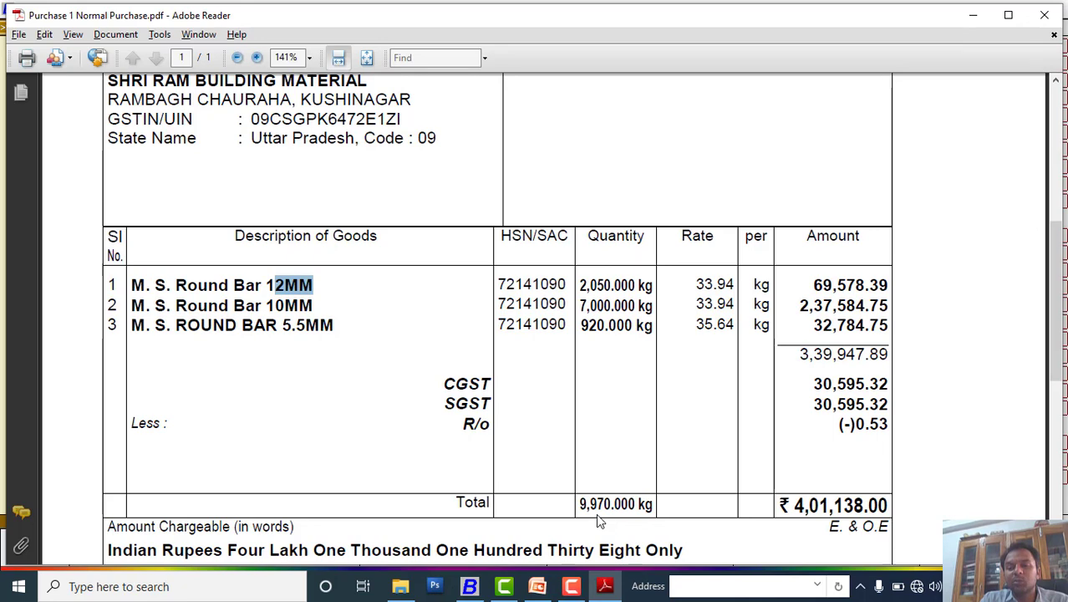
pyautogui.hotkey('alt', 'Tab')
pyautogui.write('23758')
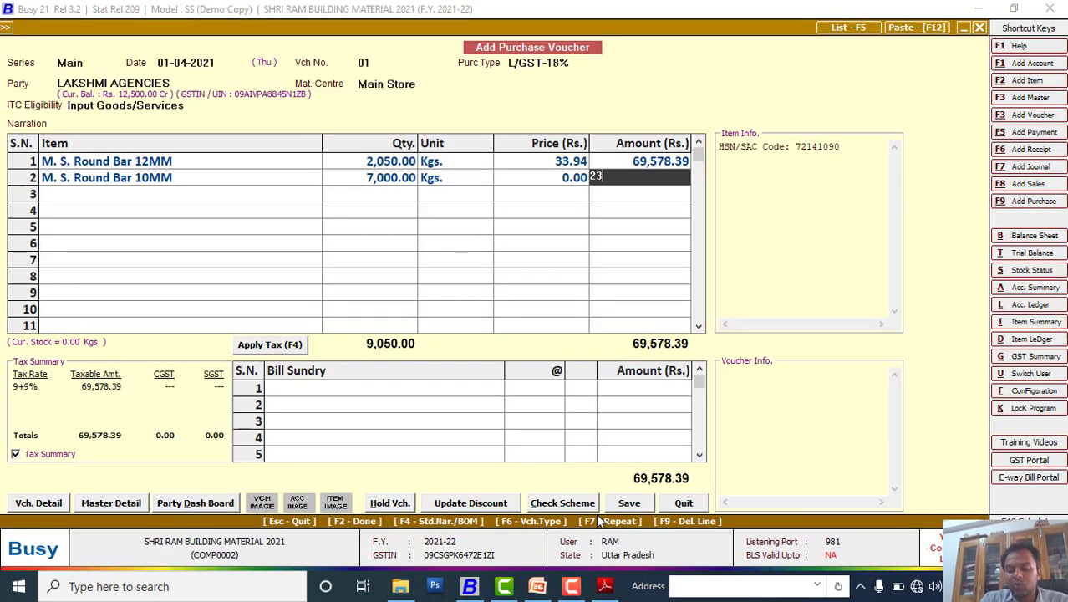
pyautogui.write('4.')
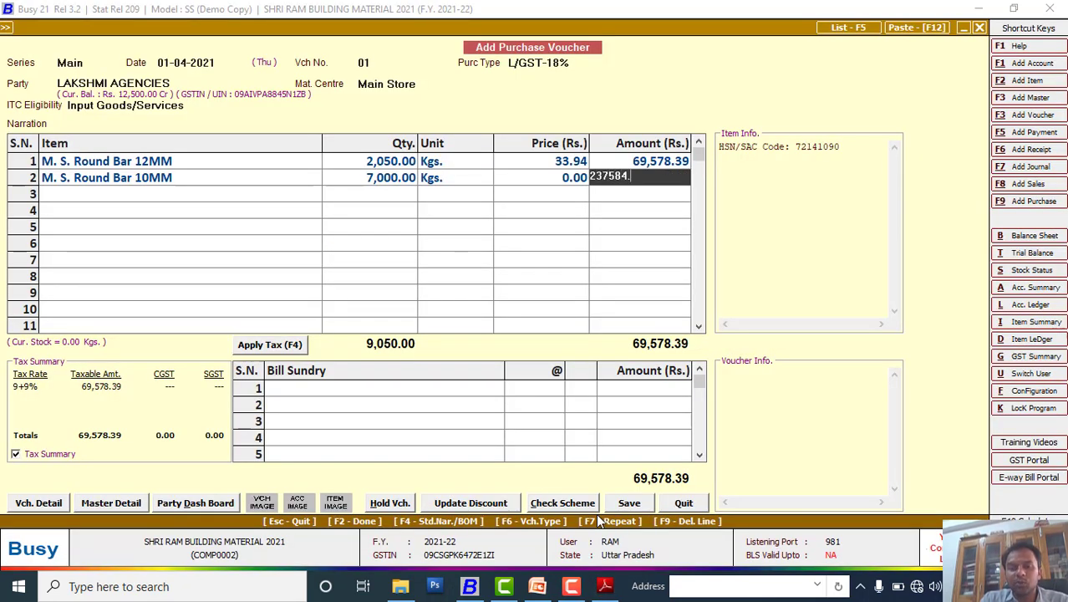
pyautogui.hotkey('alt', 'Tab')
pyautogui.hotkey('alt', 'Tab')
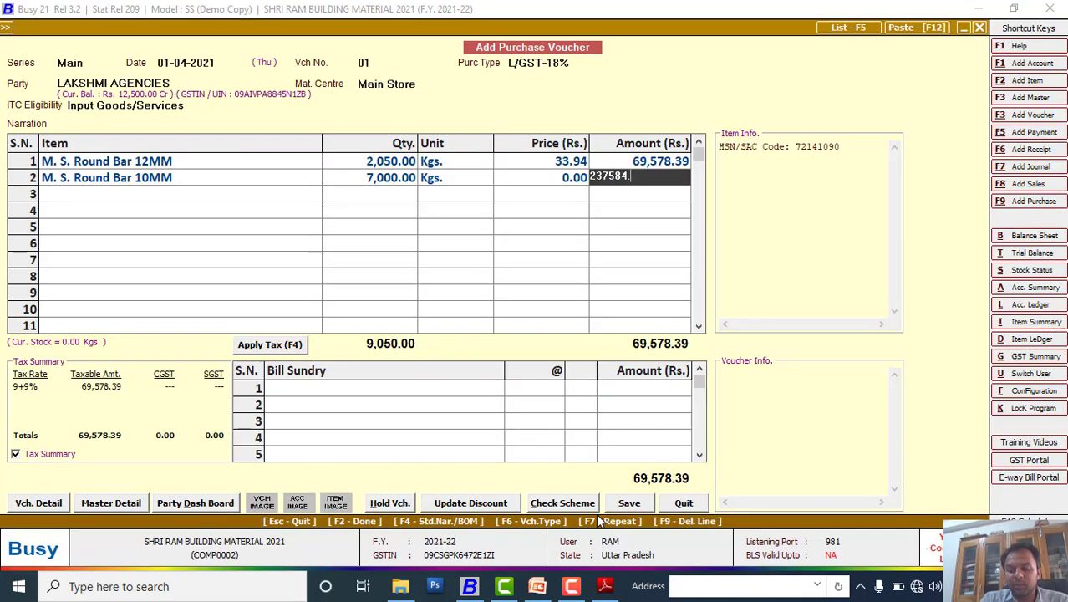
pyautogui.write('.75')
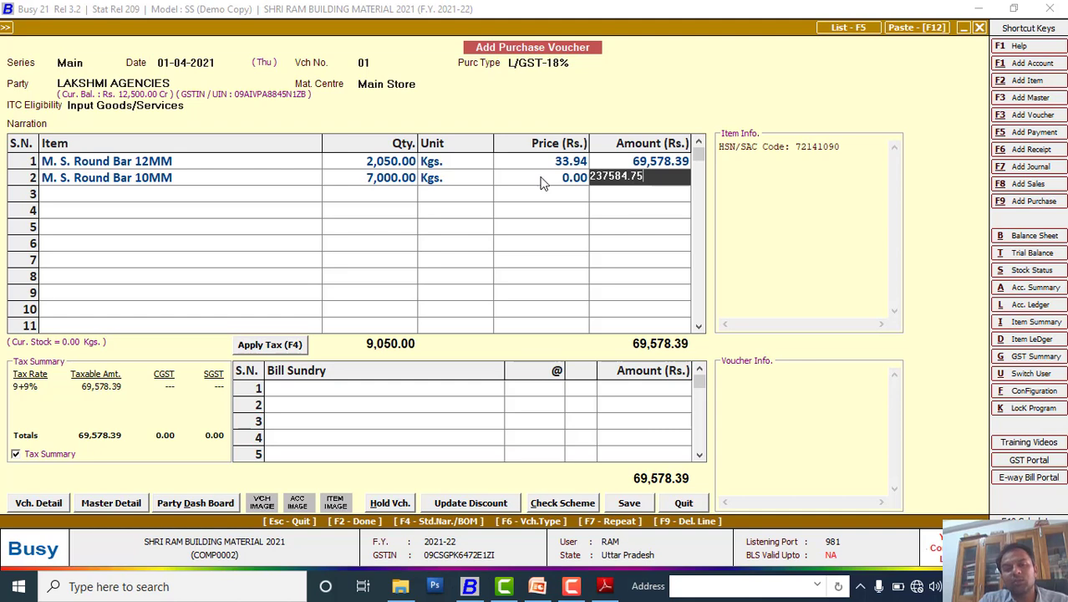
pyautogui.press('Return')
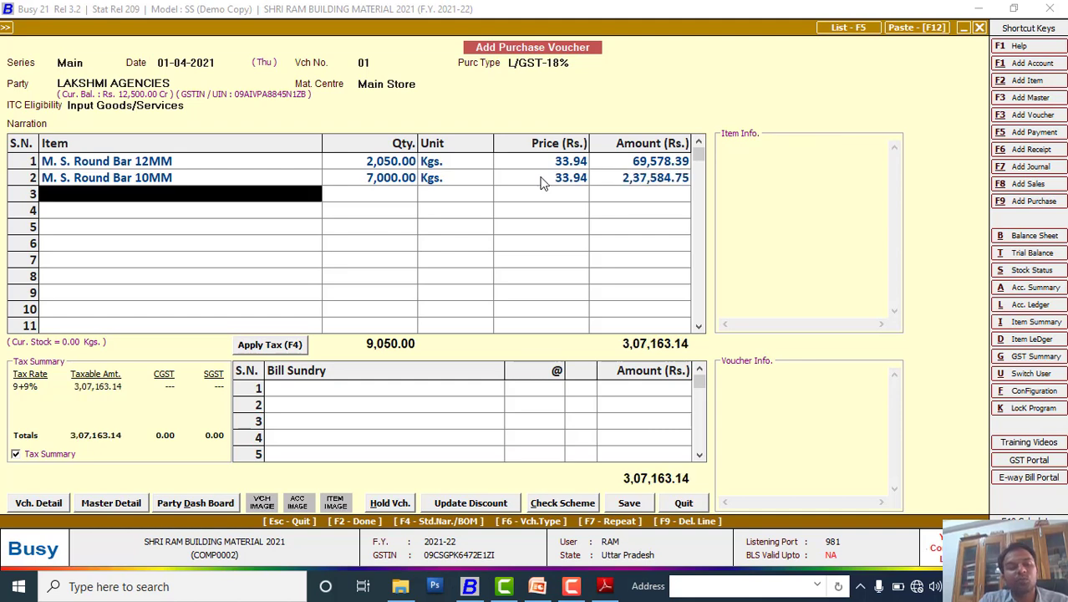
# Step: Add M. S. ROUND BAR 5.5MM in row 3 with quantity 920 Kgs
pyautogui.hotkey('alt', 'Tab')
pyautogui.hotkey('alt', 'Tab')
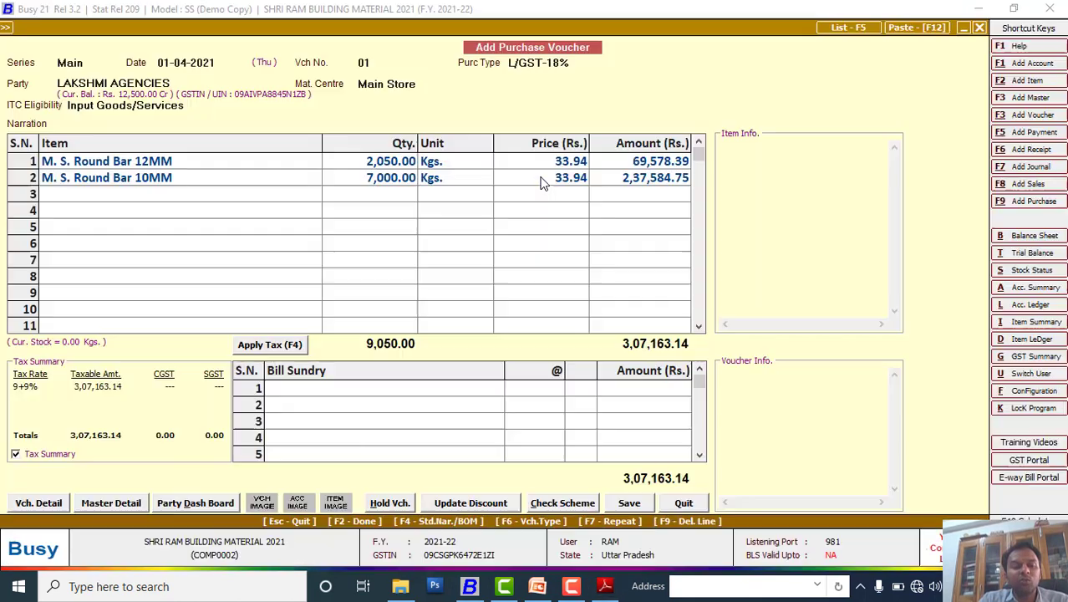
pyautogui.write('5.5')
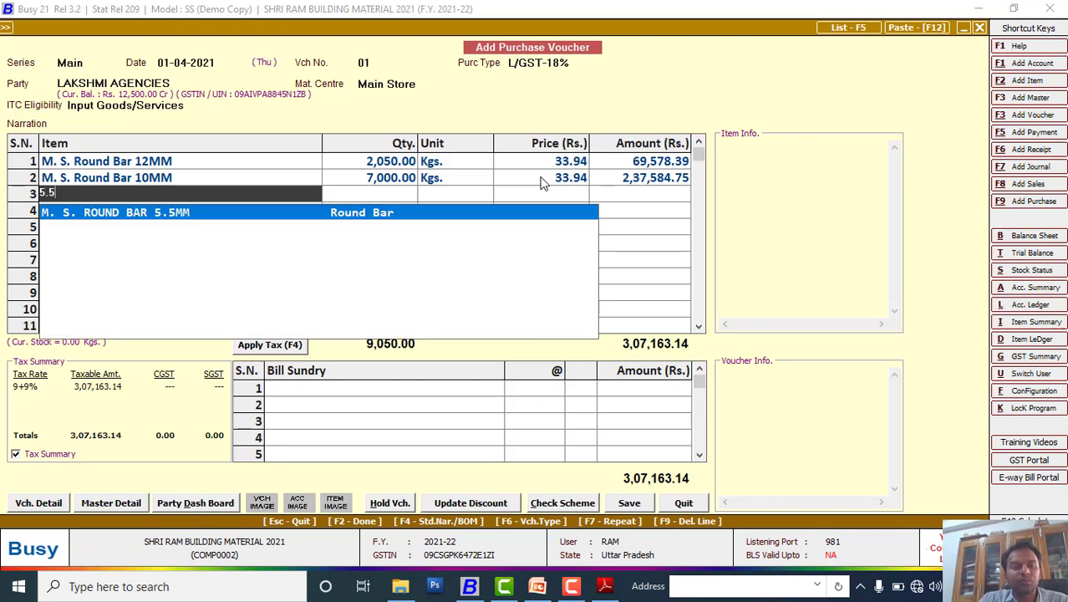
pyautogui.press('Return')
pyautogui.hotkey('alt', 'Tab')
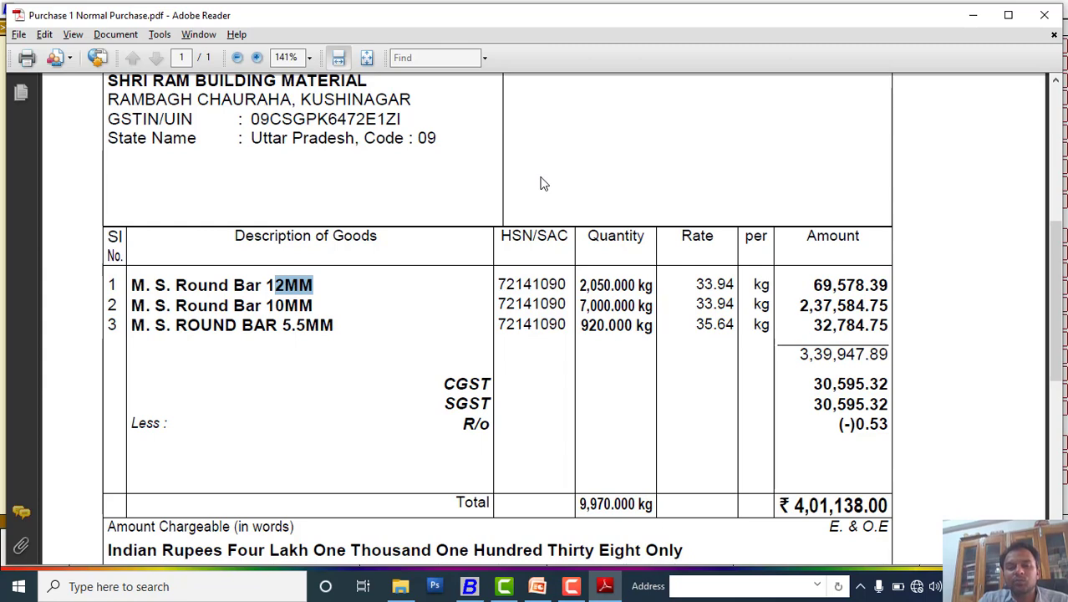
pyautogui.hotkey('alt', 'Tab')
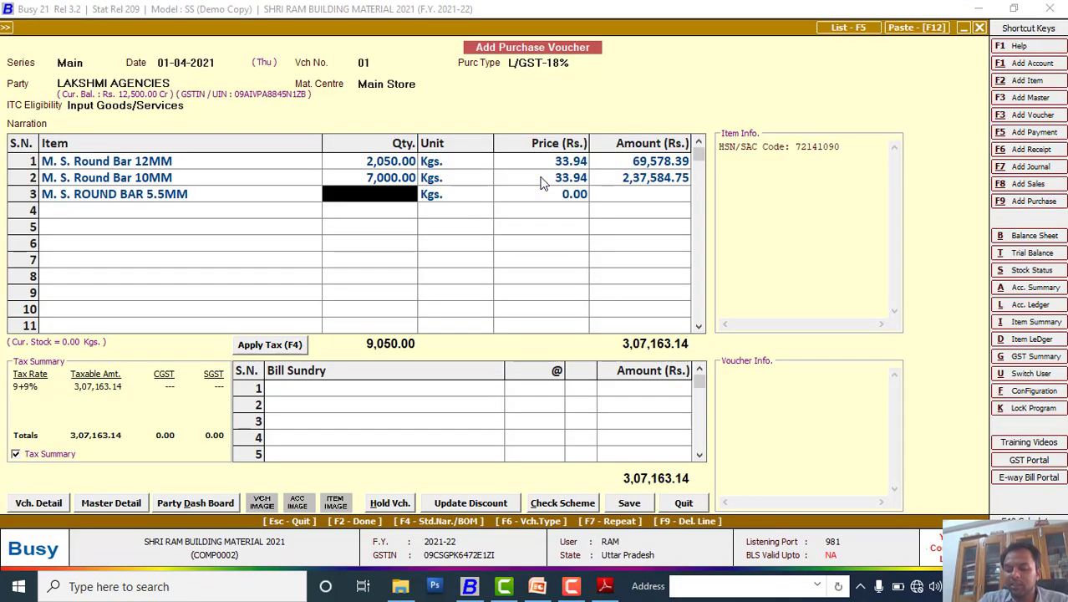
pyautogui.write('920')
pyautogui.press('Return')
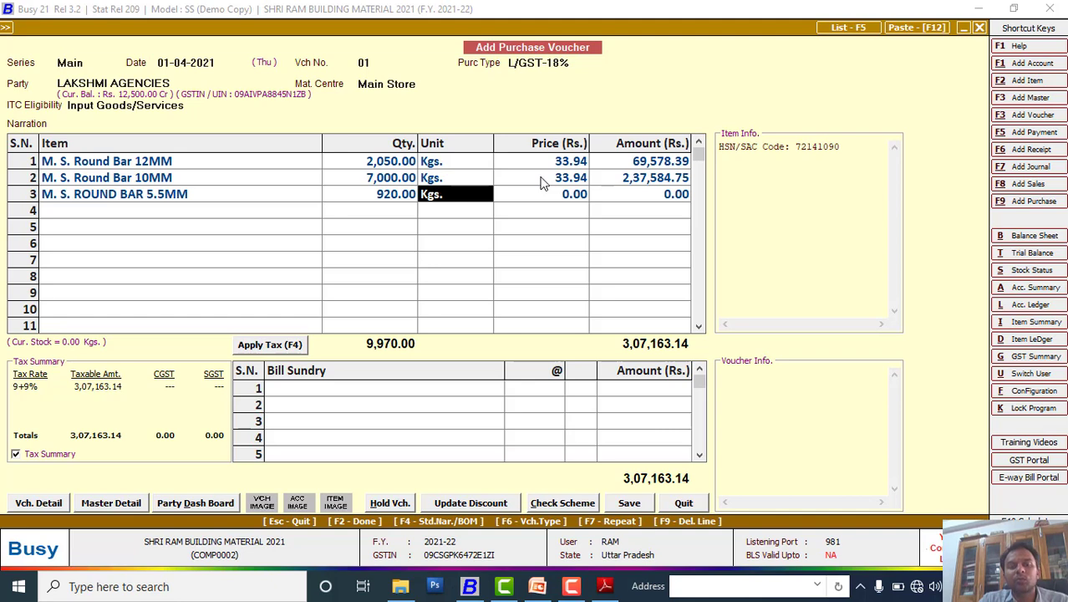
pyautogui.press('Return')
pyautogui.press('Return')
# Step: Enter the 5.5MM line amount as 32,784.75
pyautogui.hotkey('alt', 'Tab')
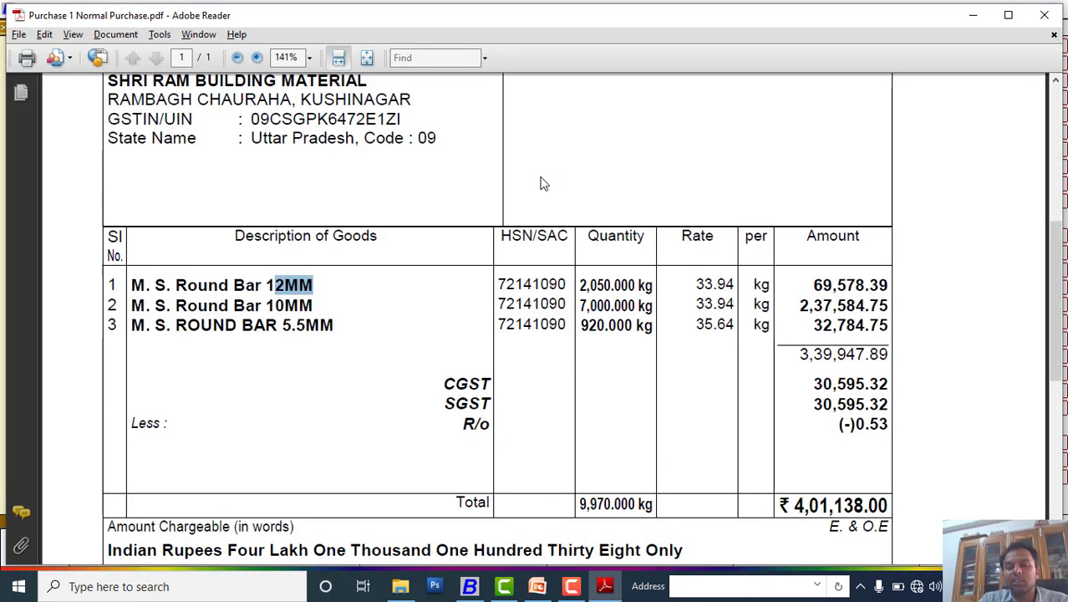
pyautogui.hotkey('alt', 'Tab')
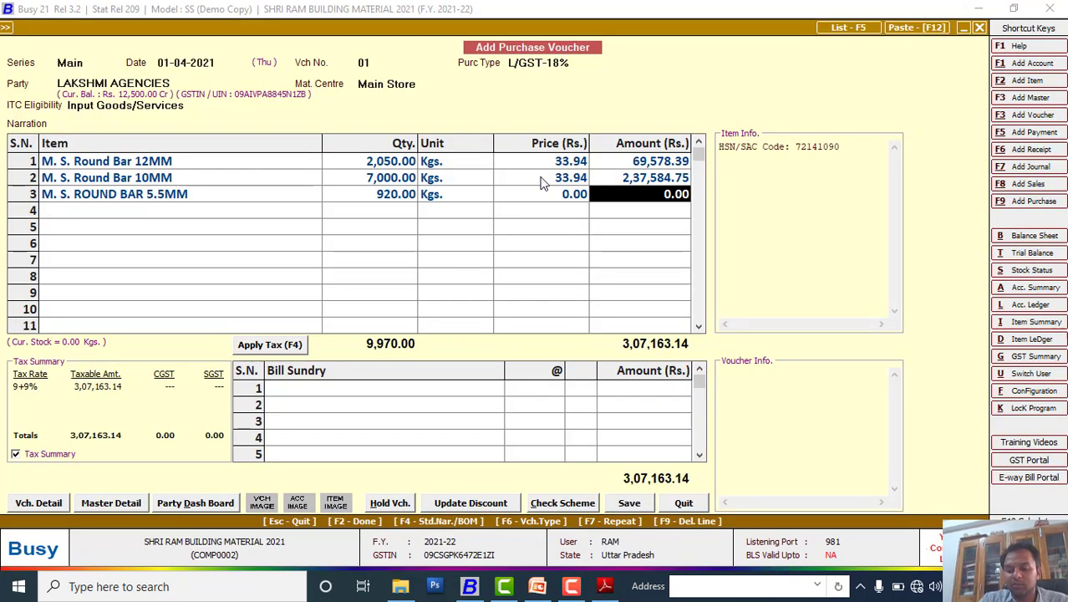
pyautogui.write('32,784.')
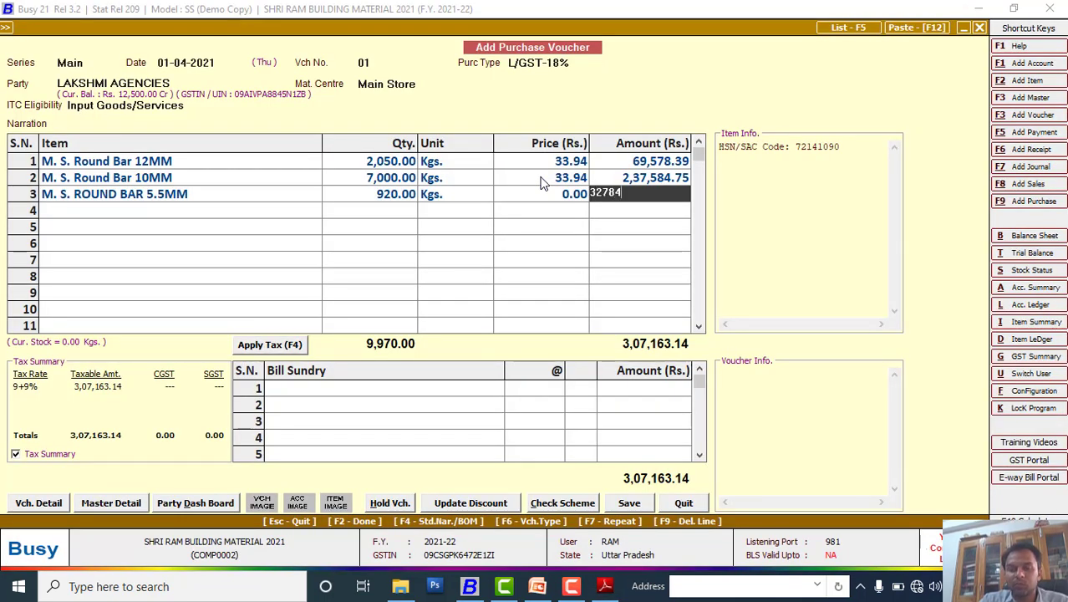
pyautogui.write('75')
pyautogui.press('Return')
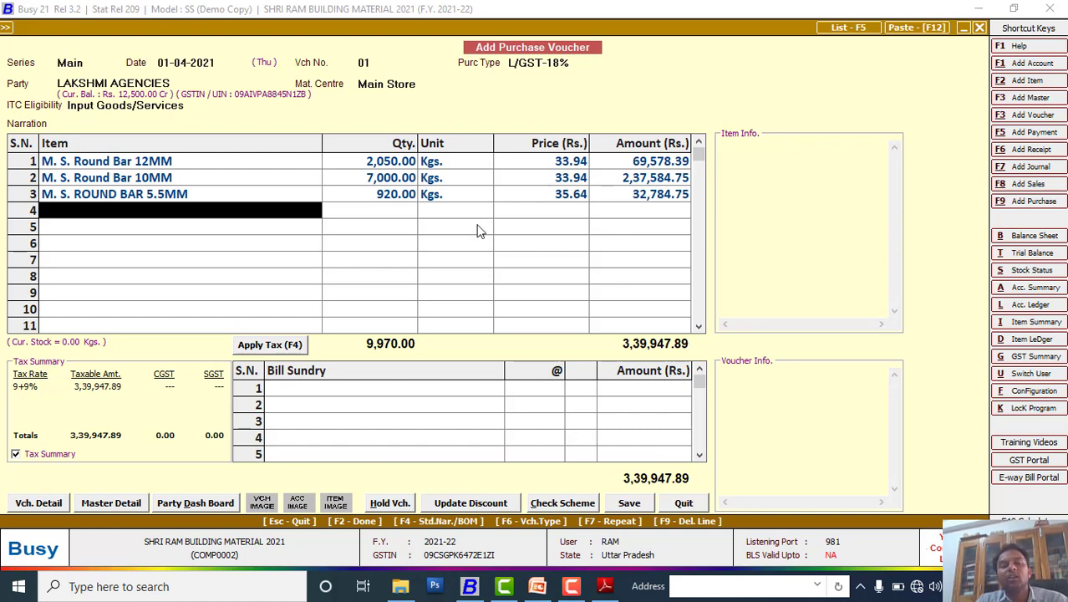
pyautogui.click(288, 348)
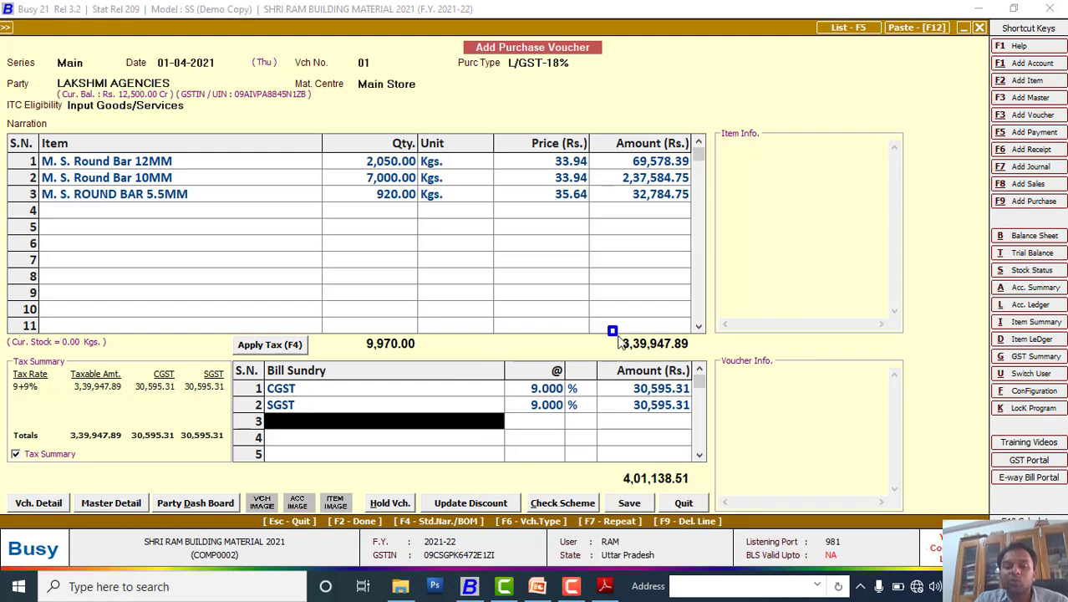
pyautogui.moveTo(619, 335); pyautogui.dragTo(700, 360)
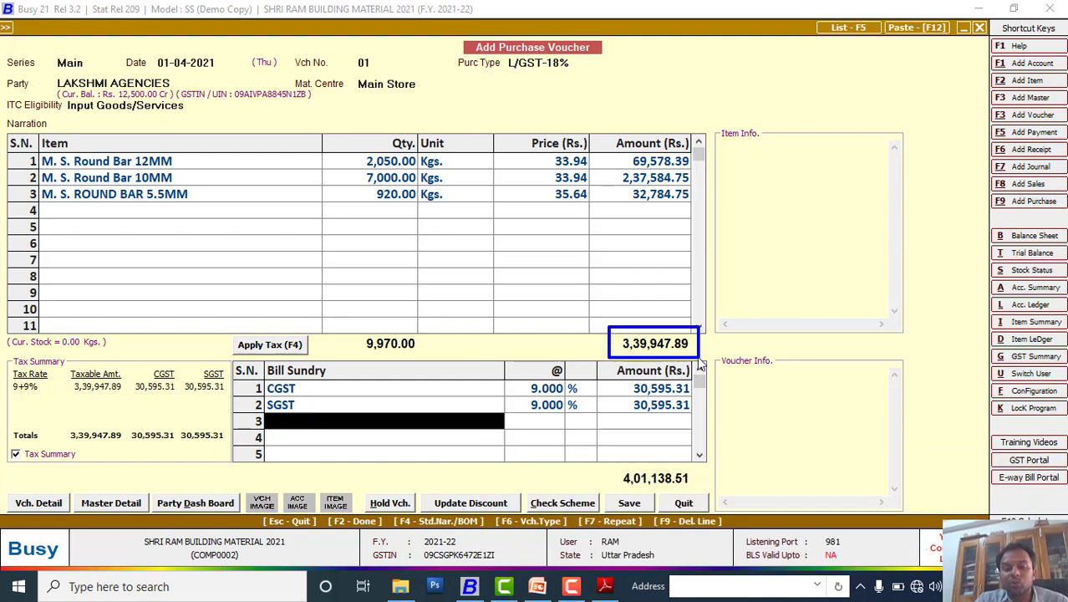
pyautogui.click(605, 588)
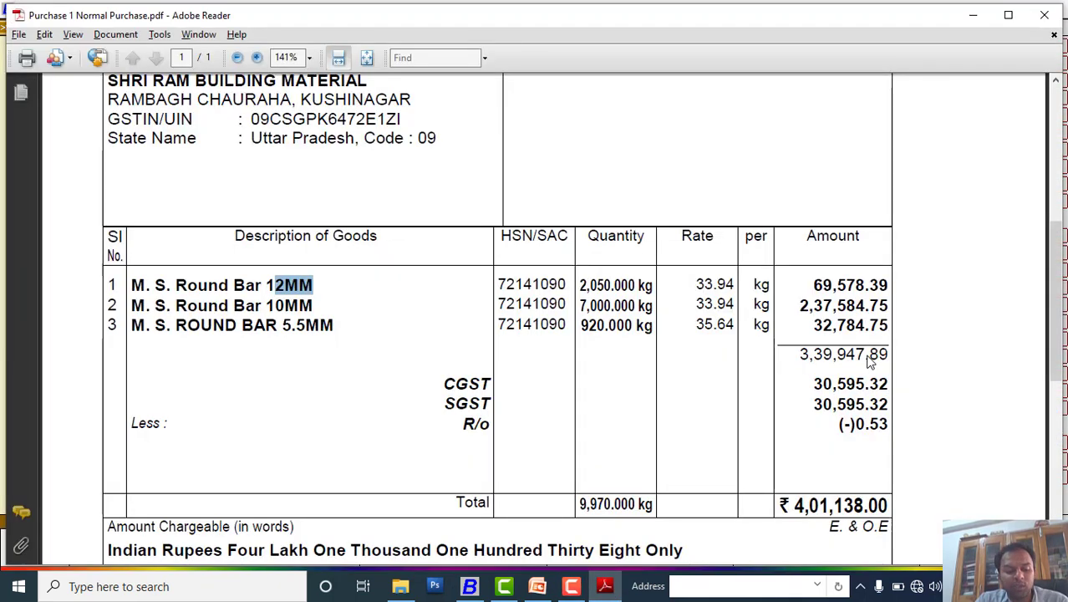
pyautogui.hotkey('alt', 'Tab')
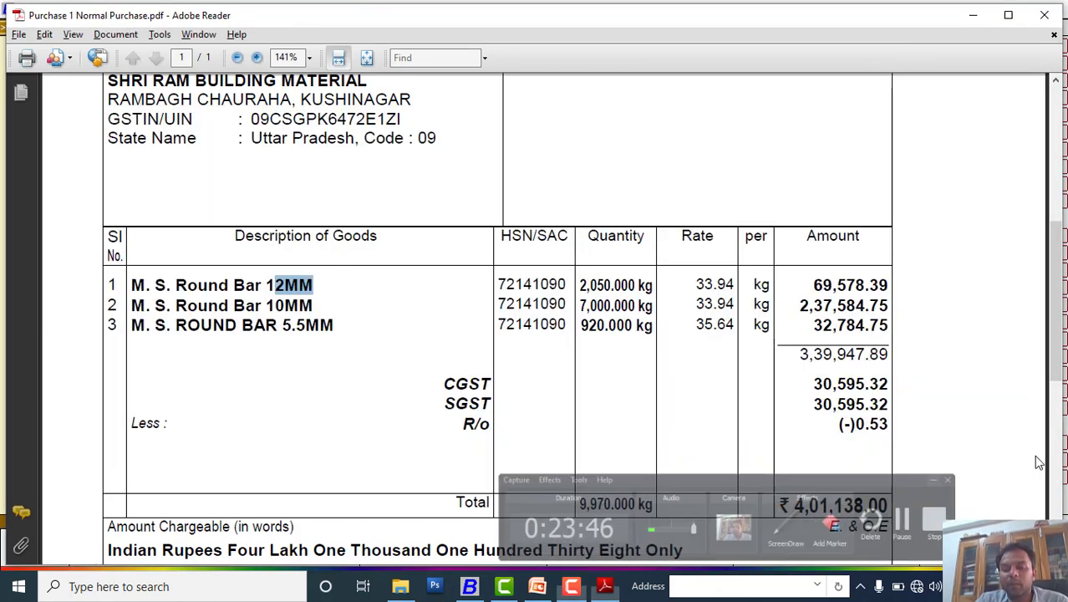
pyautogui.scroll(-2, 727, 362)
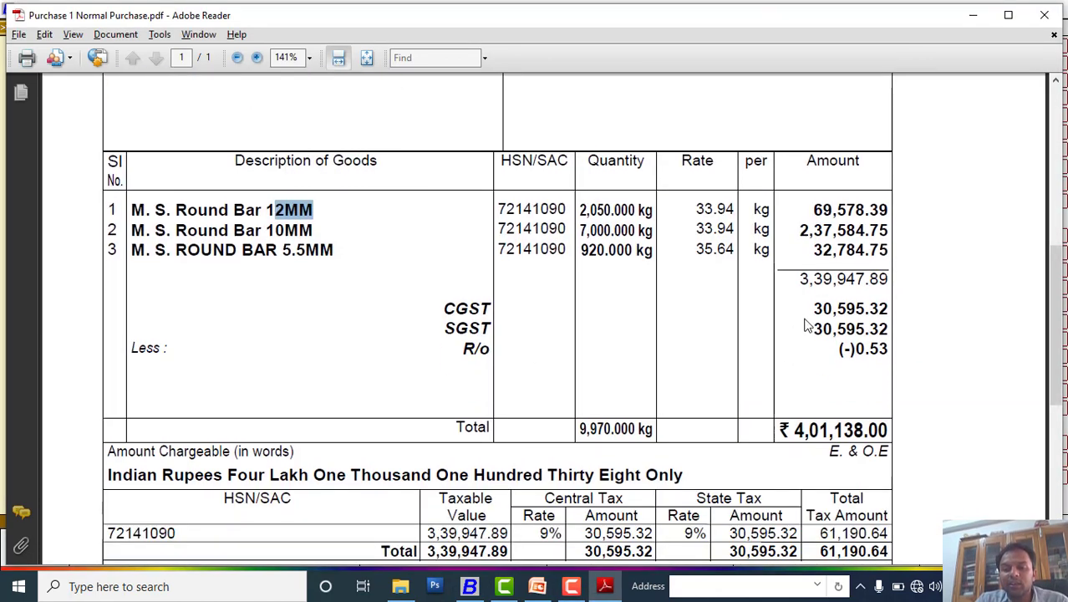
pyautogui.moveTo(812, 311); pyautogui.dragTo(888, 316)
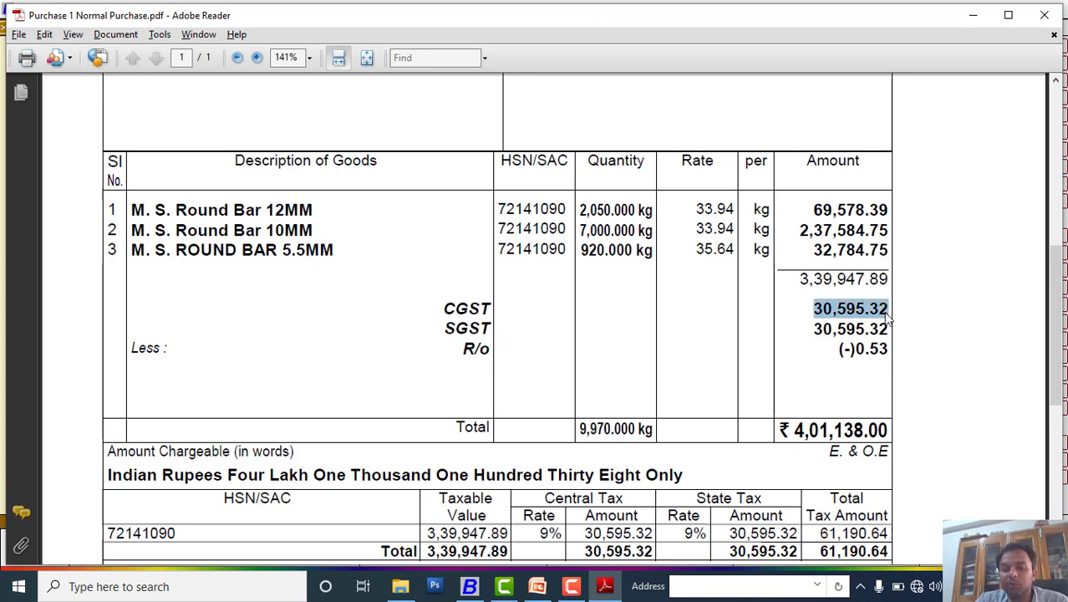
pyautogui.click(814, 332)
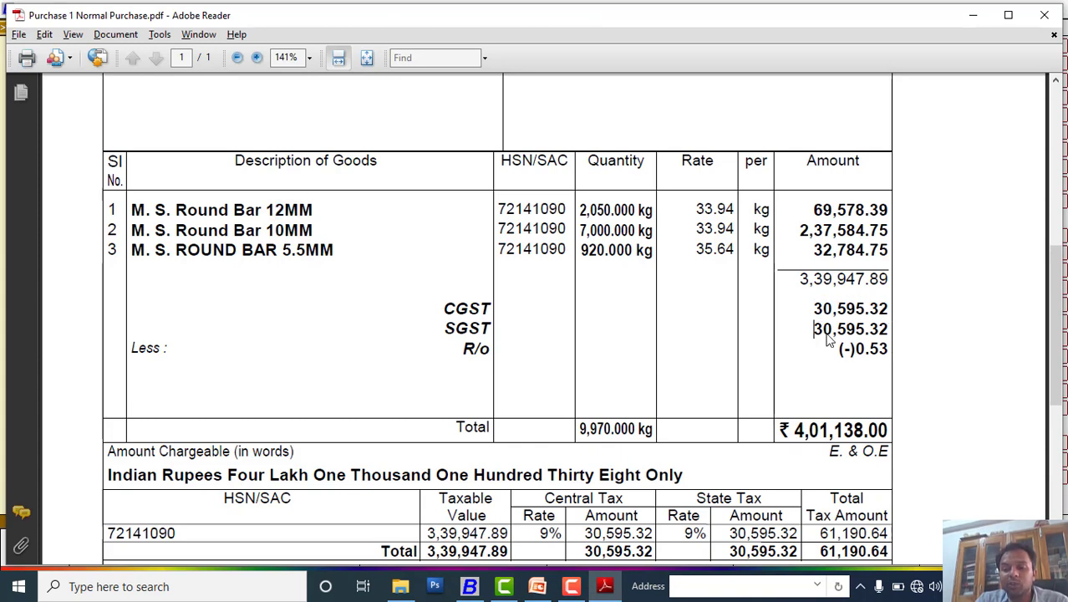
pyautogui.moveTo(827, 338); pyautogui.dragTo(889, 333)
pyautogui.hotkey('alt', 'Tab')
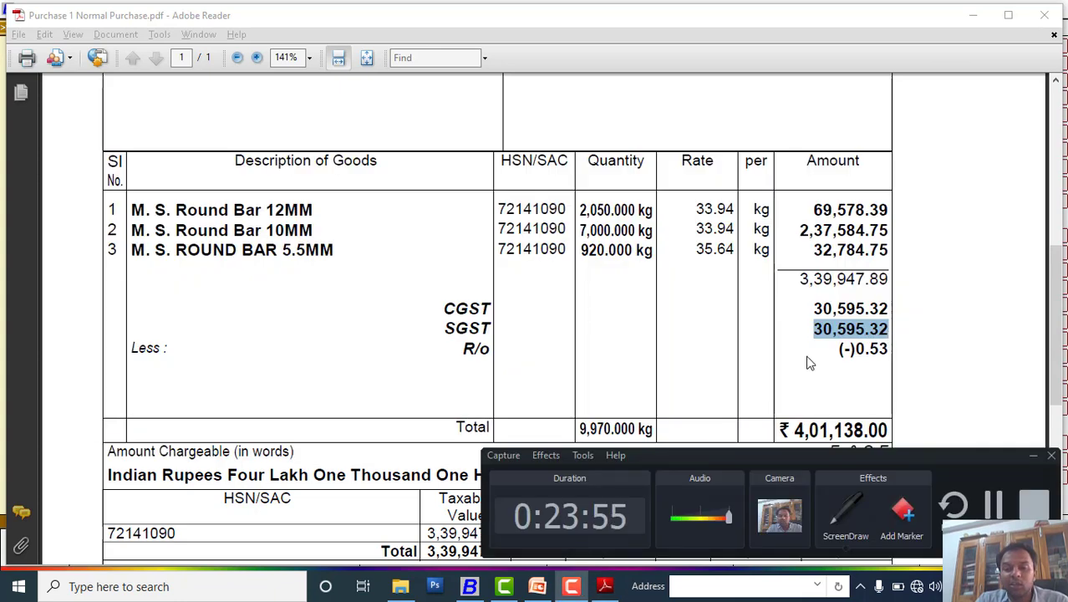
pyautogui.click(460, 588)
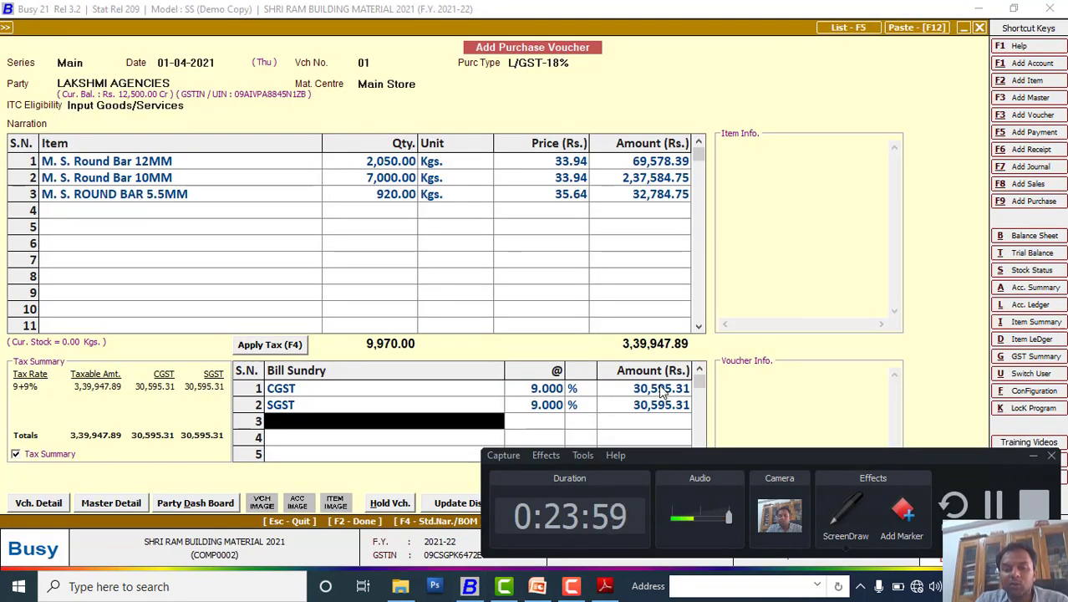
pyautogui.click(1033, 459)
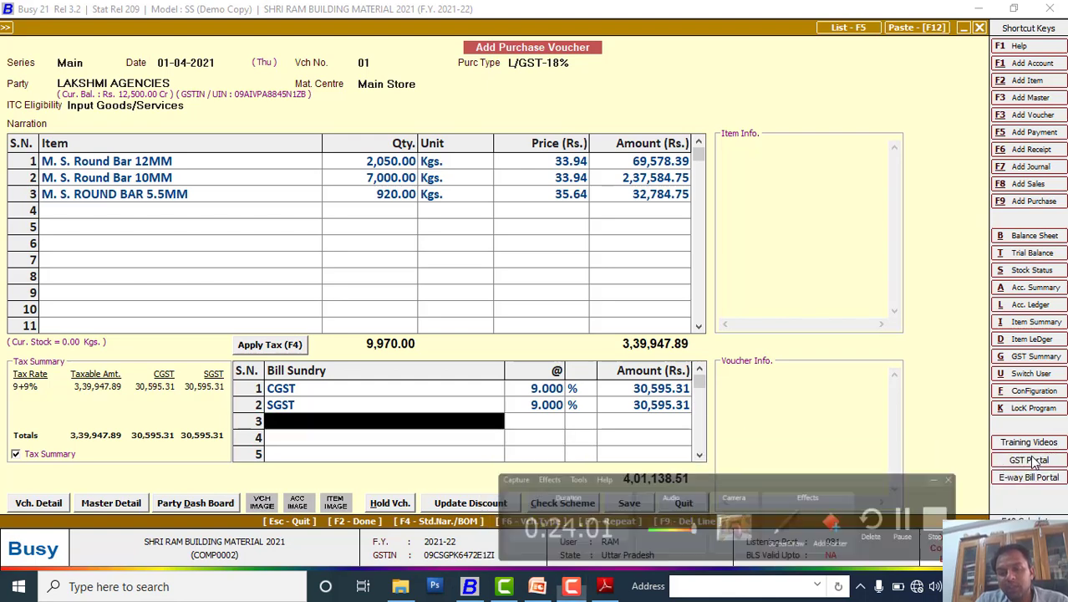
# Step: Correct both CGST and SGST amounts to 30,595.32
pyautogui.click(689, 390)
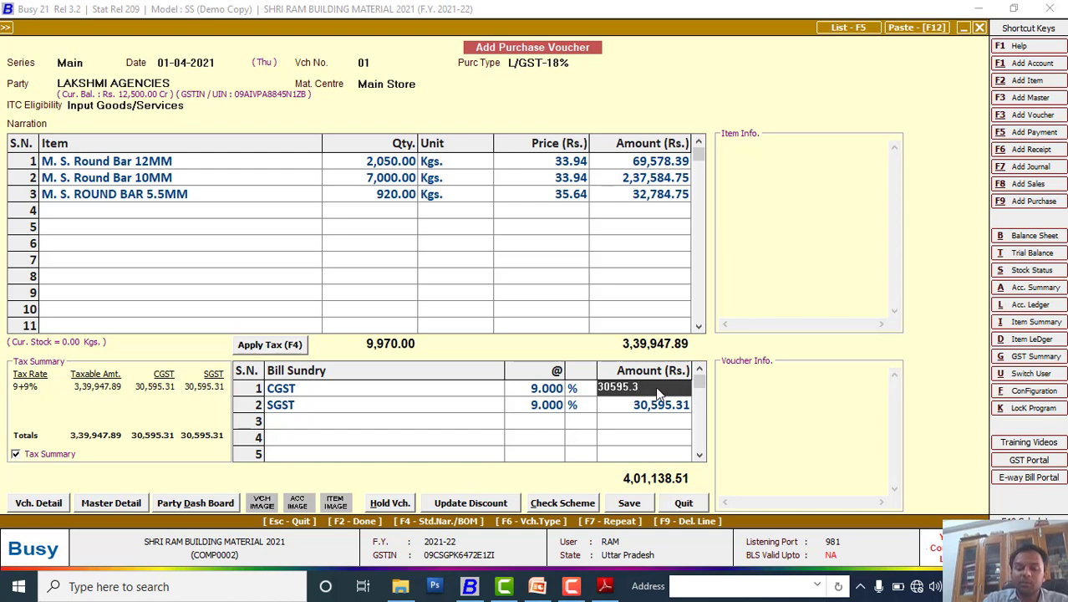
pyautogui.write('2')
pyautogui.press('Return')
pyautogui.press('Return')
pyautogui.press('Return')
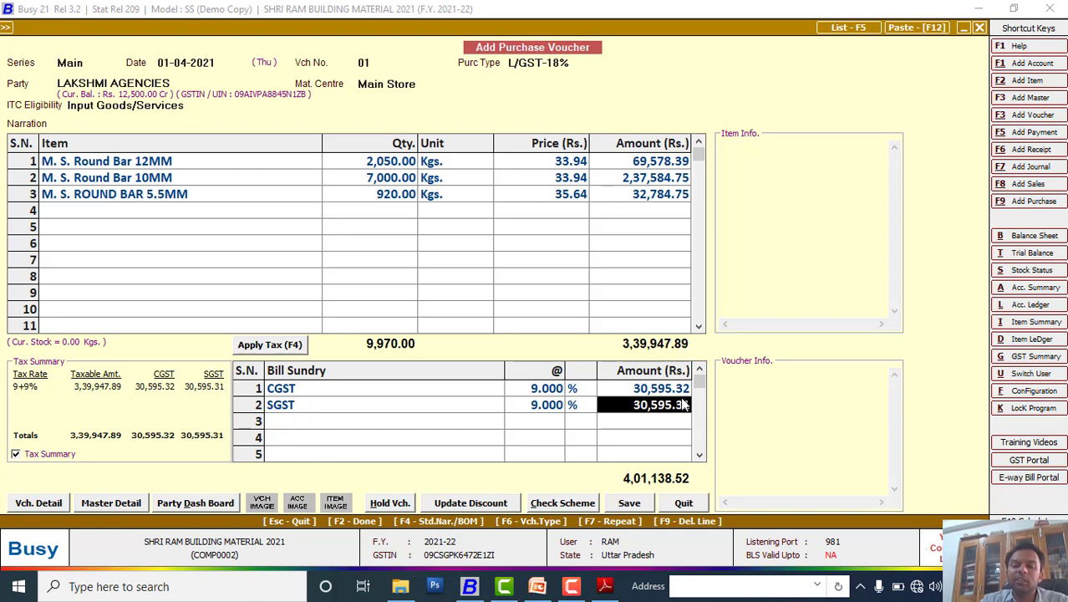
pyautogui.click(686, 406)
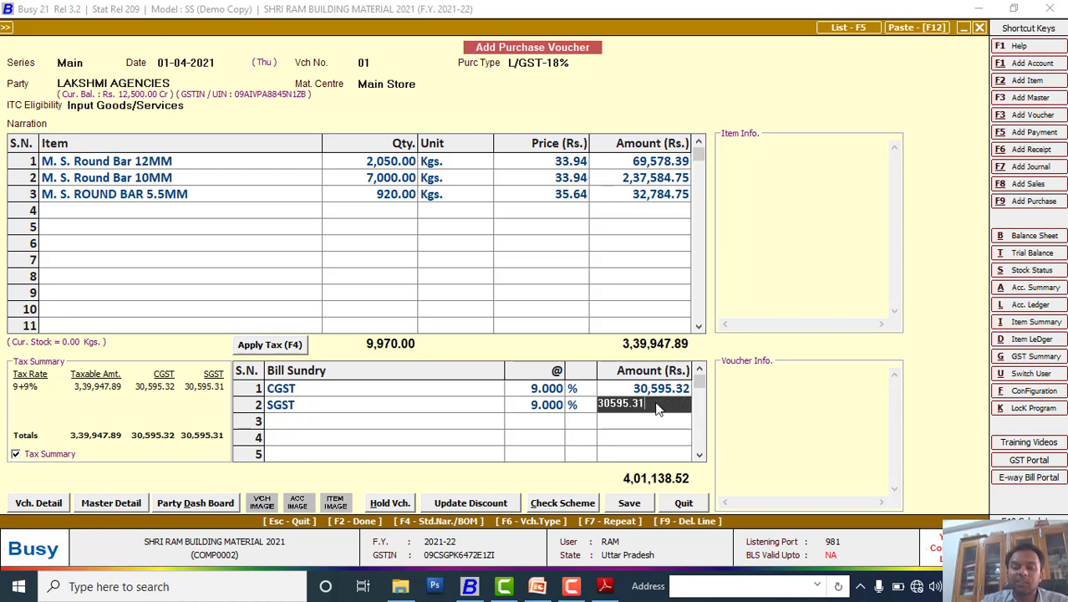
pyautogui.press('BackSpace')
pyautogui.write('2')
pyautogui.press('Return')
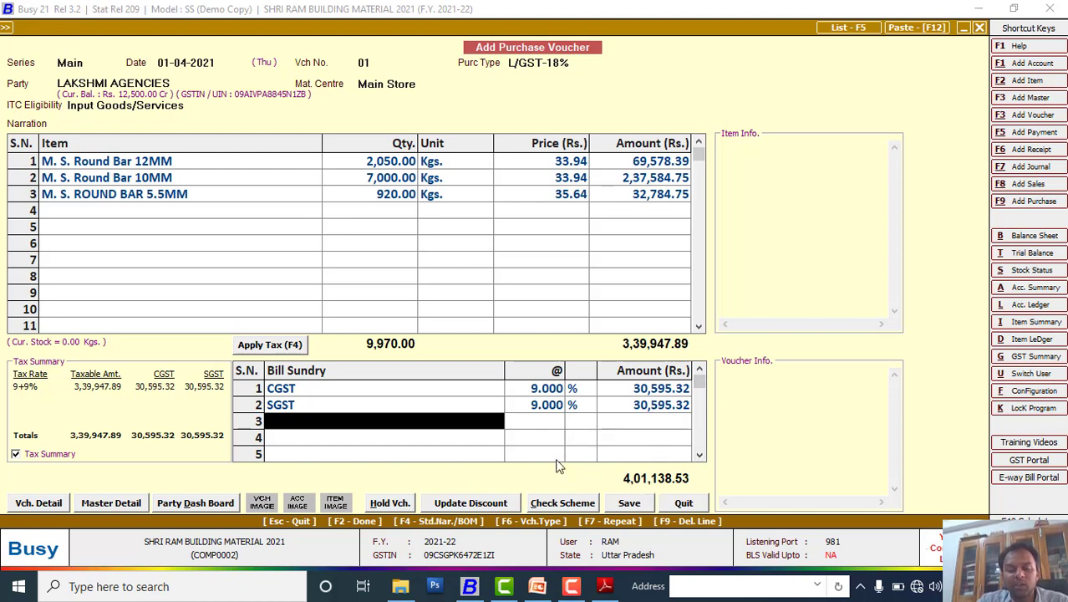
# Step: Add a Rounded Off (-) deduction of 0.53, check the invoice, and save
pyautogui.write('r')
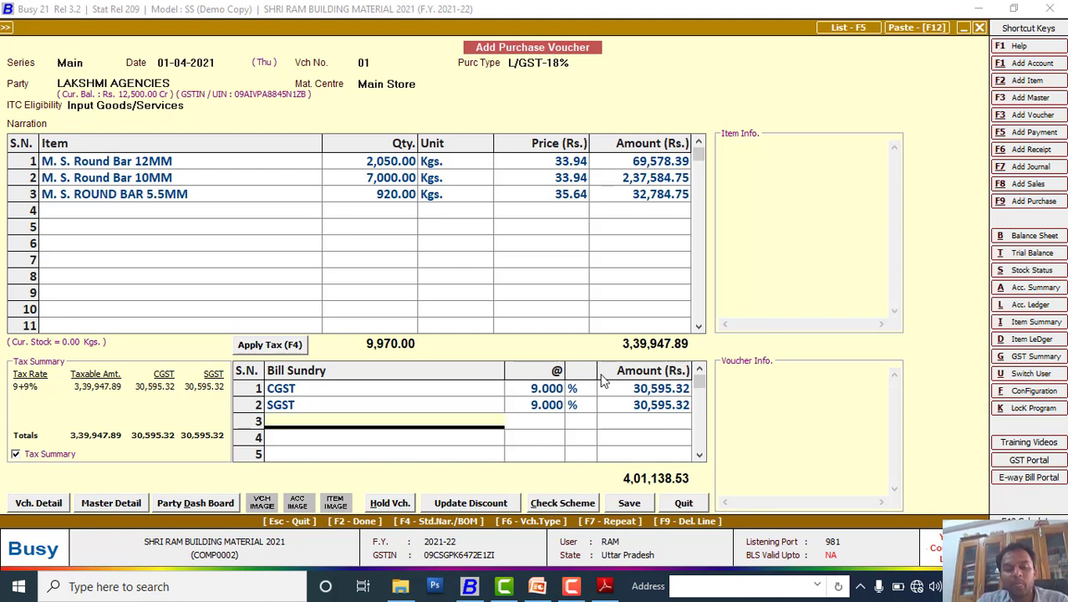
pyautogui.click(375, 303)
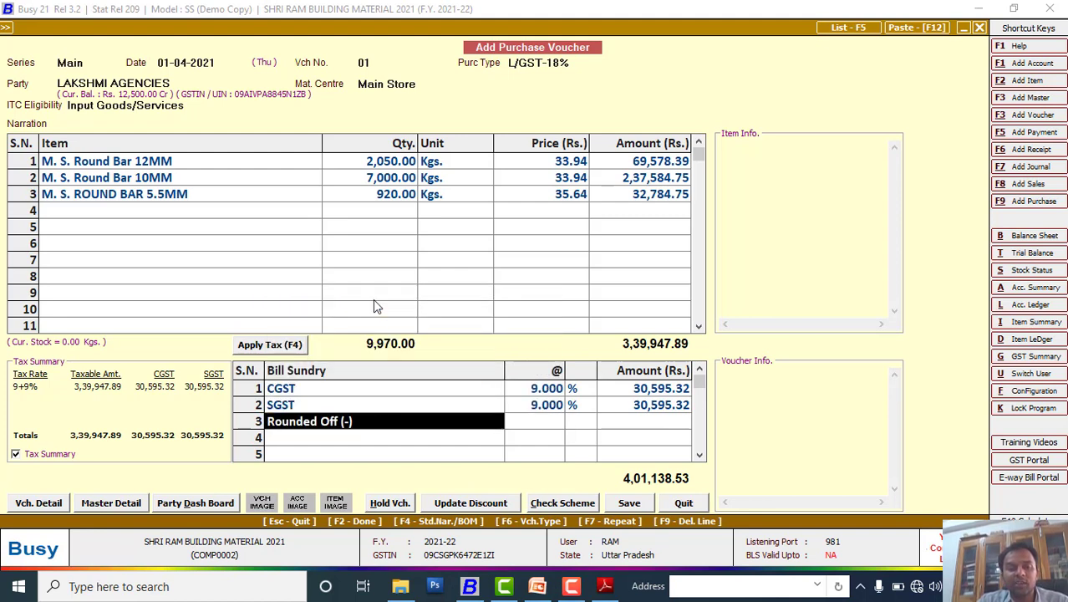
pyautogui.click(644, 422)
pyautogui.write('0.53')
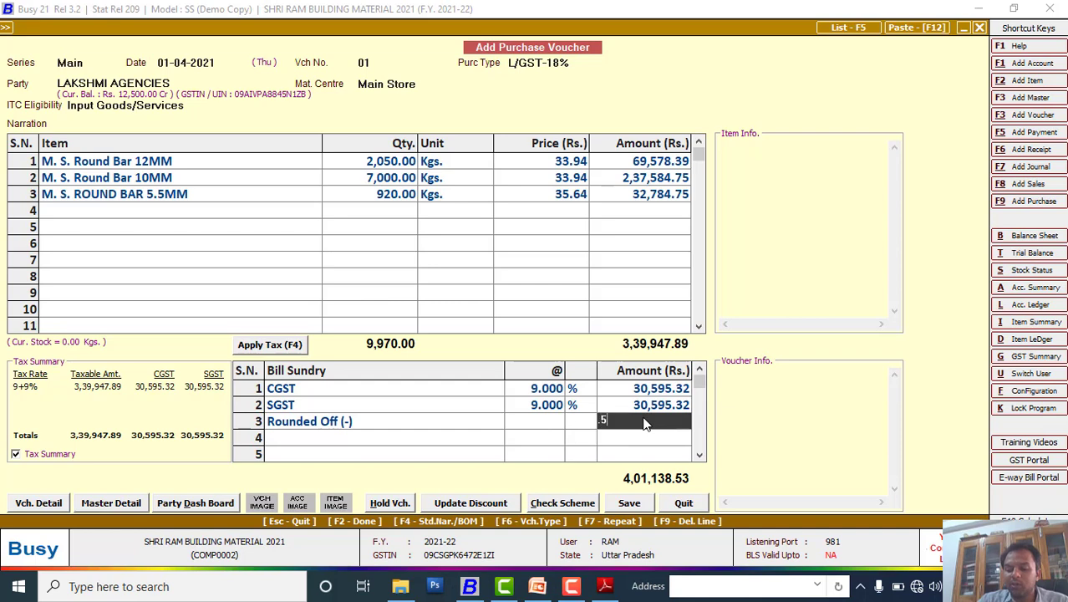
pyautogui.press('Return')
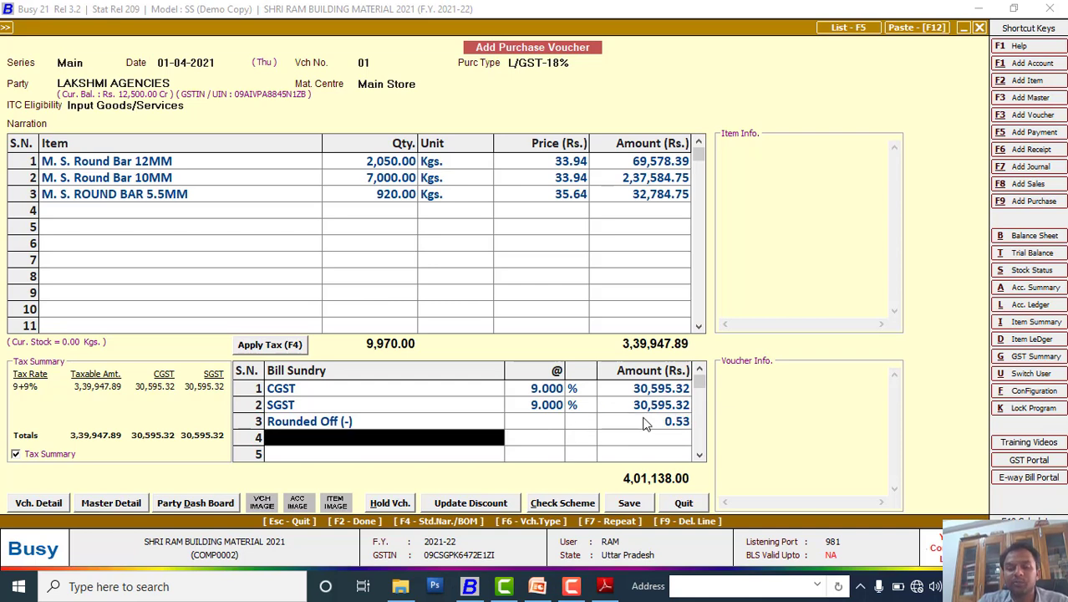
pyautogui.hotkey('alt', 'Tab')
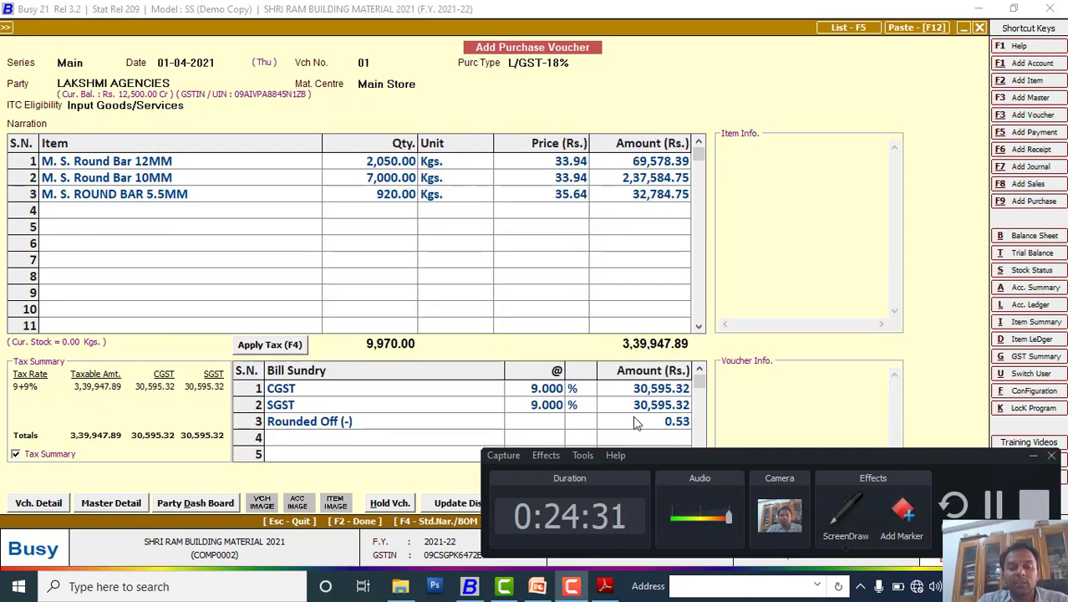
pyautogui.click(1035, 458)
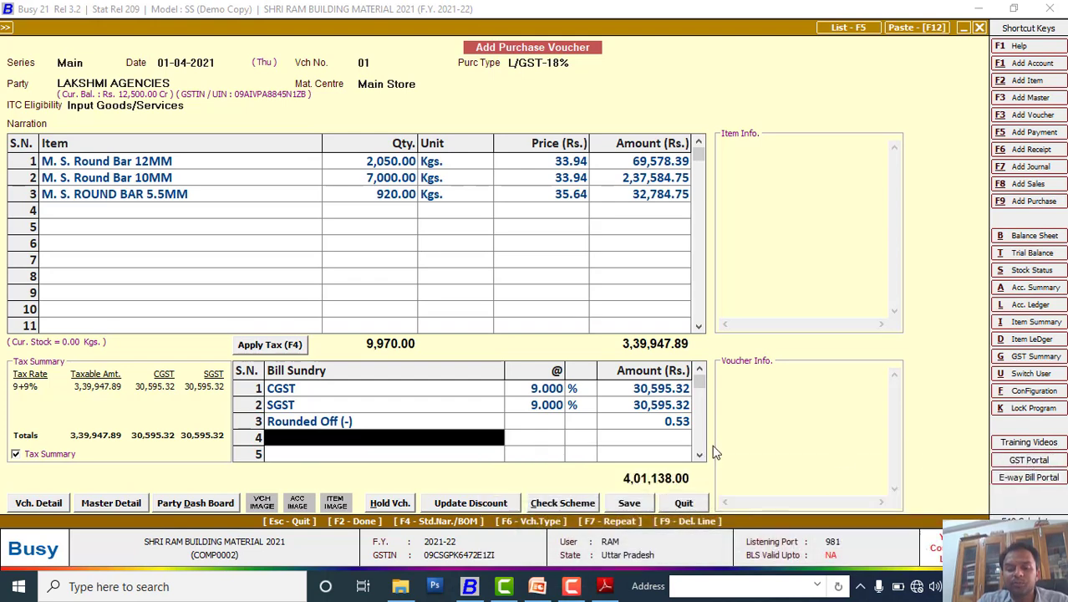
pyautogui.click(629, 502)
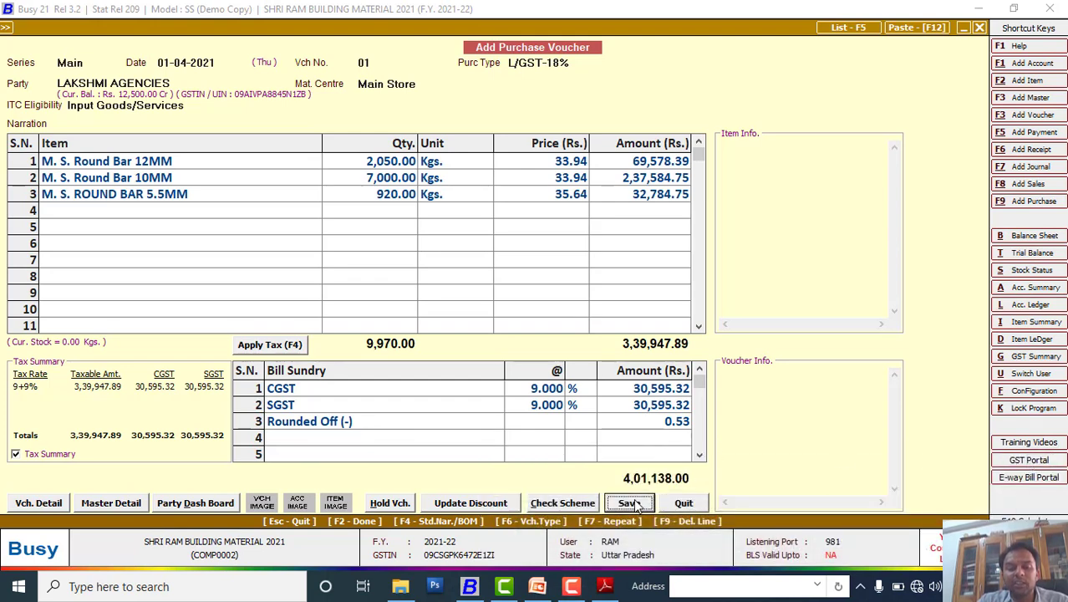
# Step: Save with F9 and look up the supplier bill number on the invoice
pyautogui.press('F9')
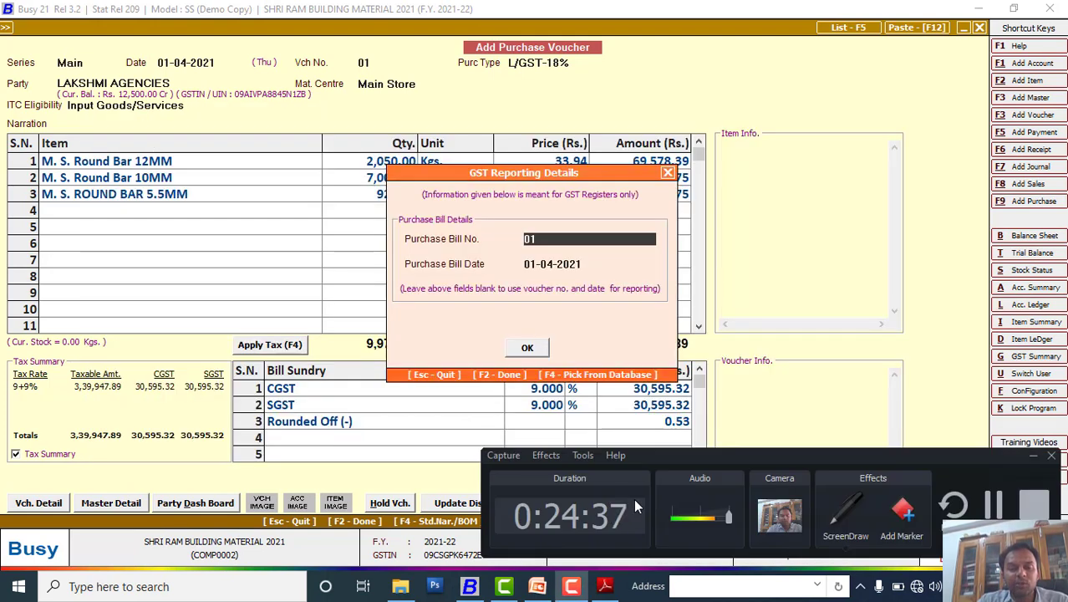
pyautogui.click(1032, 456)
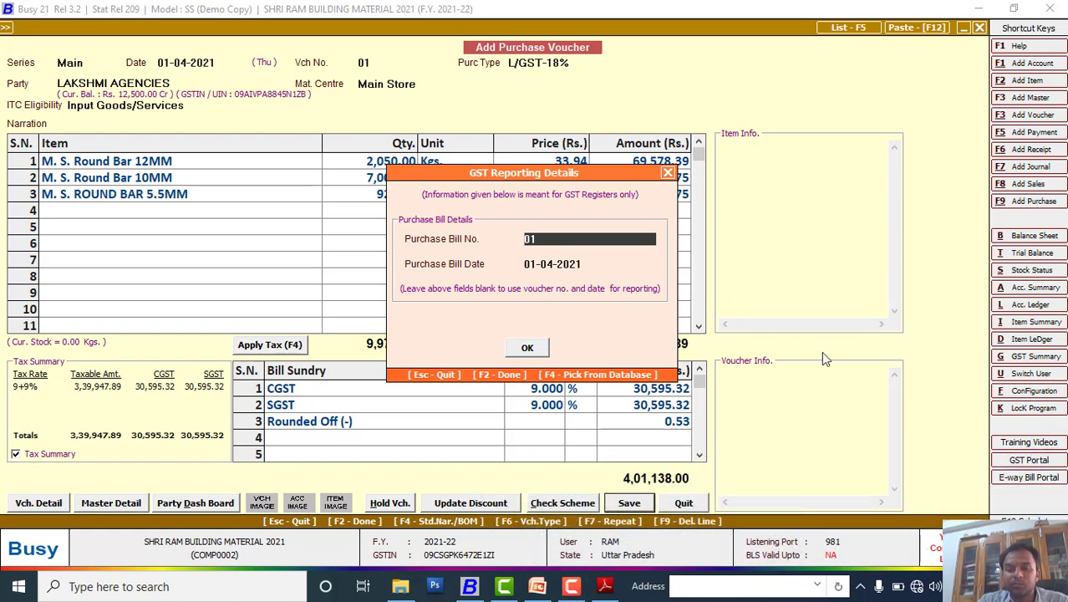
pyautogui.click(603, 586)
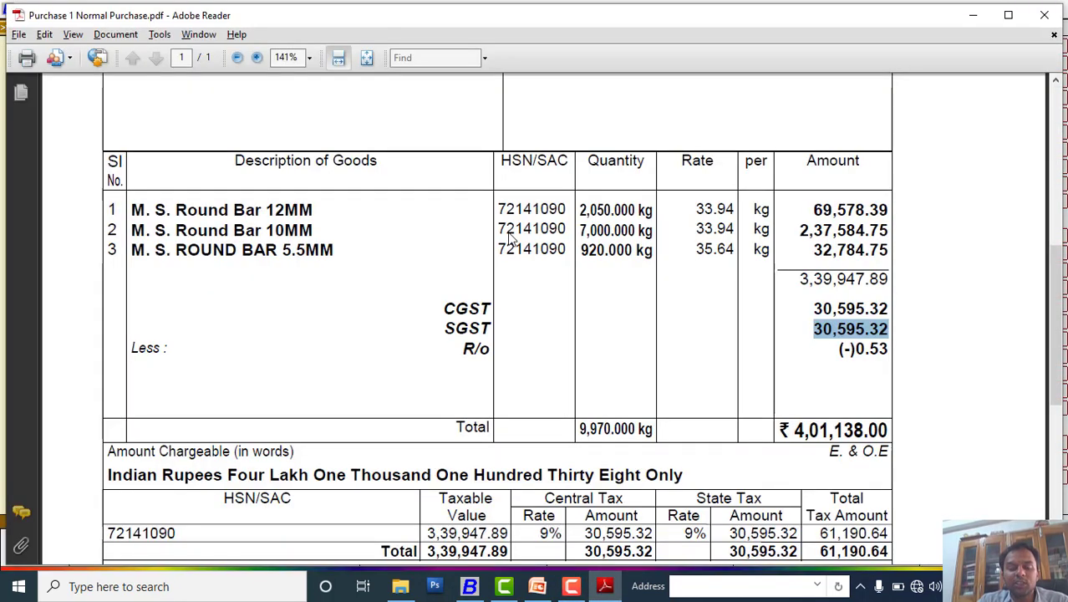
pyautogui.scroll(8, 494, 254)
pyautogui.scroll(3, 495, 253)
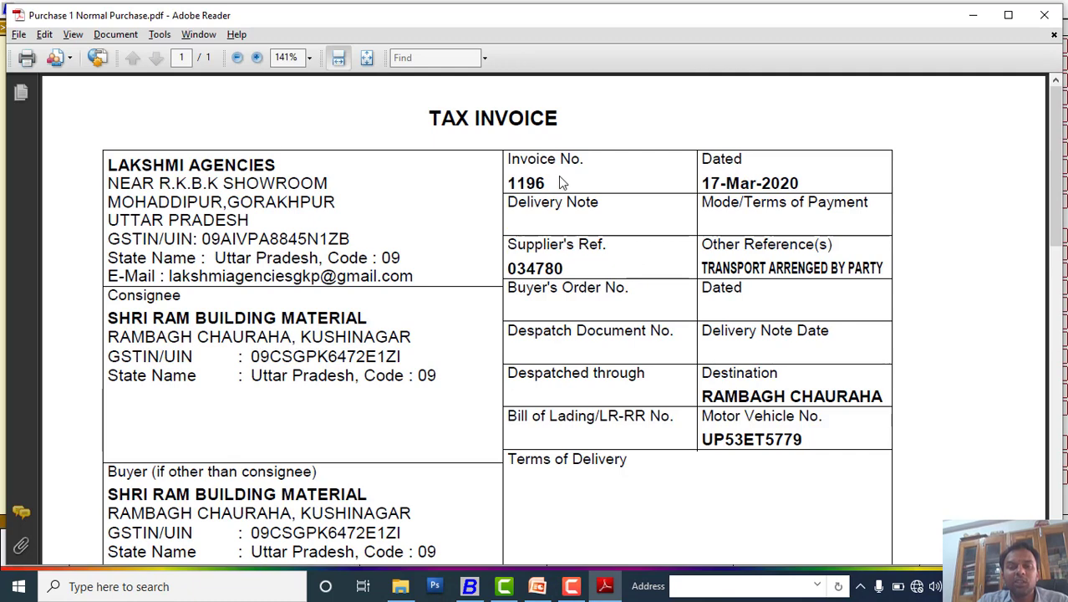
pyautogui.moveTo(555, 184); pyautogui.dragTo(506, 187)
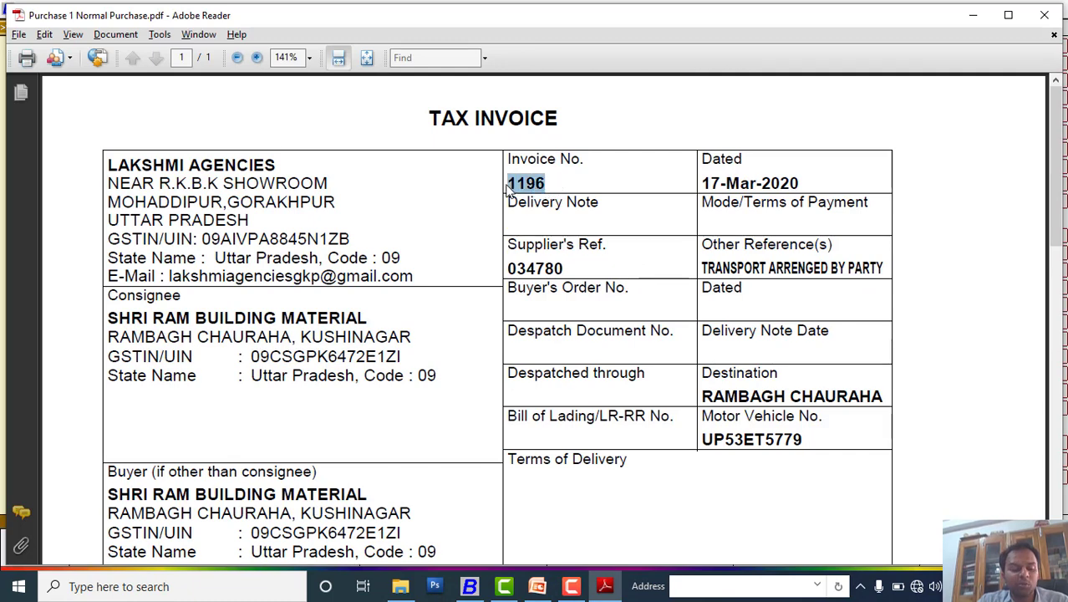
pyautogui.hotkey('alt', 'Tab')
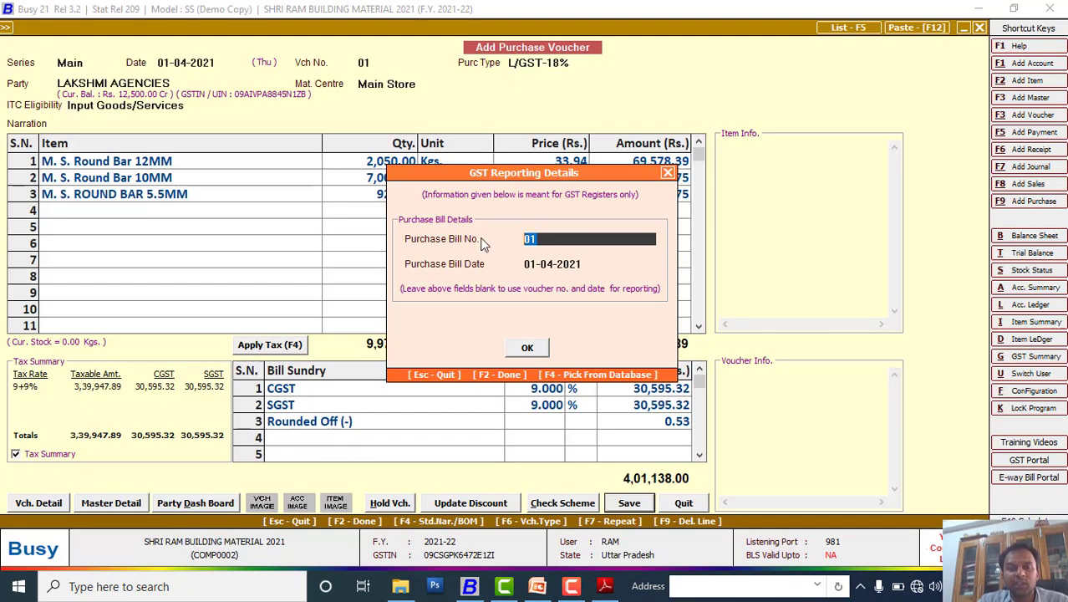
# Step: Enter purchase bill no. 1196 and accept it as a new reference to finish saving
pyautogui.write('1196')
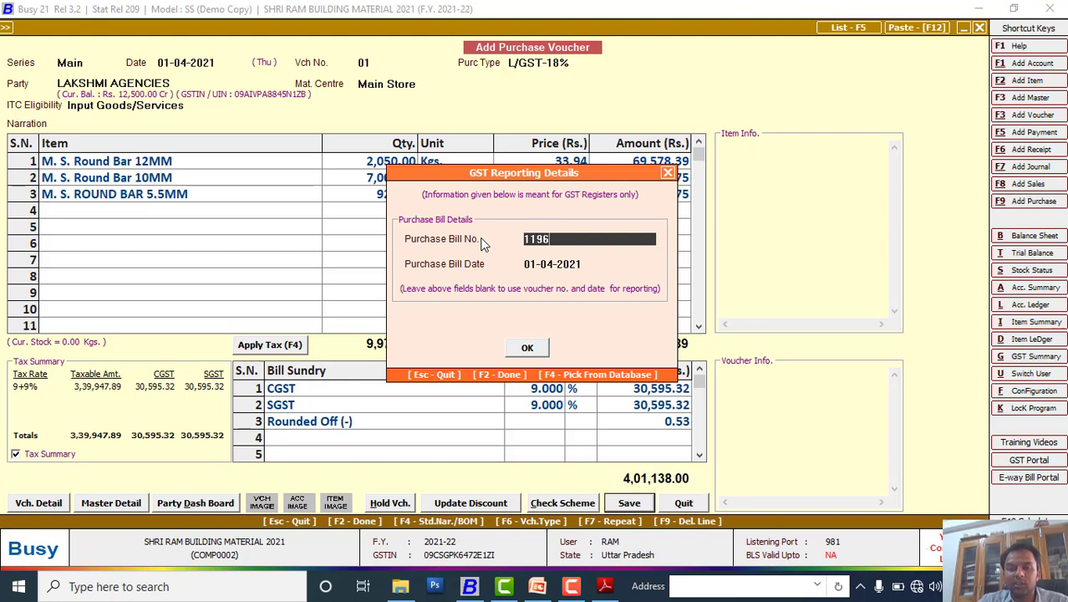
pyautogui.press('Return')
pyautogui.press('Return')
pyautogui.press('Return')
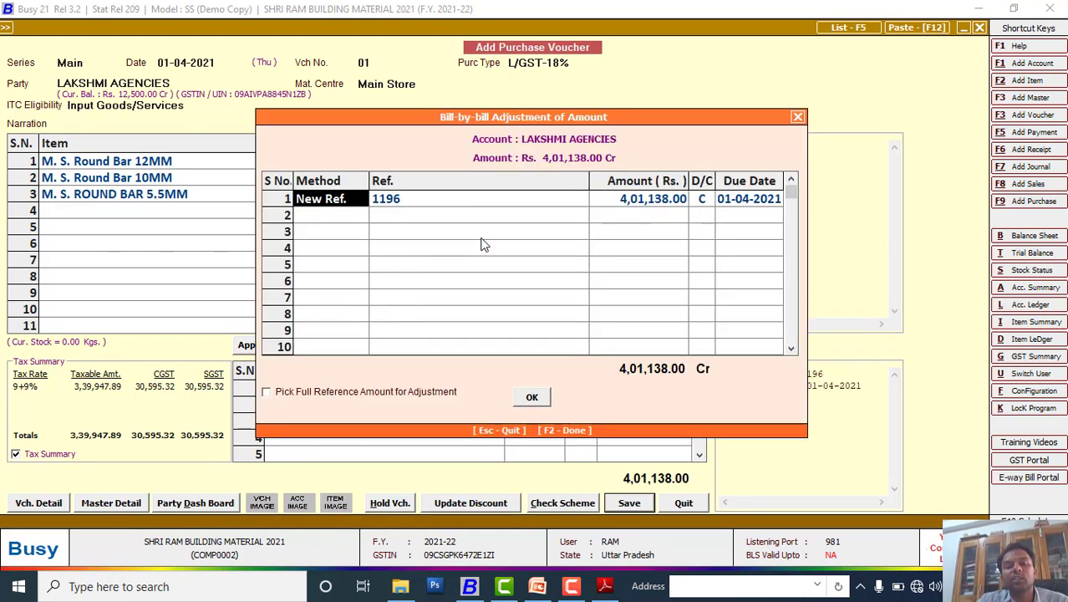
pyautogui.press('Return')
pyautogui.press('Return')
pyautogui.press('Return')
pyautogui.press('Return')
pyautogui.press('Return')
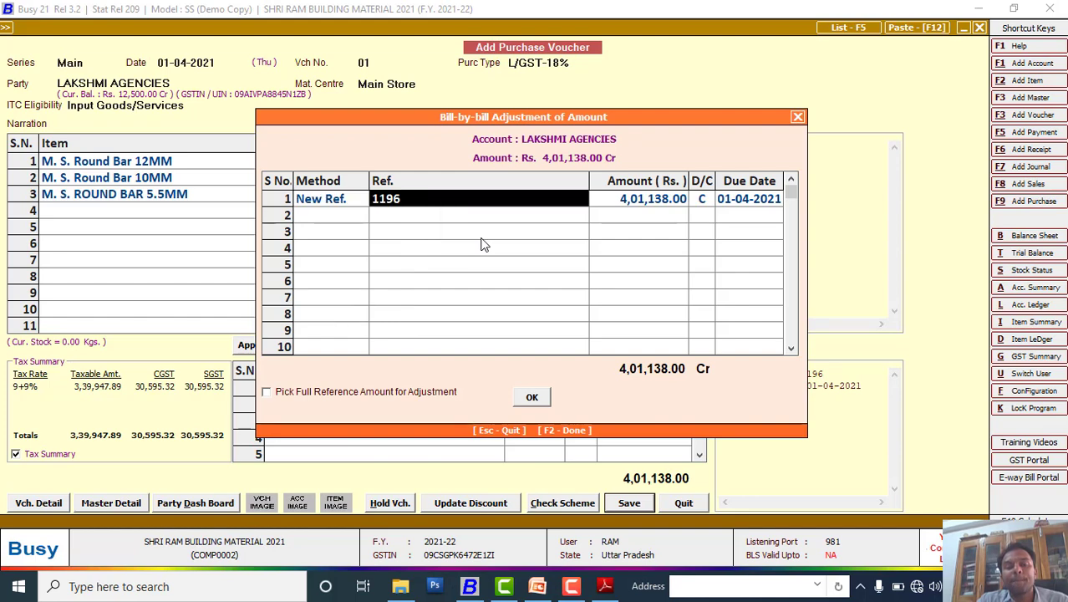
pyautogui.press('Return')
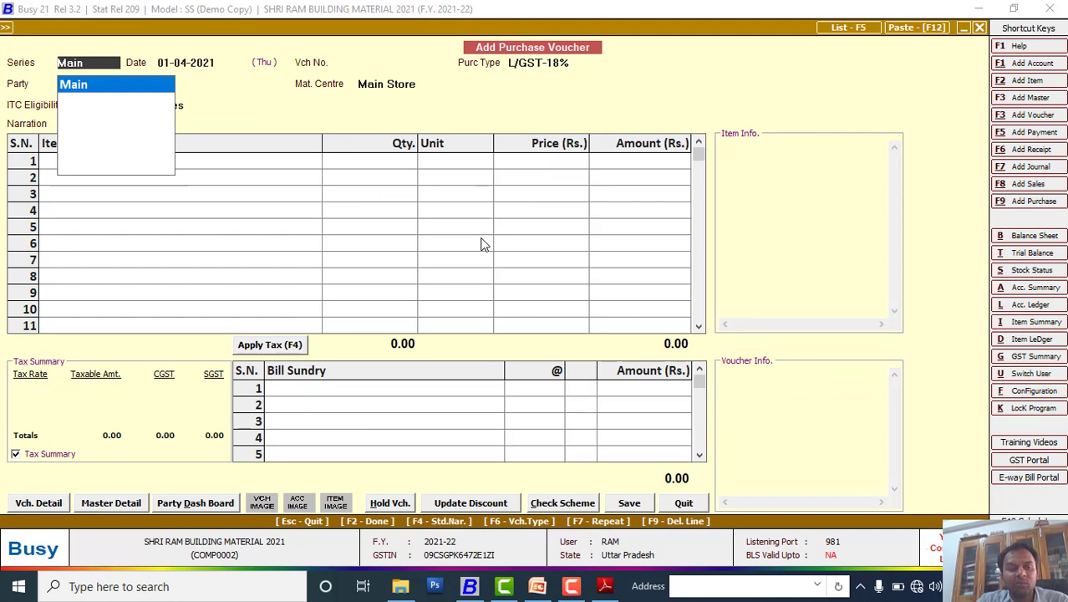
# Step: Close the blank voucher form and move to Purchase > Modify
pyautogui.press('Escape')
pyautogui.press('Escape')
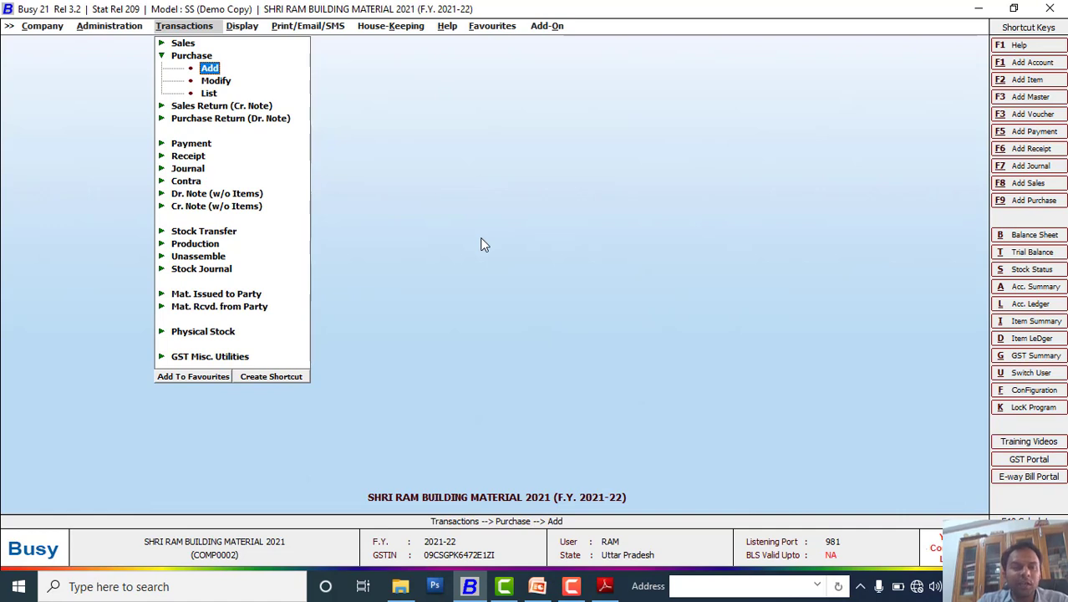
pyautogui.press('Down')
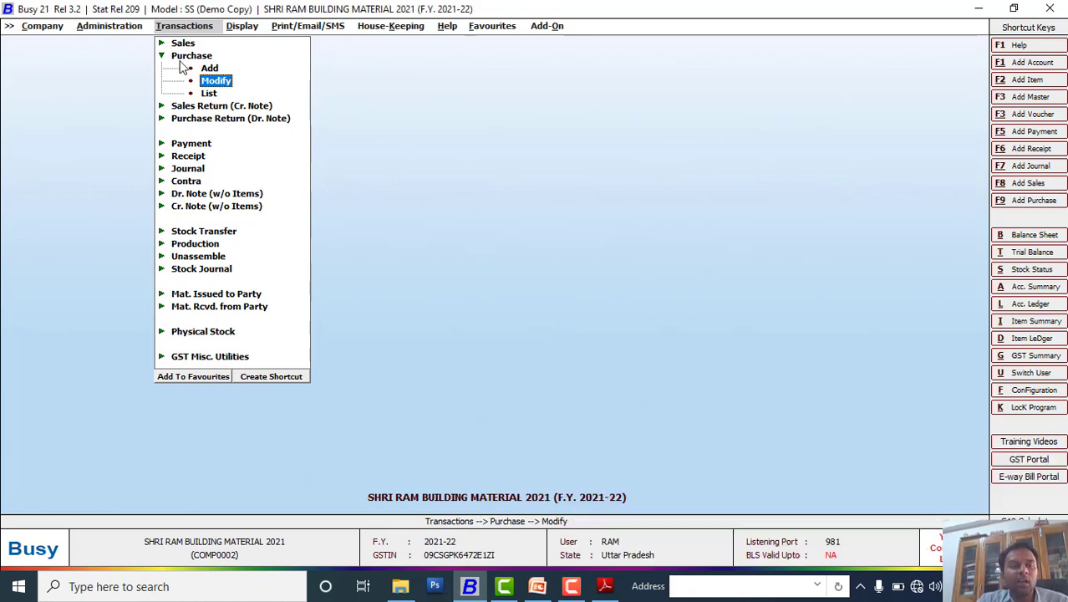
pyautogui.moveTo(189, 64)
pyautogui.mouseDown()
pyautogui.moveTo(239, 118)
pyautogui.moveTo(242, 77)
pyautogui.moveTo(234, 102)
pyautogui.mouseUp()
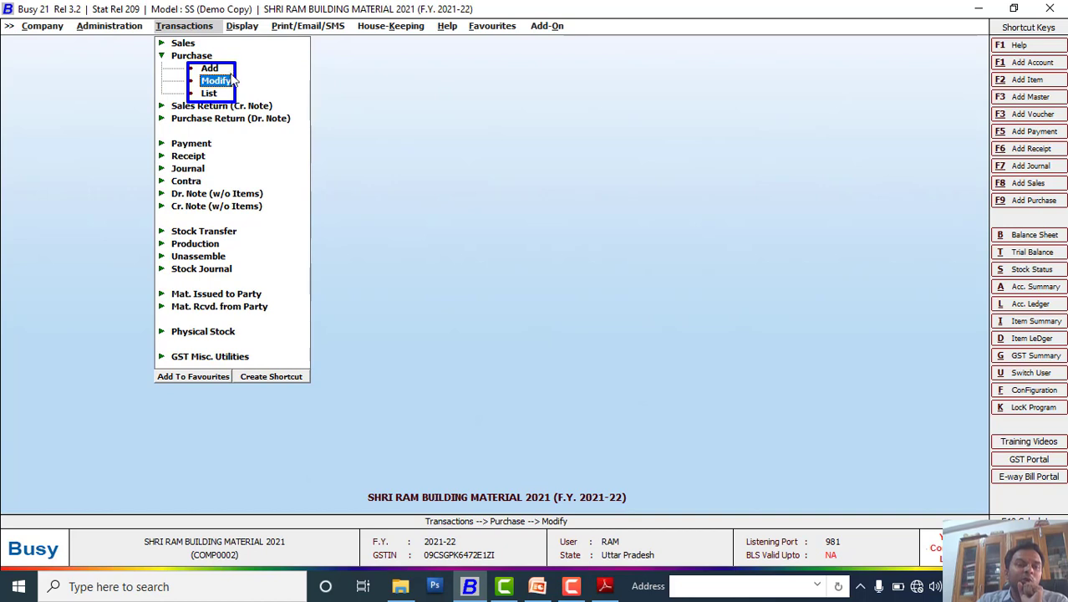
pyautogui.press('Escape')
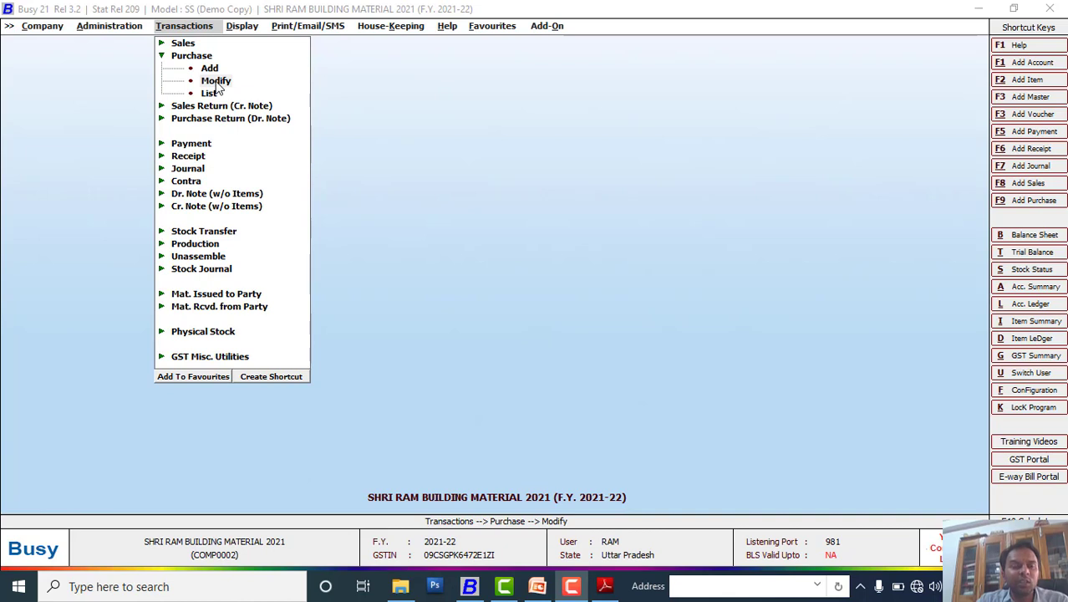
# Step: Reopen Main-series voucher 01, review it, resave through both dialogs, and exit to the menu
pyautogui.click(216, 82)
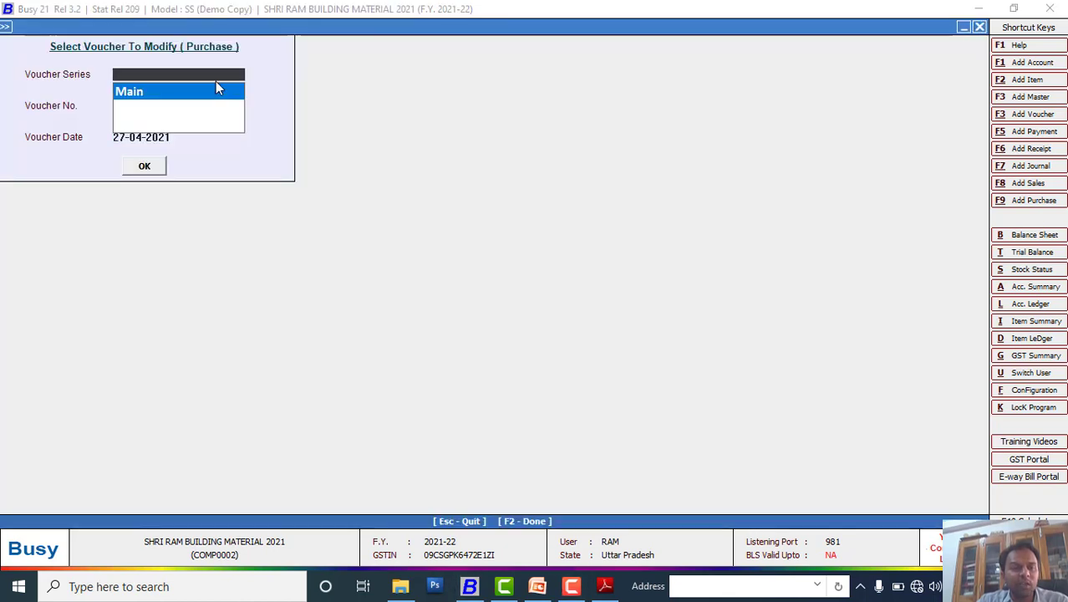
pyautogui.press('Return')
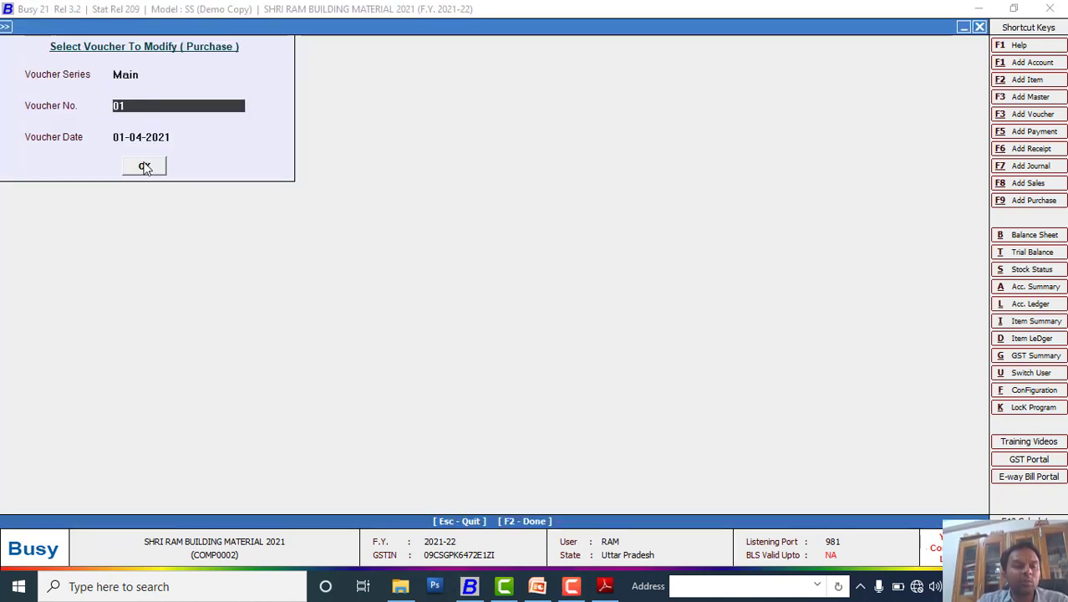
pyautogui.click(144, 166)
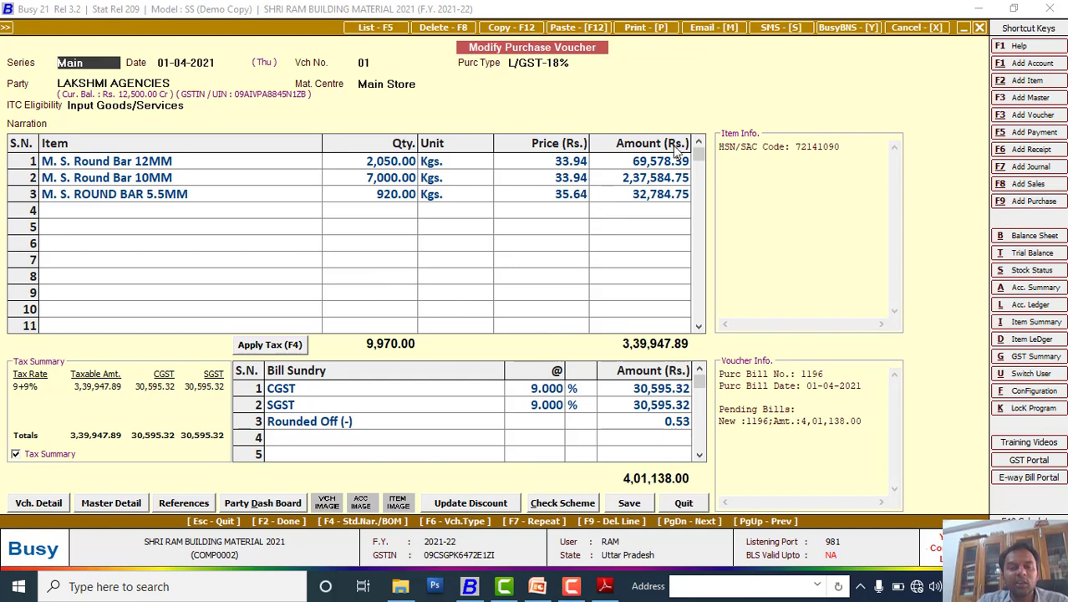
pyautogui.click(633, 508)
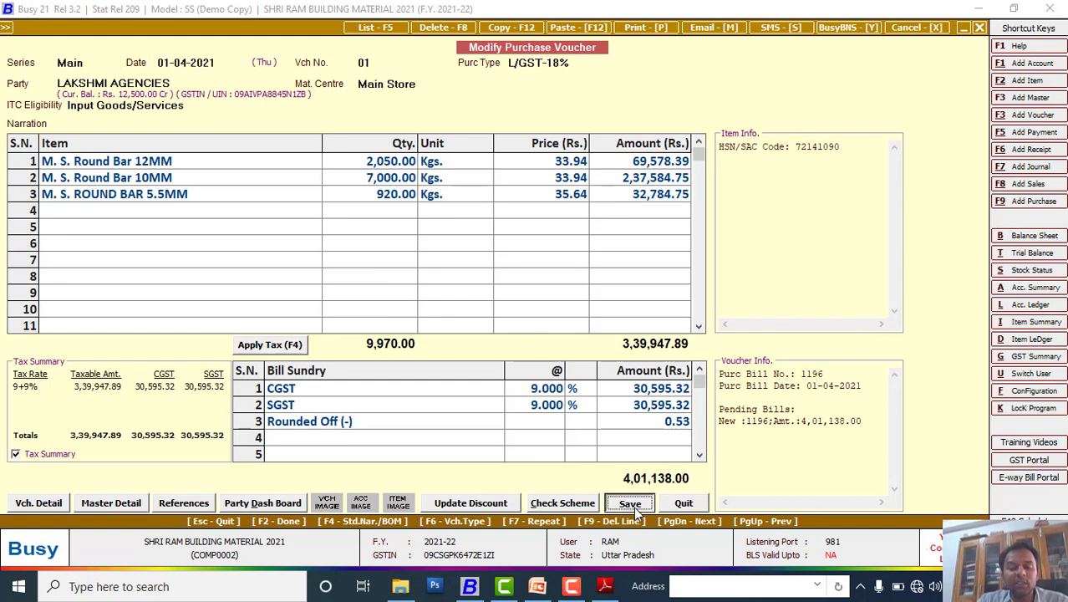
pyautogui.click(539, 355)
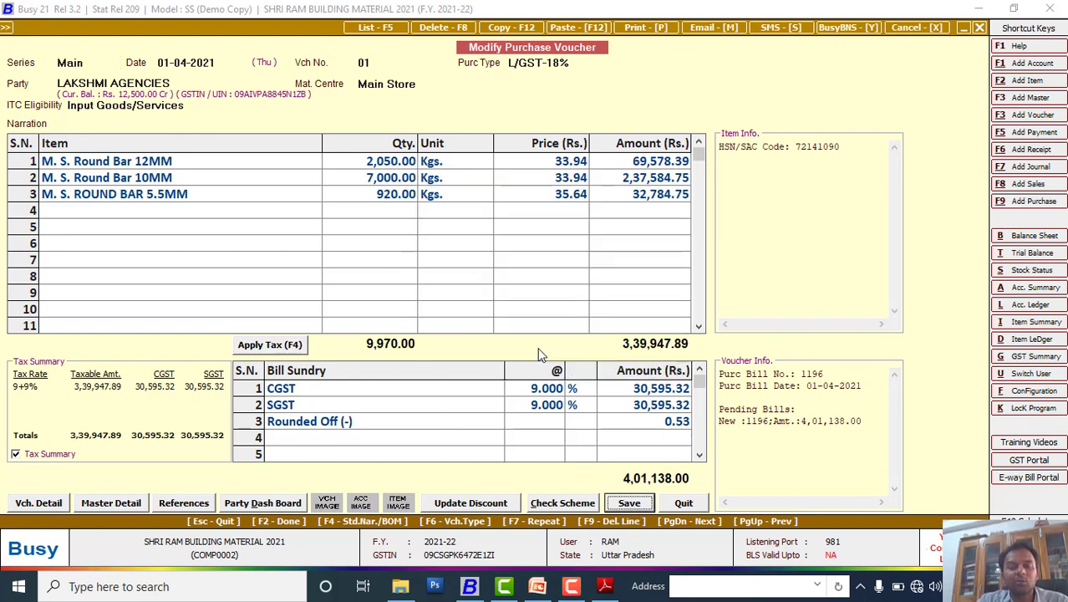
pyautogui.click(531, 396)
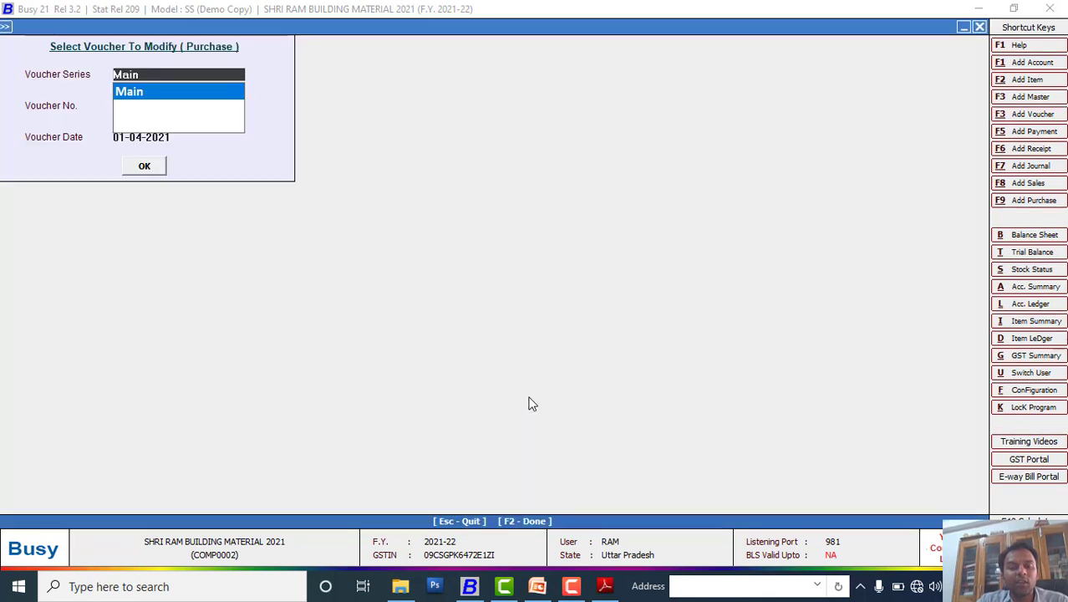
pyautogui.press('Escape')
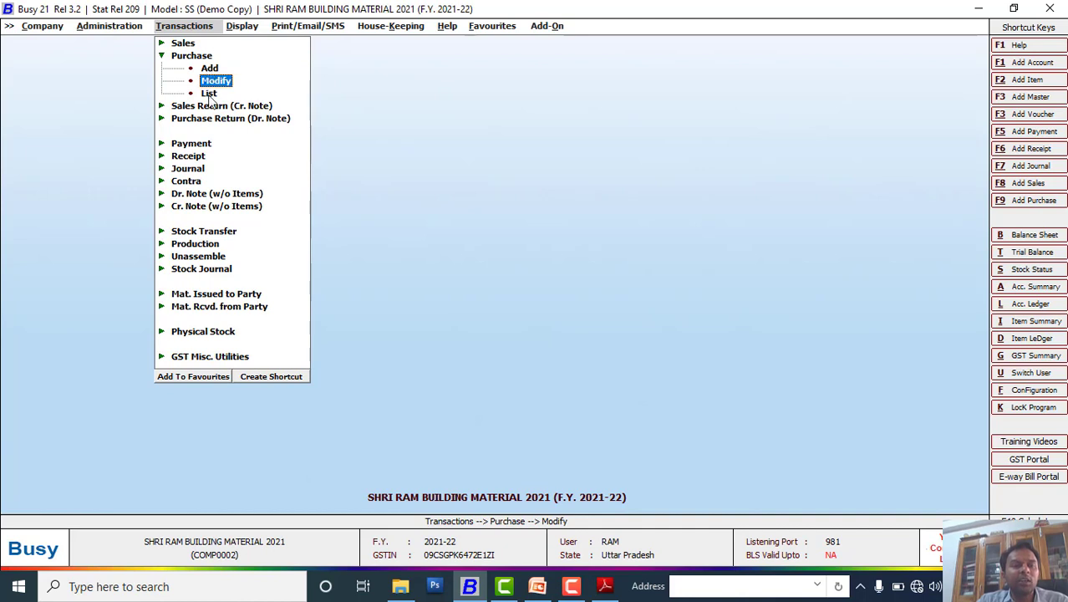
# Step: Display the purchase voucher list on screen to check voucher 01's three Round Bar items, then return to PowerPoint
pyautogui.click(209, 92)
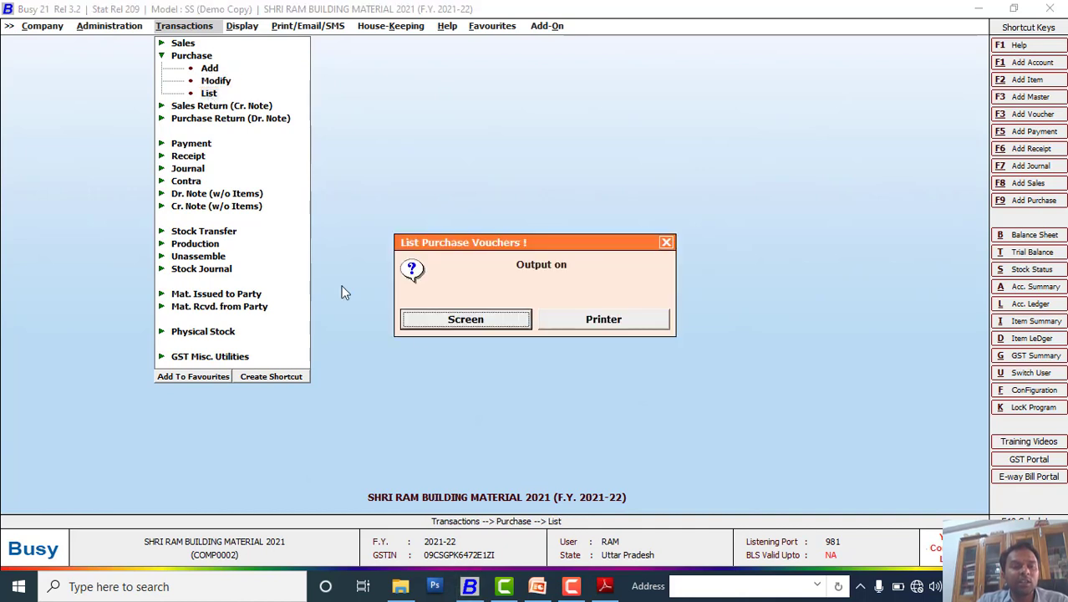
pyautogui.click(458, 322)
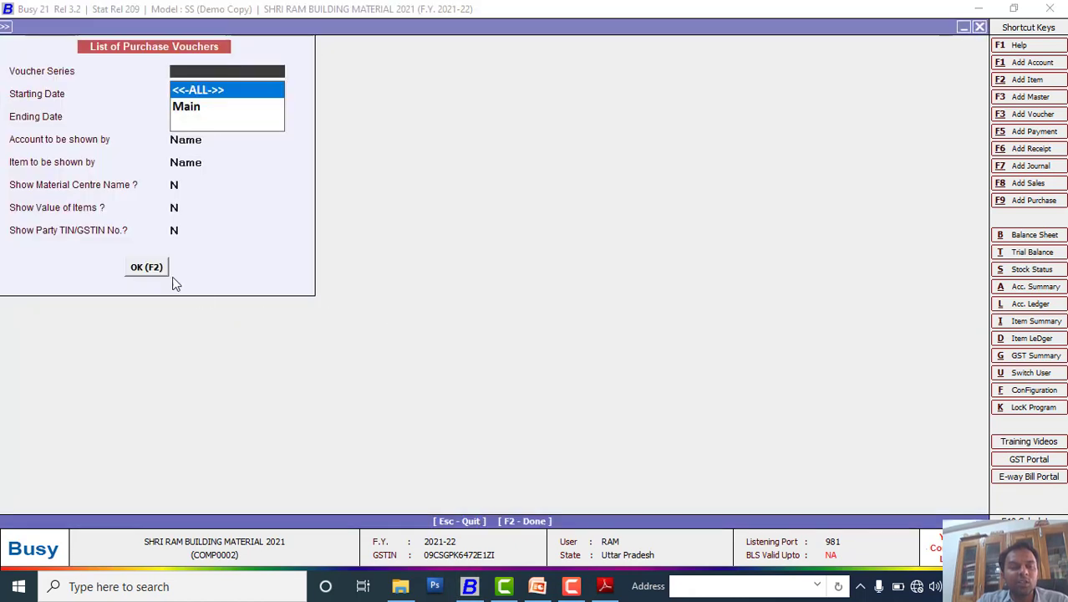
pyautogui.click(152, 270)
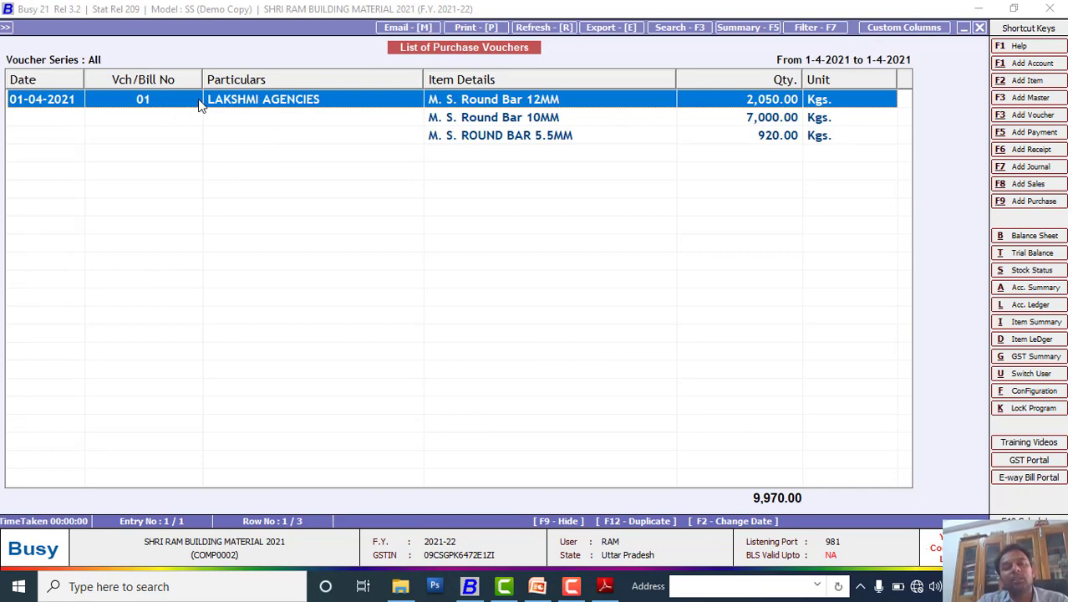
pyautogui.press('Escape')
pyautogui.press('Escape')
pyautogui.press('Escape')
pyautogui.press('Escape')
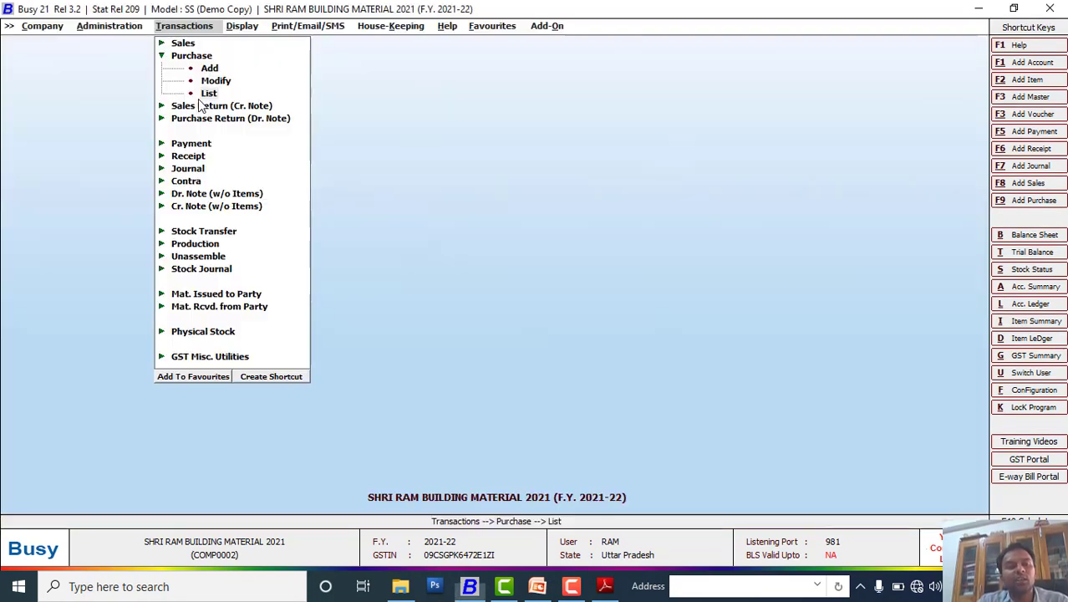
pyautogui.press('Escape')
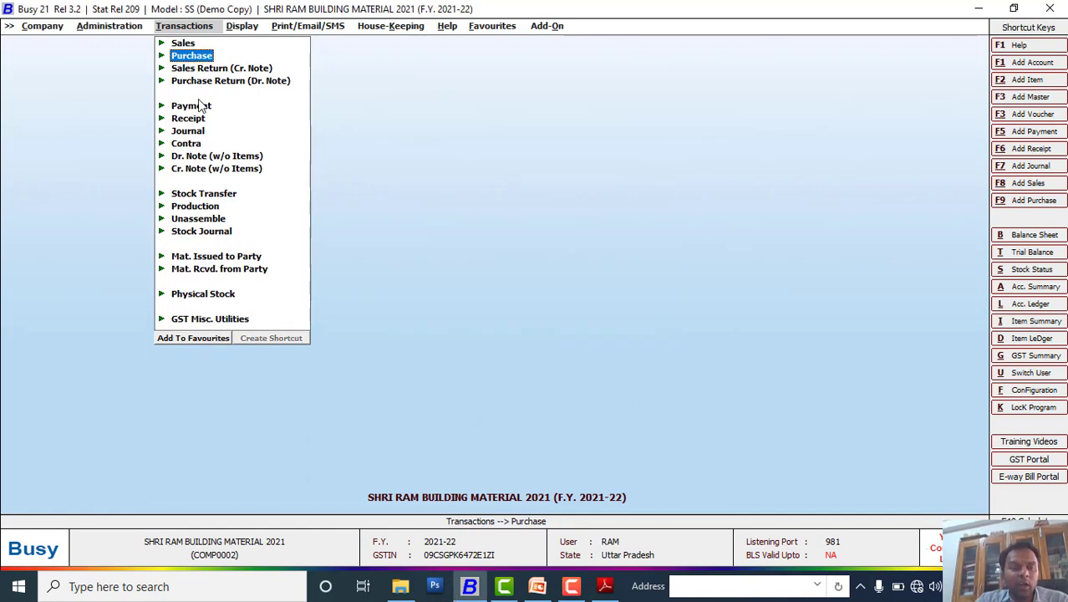
pyautogui.click(536, 586)
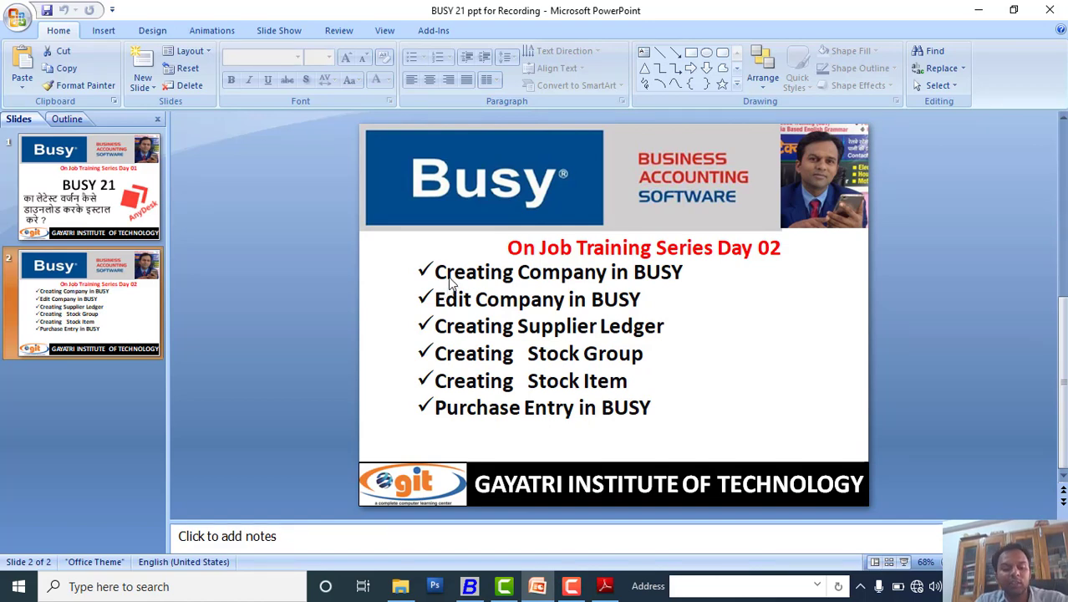
# Step: Present the Day 02 agenda slide full screen, marking three topic lines in turn
pyautogui.hotkey('shift', 'F5')
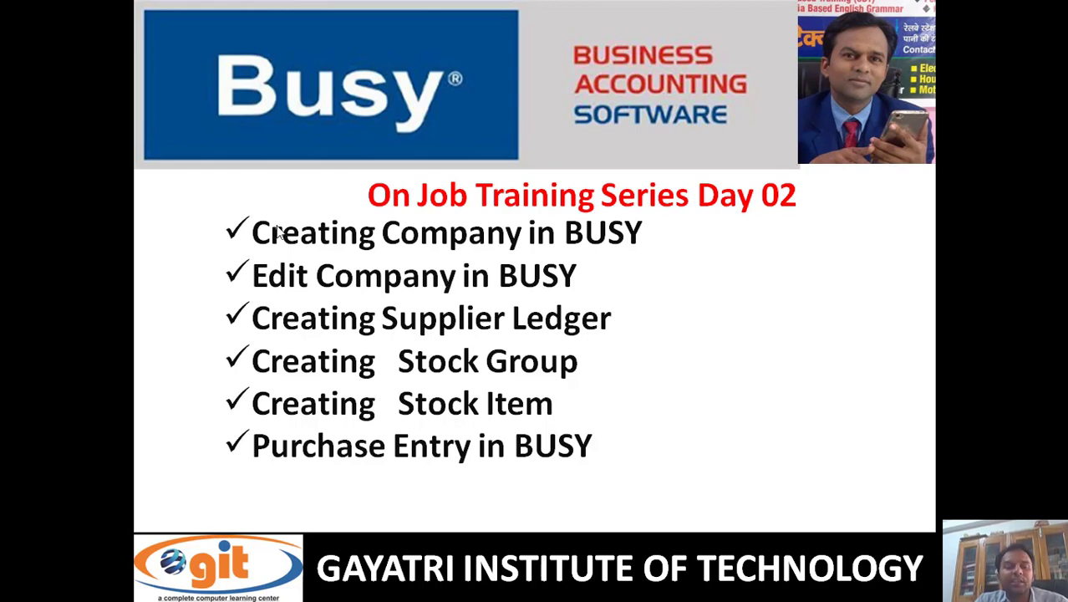
pyautogui.moveTo(216, 211)
pyautogui.mouseDown()
pyautogui.moveTo(240, 228)
pyautogui.moveTo(385, 255)
pyautogui.moveTo(648, 259)
pyautogui.mouseUp()
pyautogui.press('Escape')
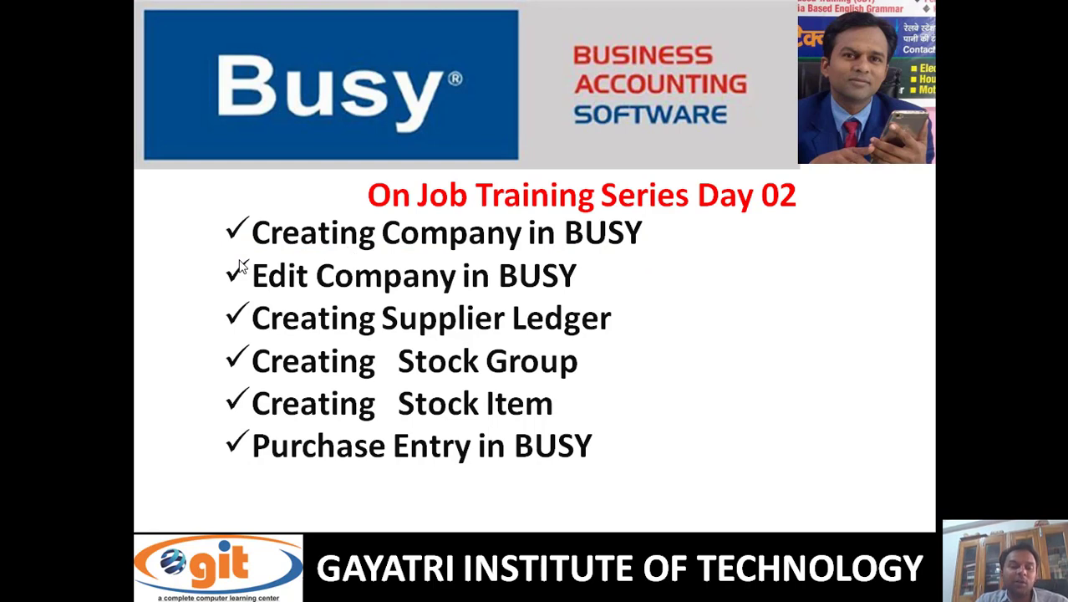
pyautogui.moveTo(224, 252)
pyautogui.mouseDown()
pyautogui.moveTo(238, 266)
pyautogui.moveTo(361, 285)
pyautogui.moveTo(587, 306)
pyautogui.mouseUp()
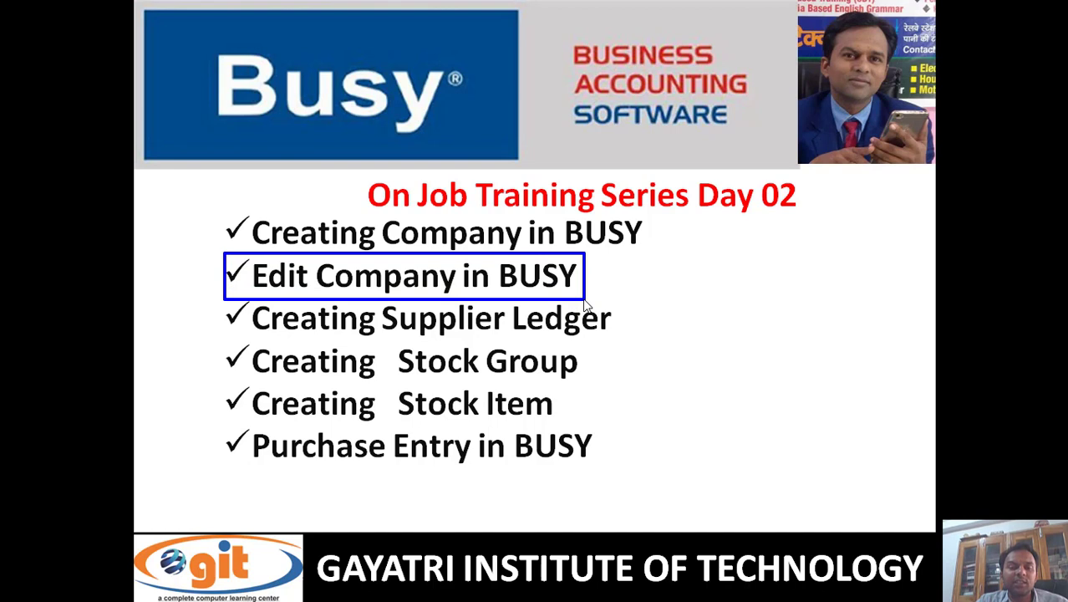
pyautogui.press('Escape')
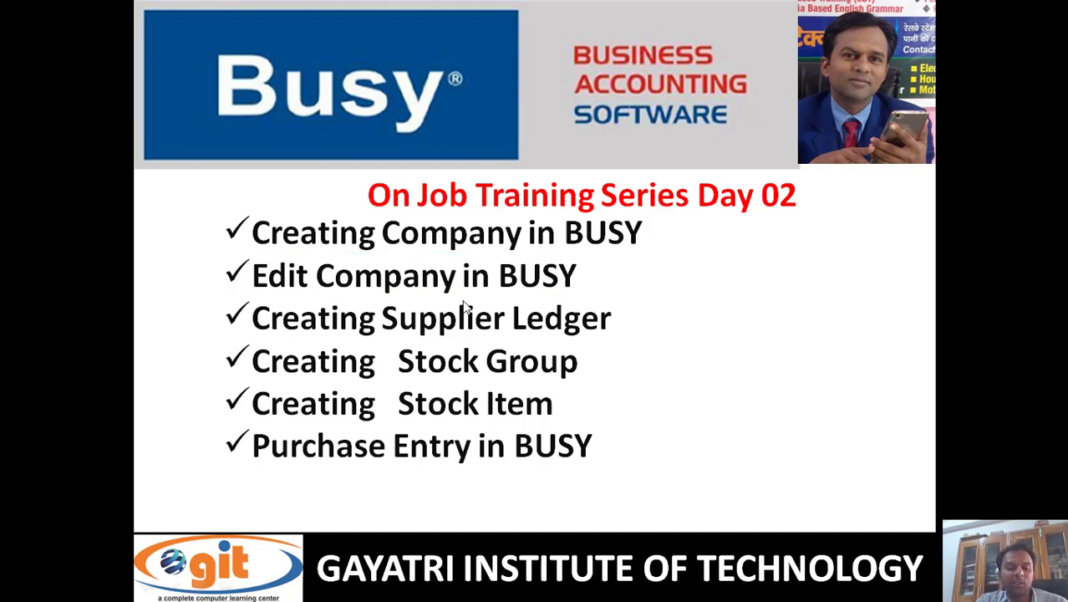
pyautogui.moveTo(224, 295)
pyautogui.mouseDown()
pyautogui.moveTo(267, 322)
pyautogui.moveTo(622, 341)
pyautogui.mouseUp()
pyautogui.press('Escape')
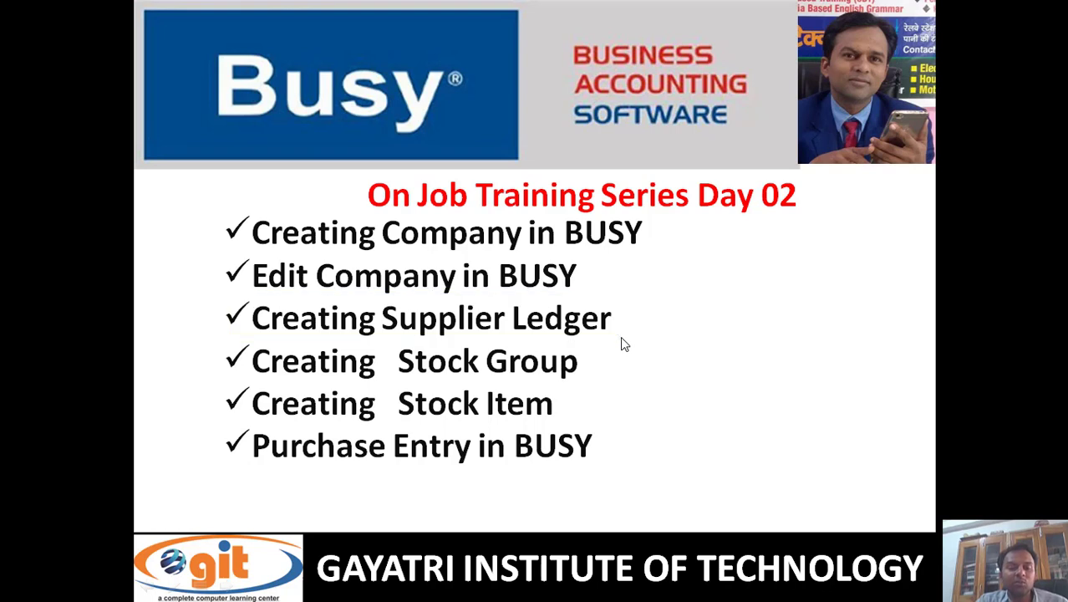